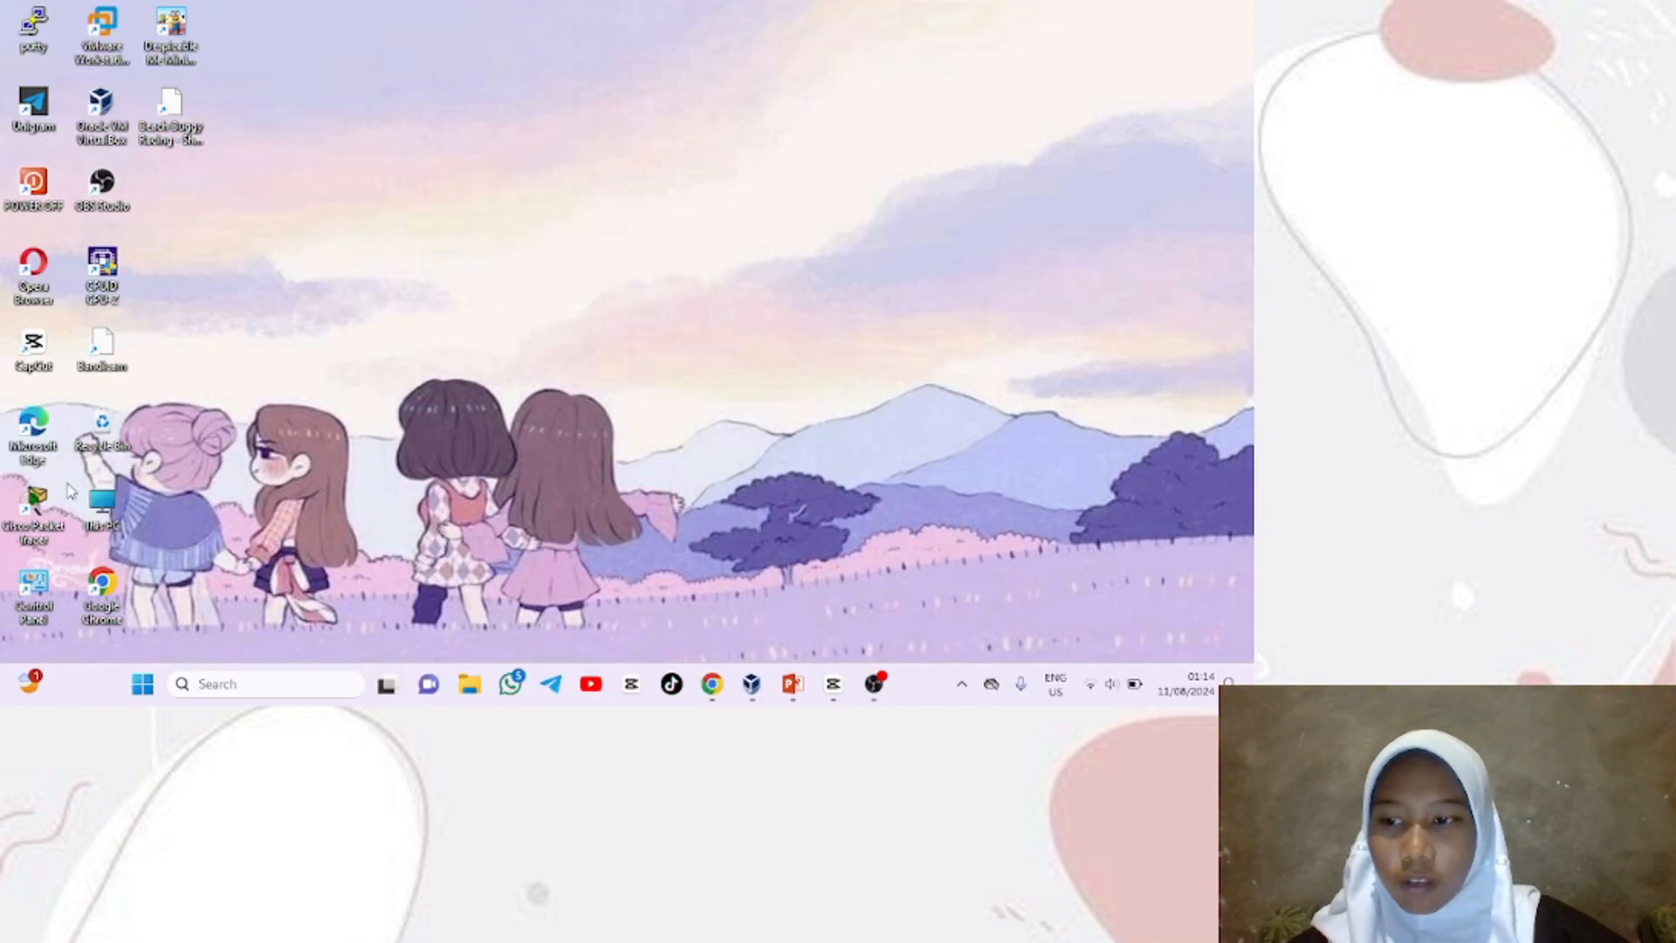
In Google Chrome, search for "download virtualbox" and download the Windows hosts package from the Oracle VM VirtualBox Downloads page
double_click(120, 595)
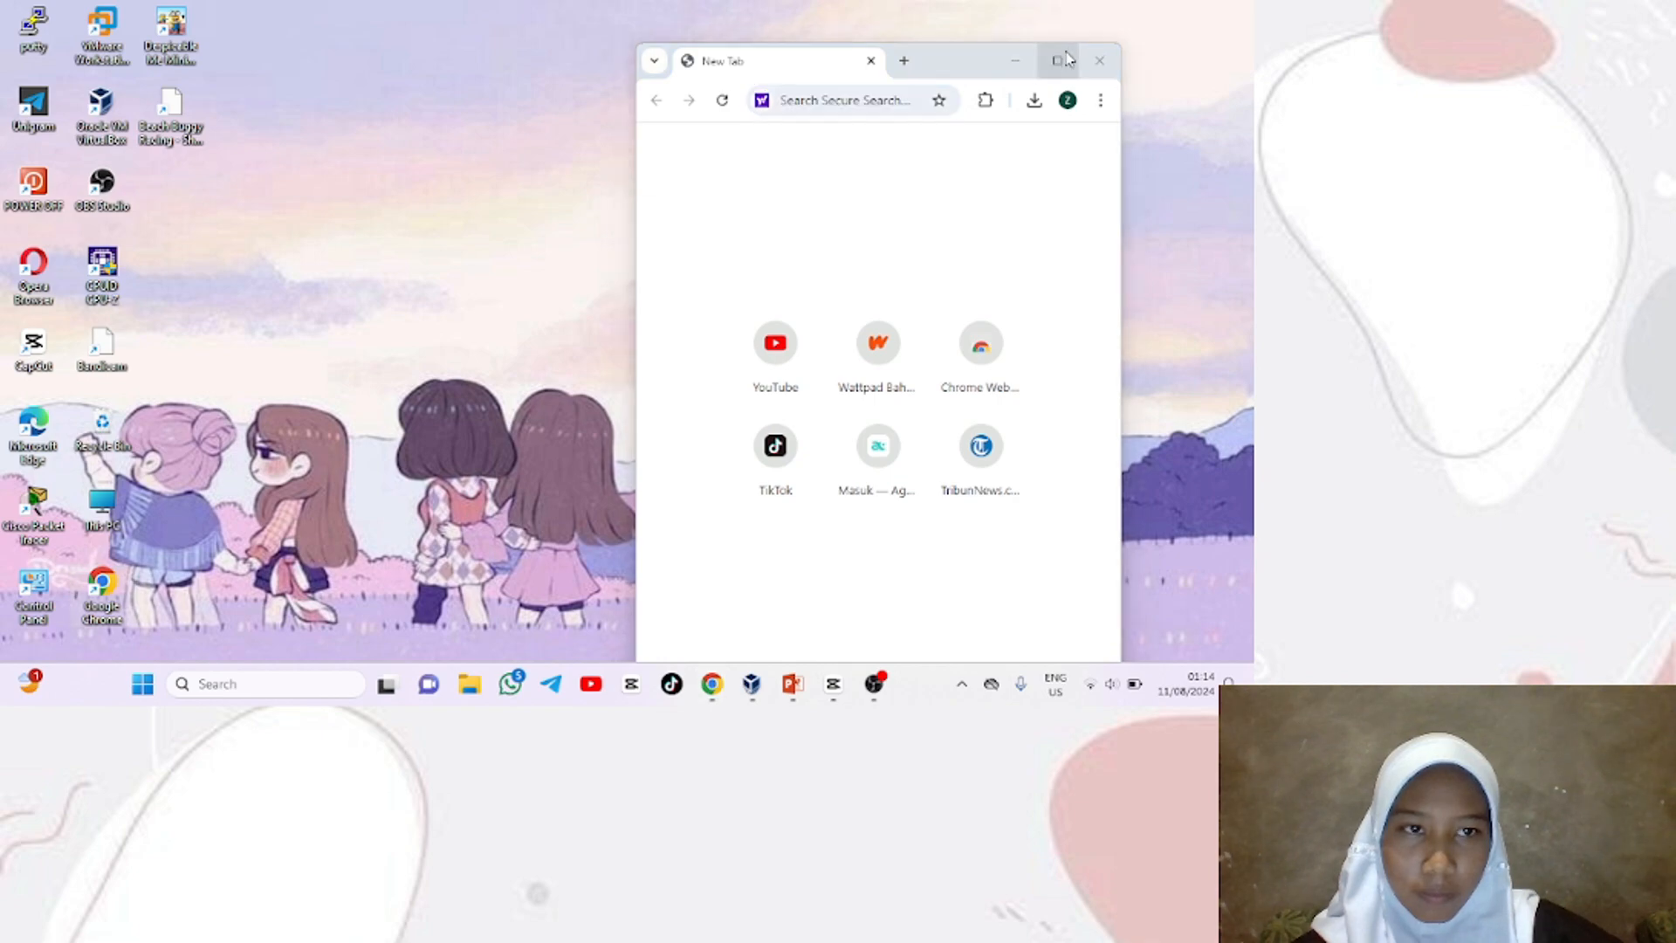
click(1057, 60)
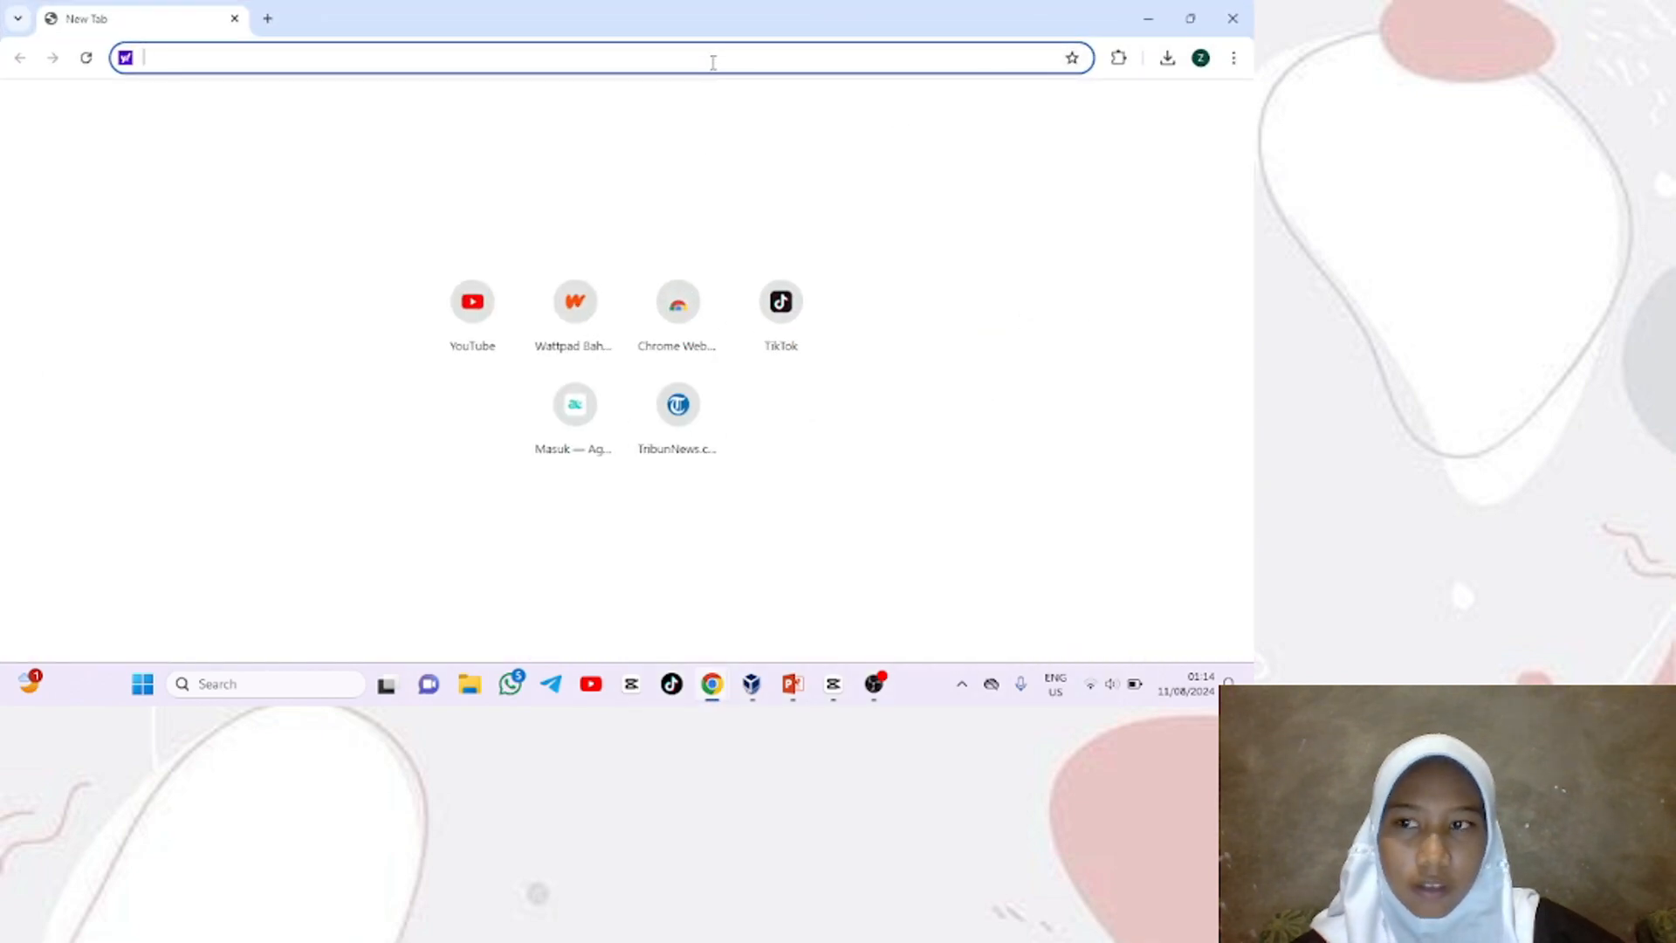
text(download vidio youtube)
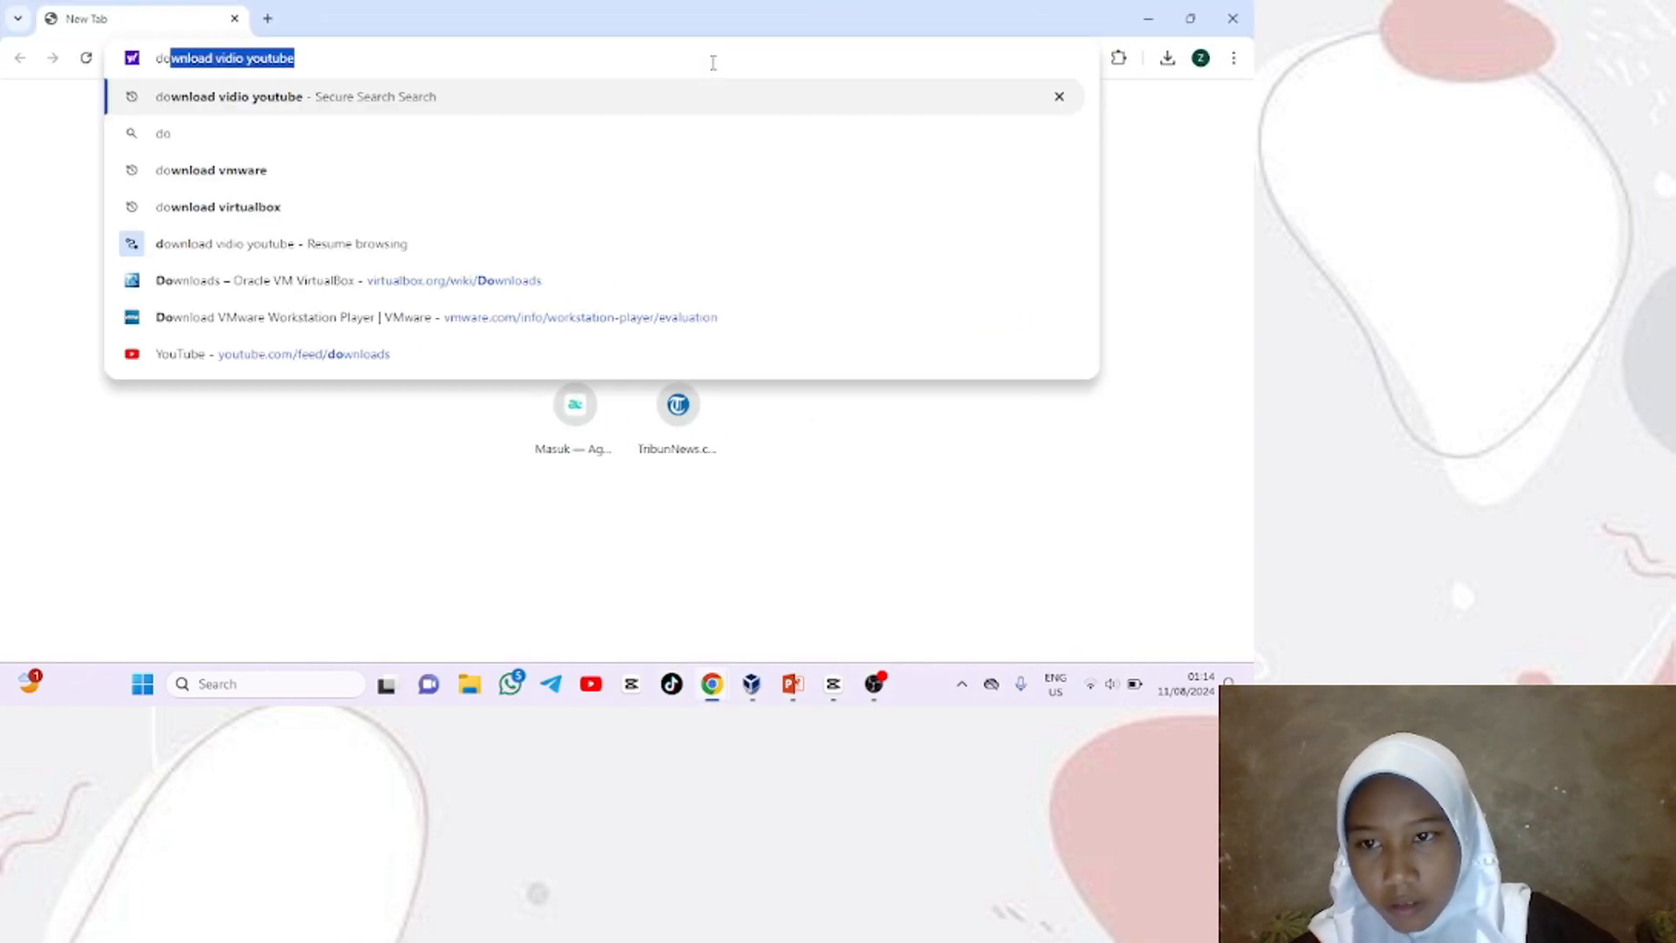
click(330, 206)
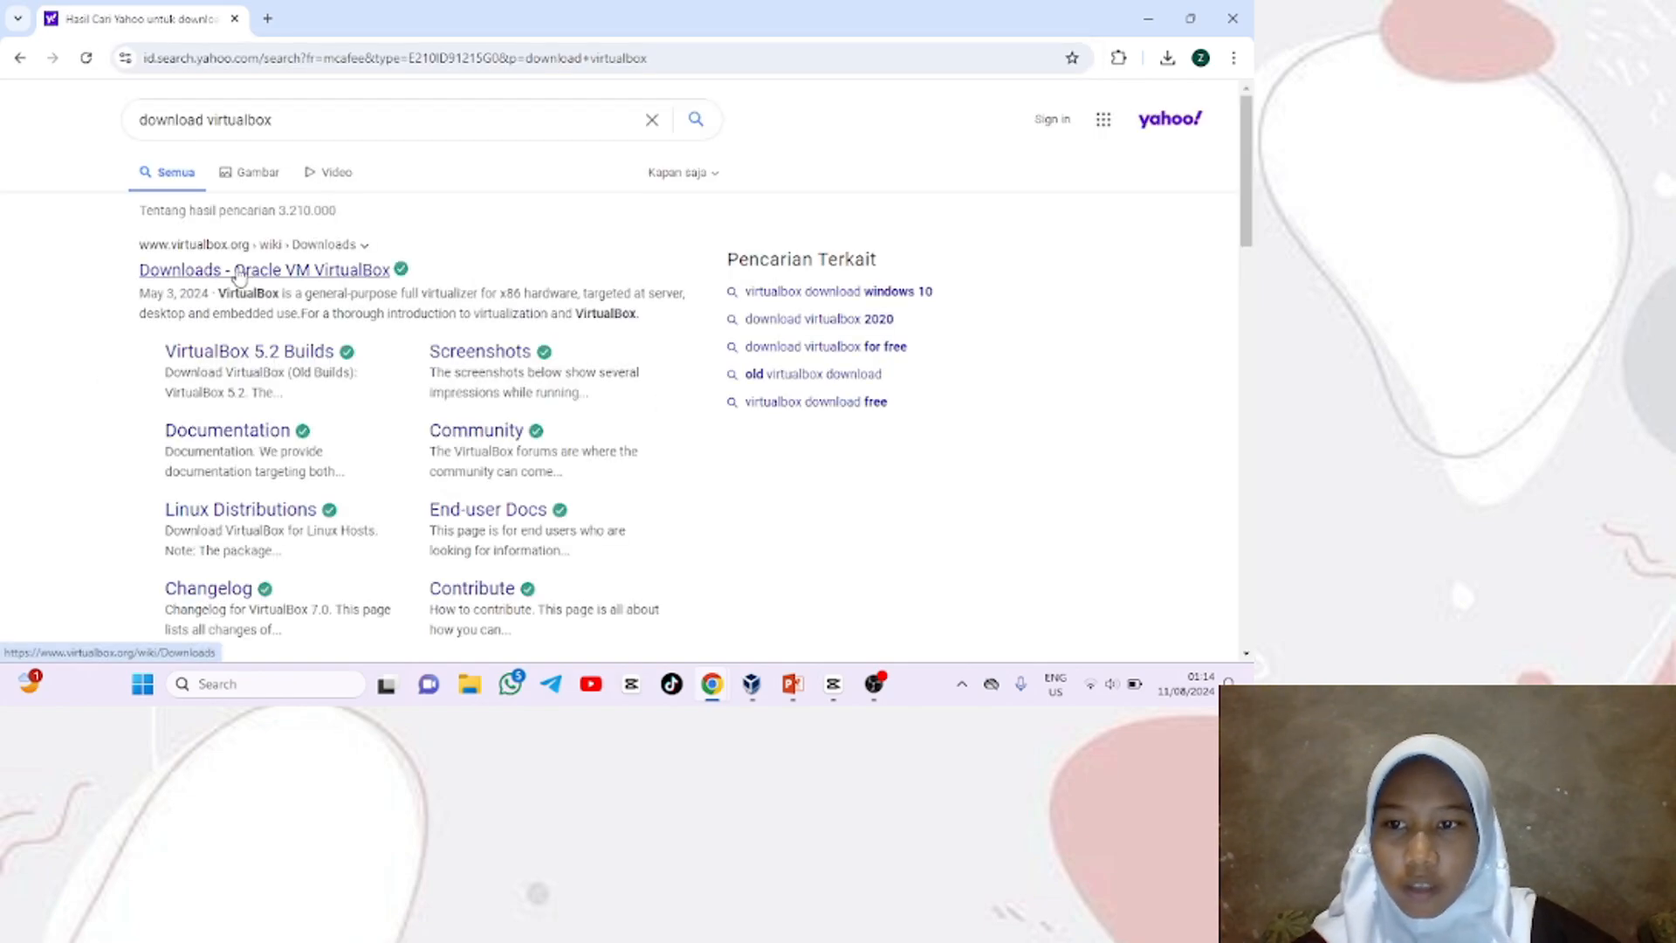
click(242, 270)
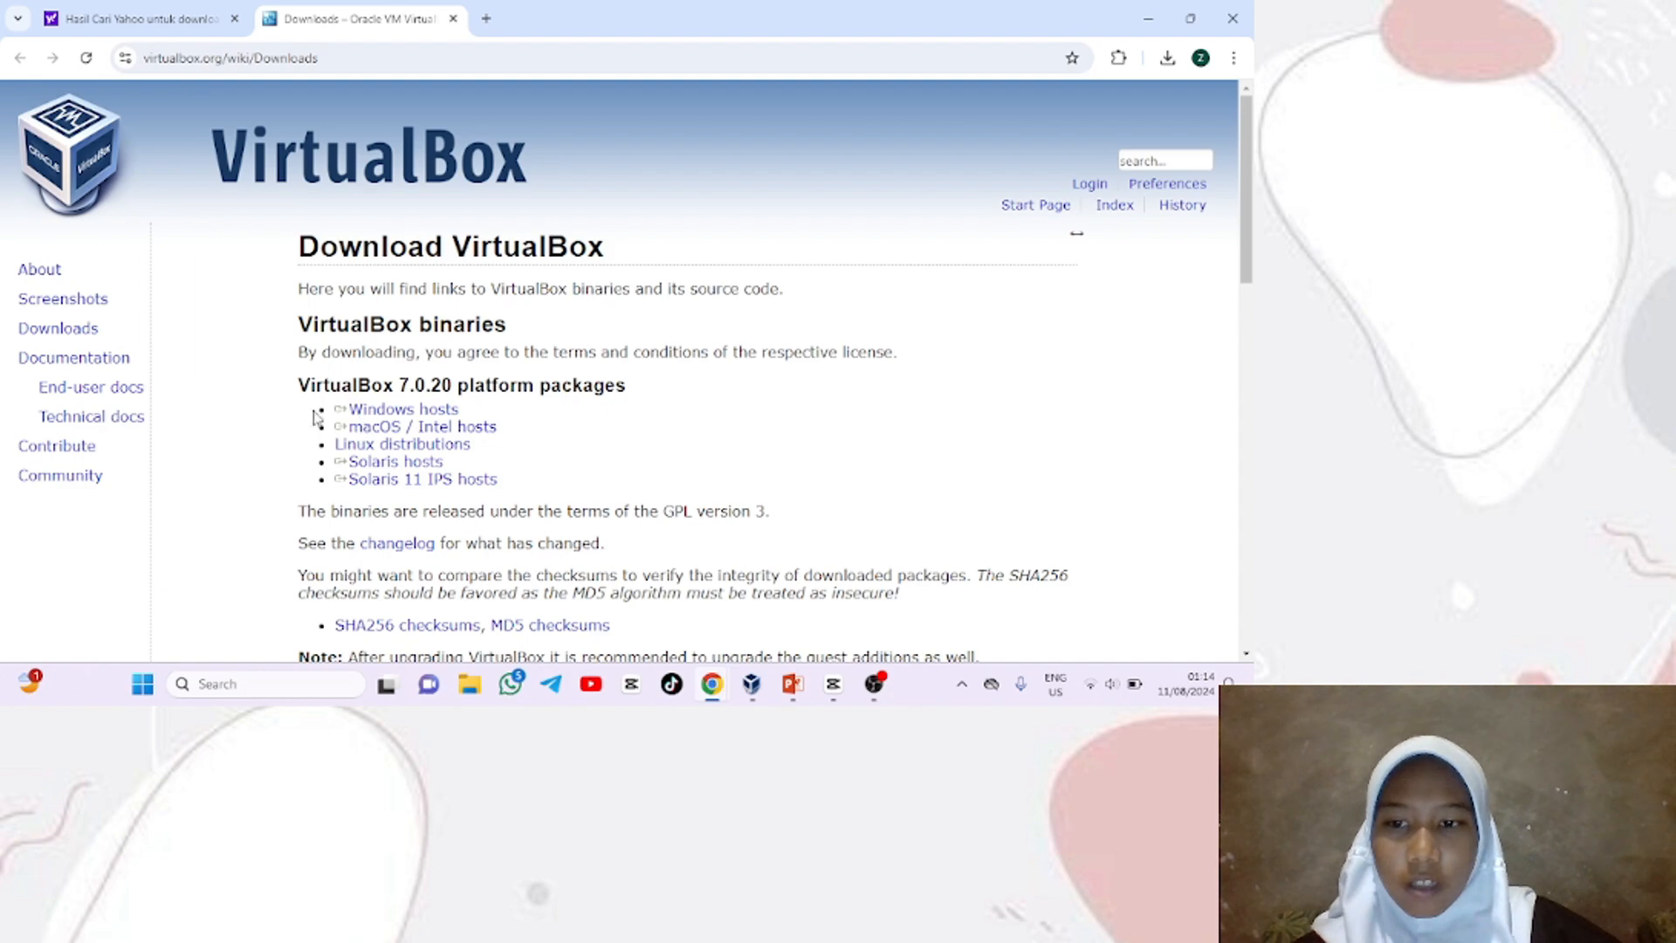
click(371, 410)
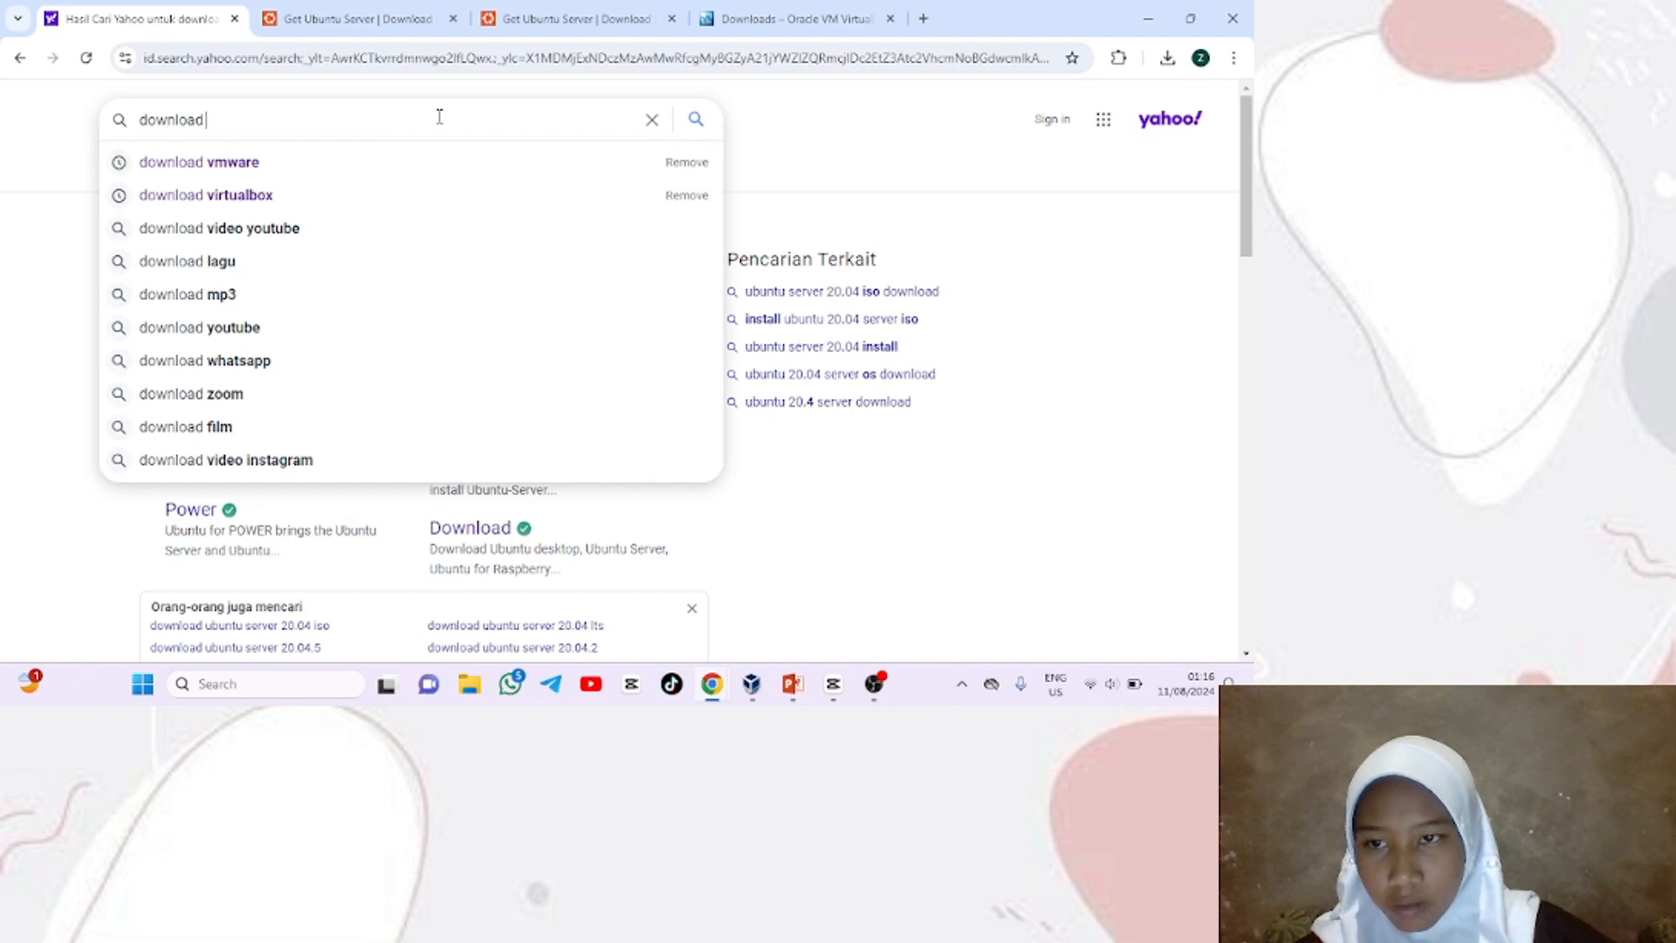
Search for "download ubuntu server" and open the Get Ubuntu Server download page on ubuntu.com
text(ubun)
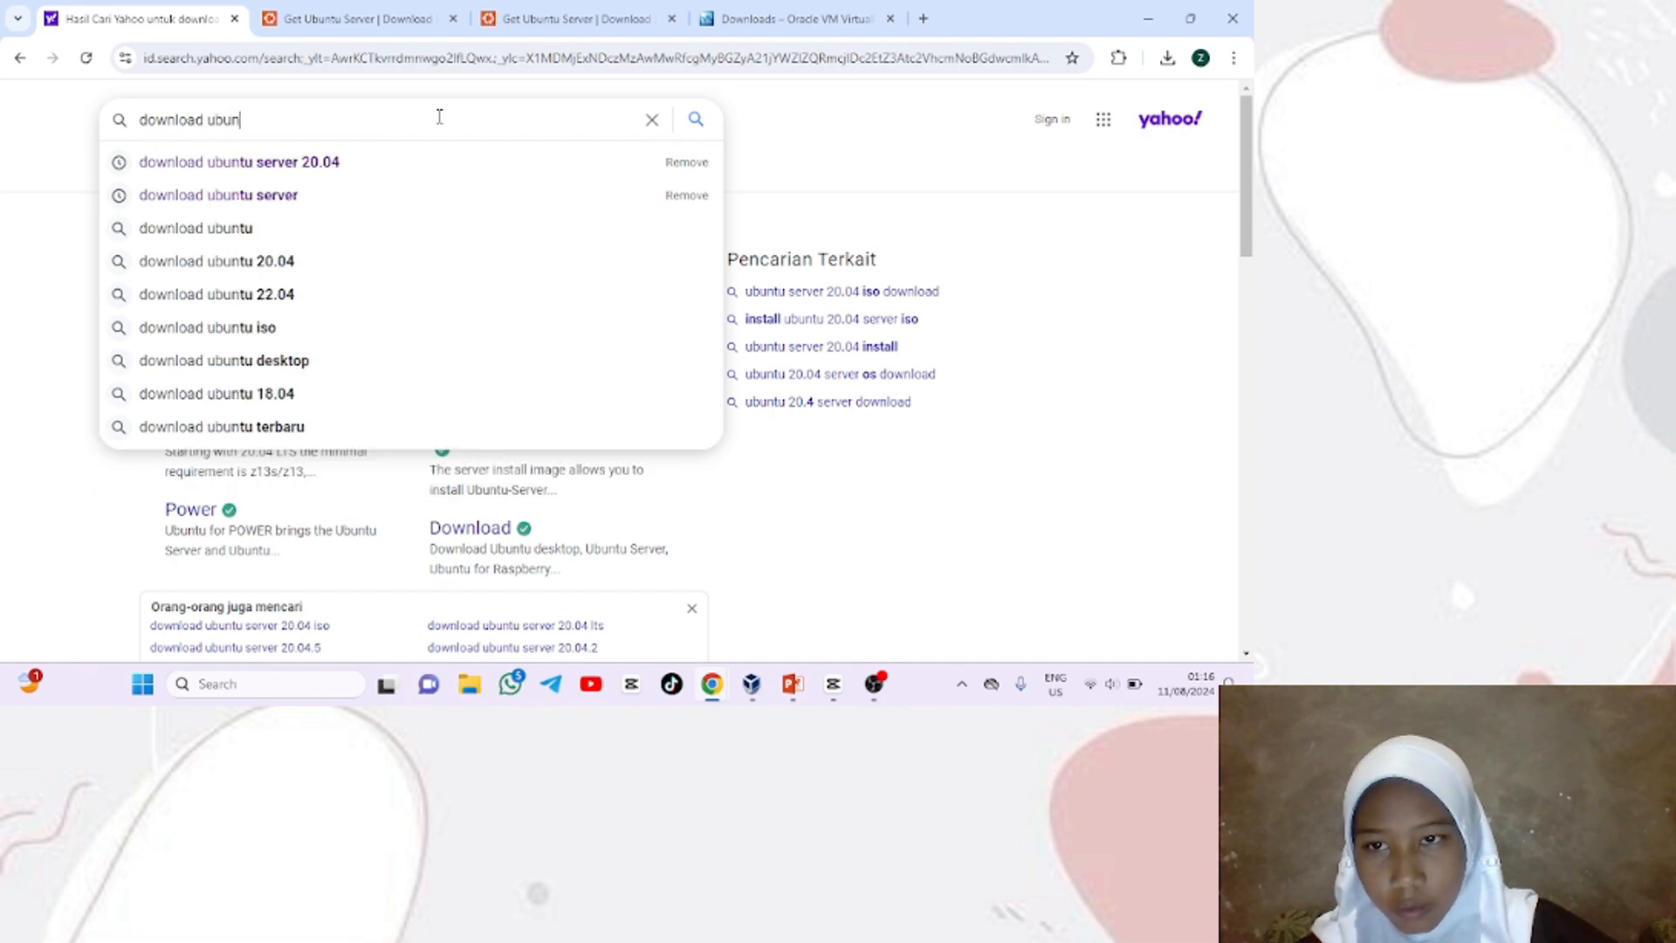
click(350, 195)
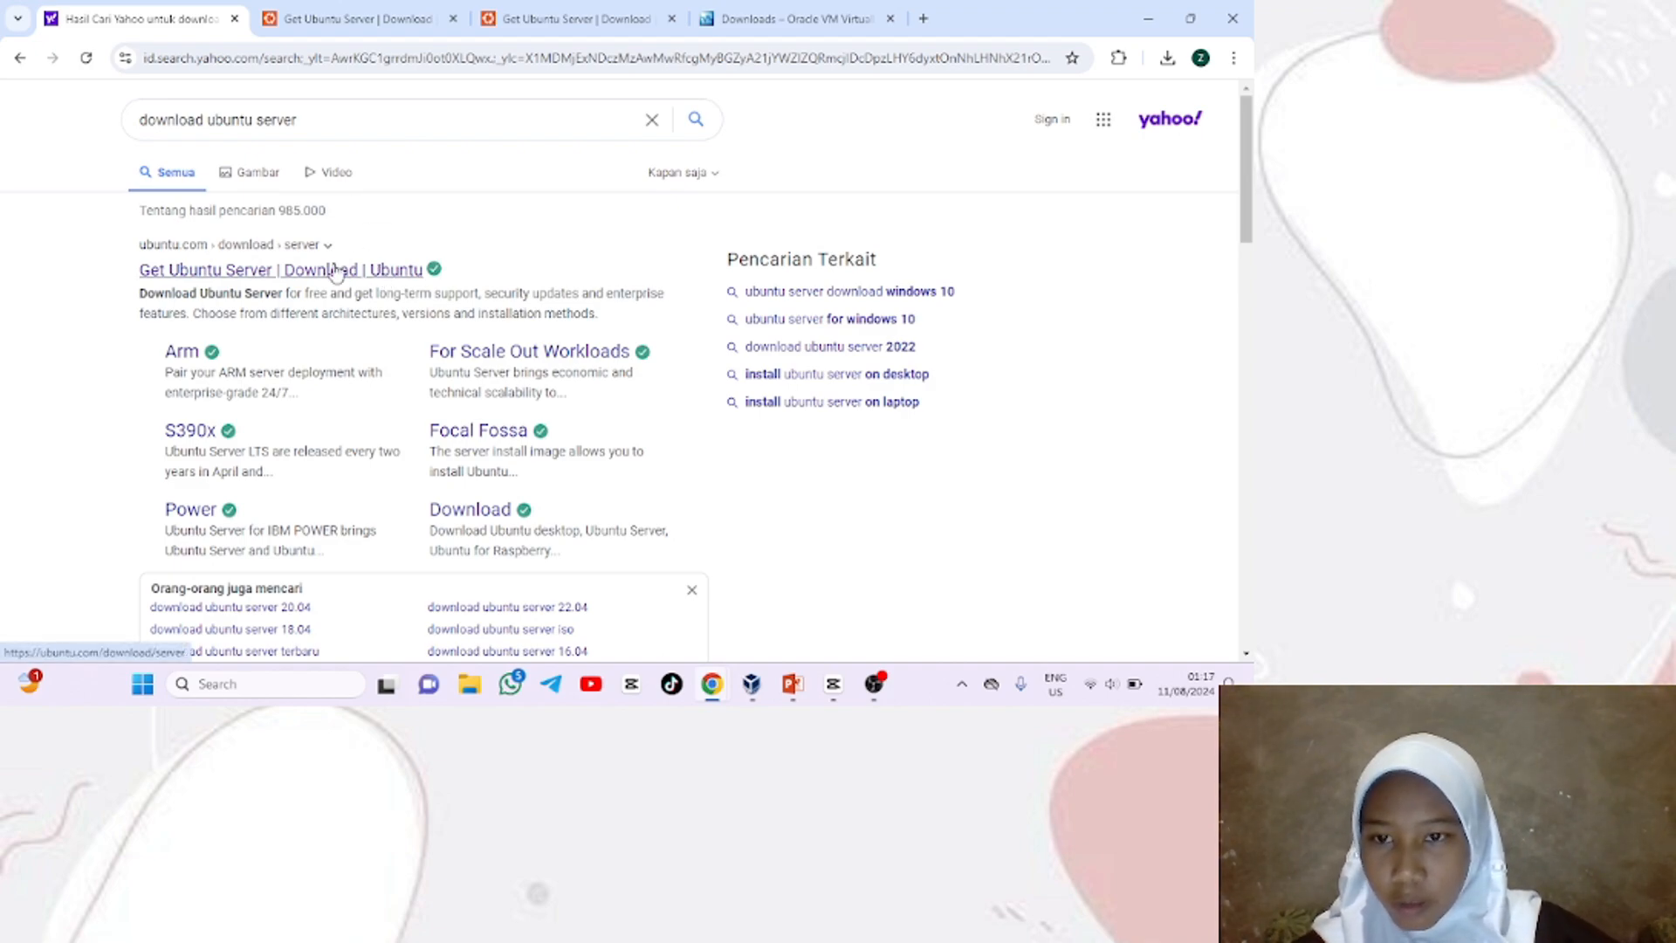
click(248, 277)
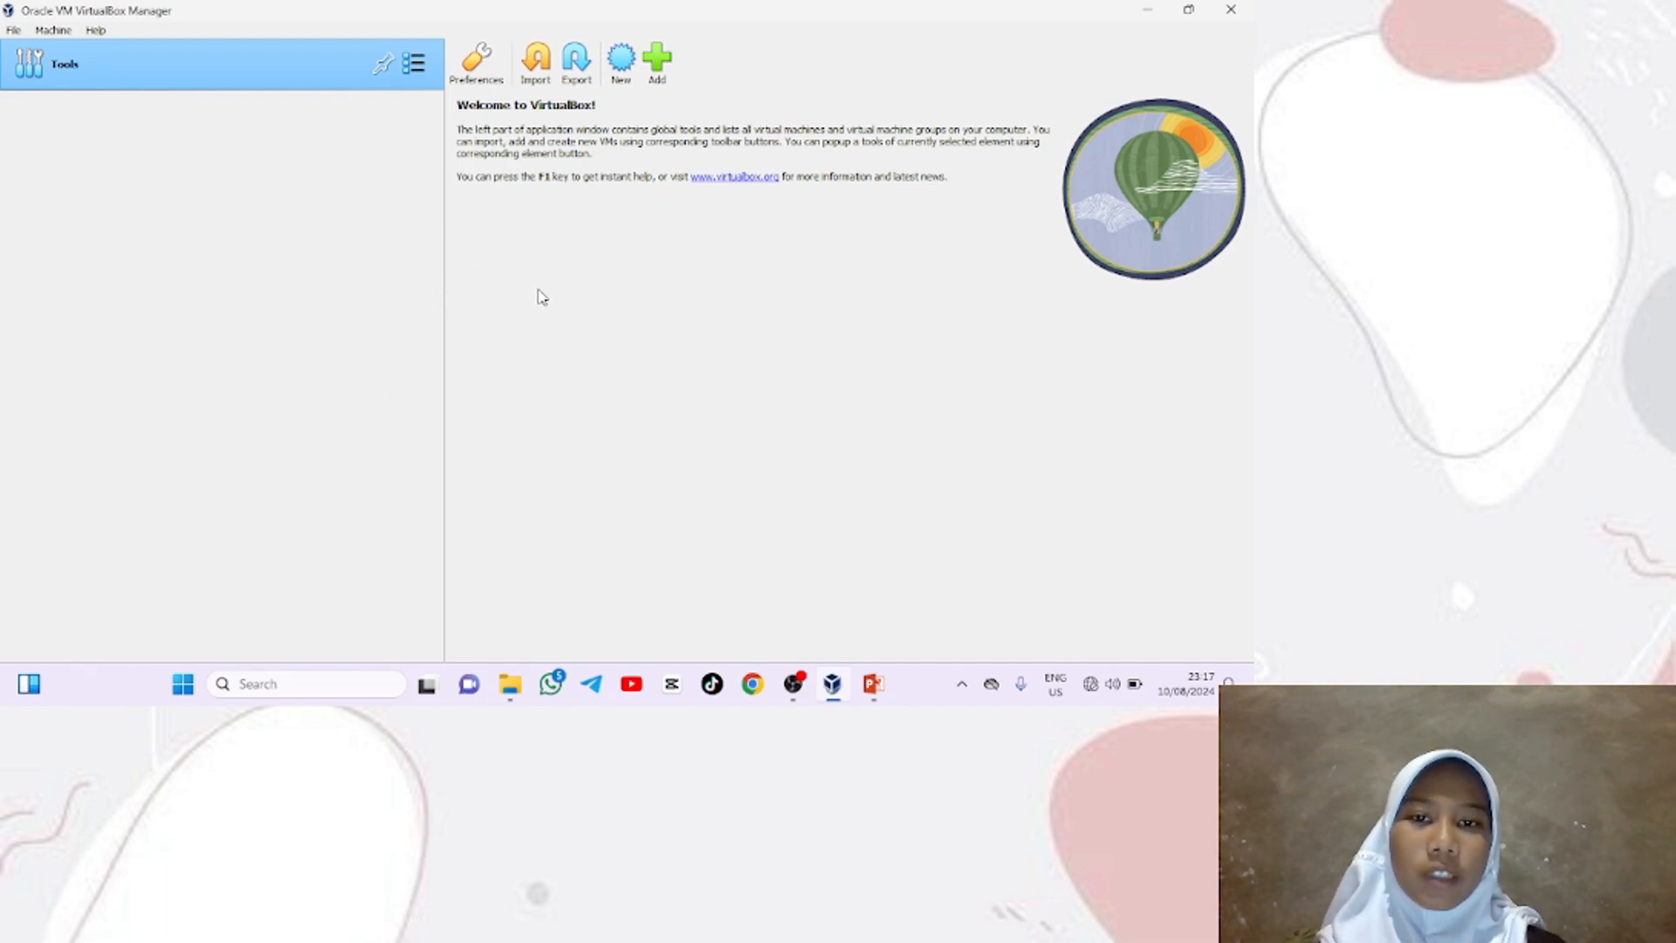
In Oracle VM VirtualBox, begin a new virtual machine named "ubuntu server", keeping the default folder and no ISO image selected
click(621, 61)
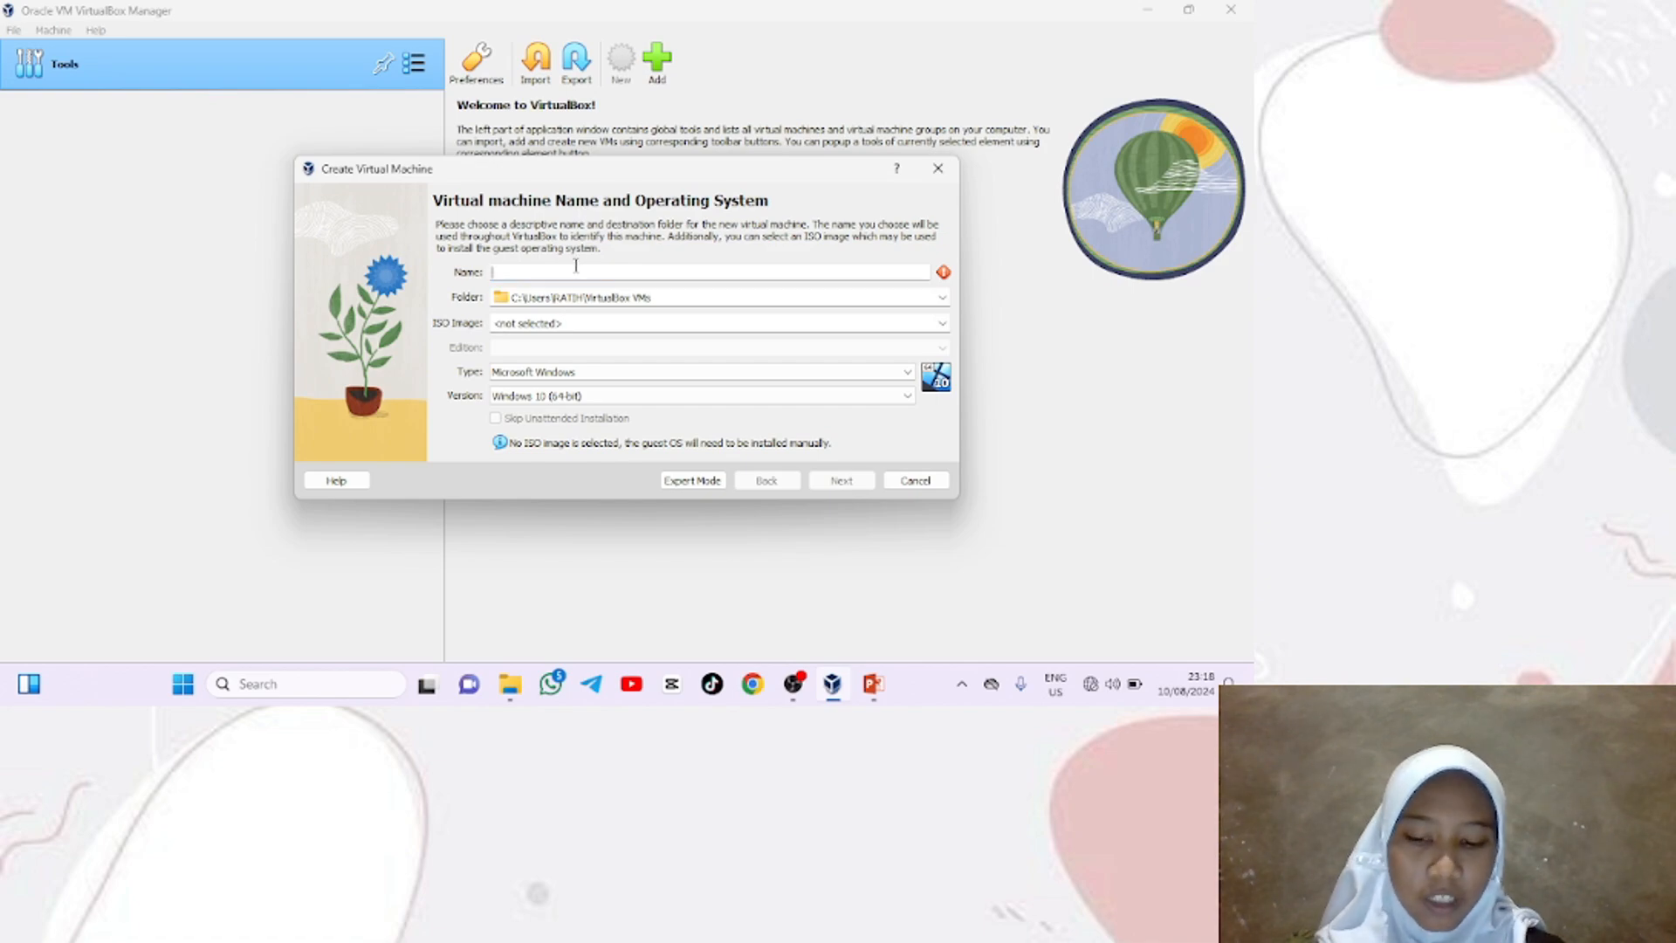
text(ubuntu server)
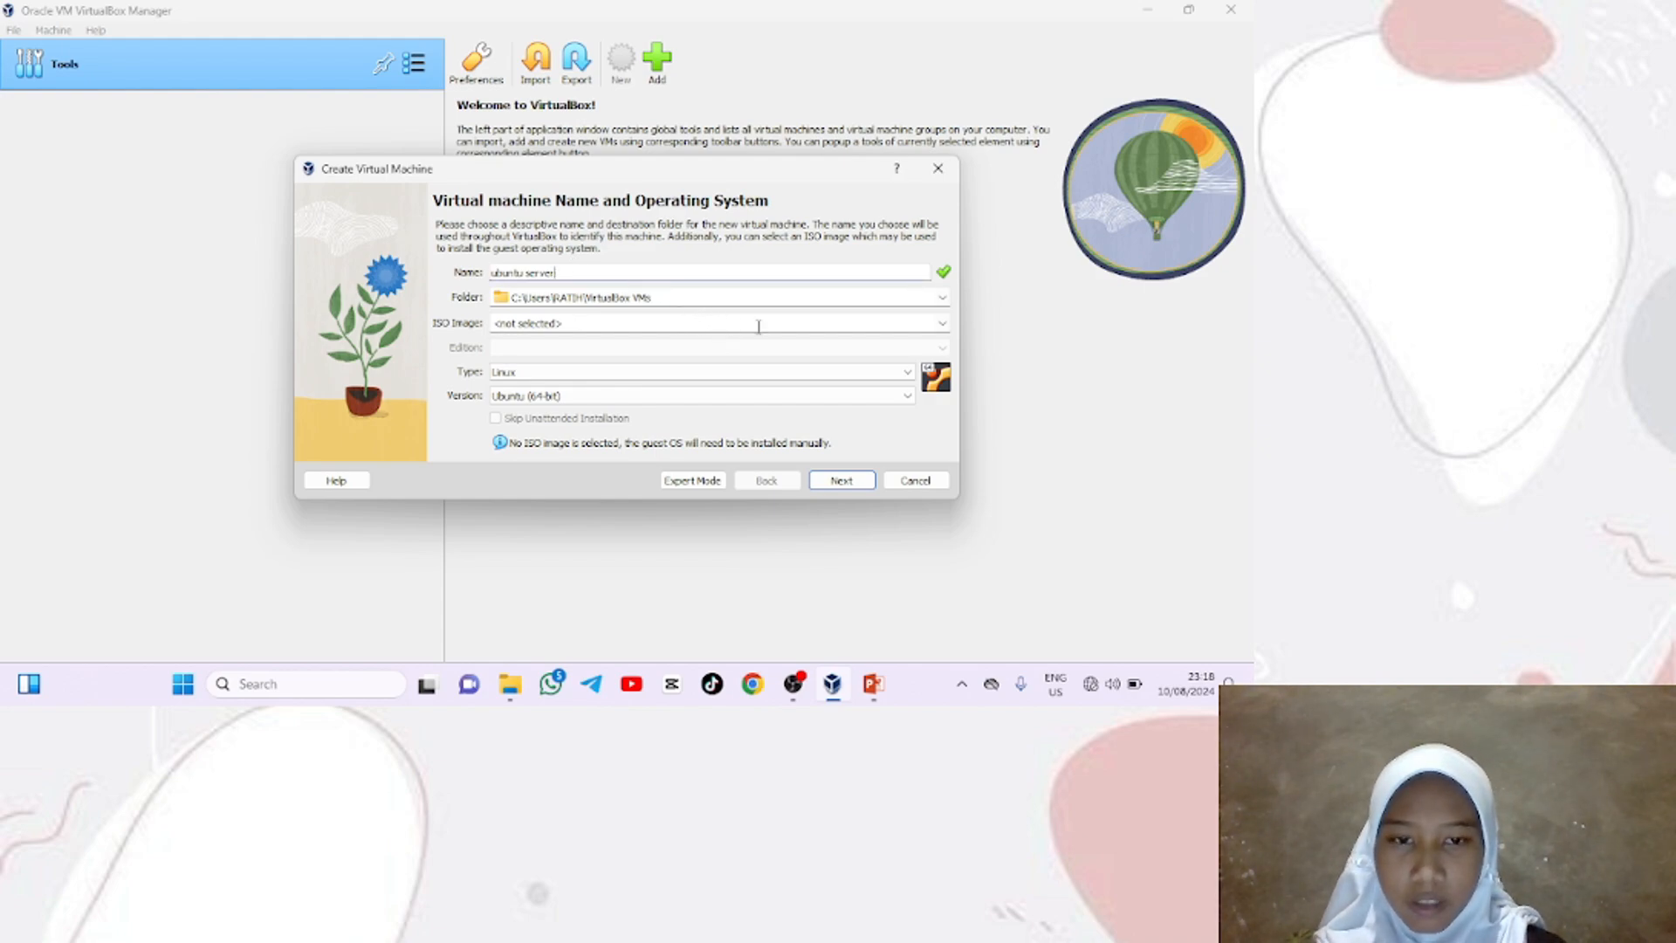
click(943, 324)
click(944, 324)
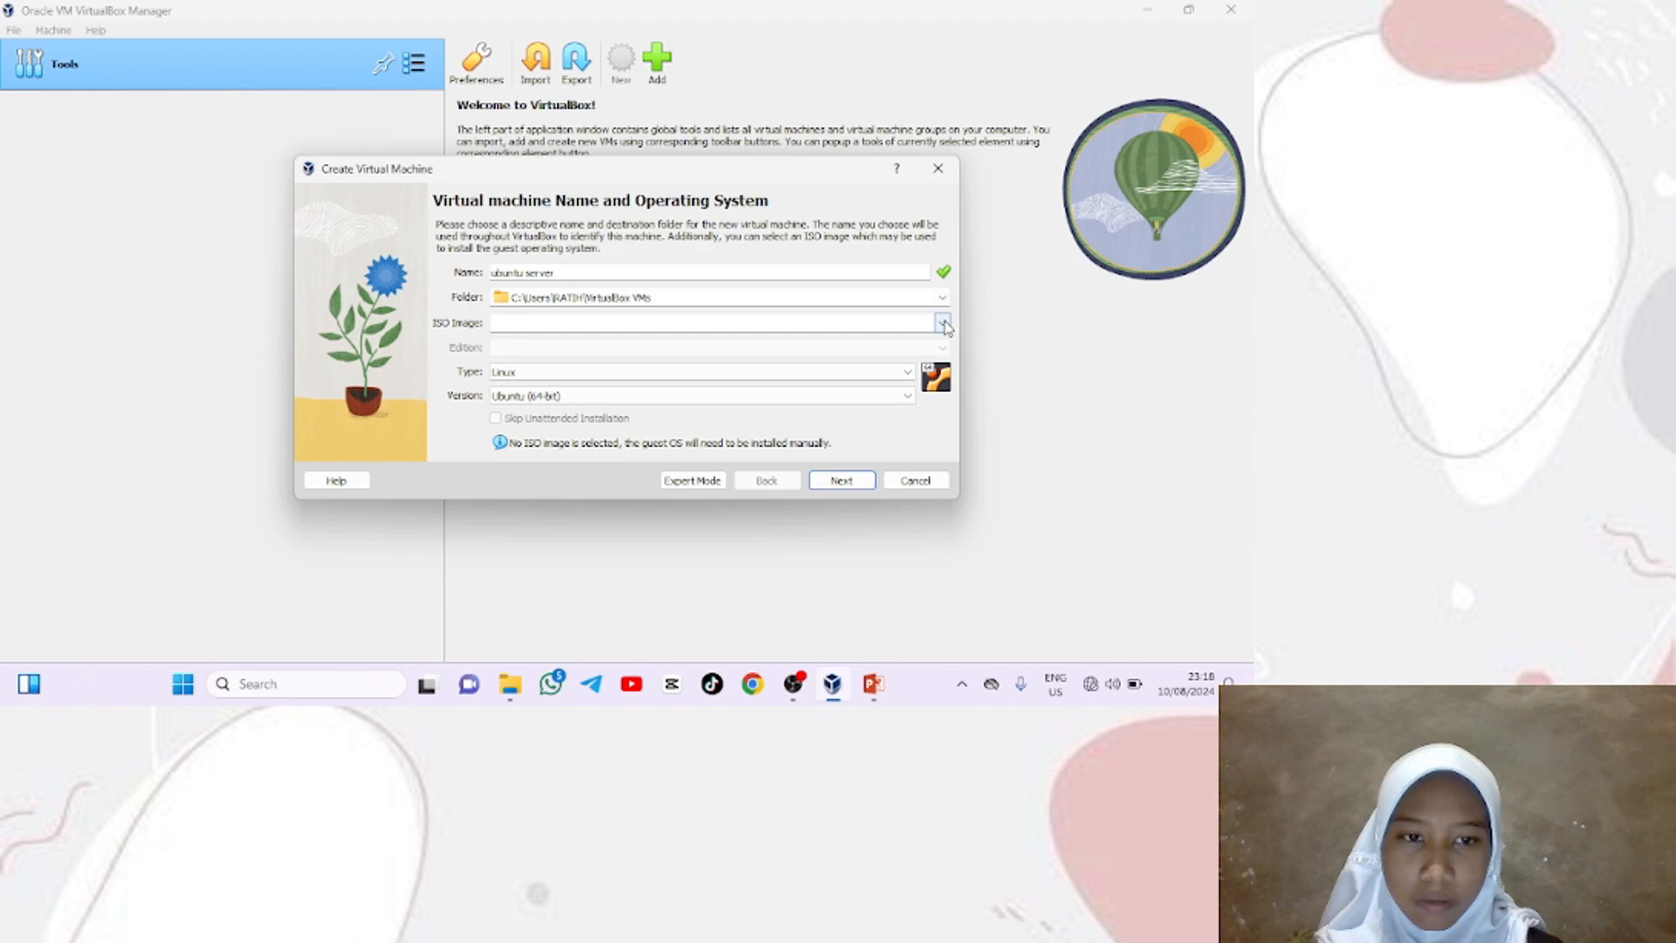
click(943, 297)
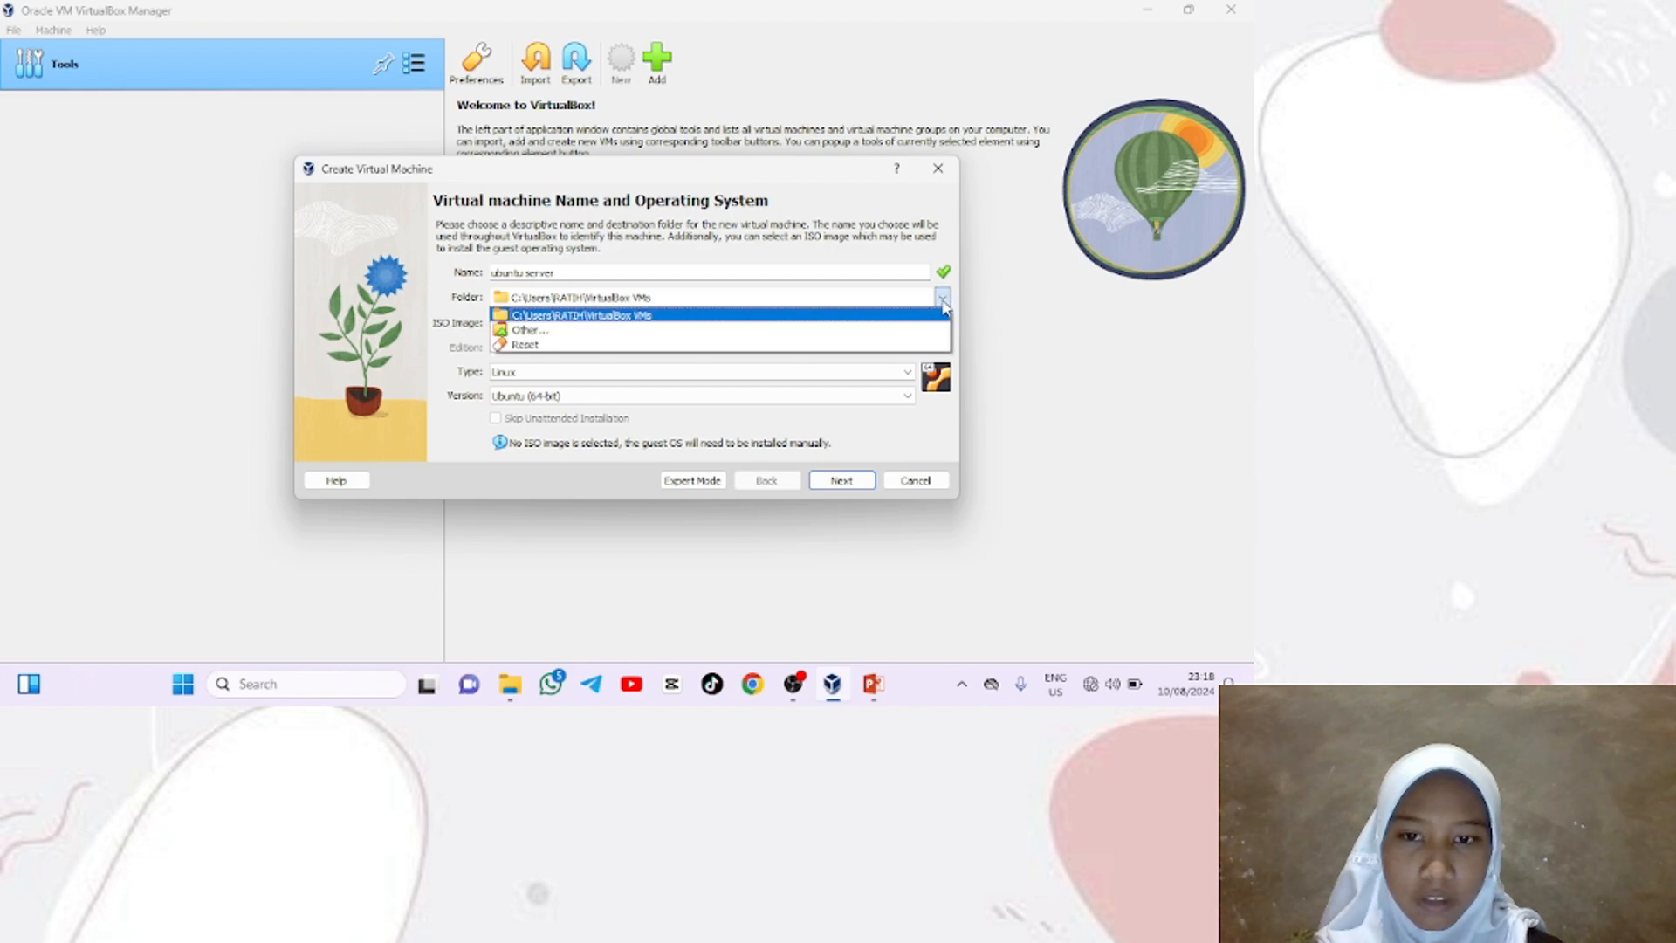
click(882, 292)
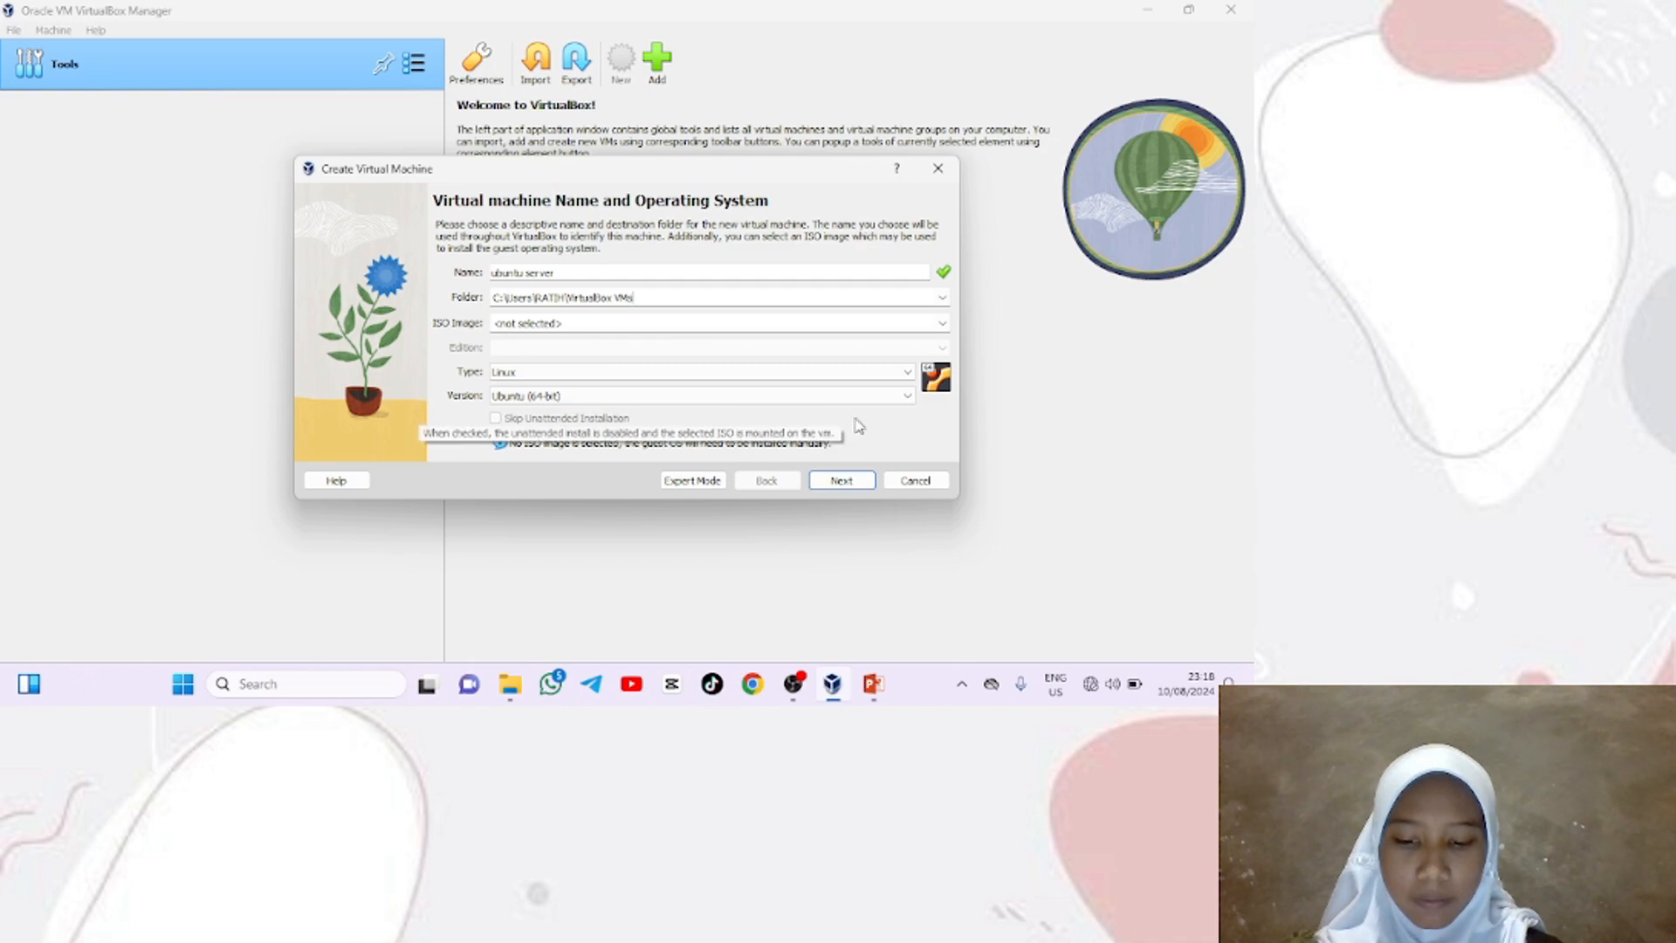
click(841, 481)
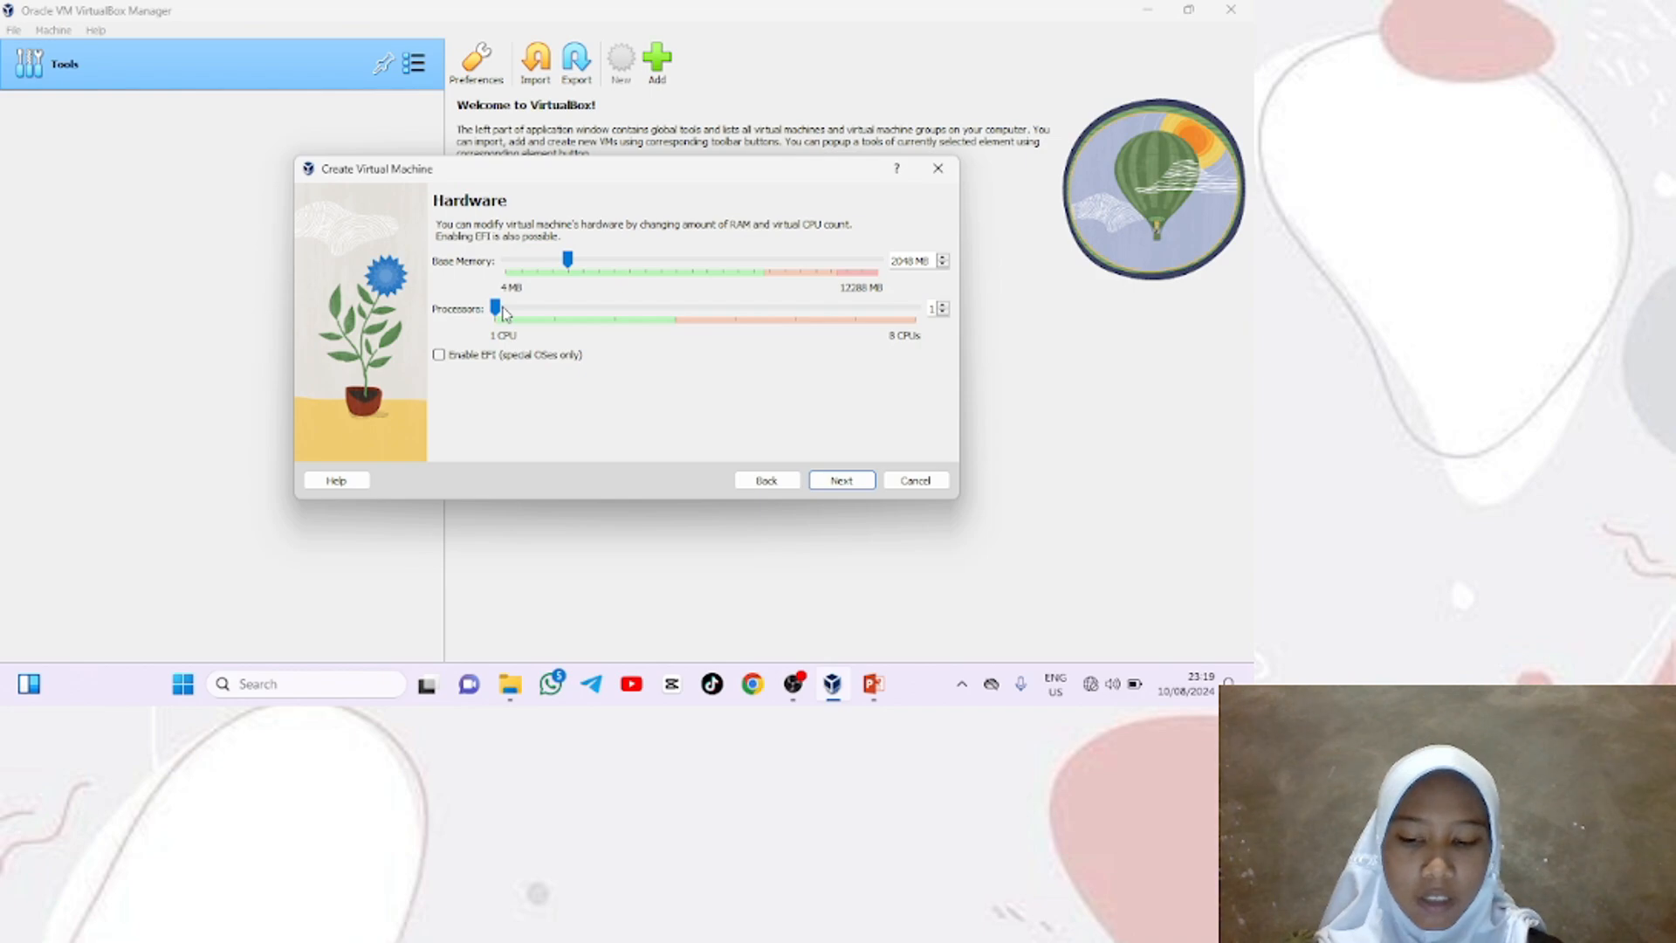
Set the processors to 3, keep 2048 MB memory and a new 25 GB virtual hard disk, and finish creating the machine
click(554, 308)
click(616, 308)
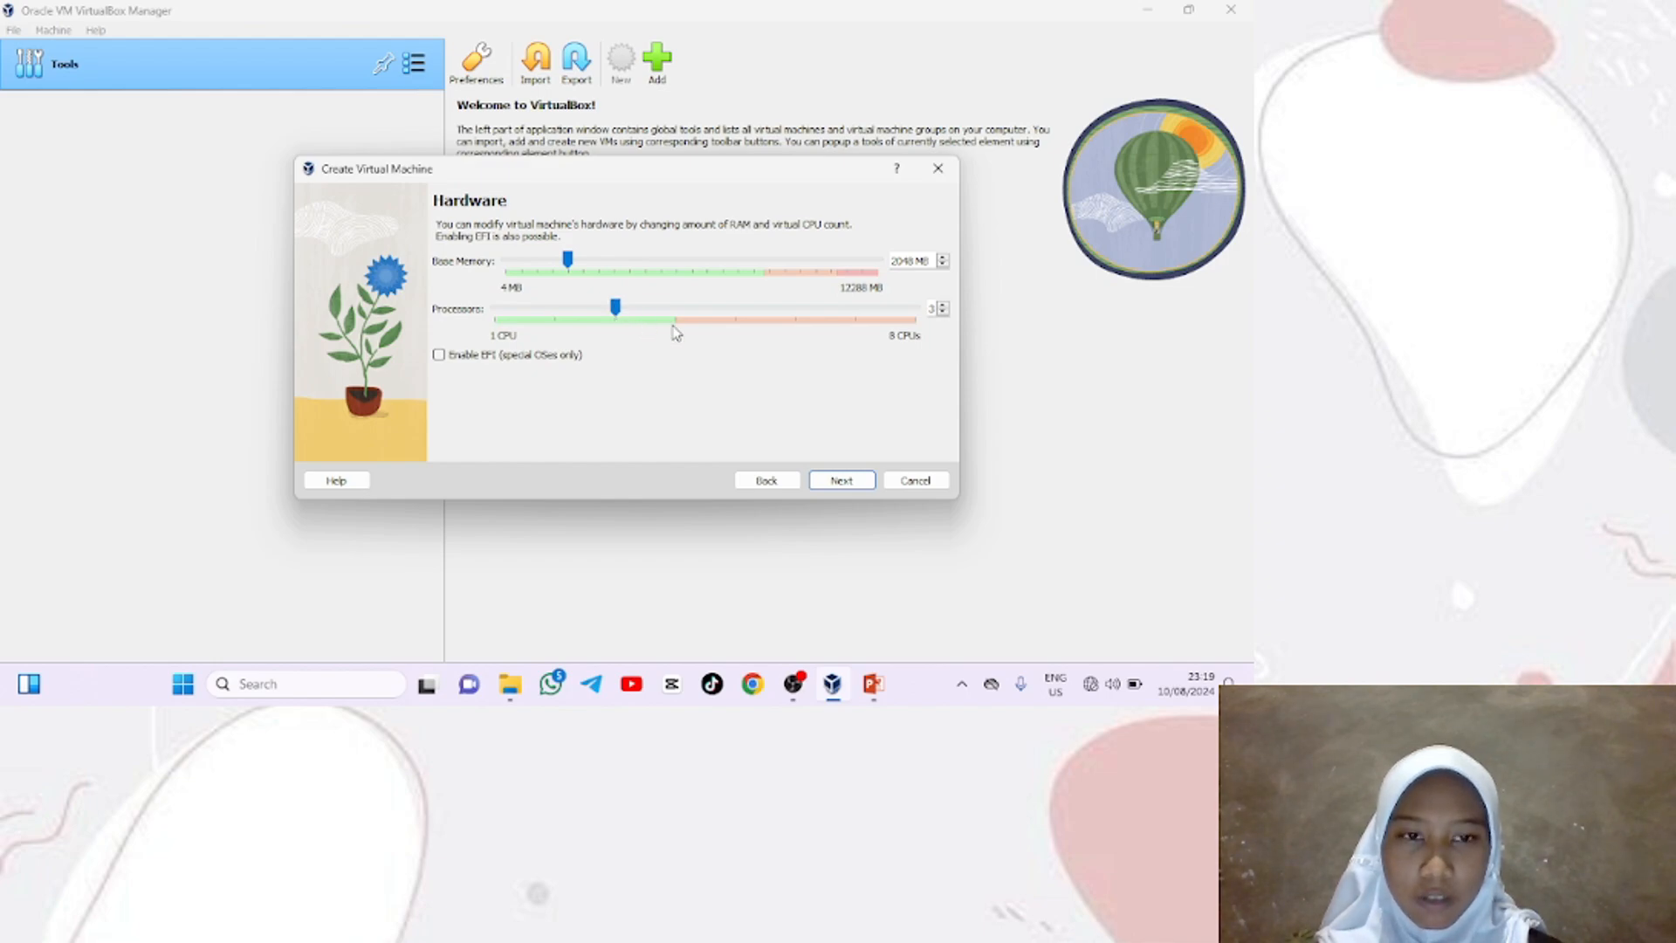
click(838, 485)
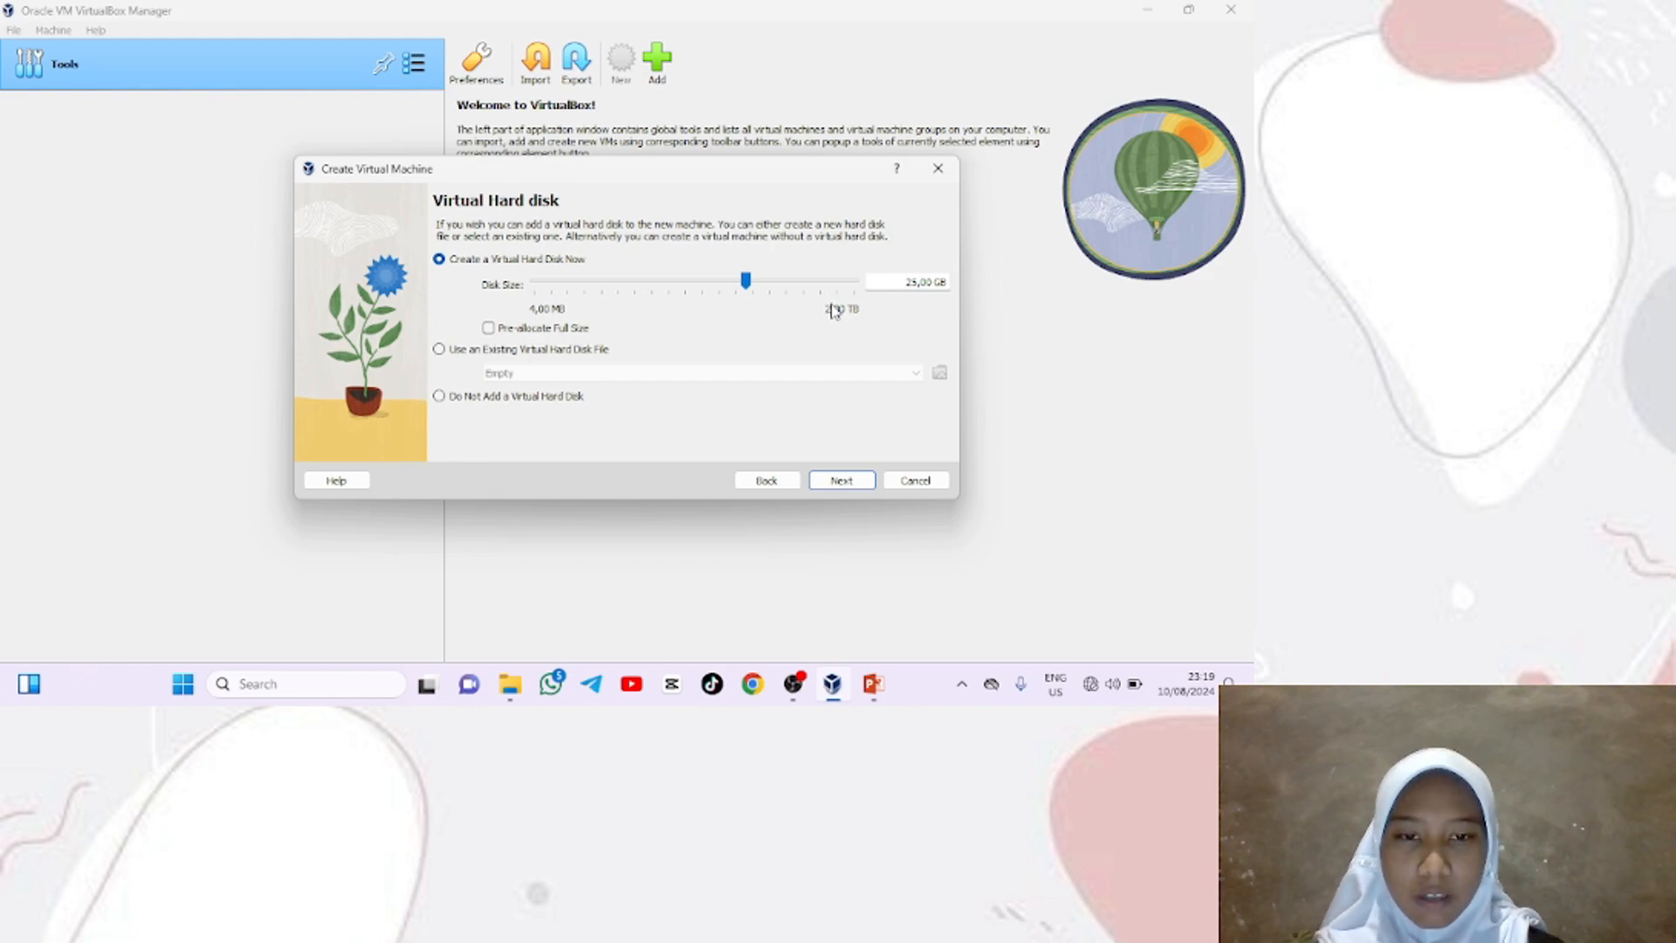
click(841, 481)
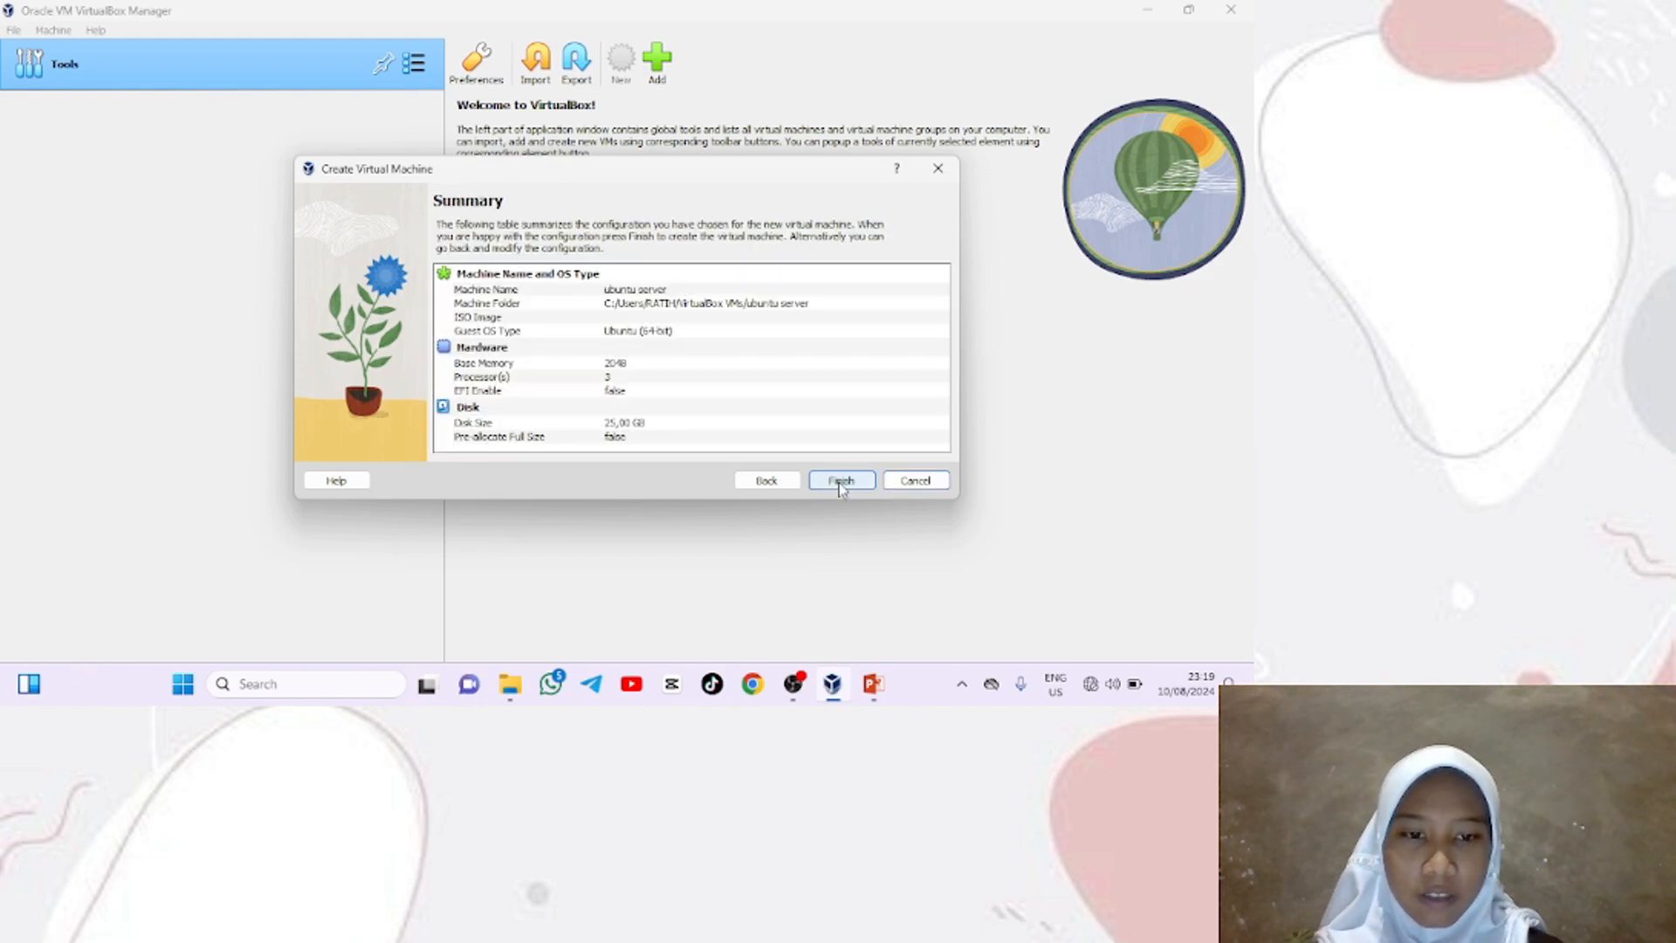
click(840, 481)
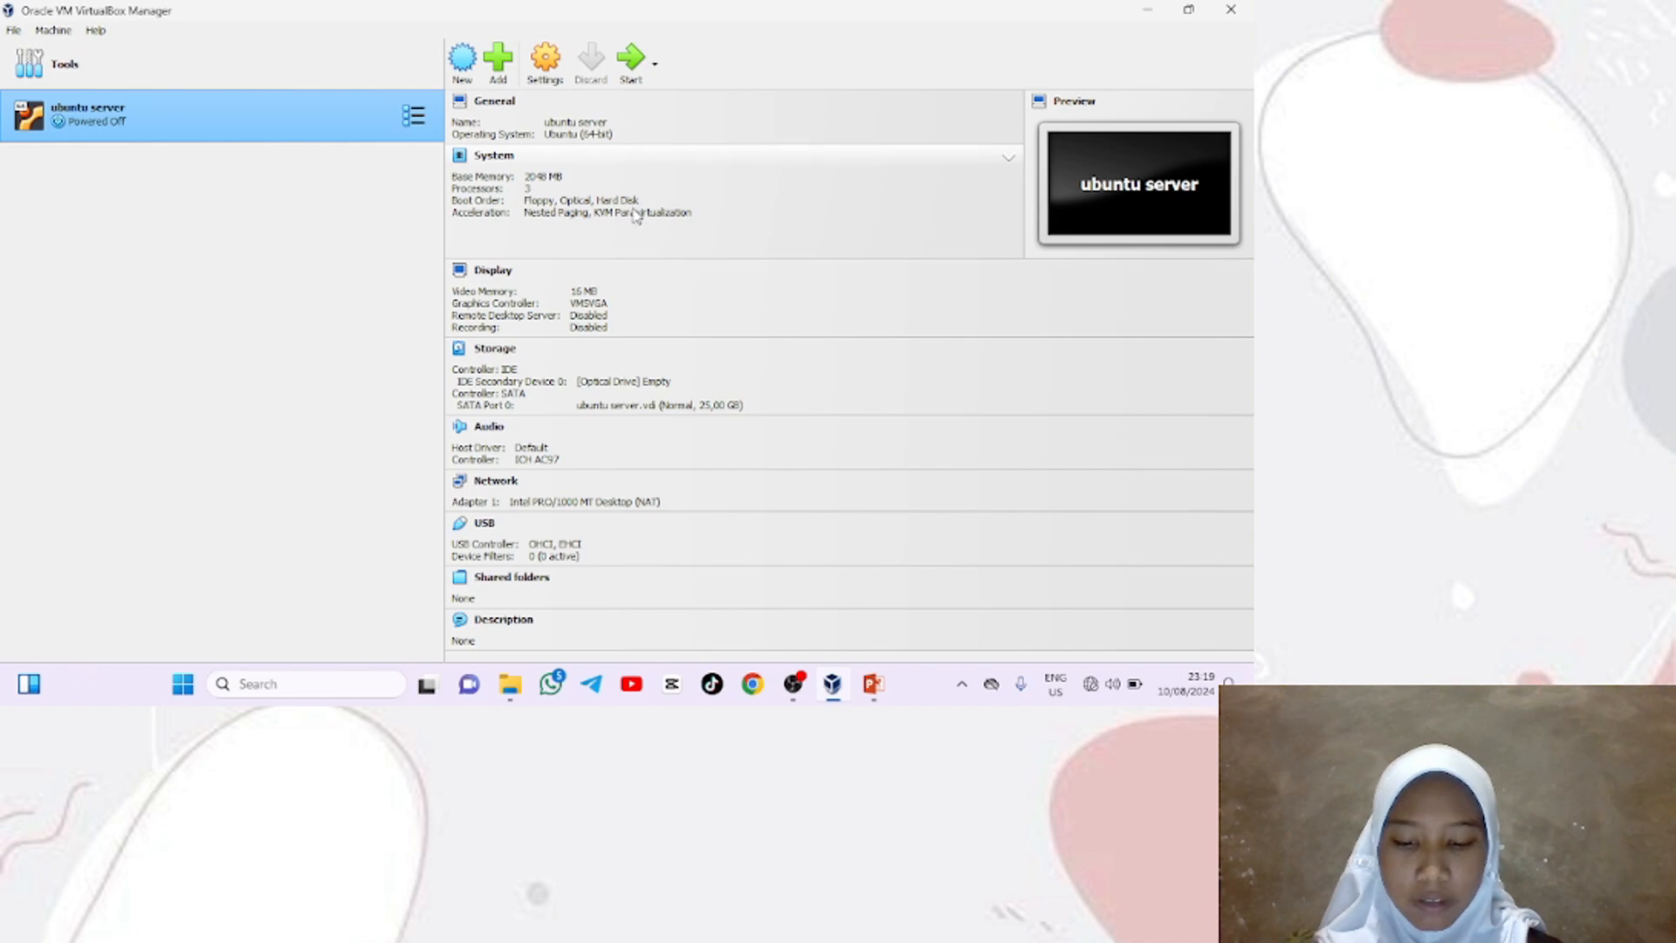
Start the ubuntu server machine, mount ubuntu-20.04.6-live-server-amd64 from the Ubuntu 20.4 folder as its DVD, and retry the boot
click(632, 59)
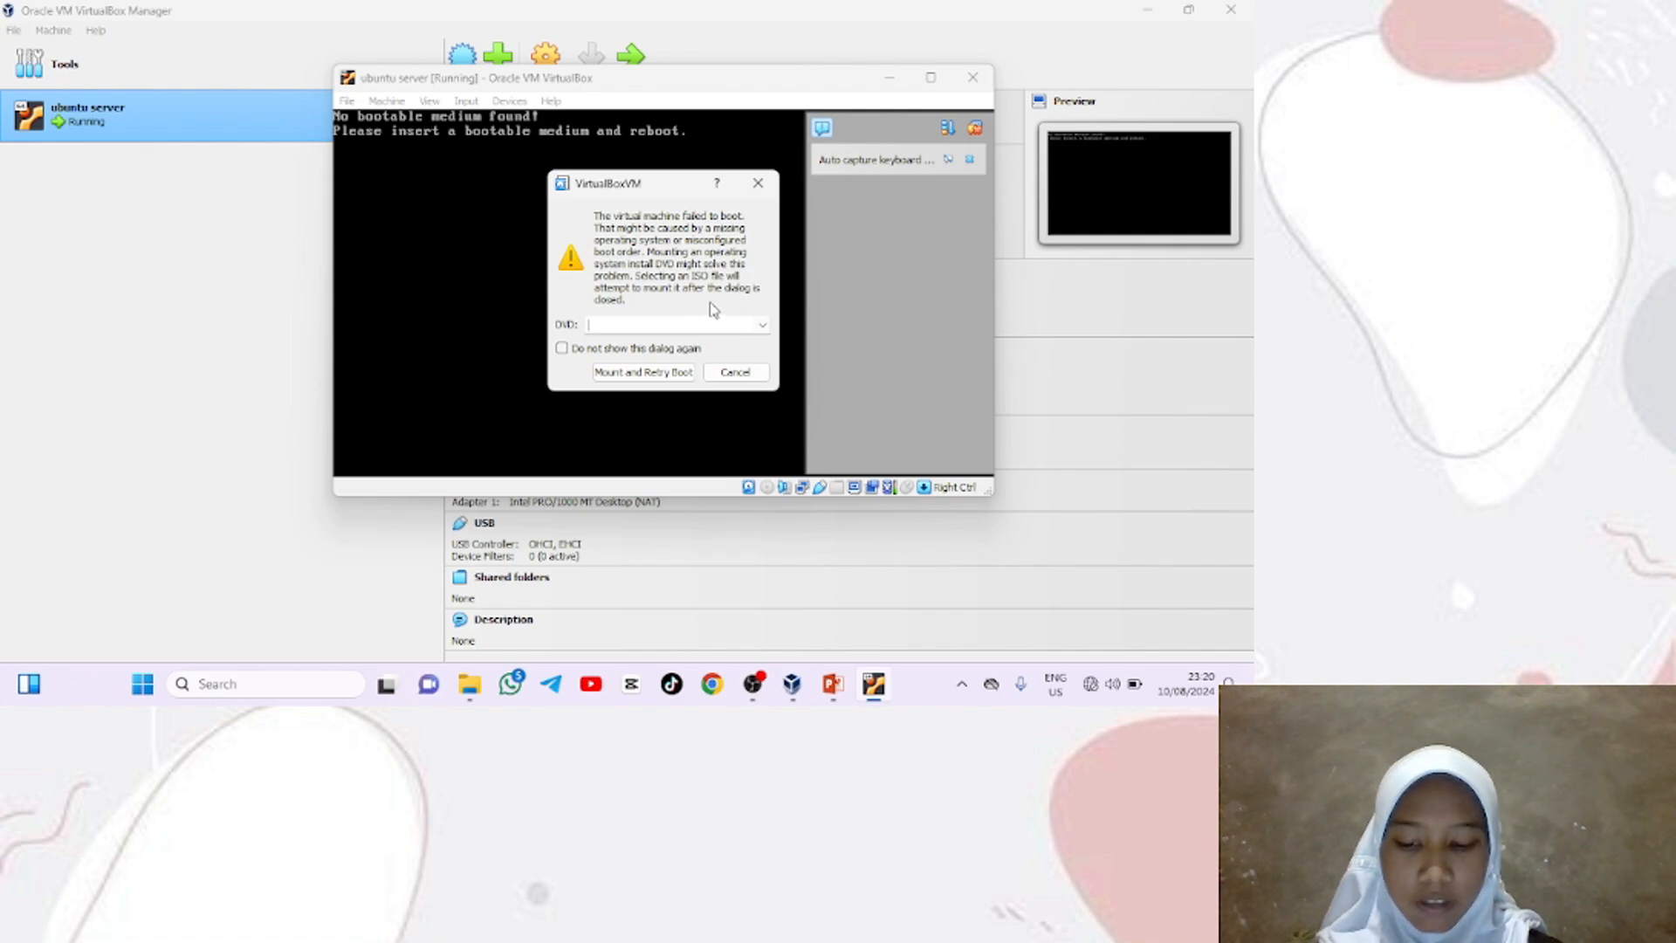
click(762, 327)
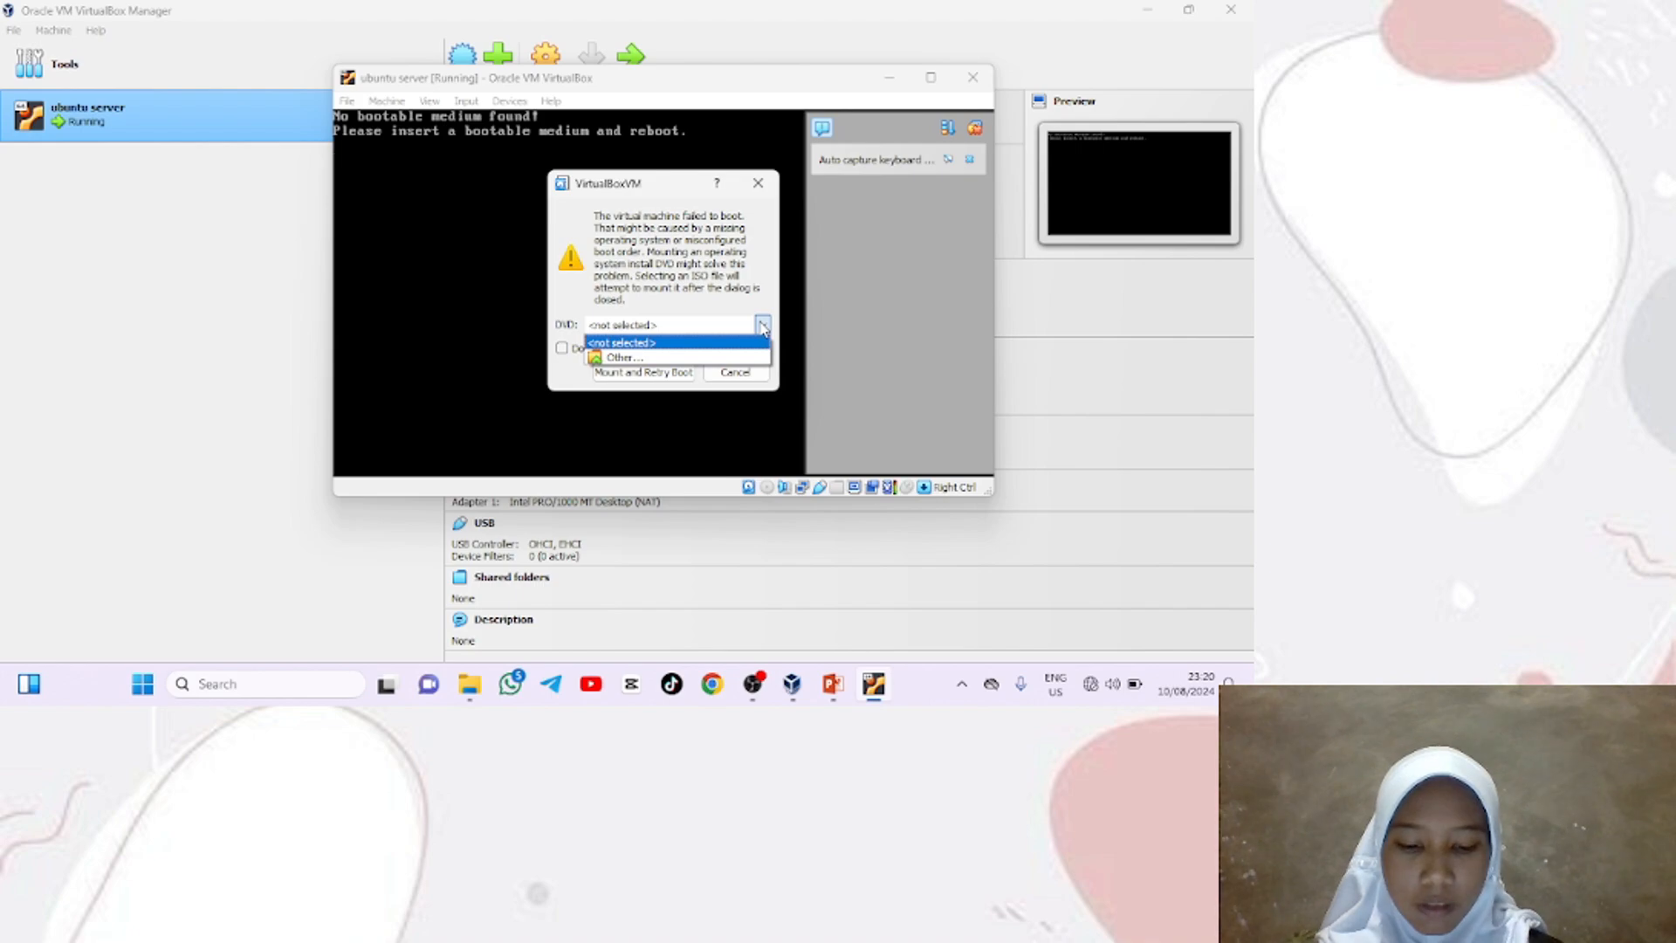
click(722, 359)
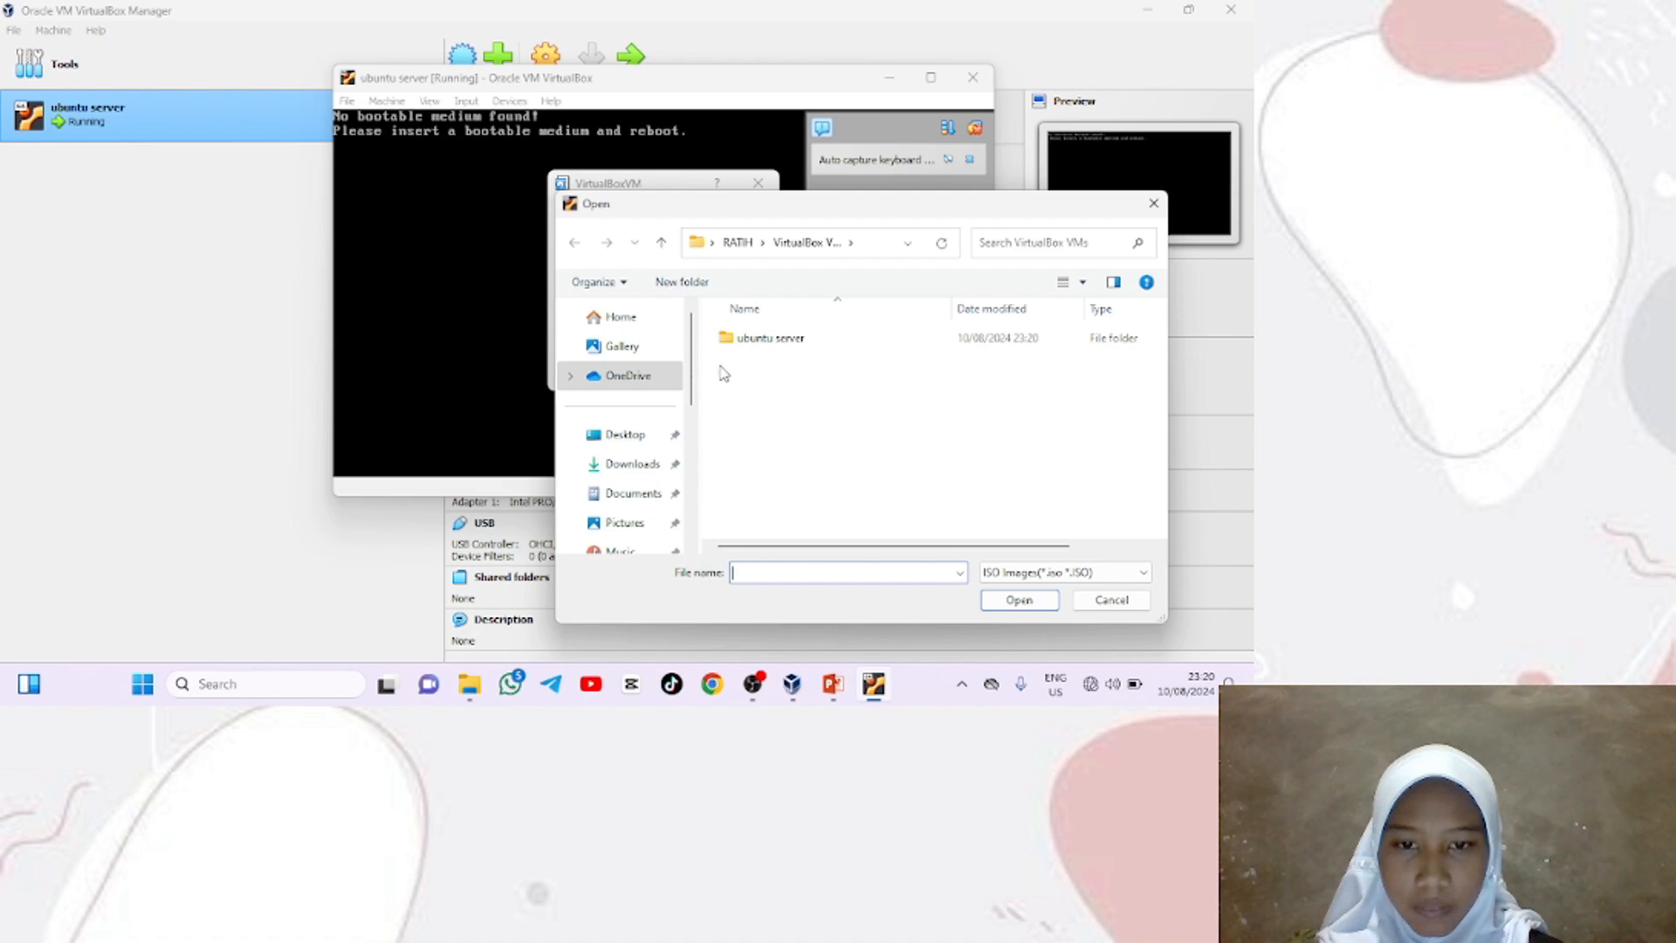
drag(691, 402, 692, 470)
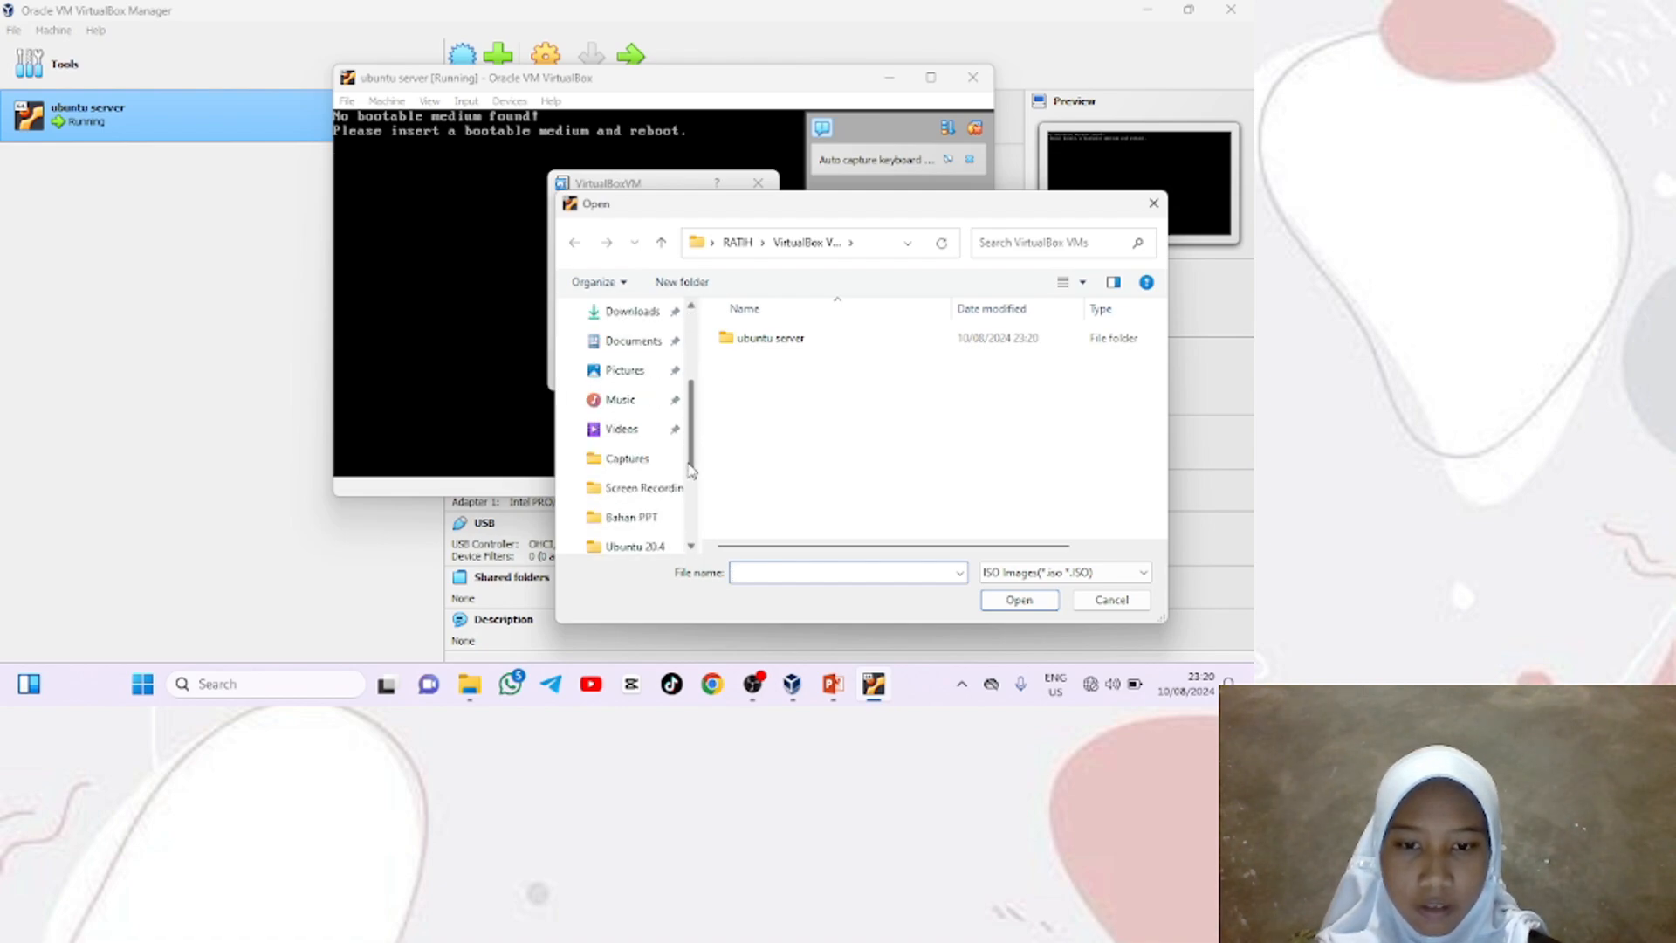
click(650, 545)
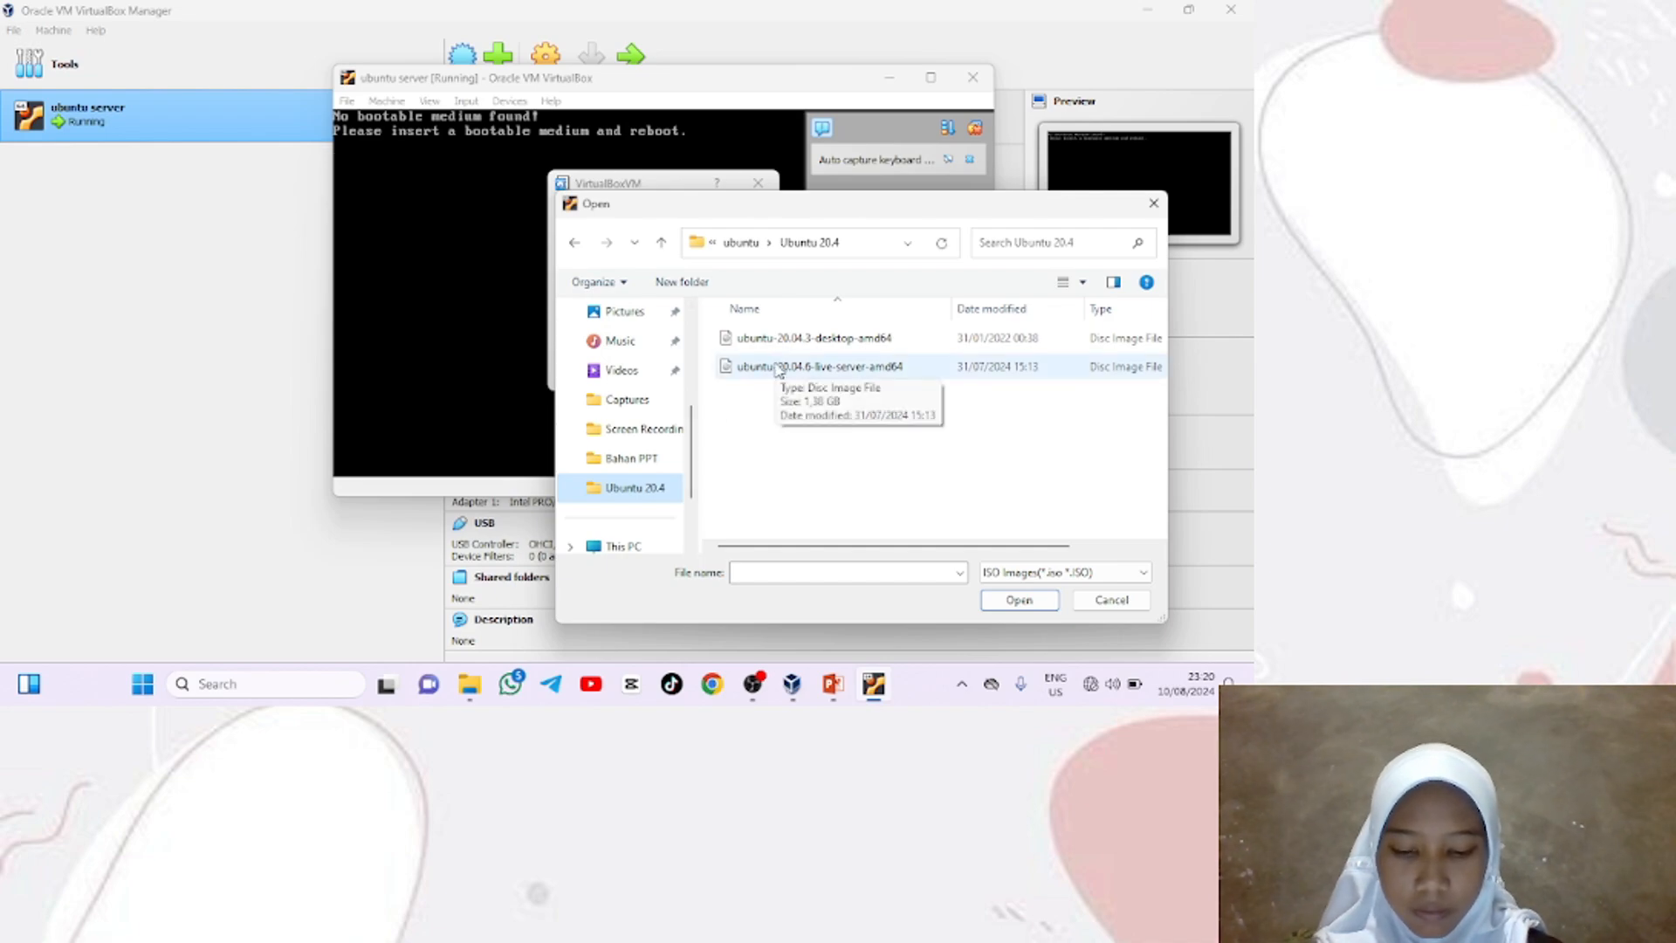
click(777, 369)
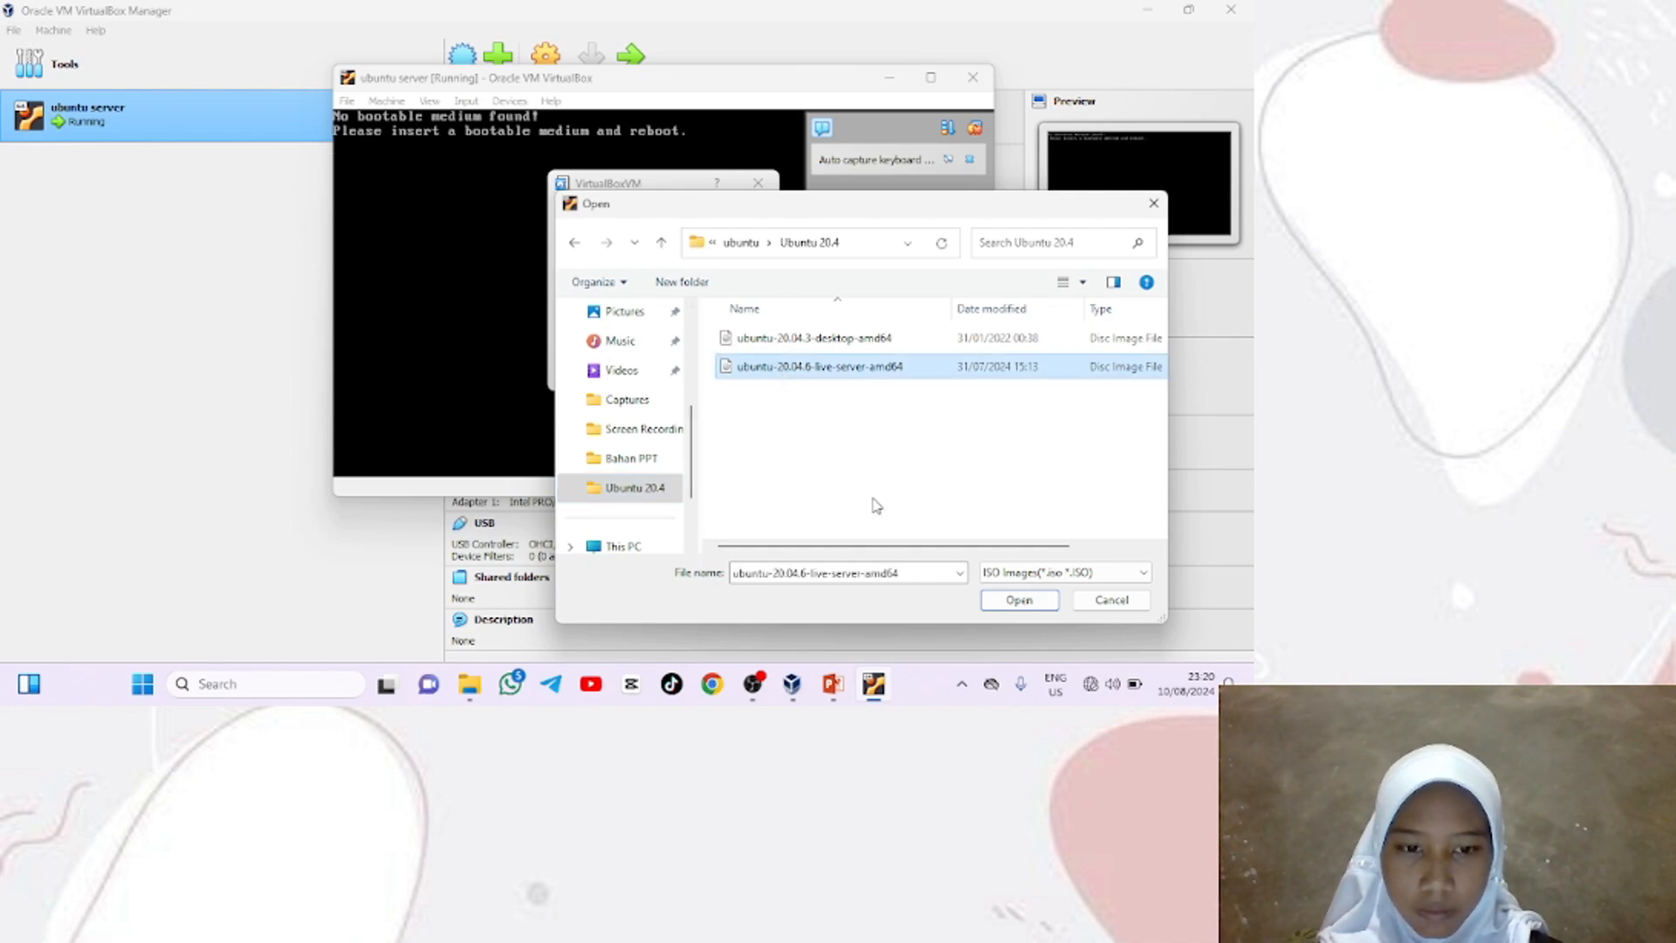
click(1005, 605)
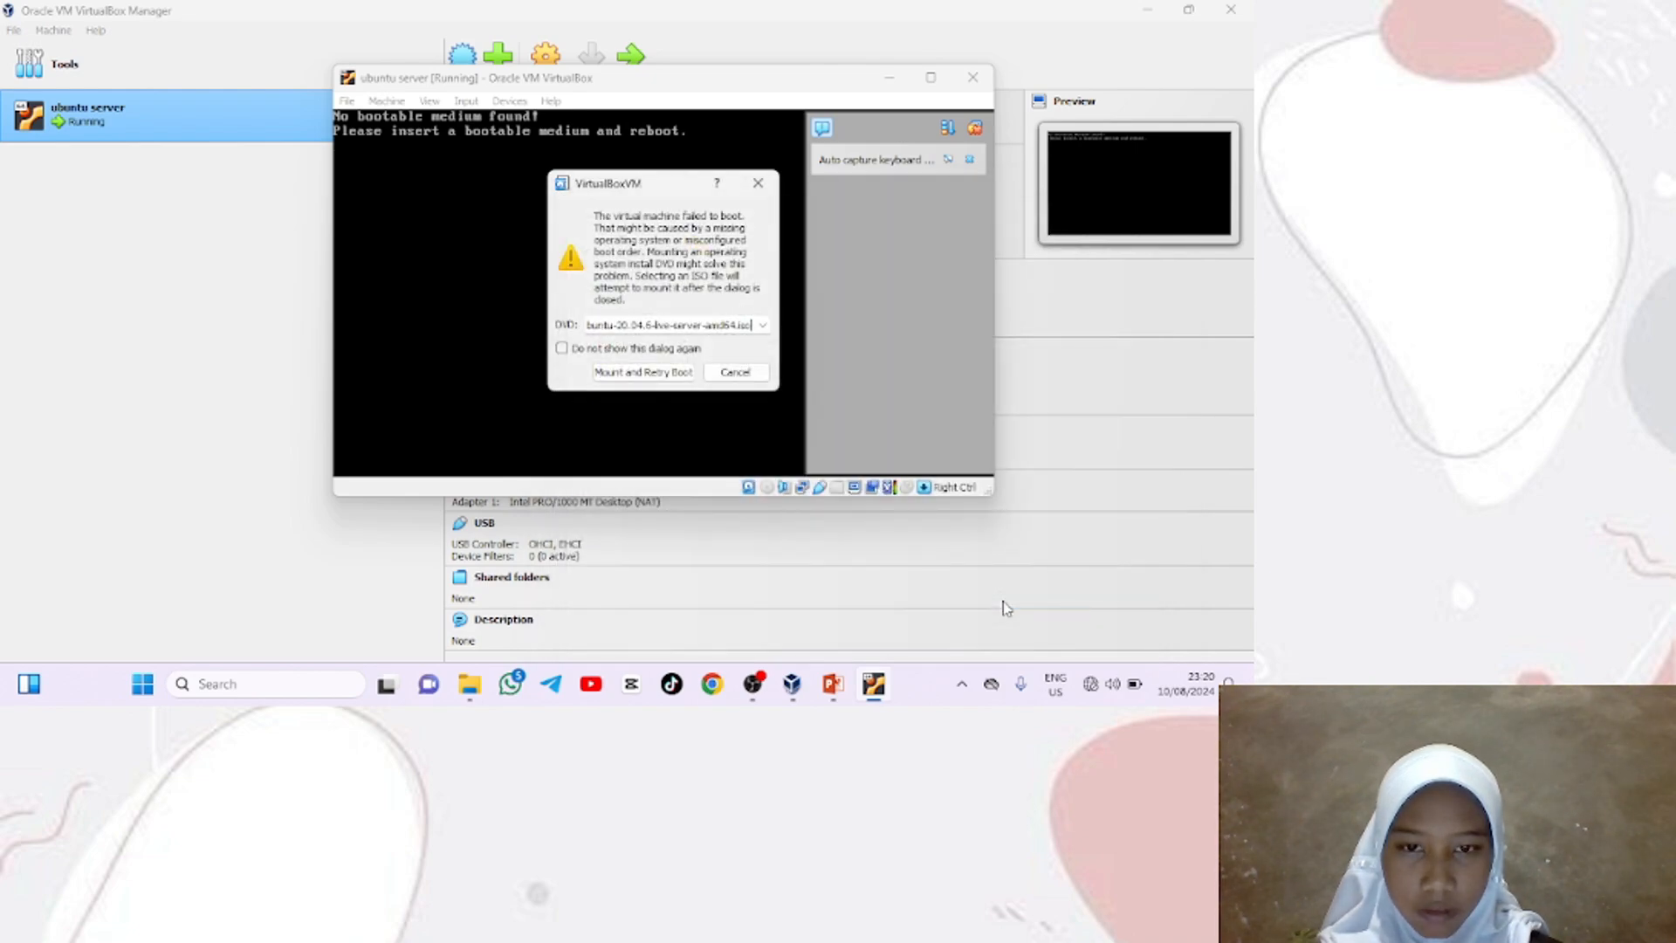
click(664, 373)
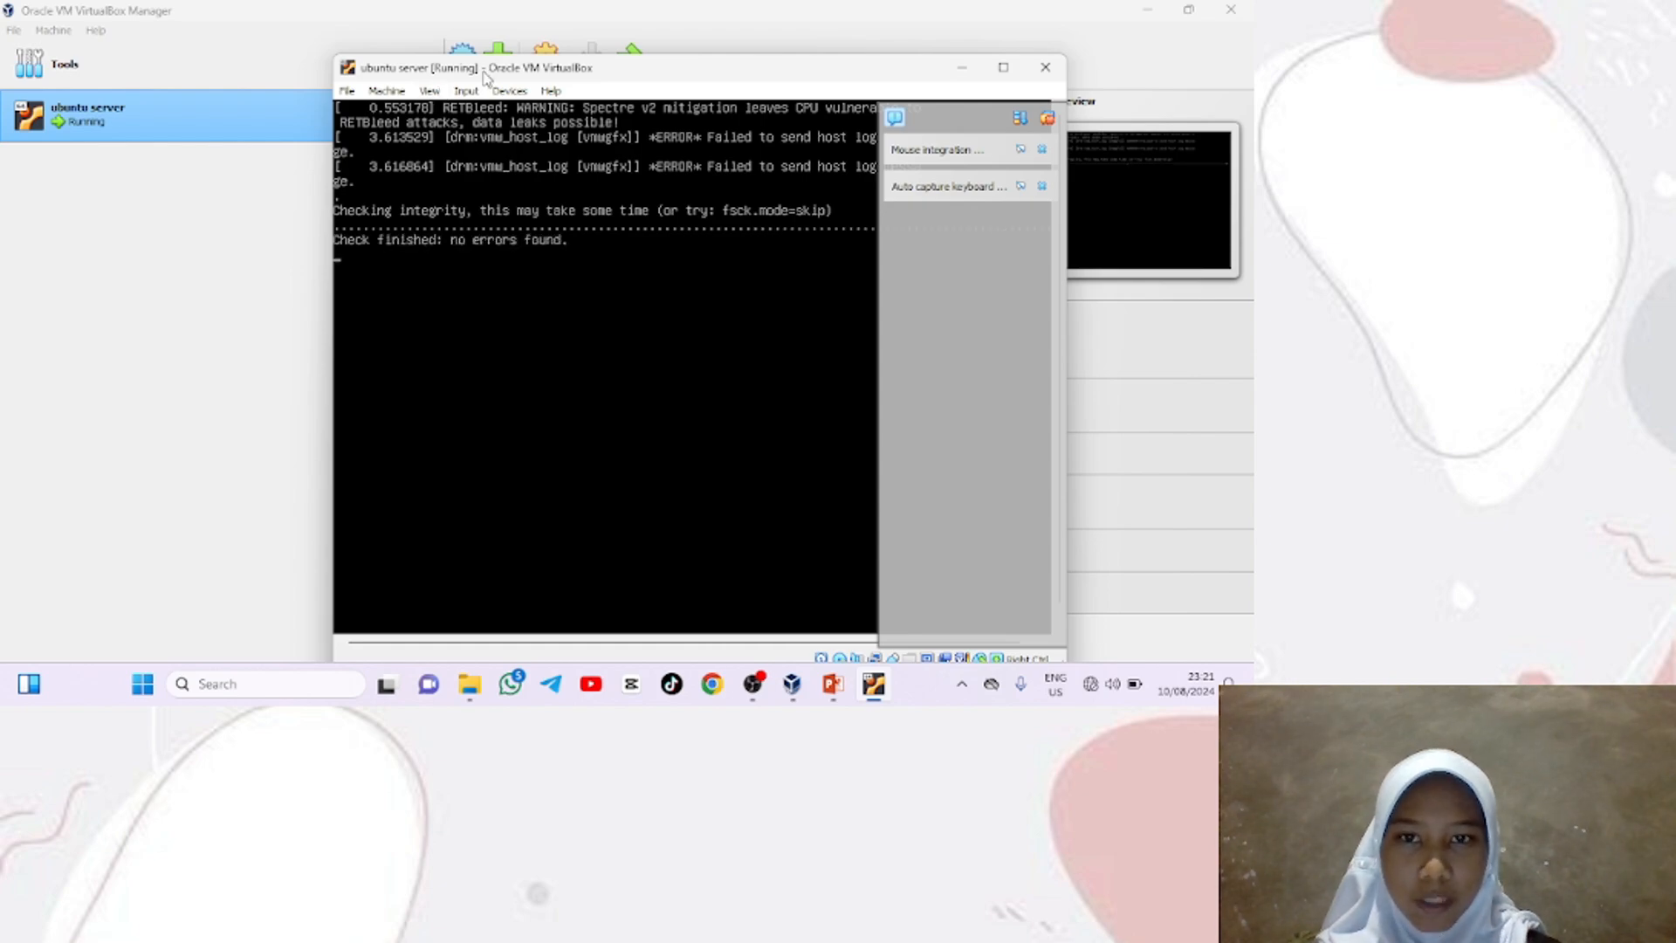
Switch the running ubuntu server machine to full-screen mode
click(431, 90)
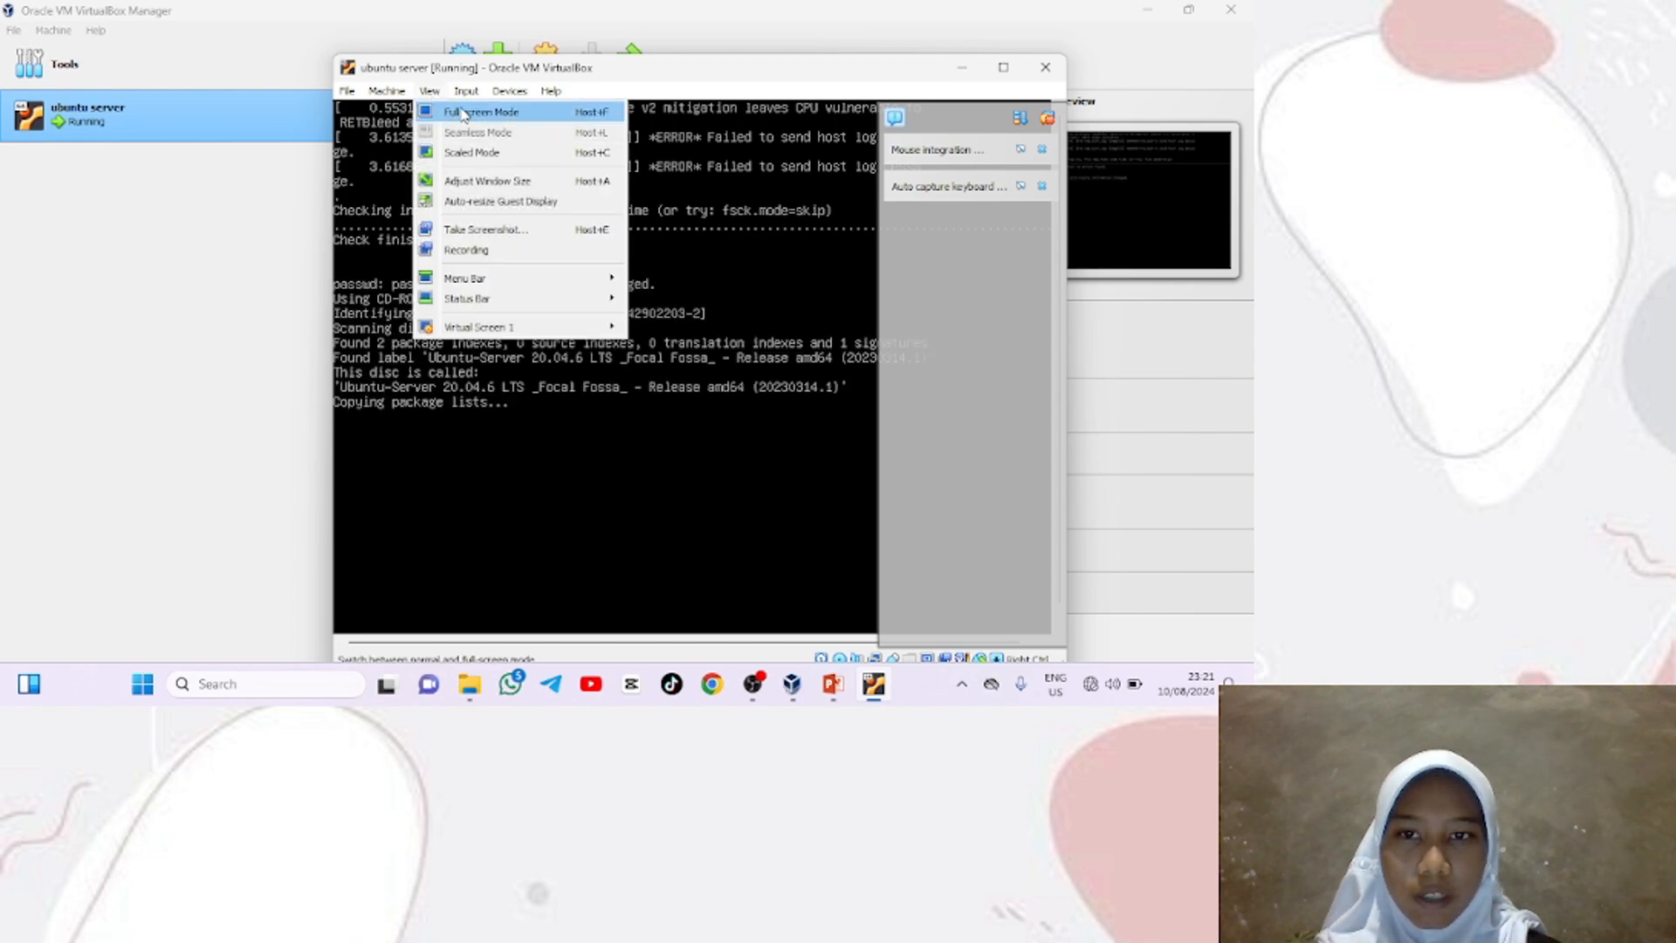
click(462, 113)
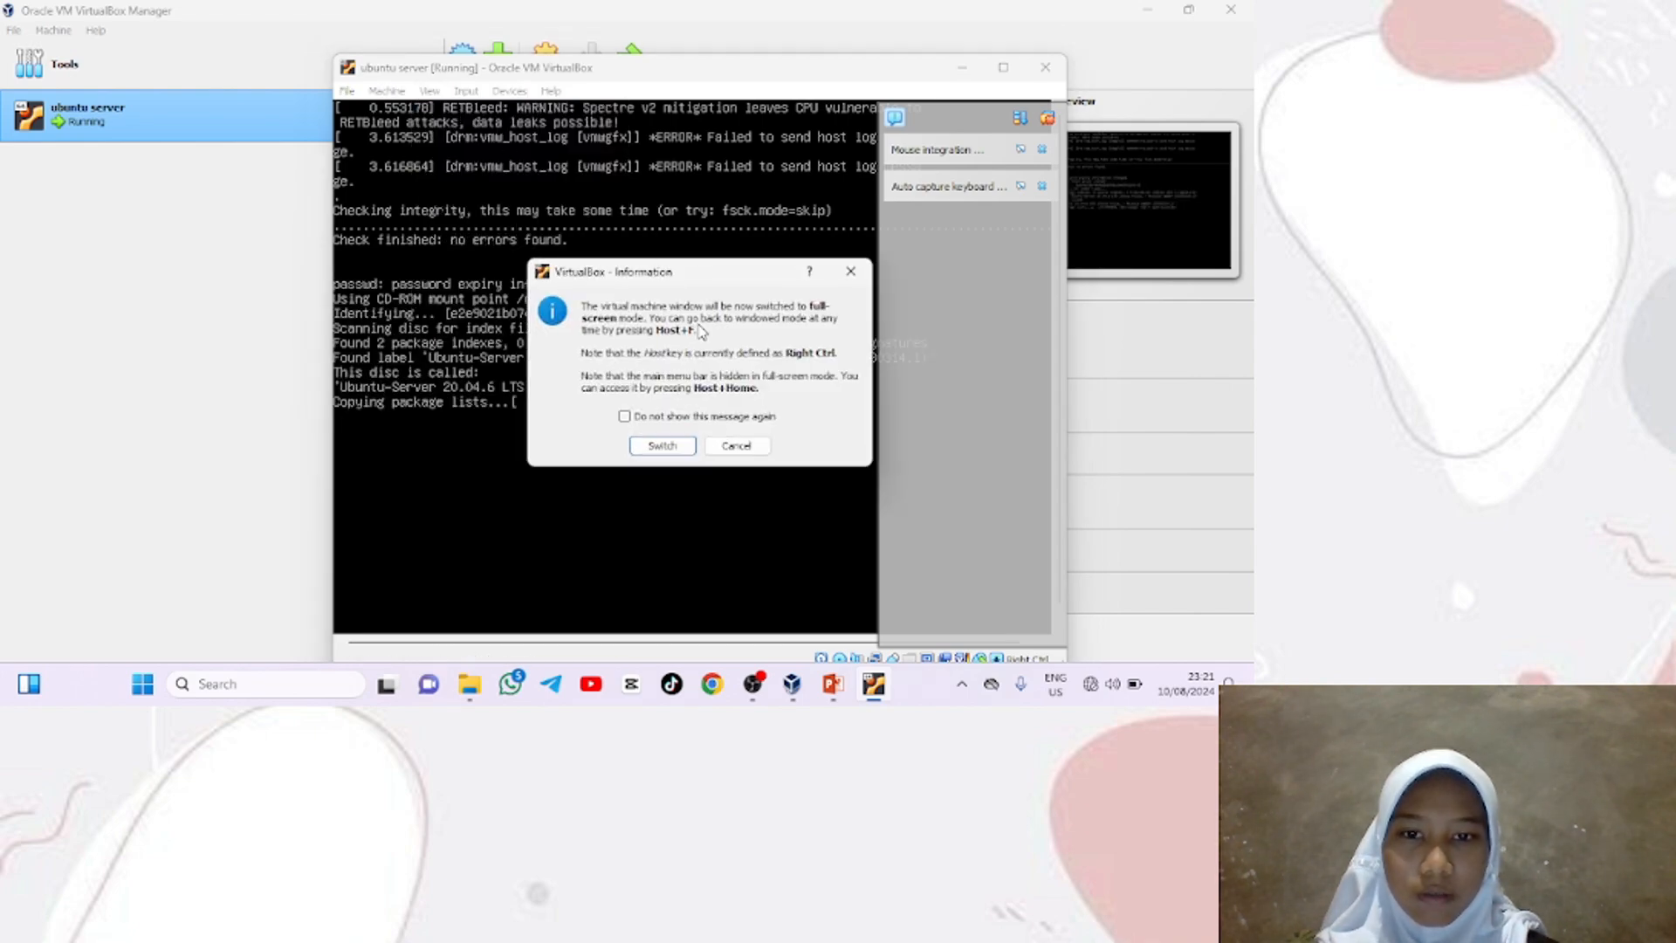
click(661, 446)
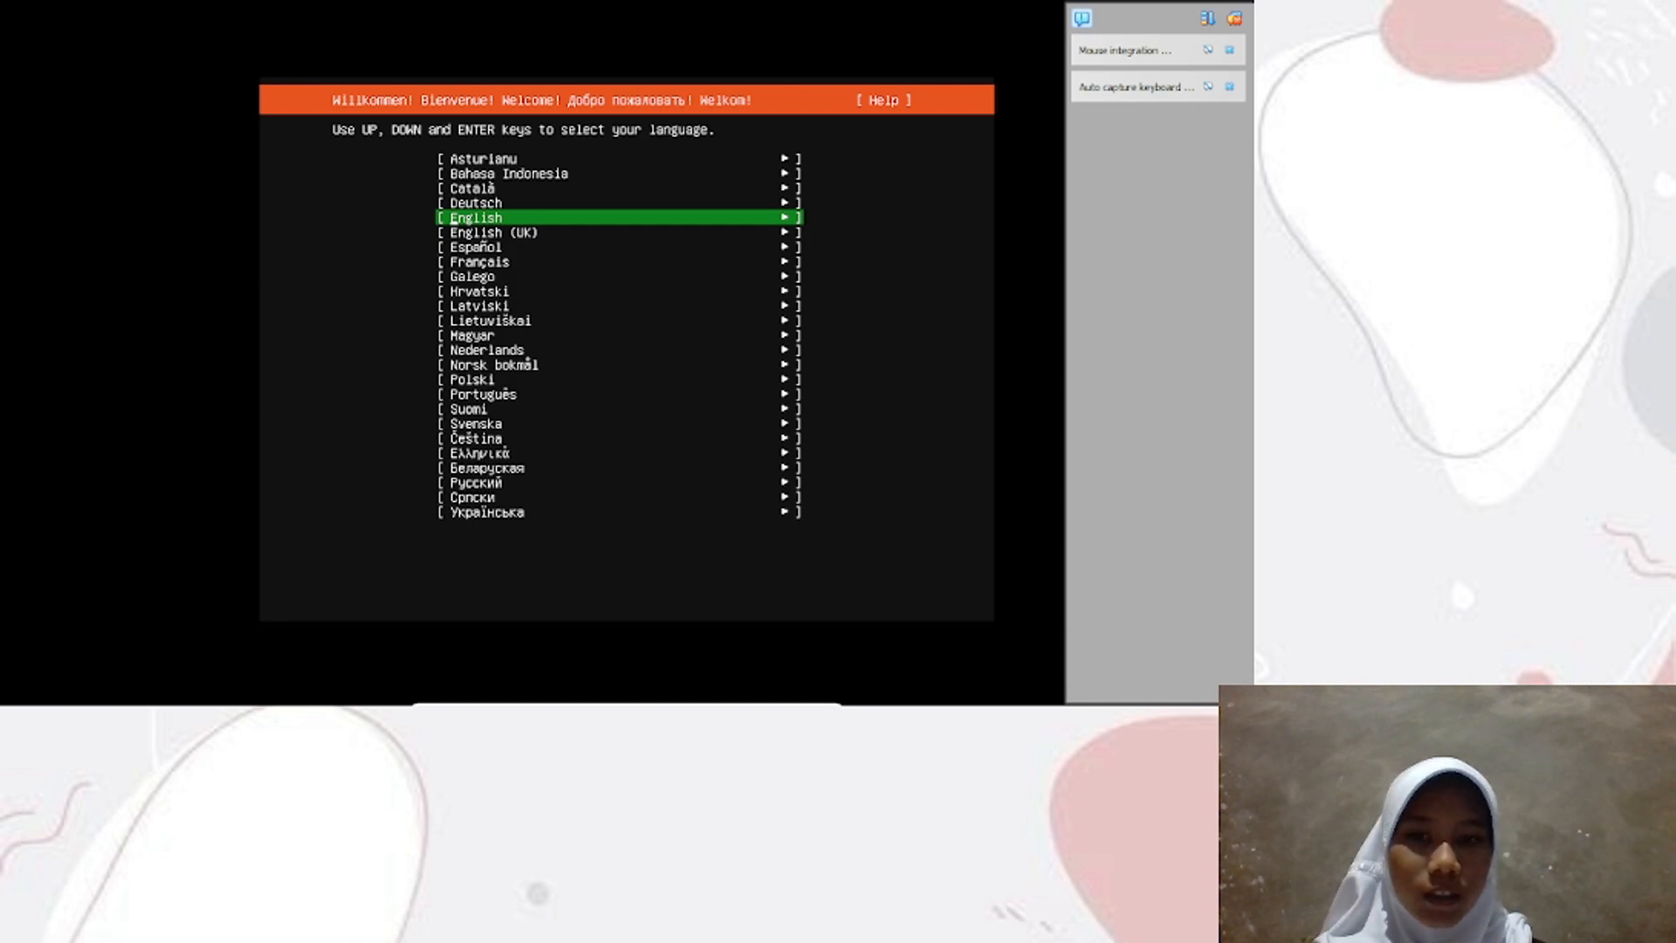
Choose English and the English (US) keyboard in the installer, accepting the default network connection, blank proxy and default archive mirror
key(Return)
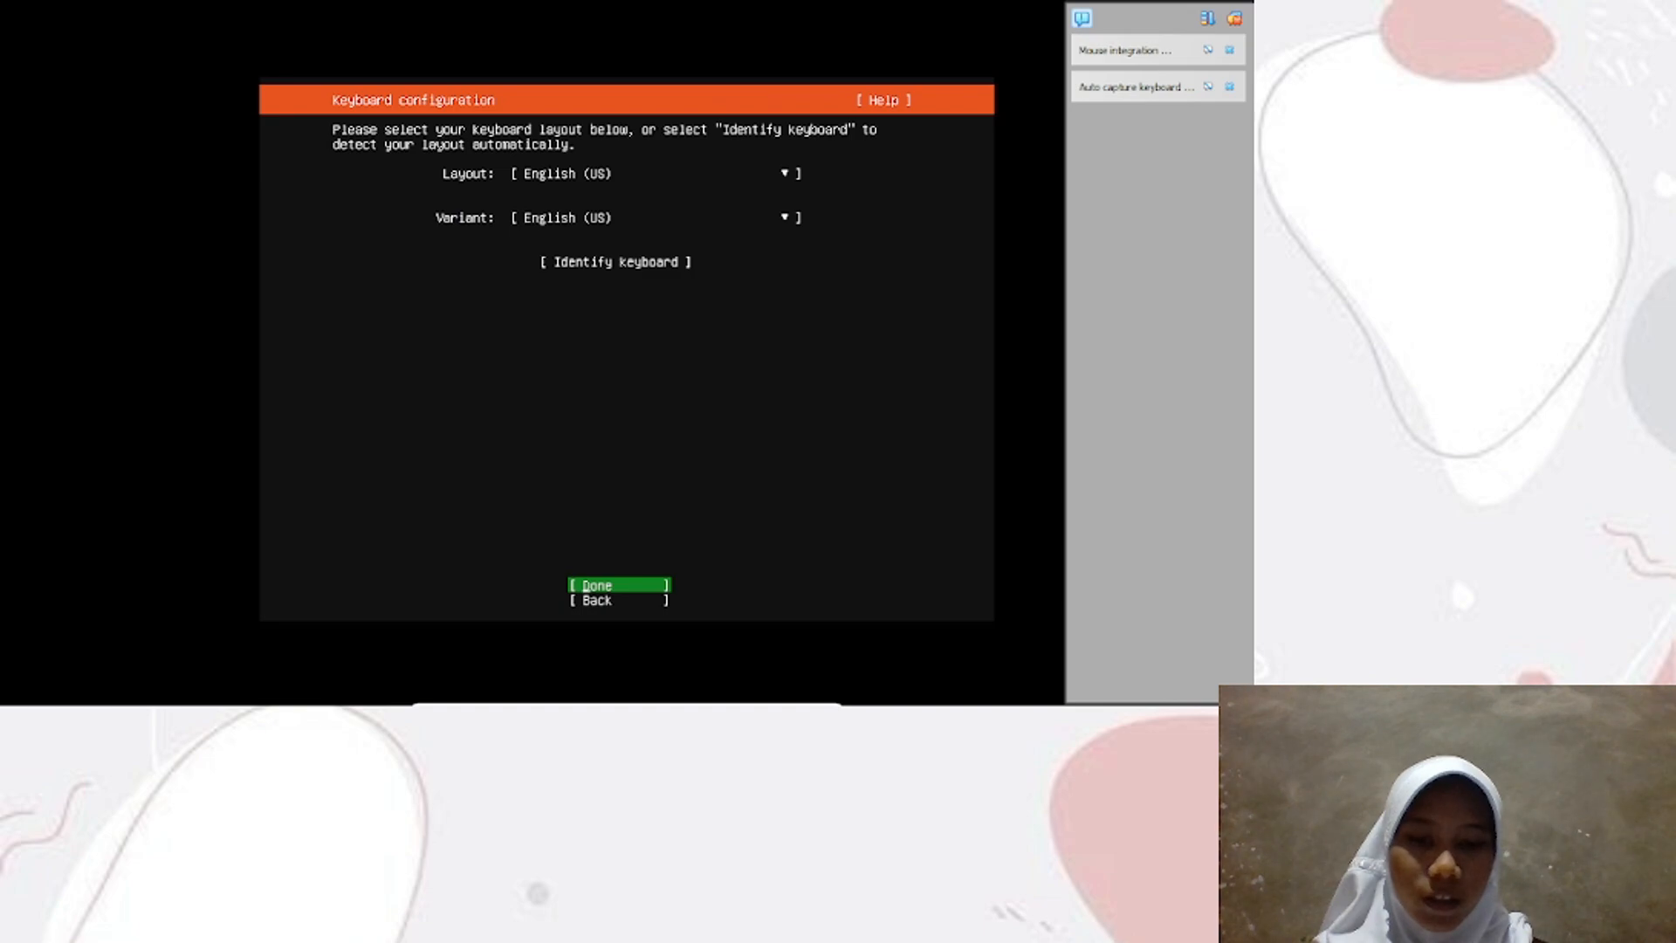
key(Return)
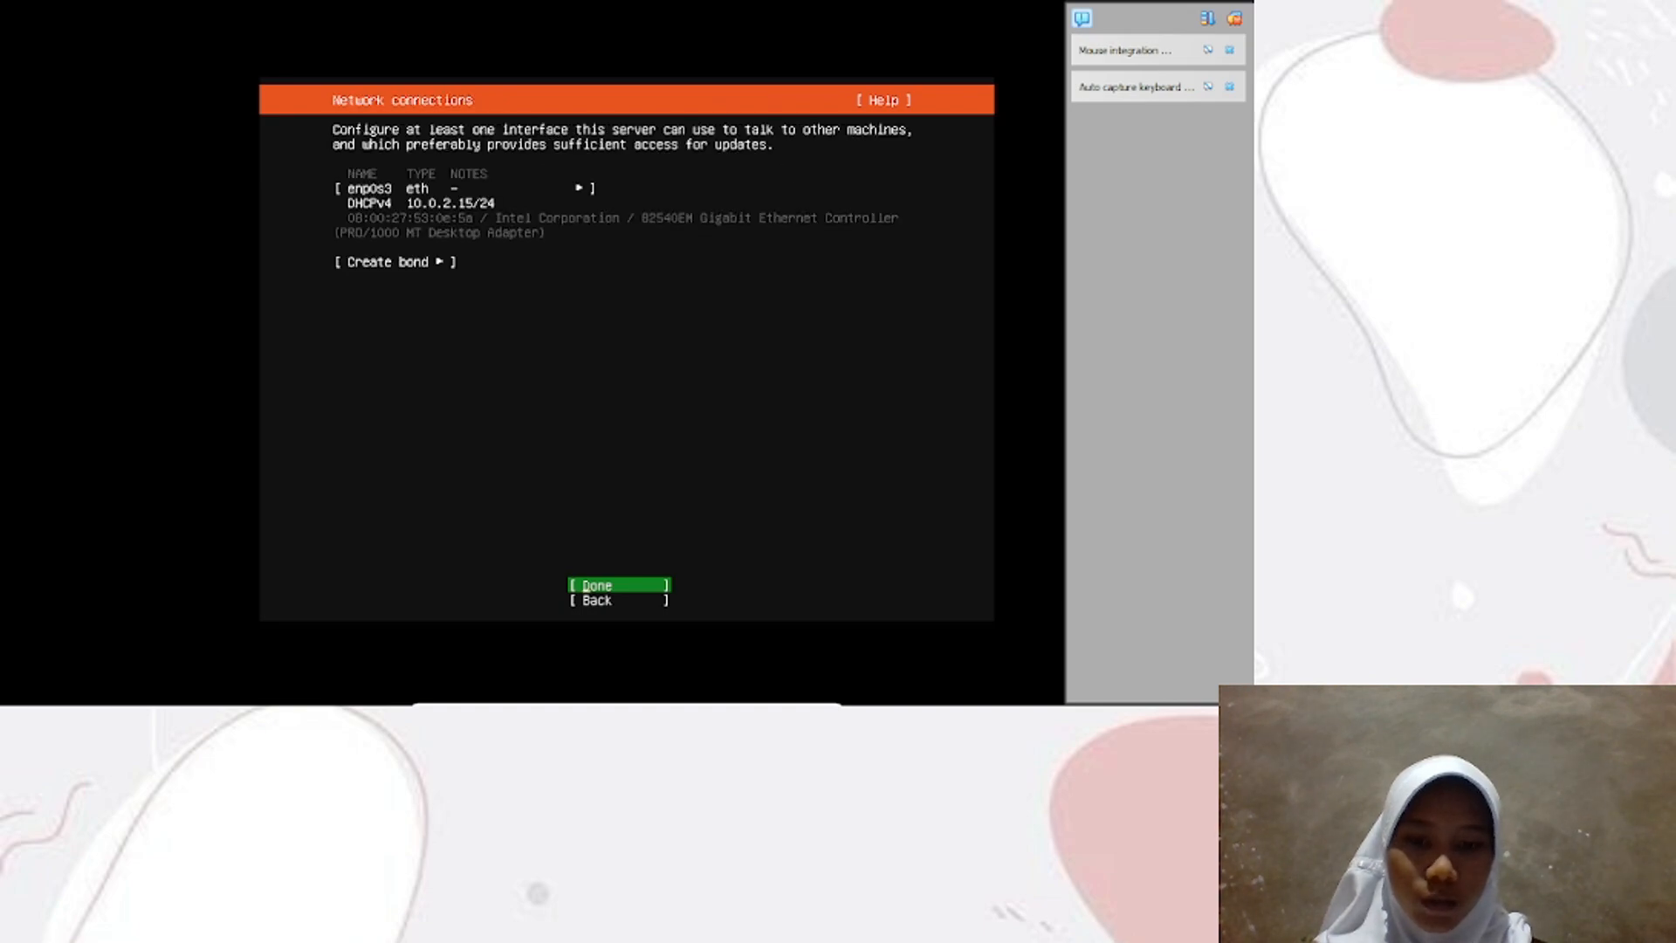
key(Return)
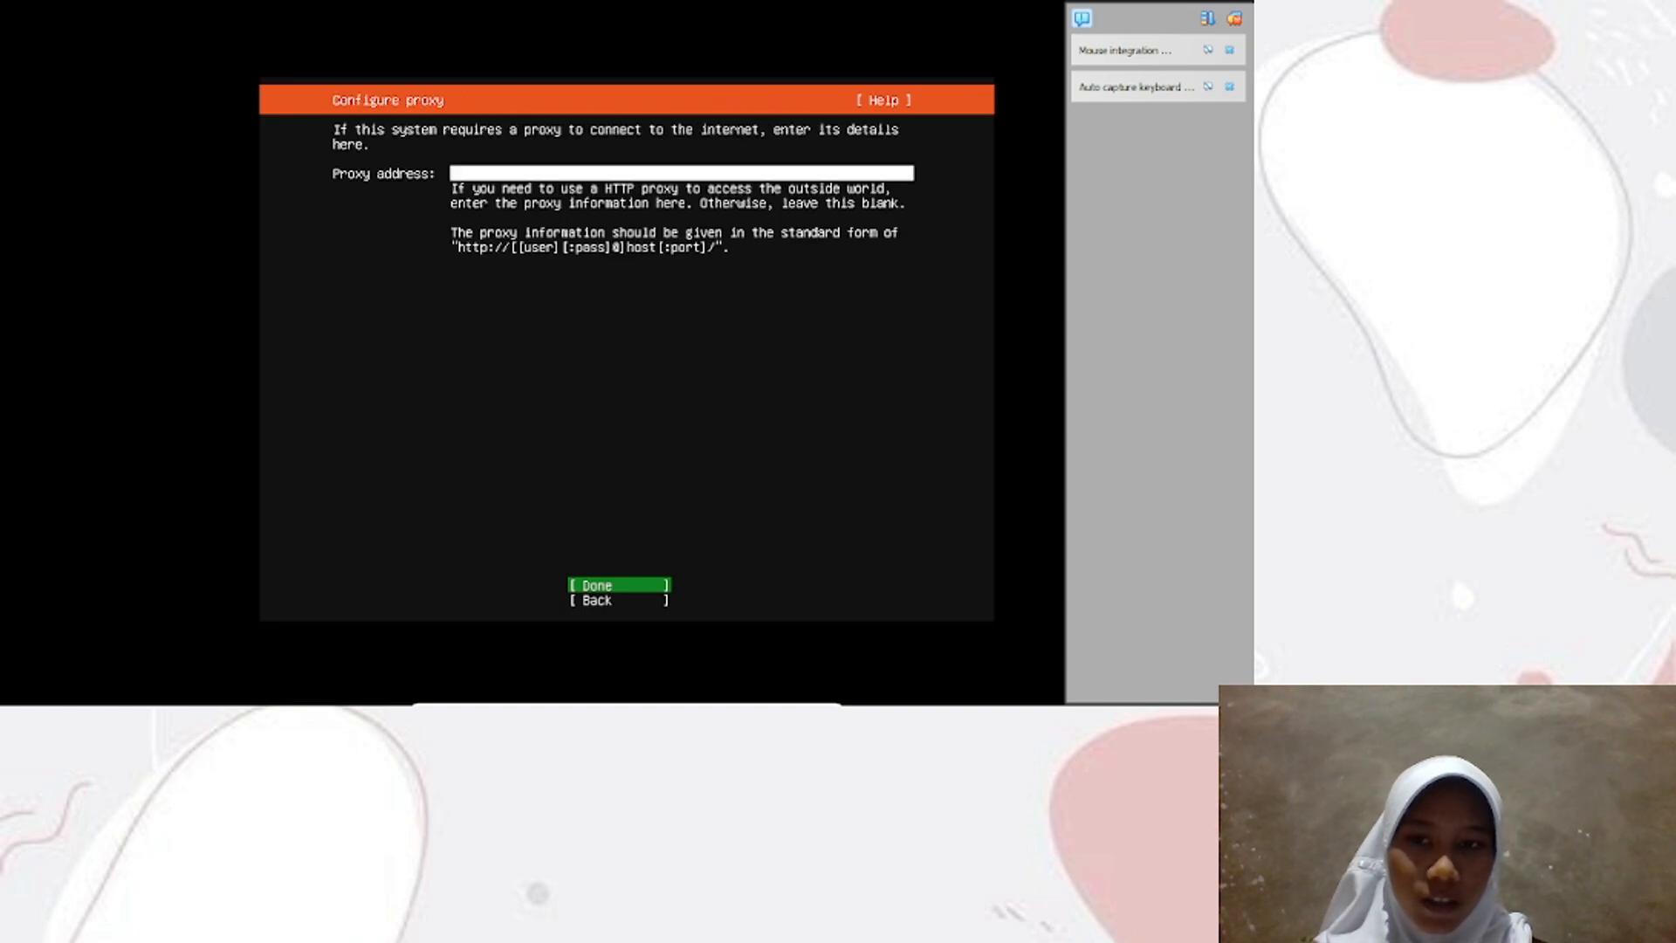
key(Return)
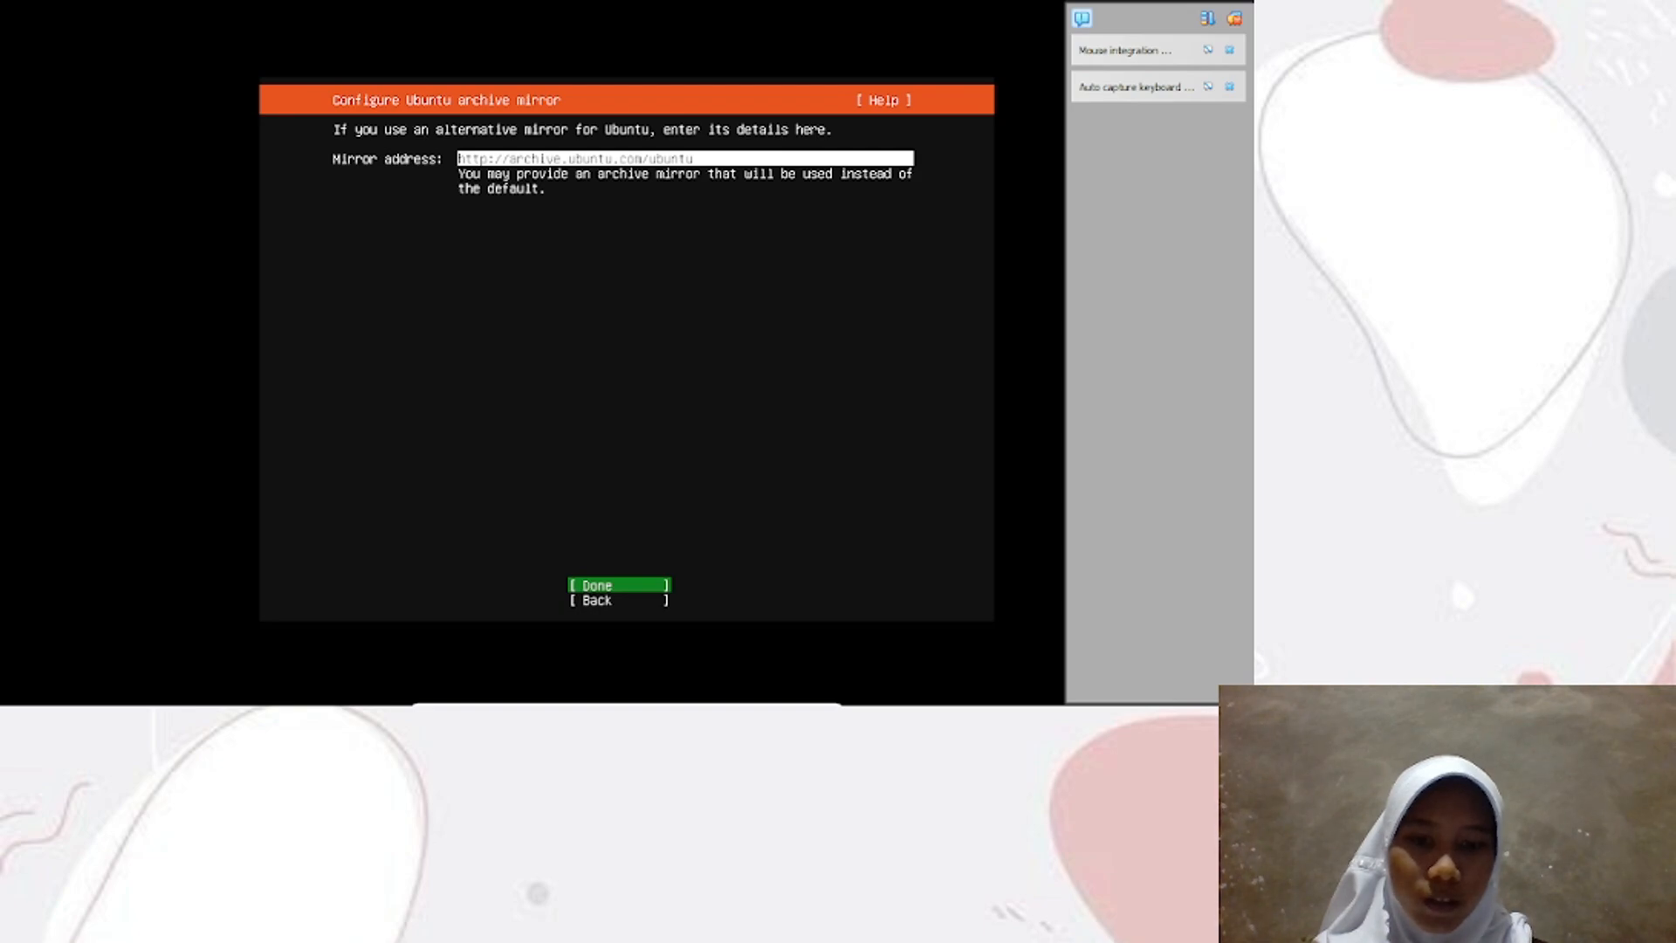
key(Return)
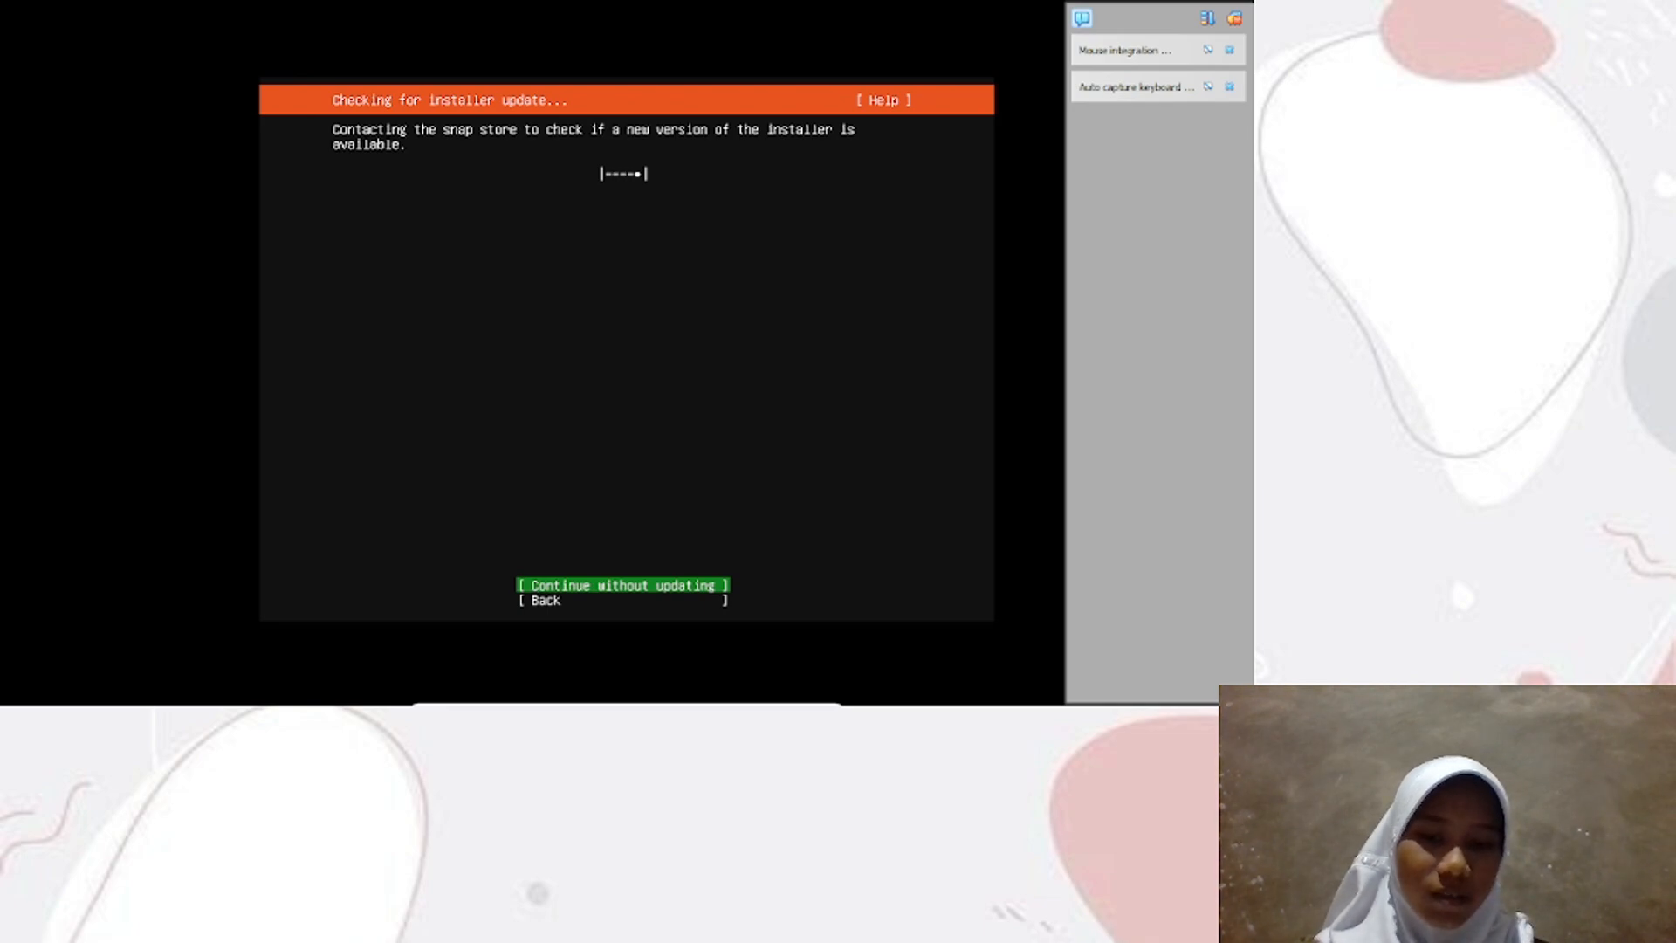
Continue without updating the installer and accept the guided layout that uses the entire 25 GB disk as an unencrypted LVM group
key(Return)
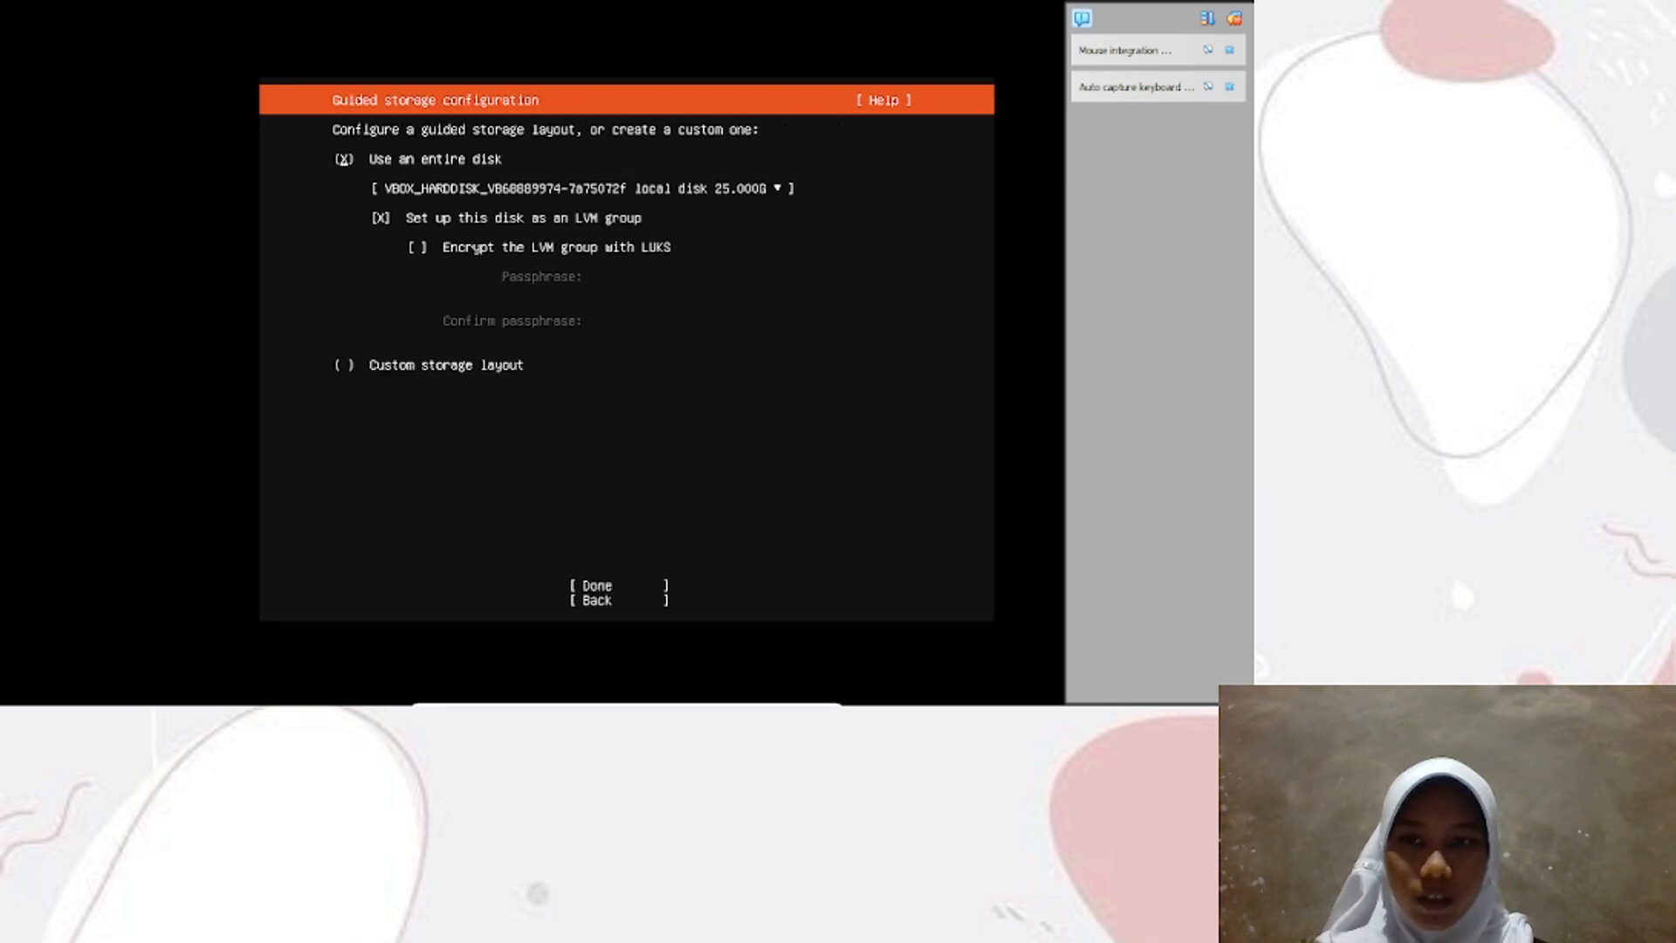
key(Down)
key(Down)
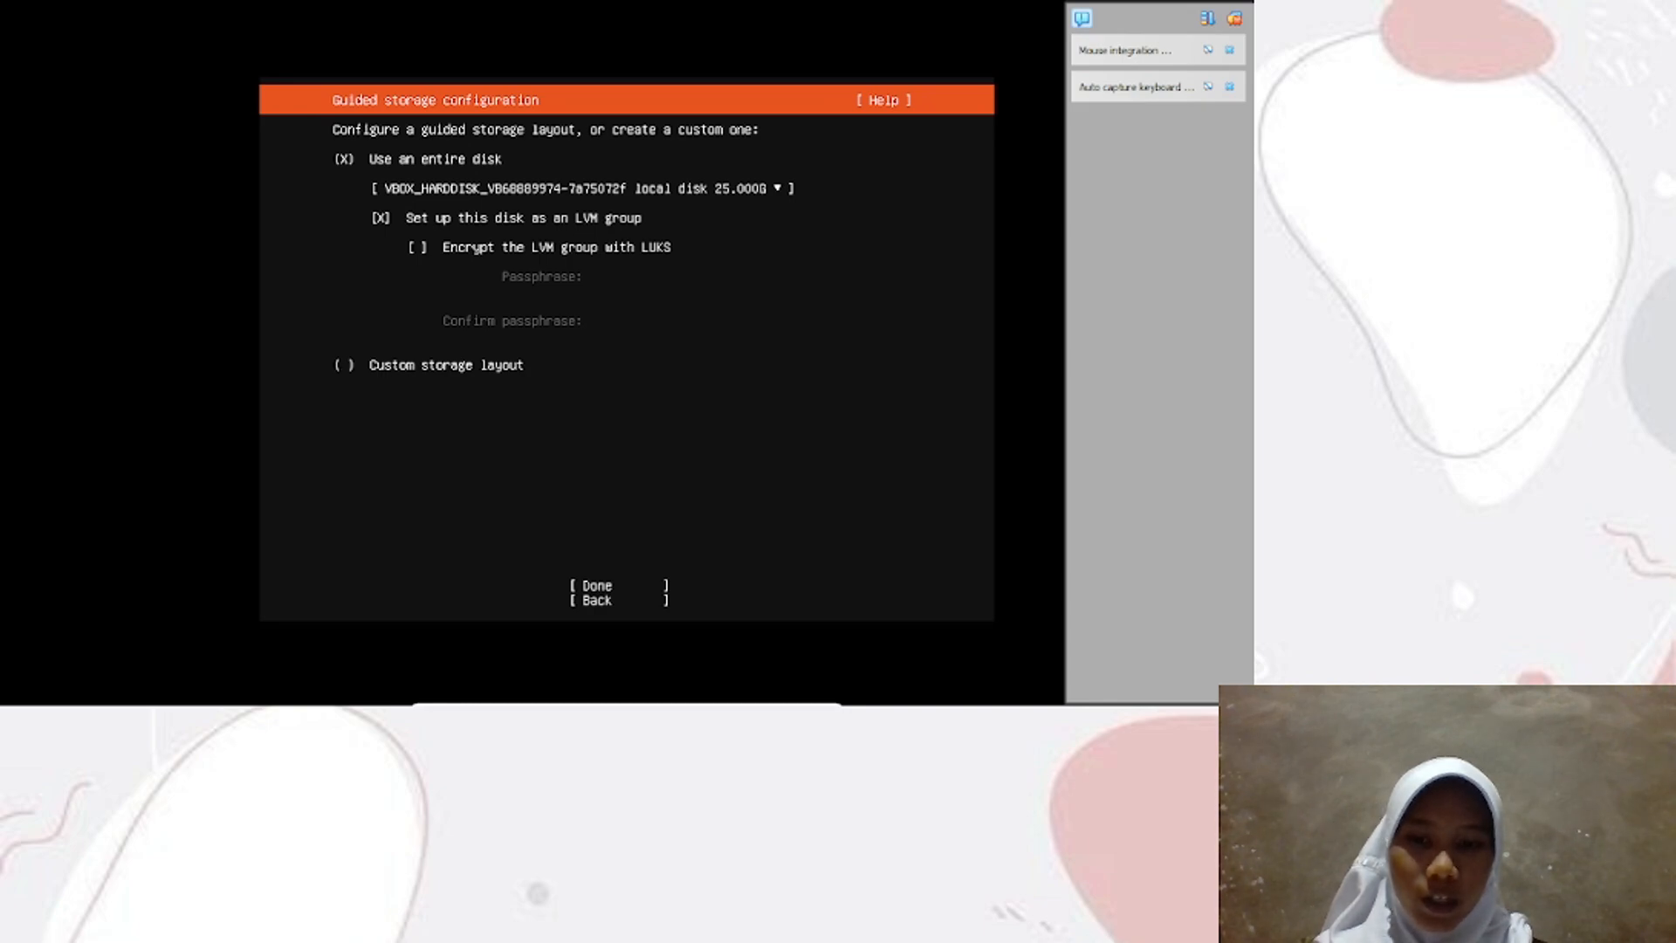
key(Tab)
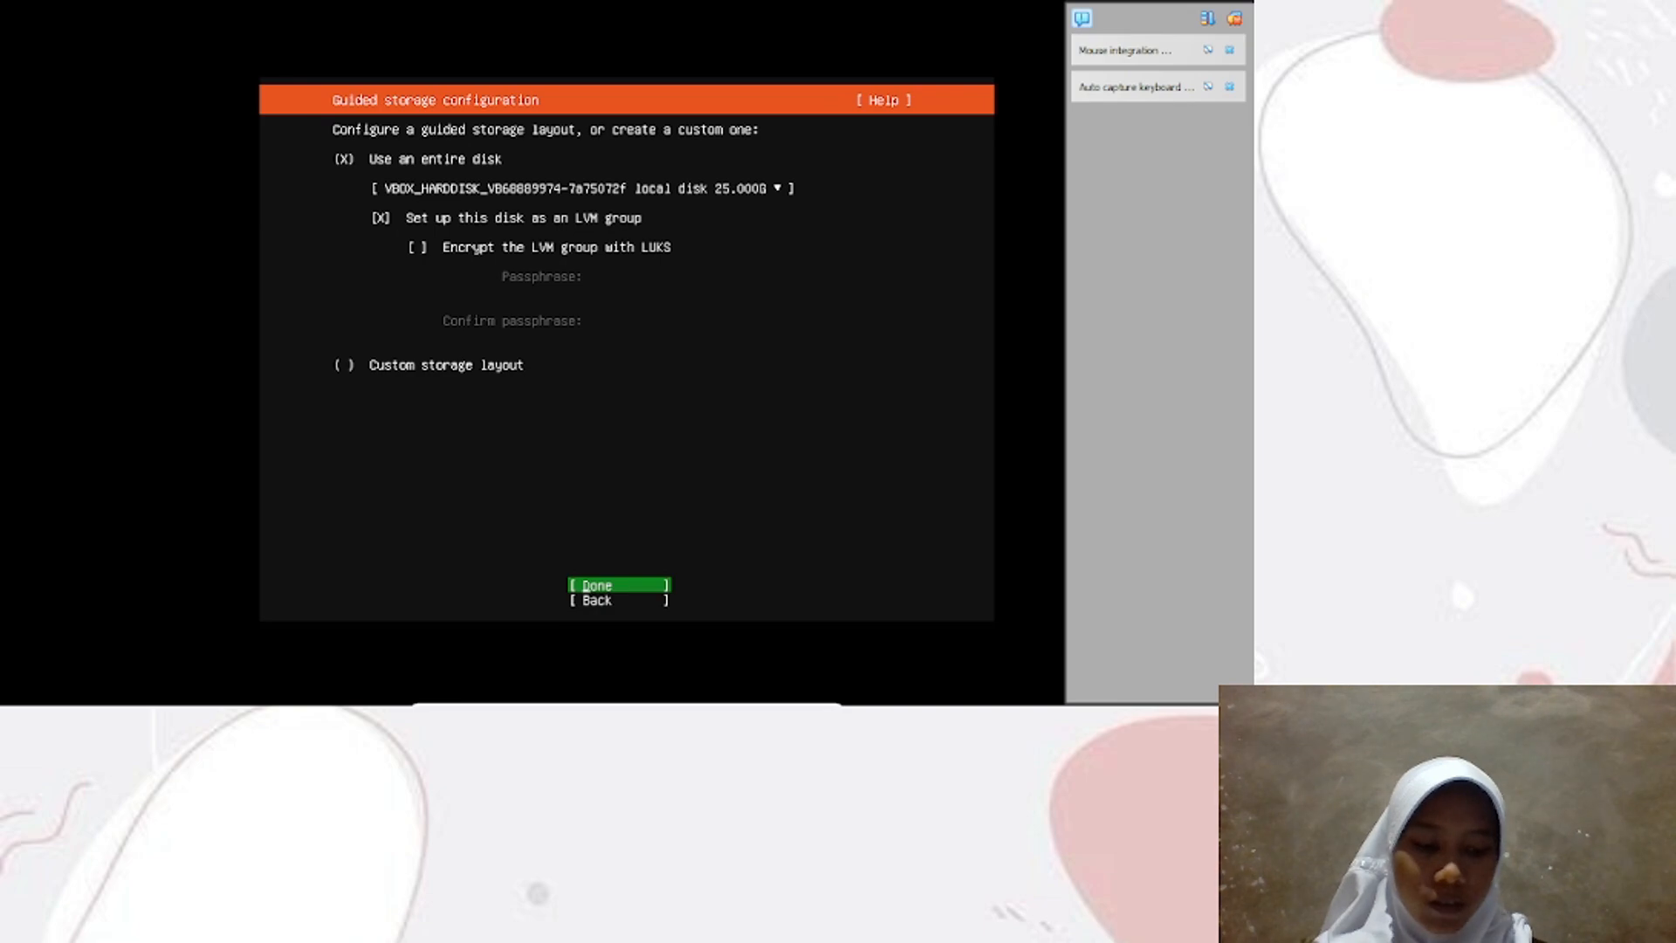
key(Up)
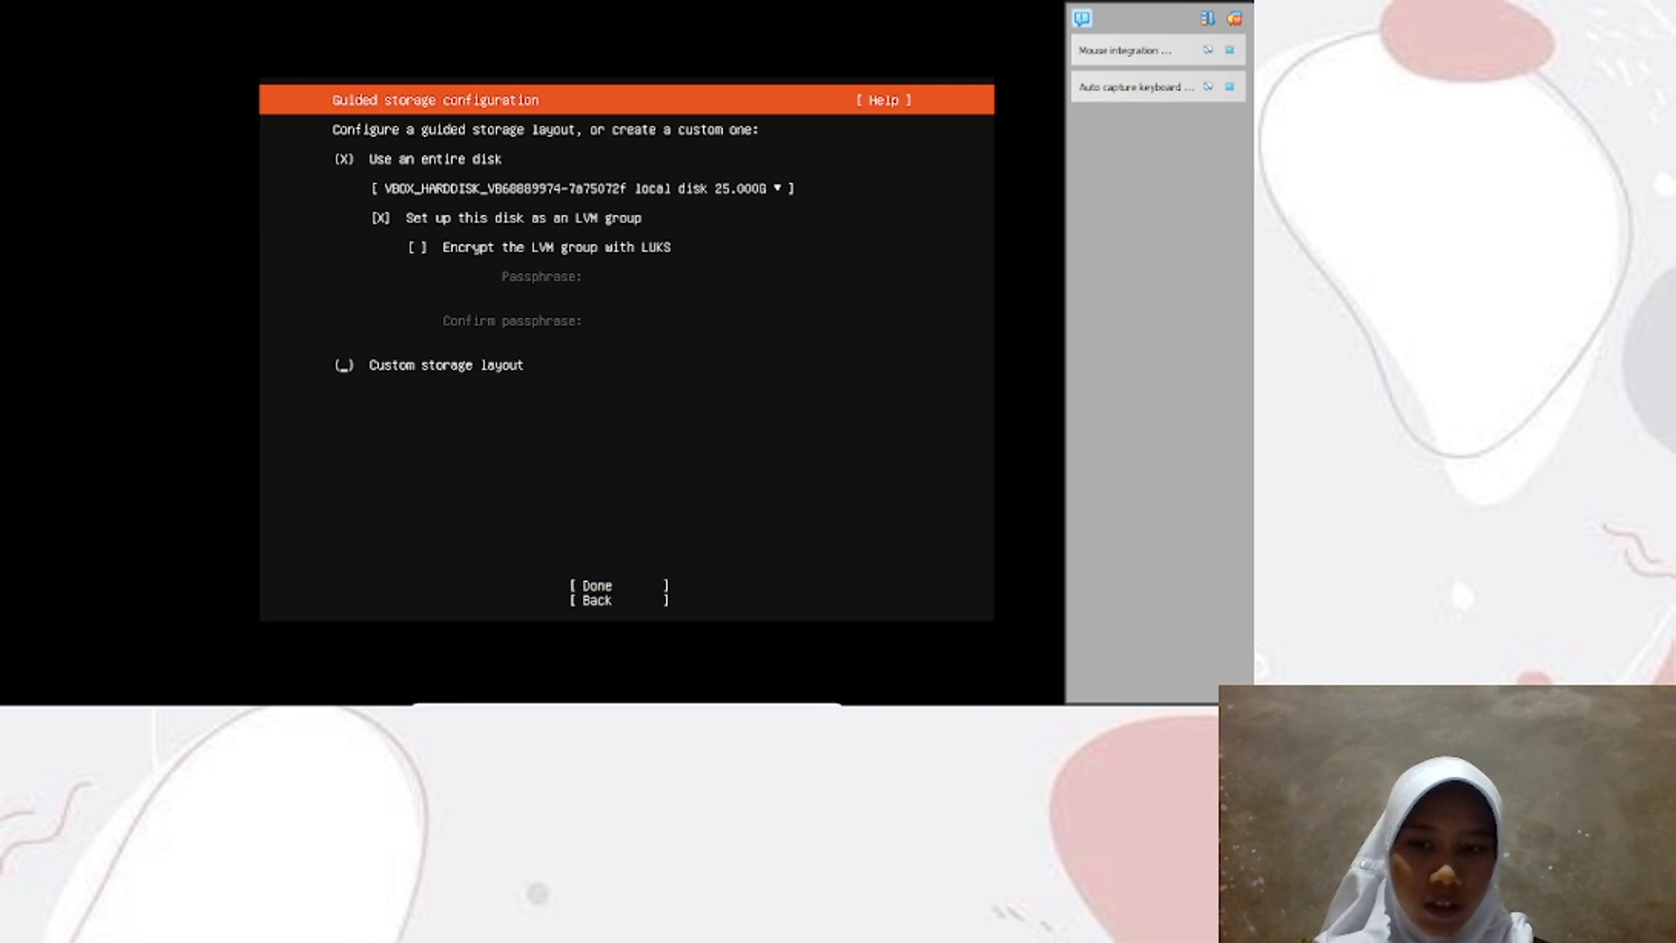
key(Down)
key(Return)
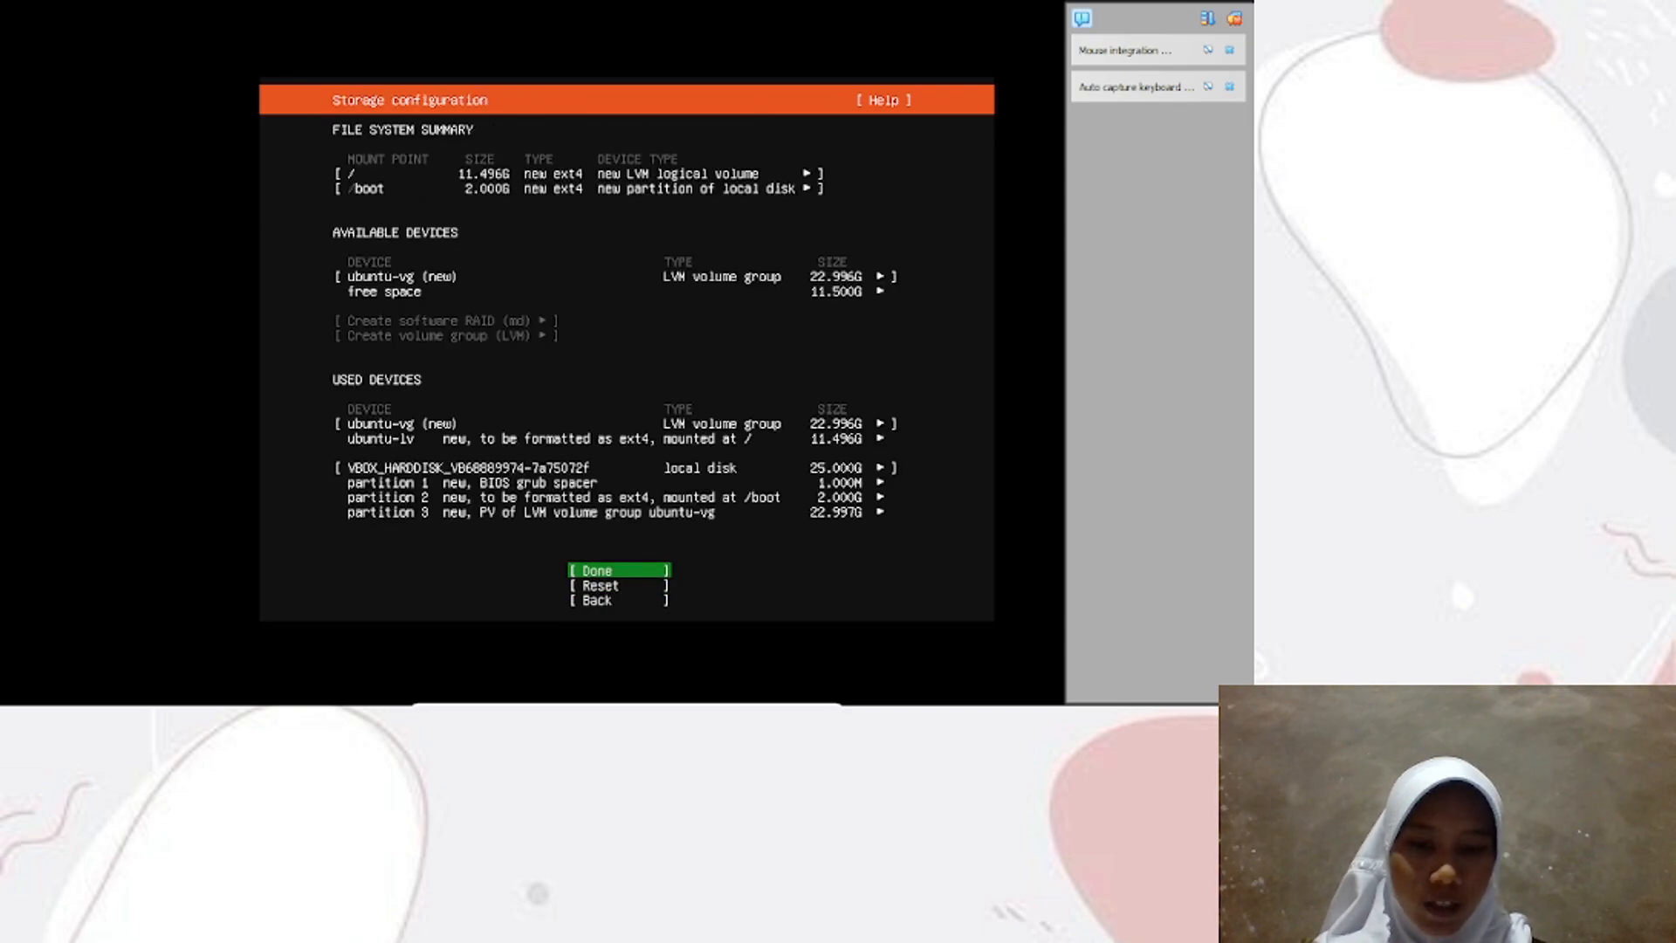
Accept the storage configuration summary and confirm the destructive action to begin the installation
key(Return)
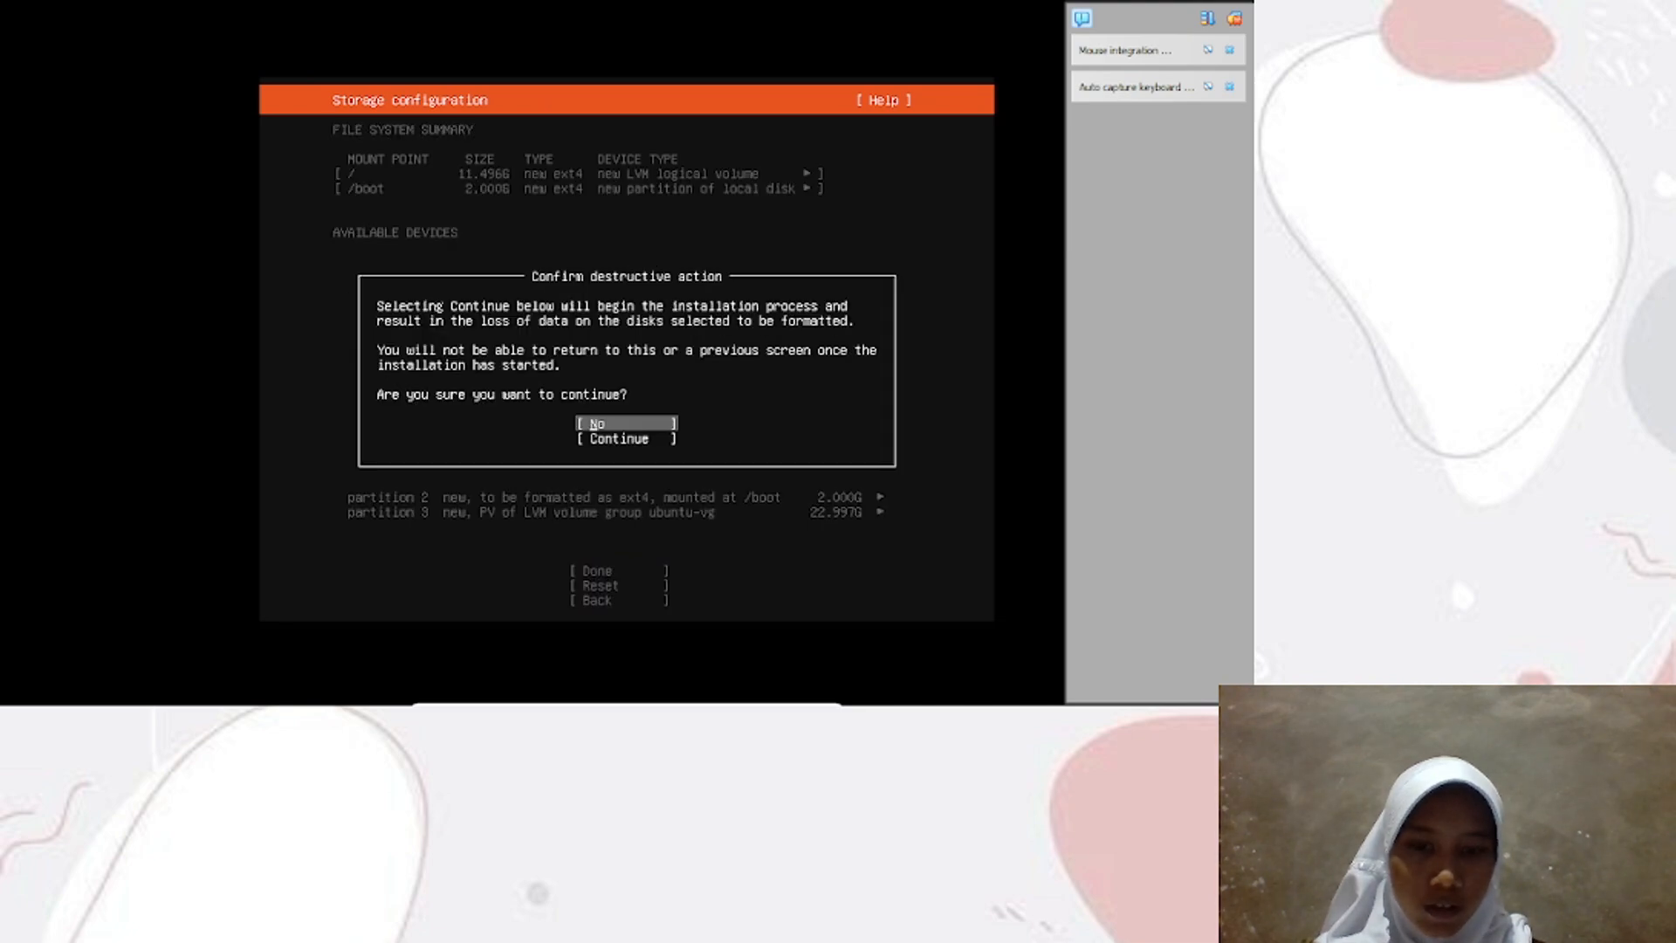
key(Down)
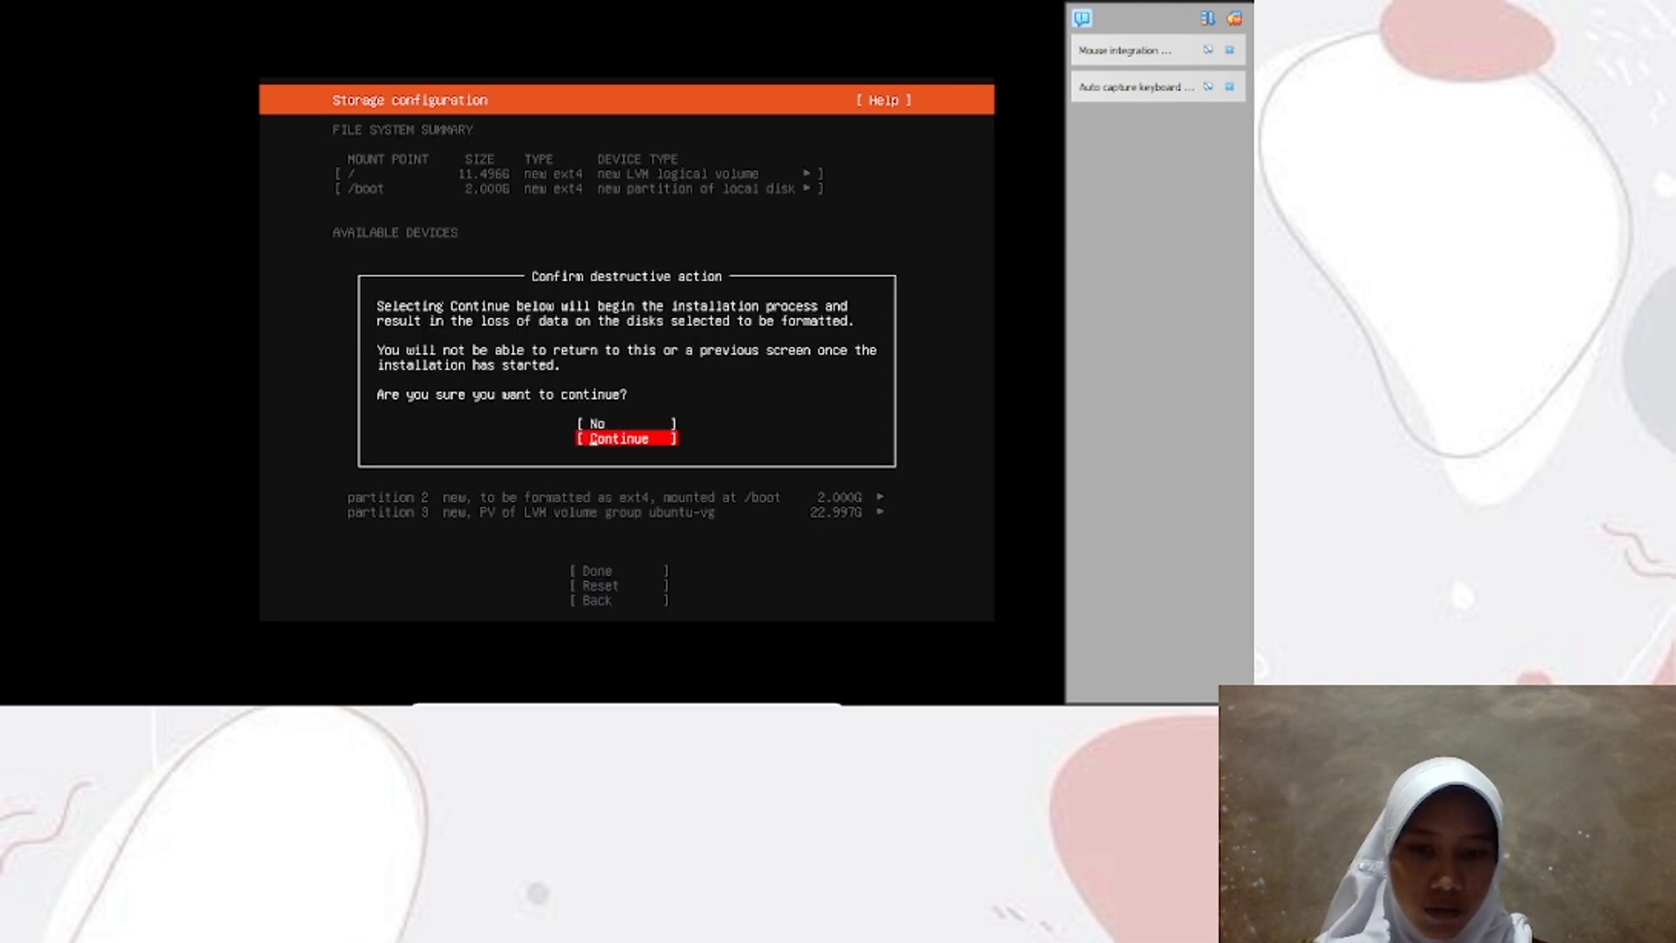
key(Return)
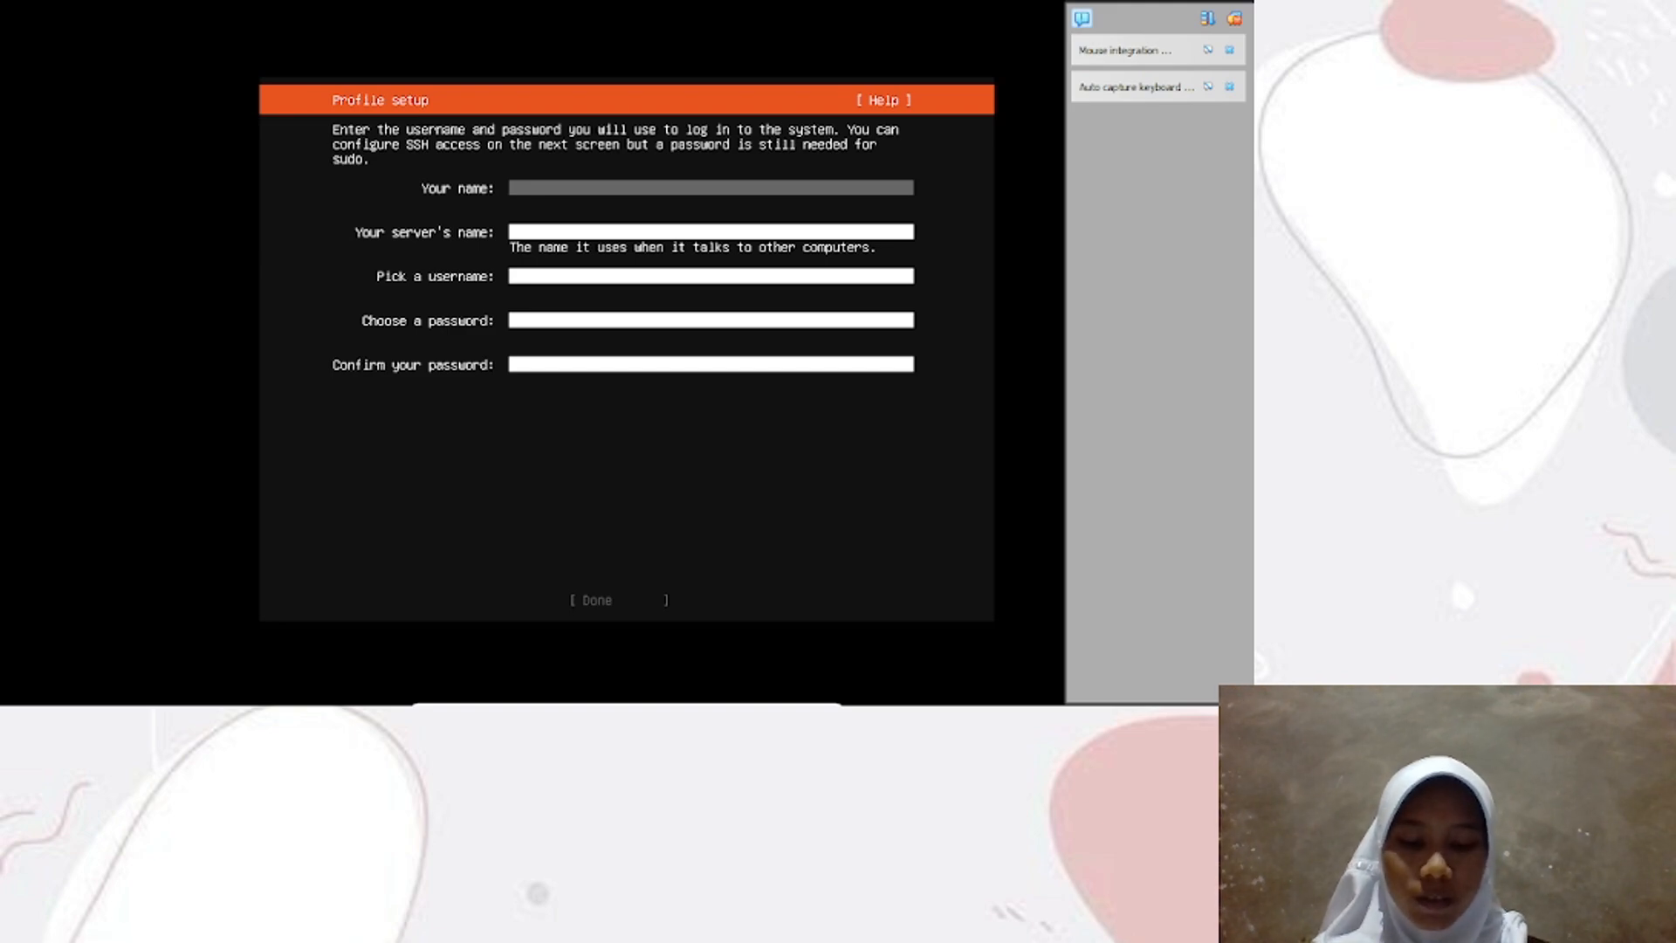
Enter the account holder's name in the profile setup
text(m)
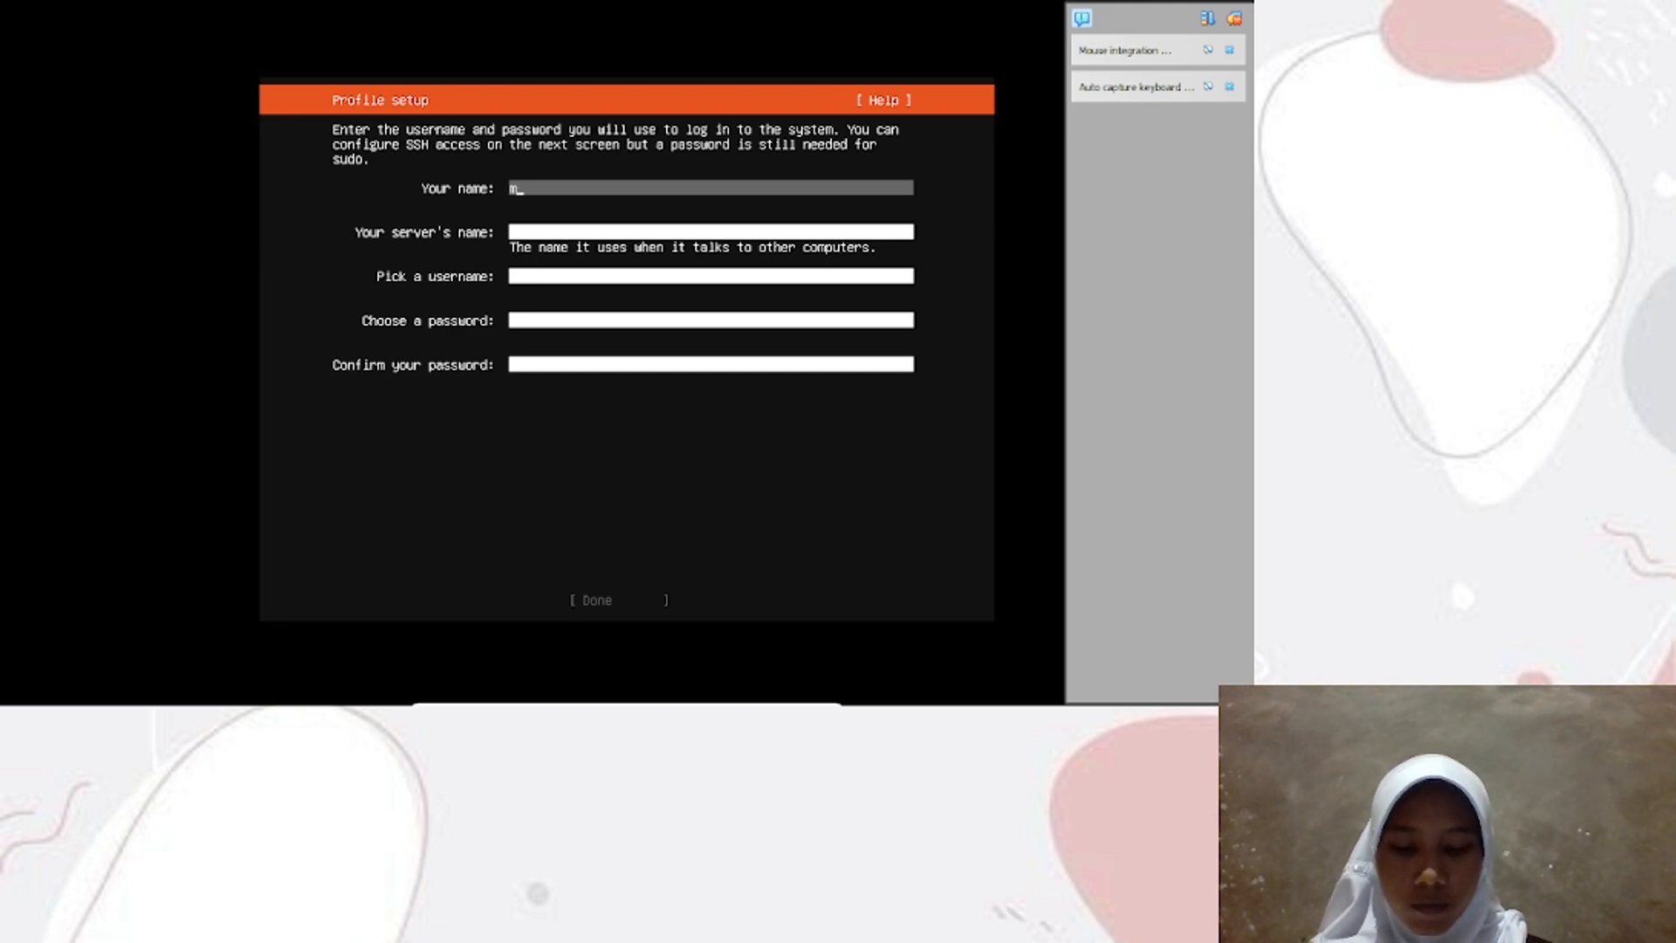
text(ut)
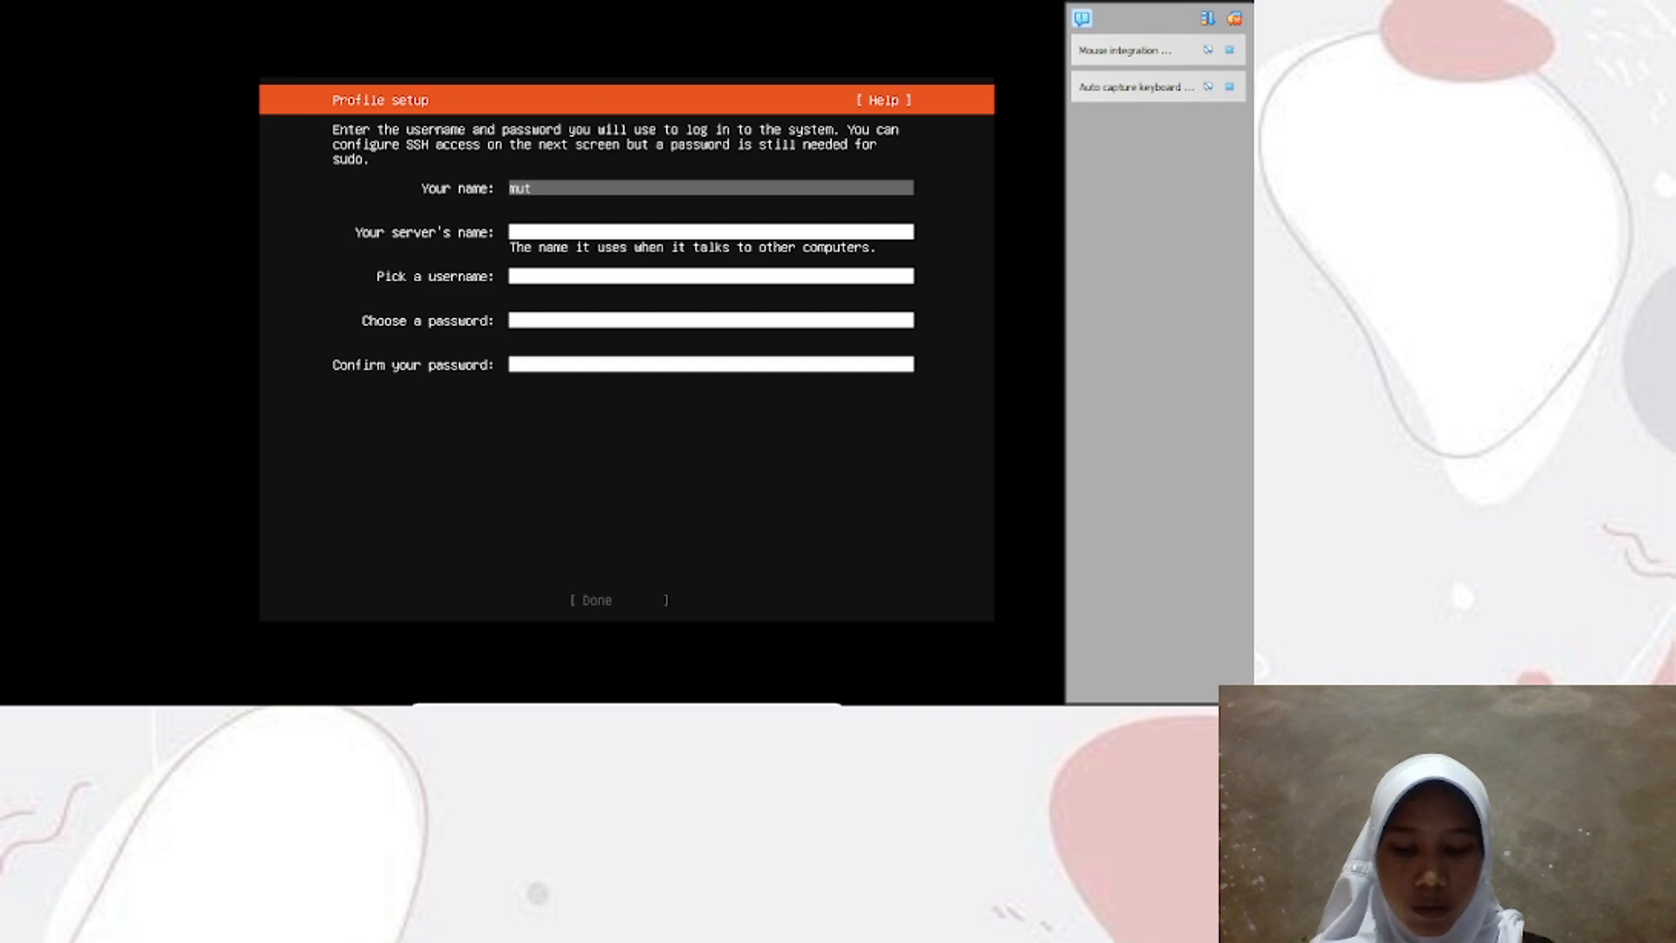
text(t)
key(BackSpace)
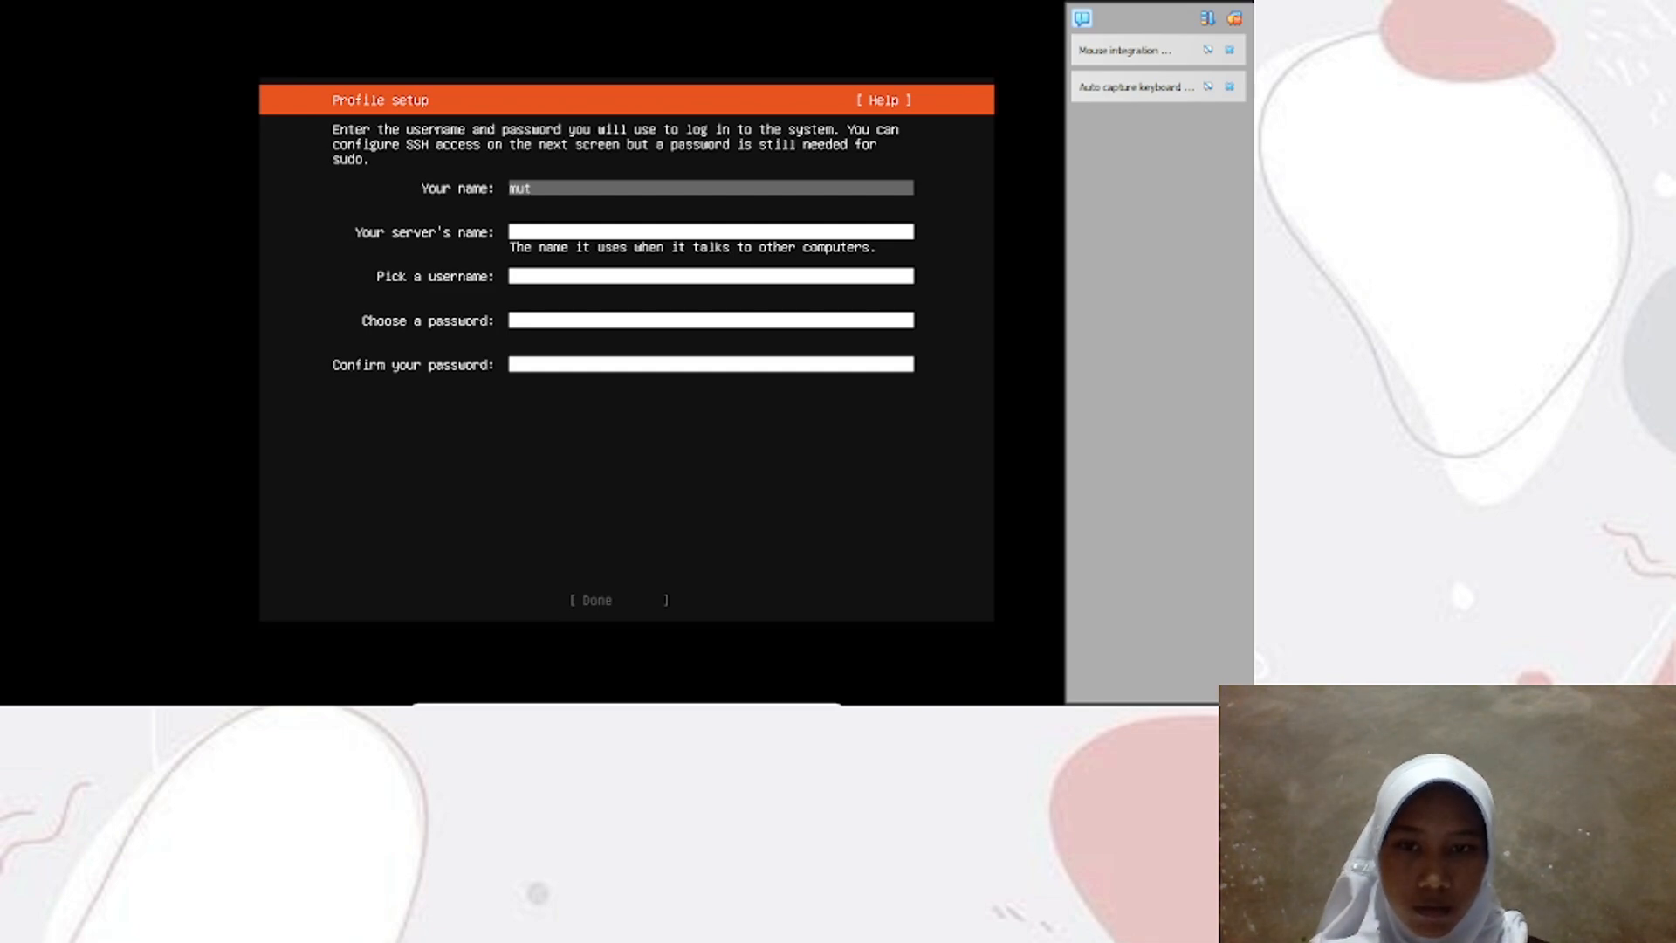
text(ia)
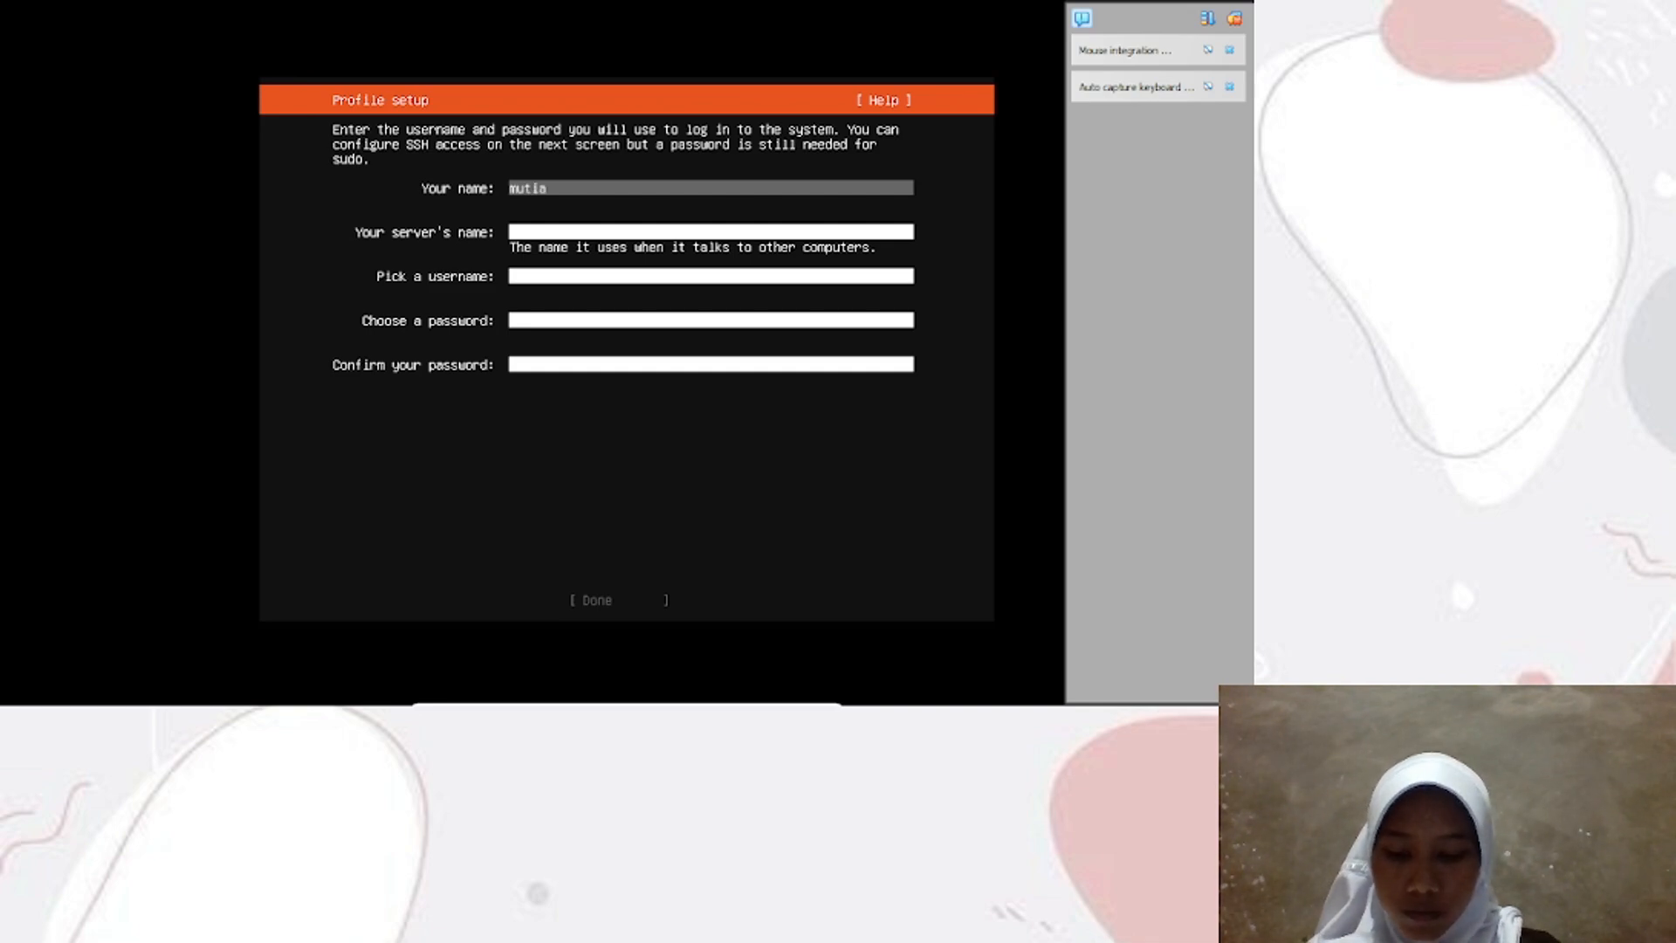
text(ra)
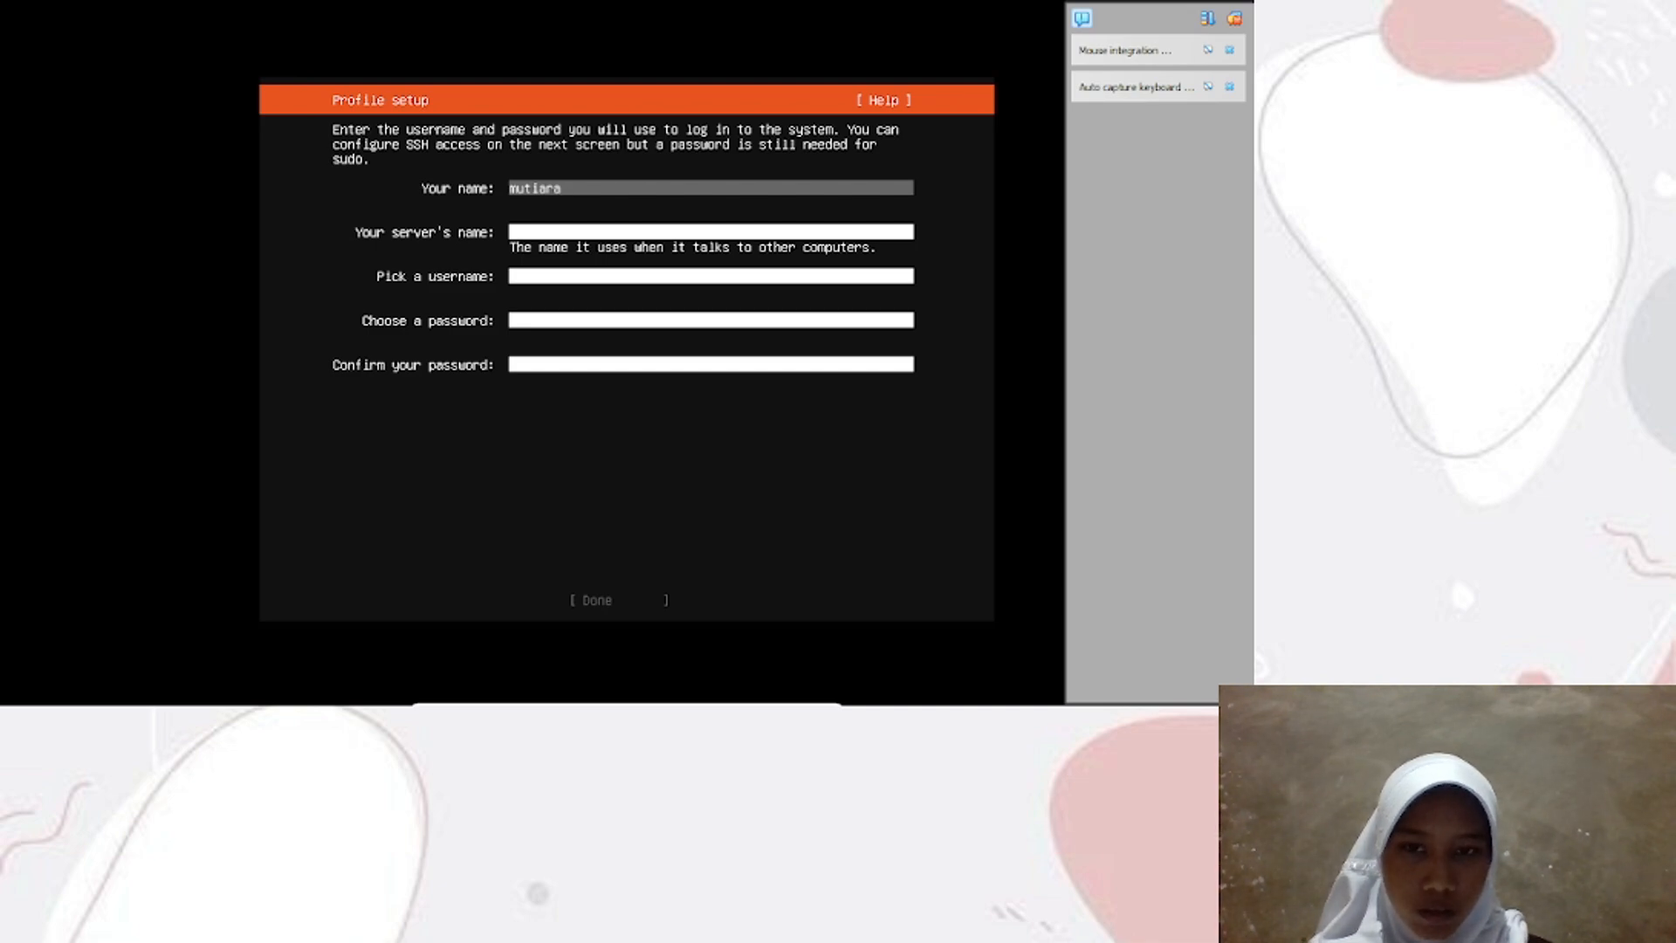
key(Tab)
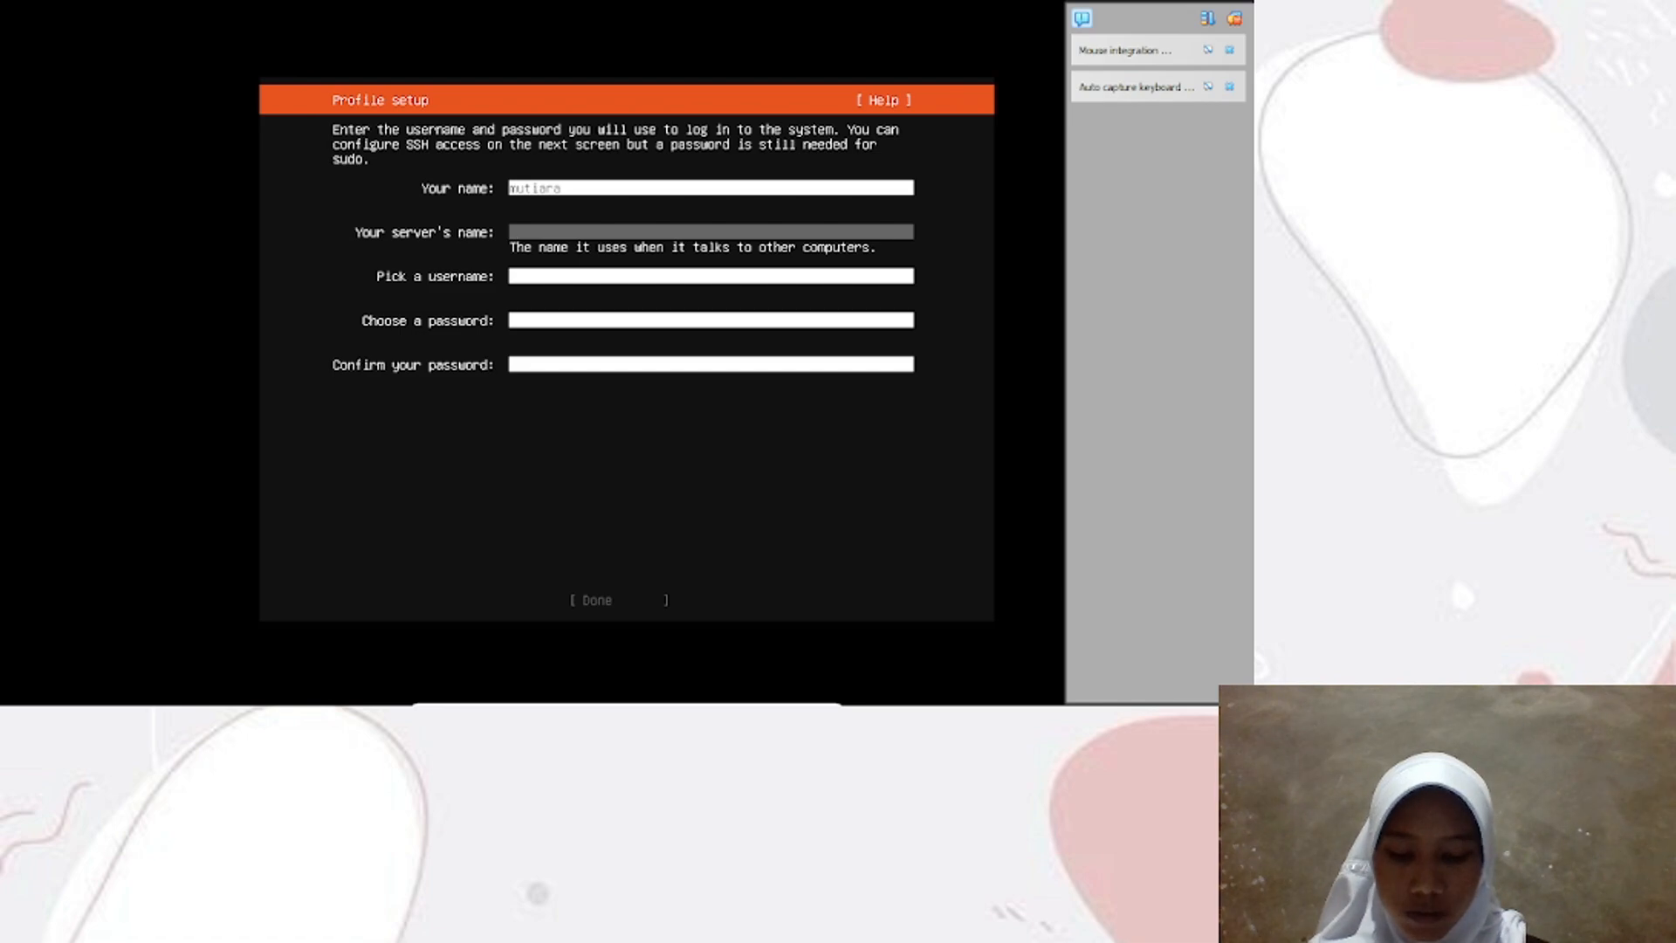
Fill in the server's name and the login username in the profile setup
text(mu)
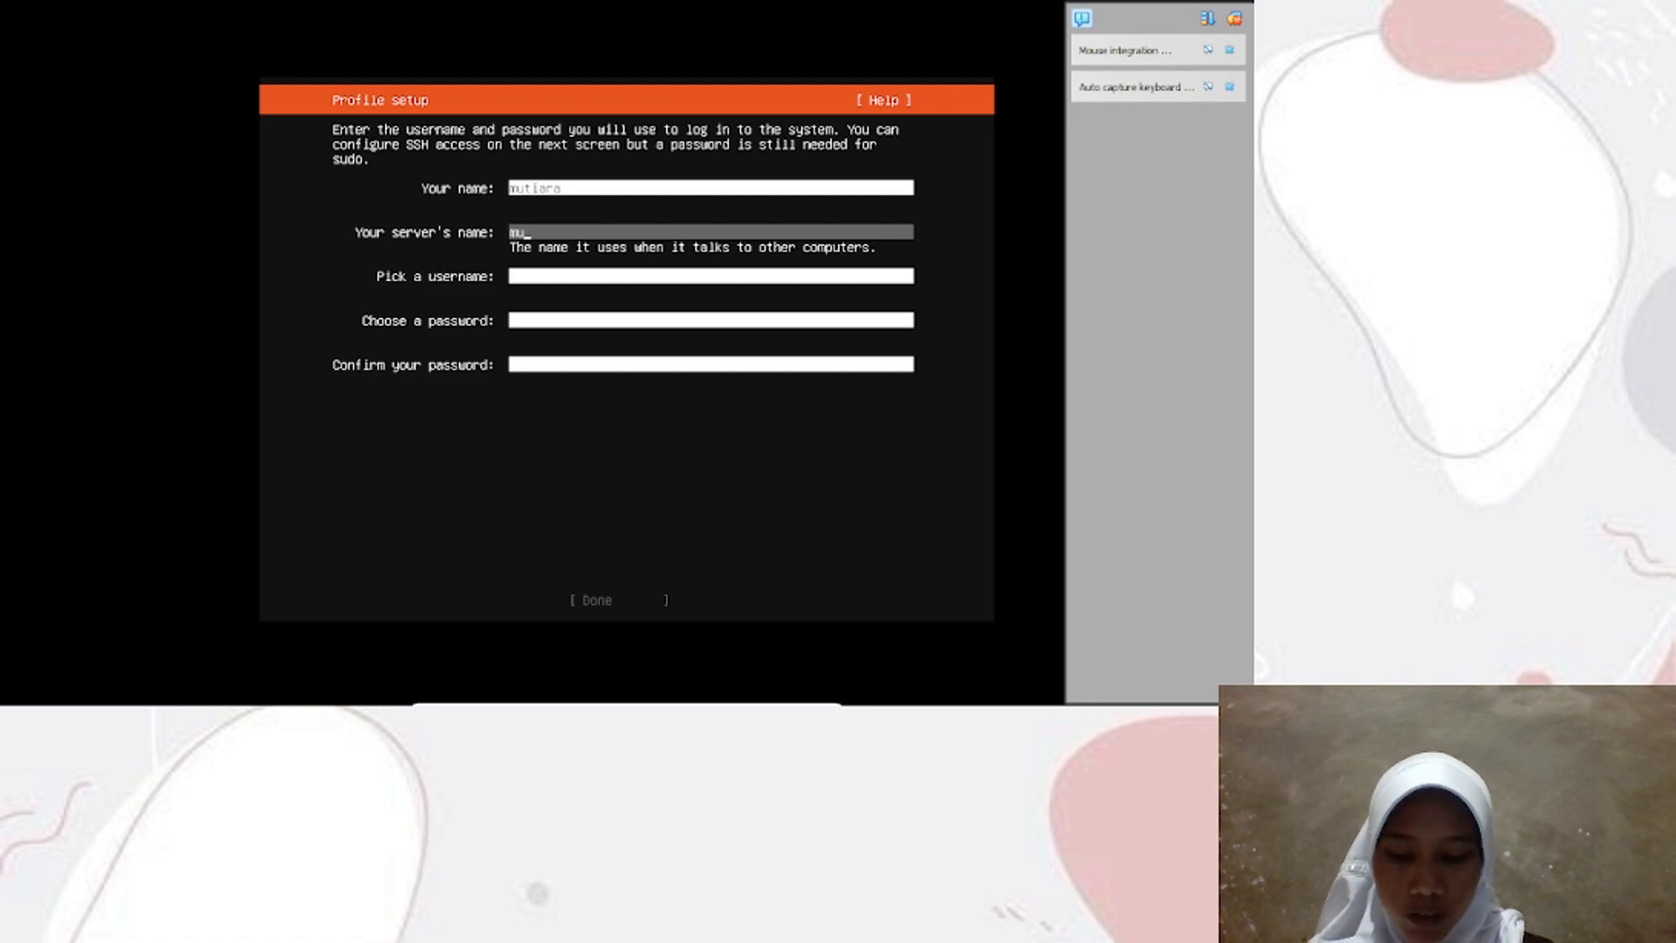
text(tiara)
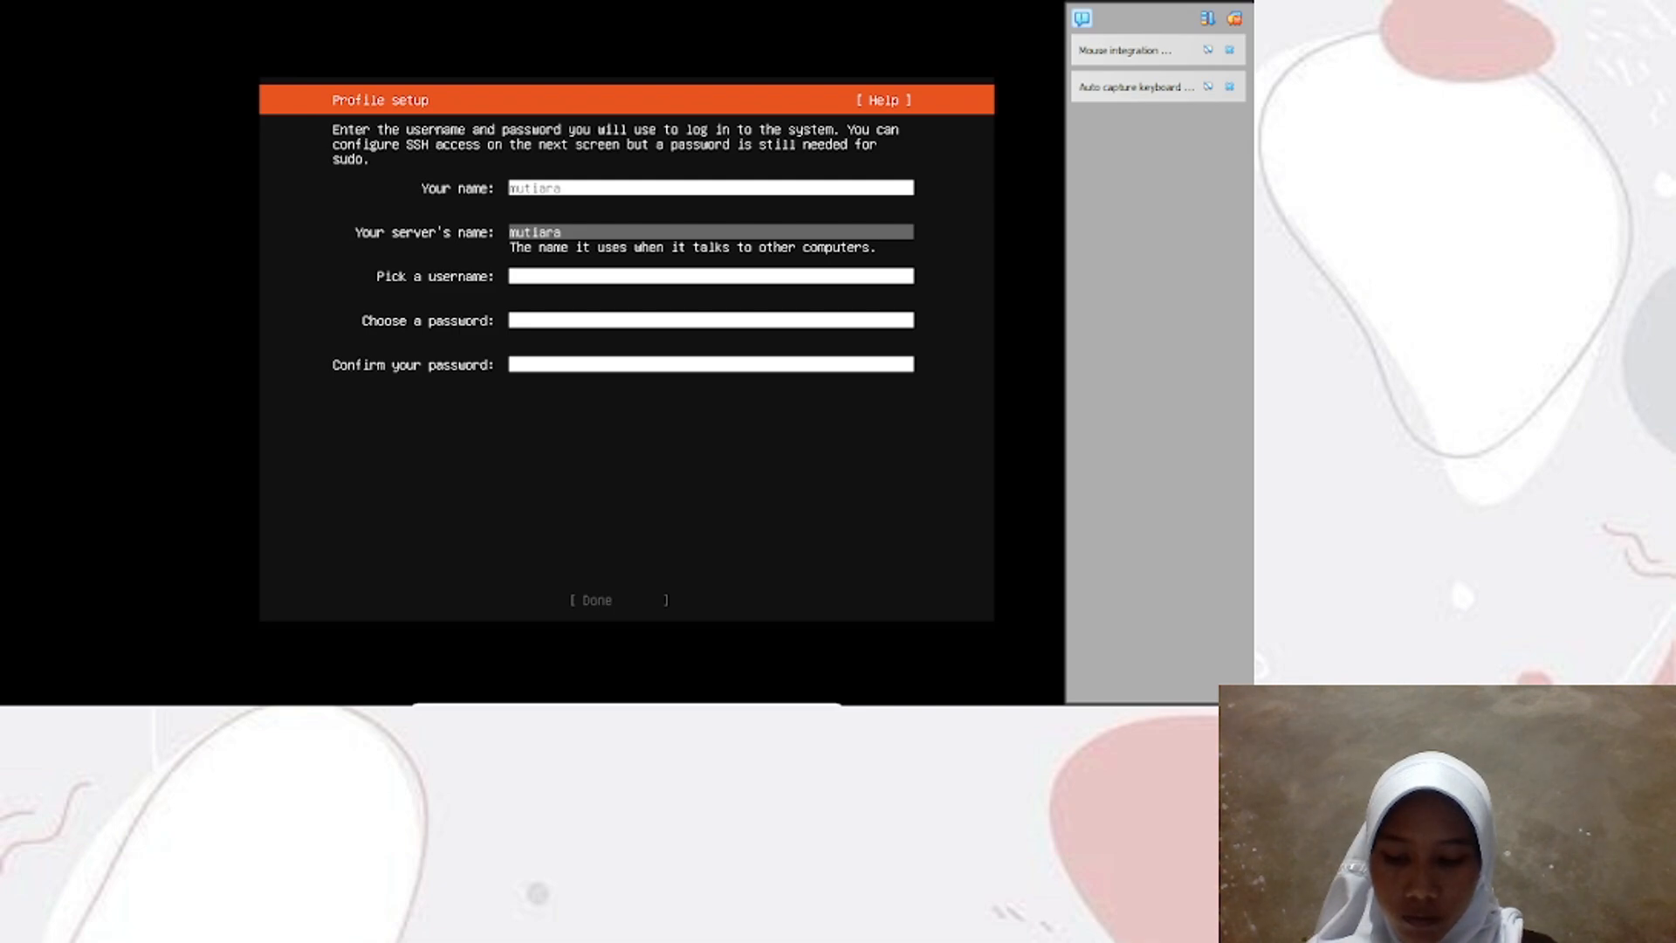
text(serve)
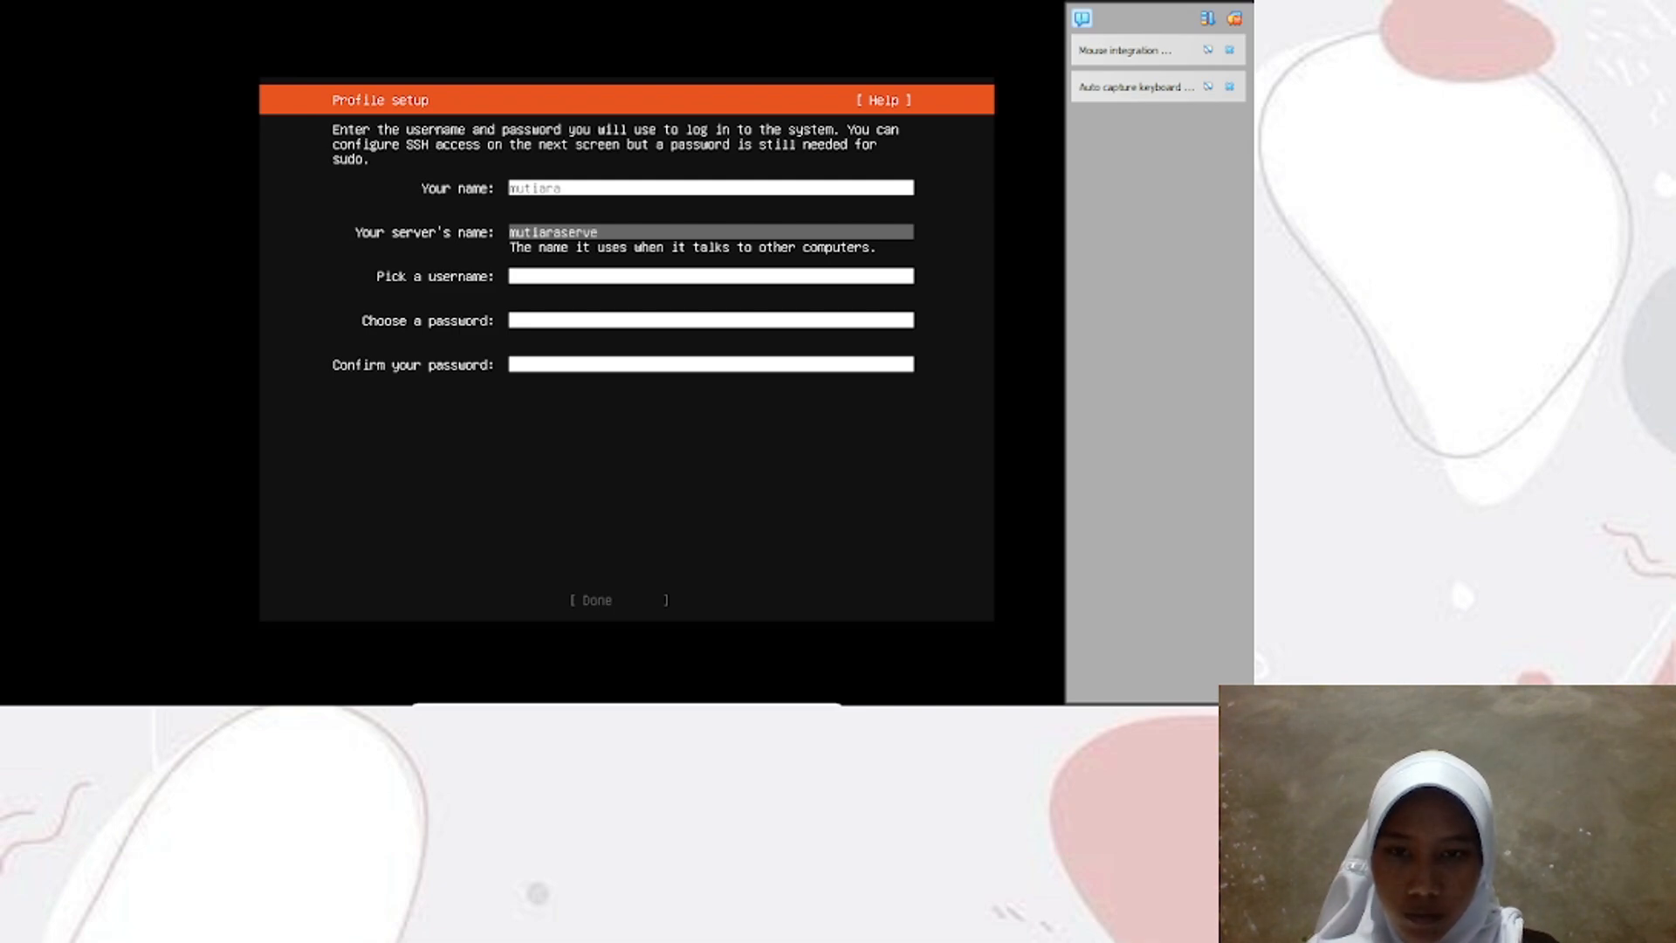
text(r)
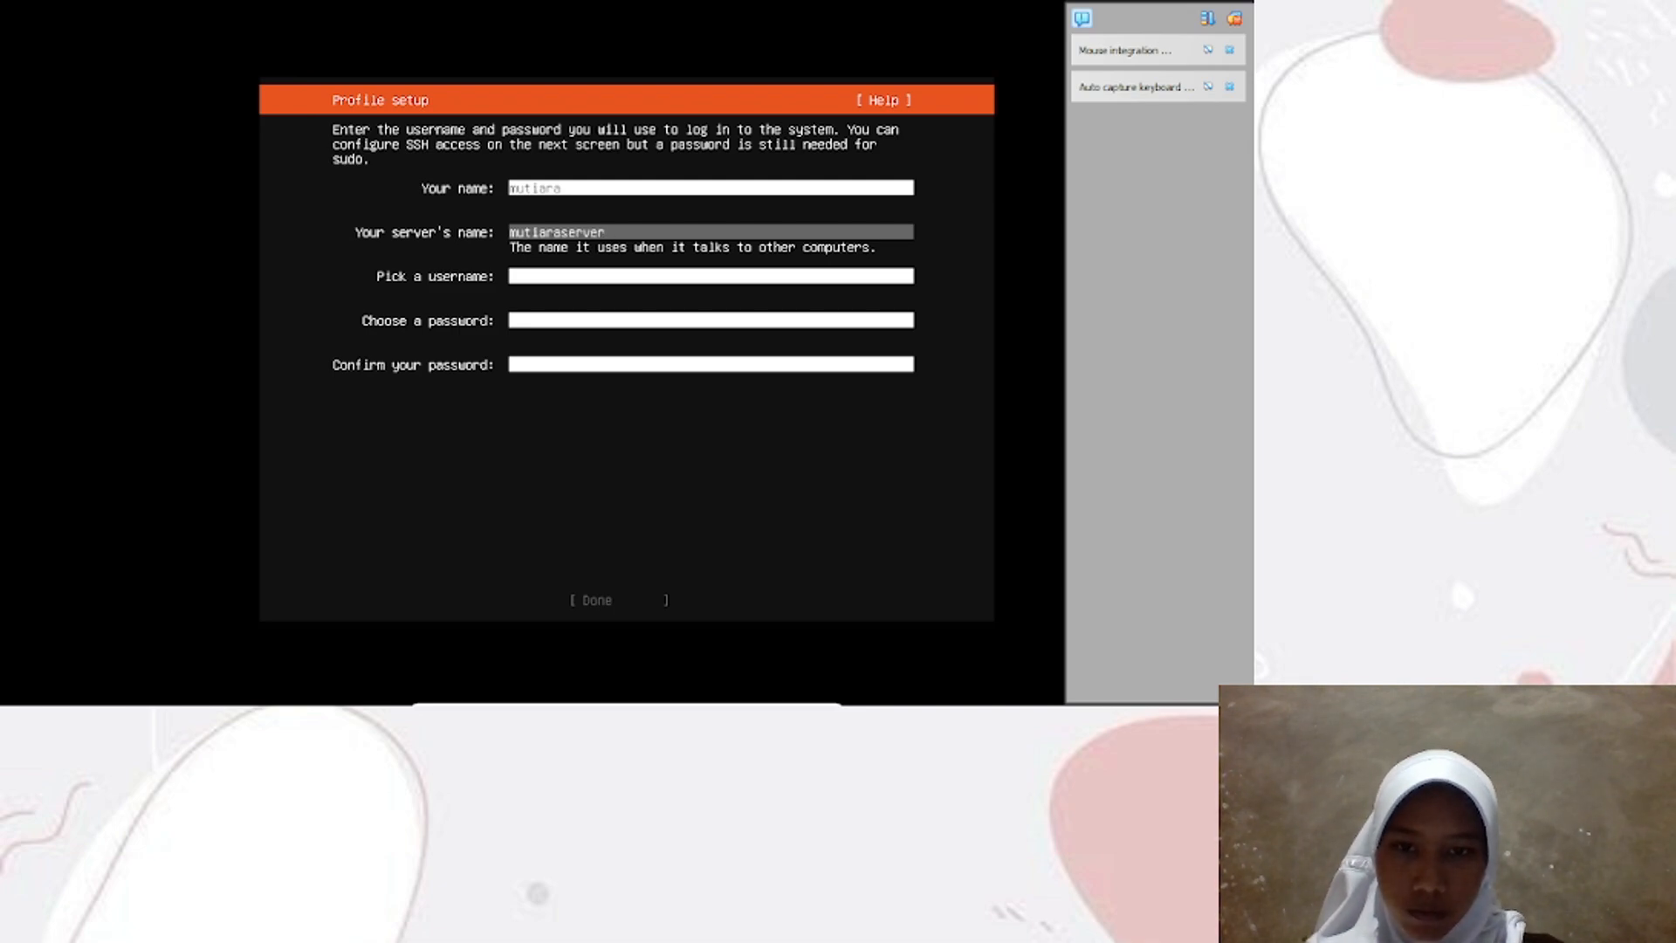
key(Tab)
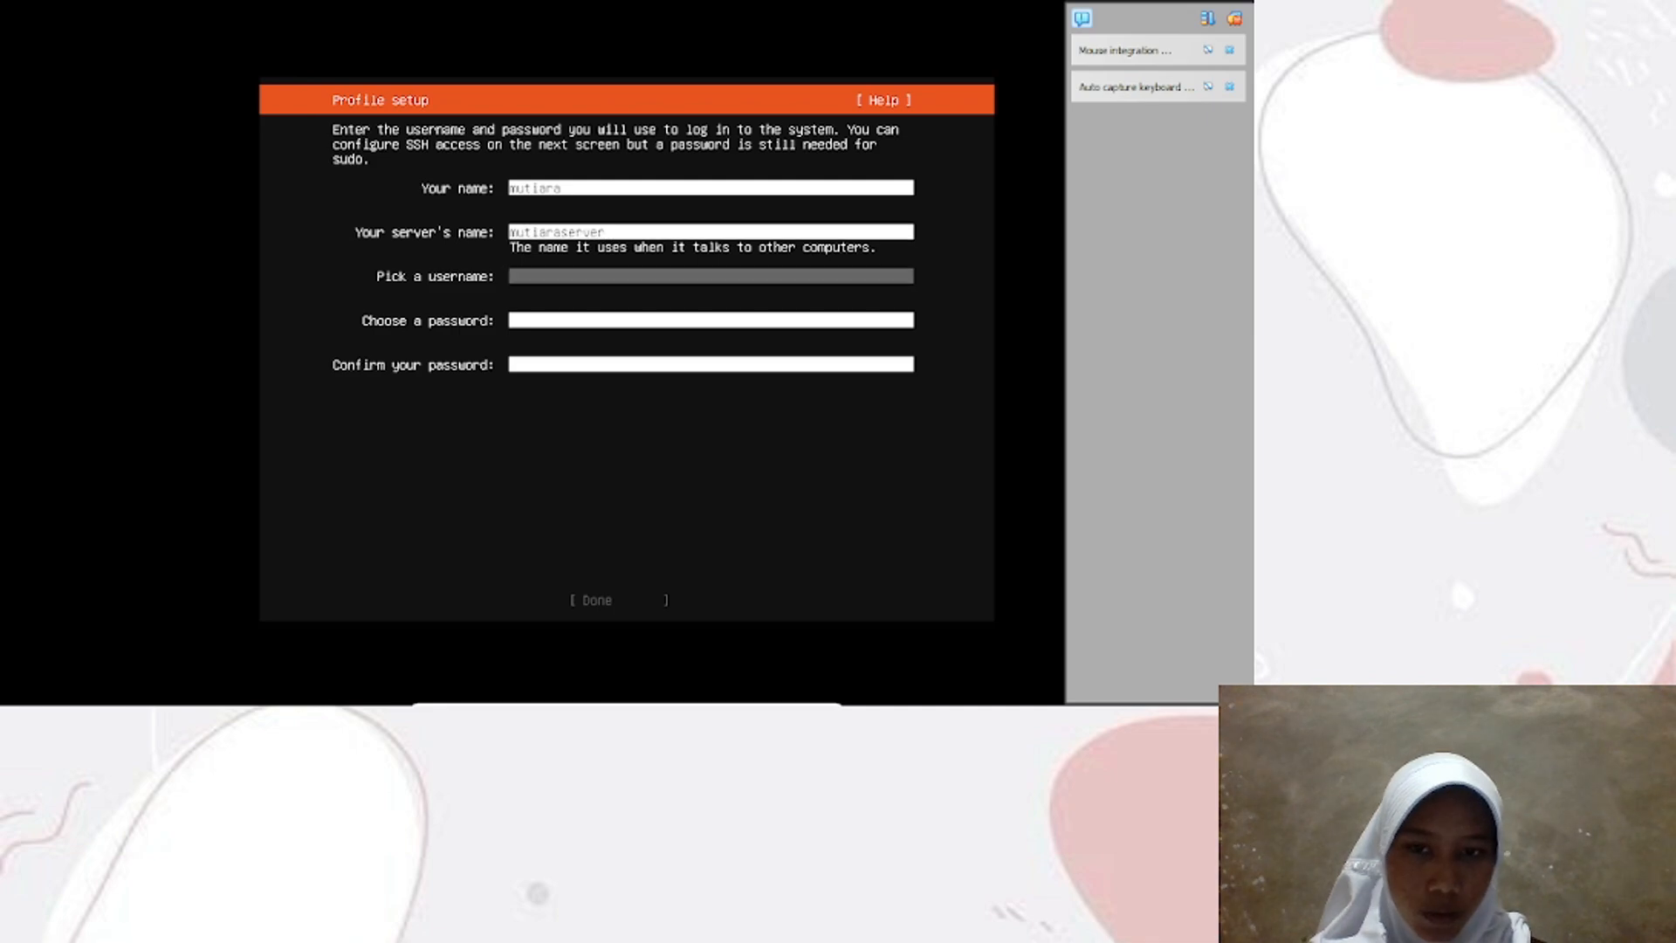
text(mutia)
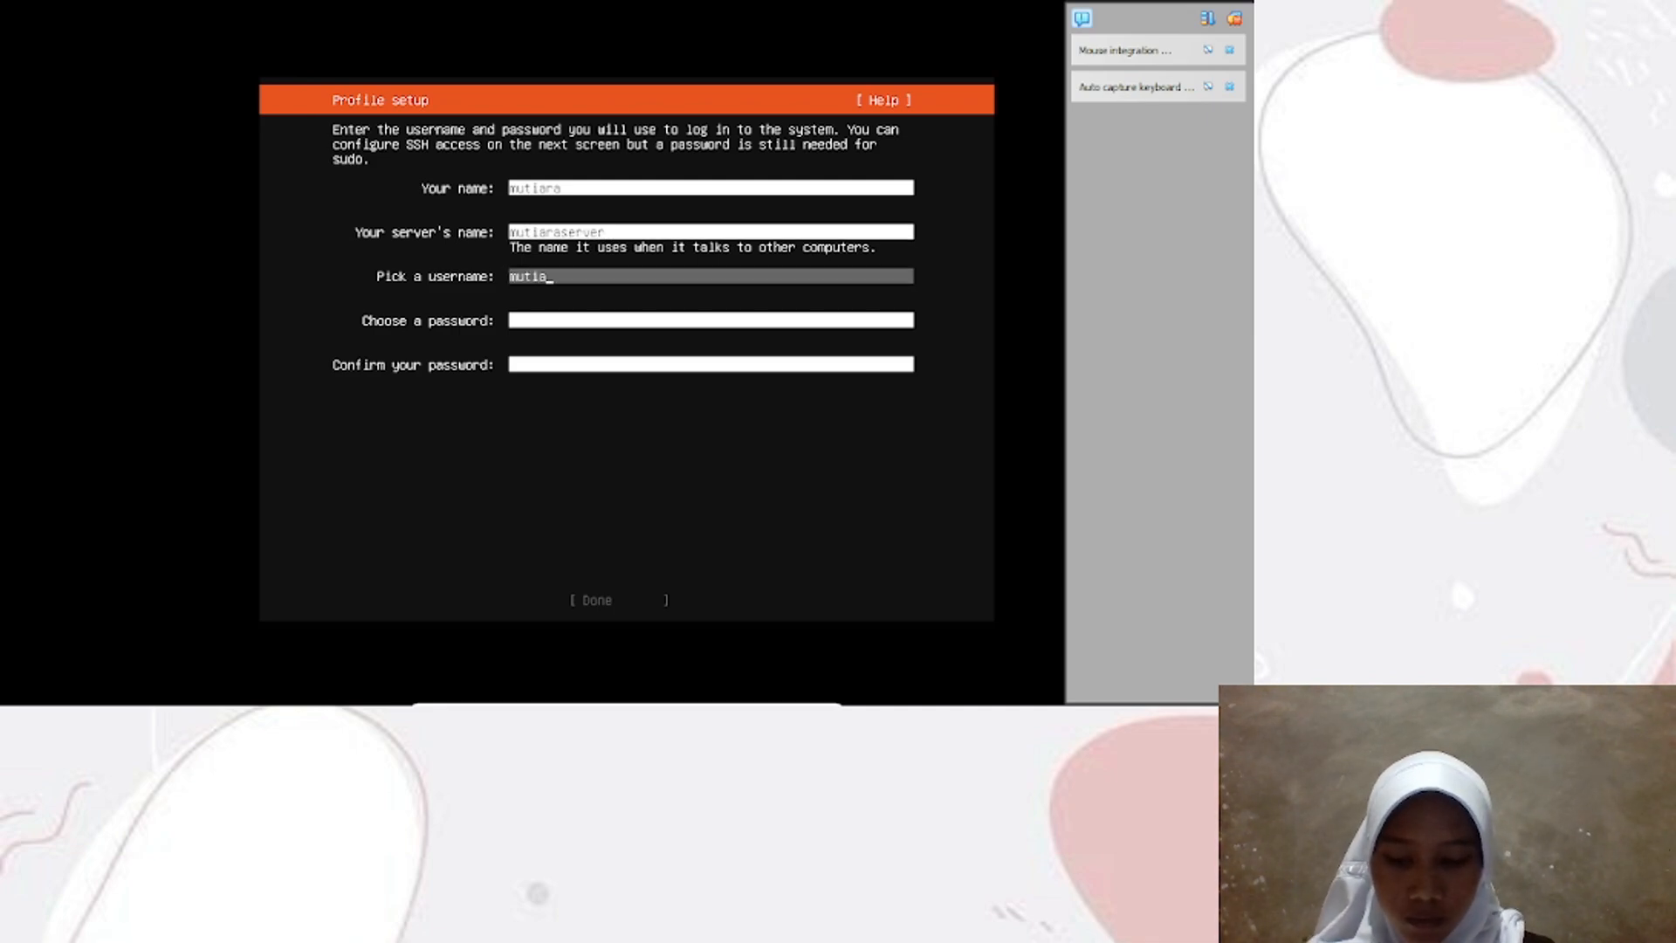
text(ra)
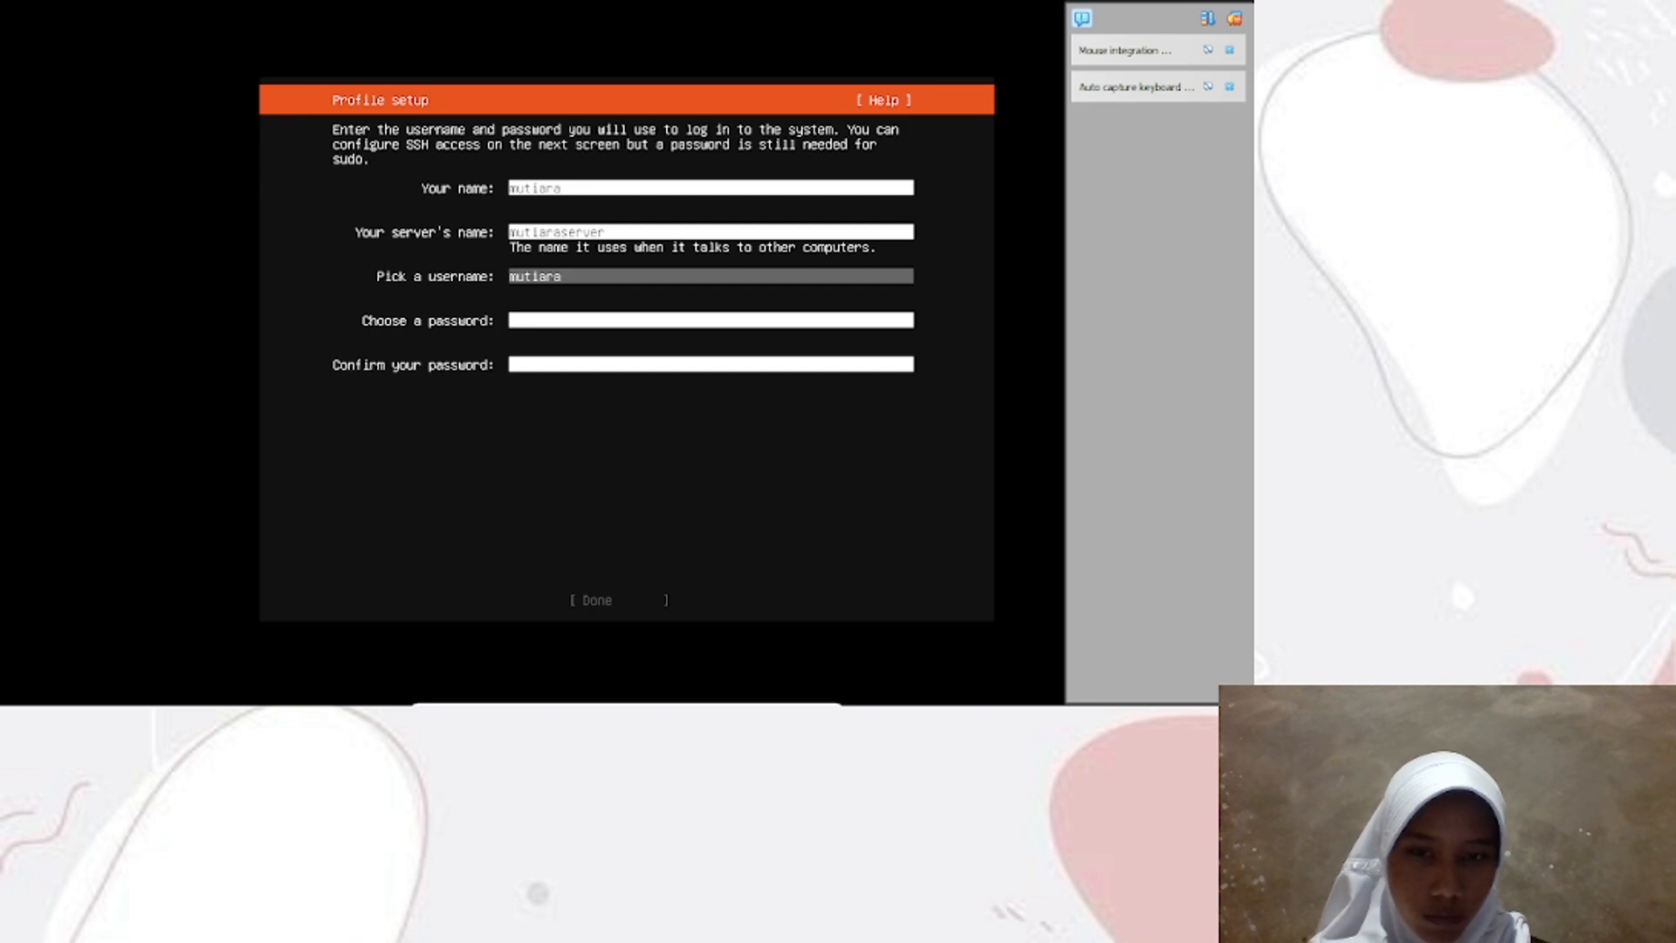
key(Tab)
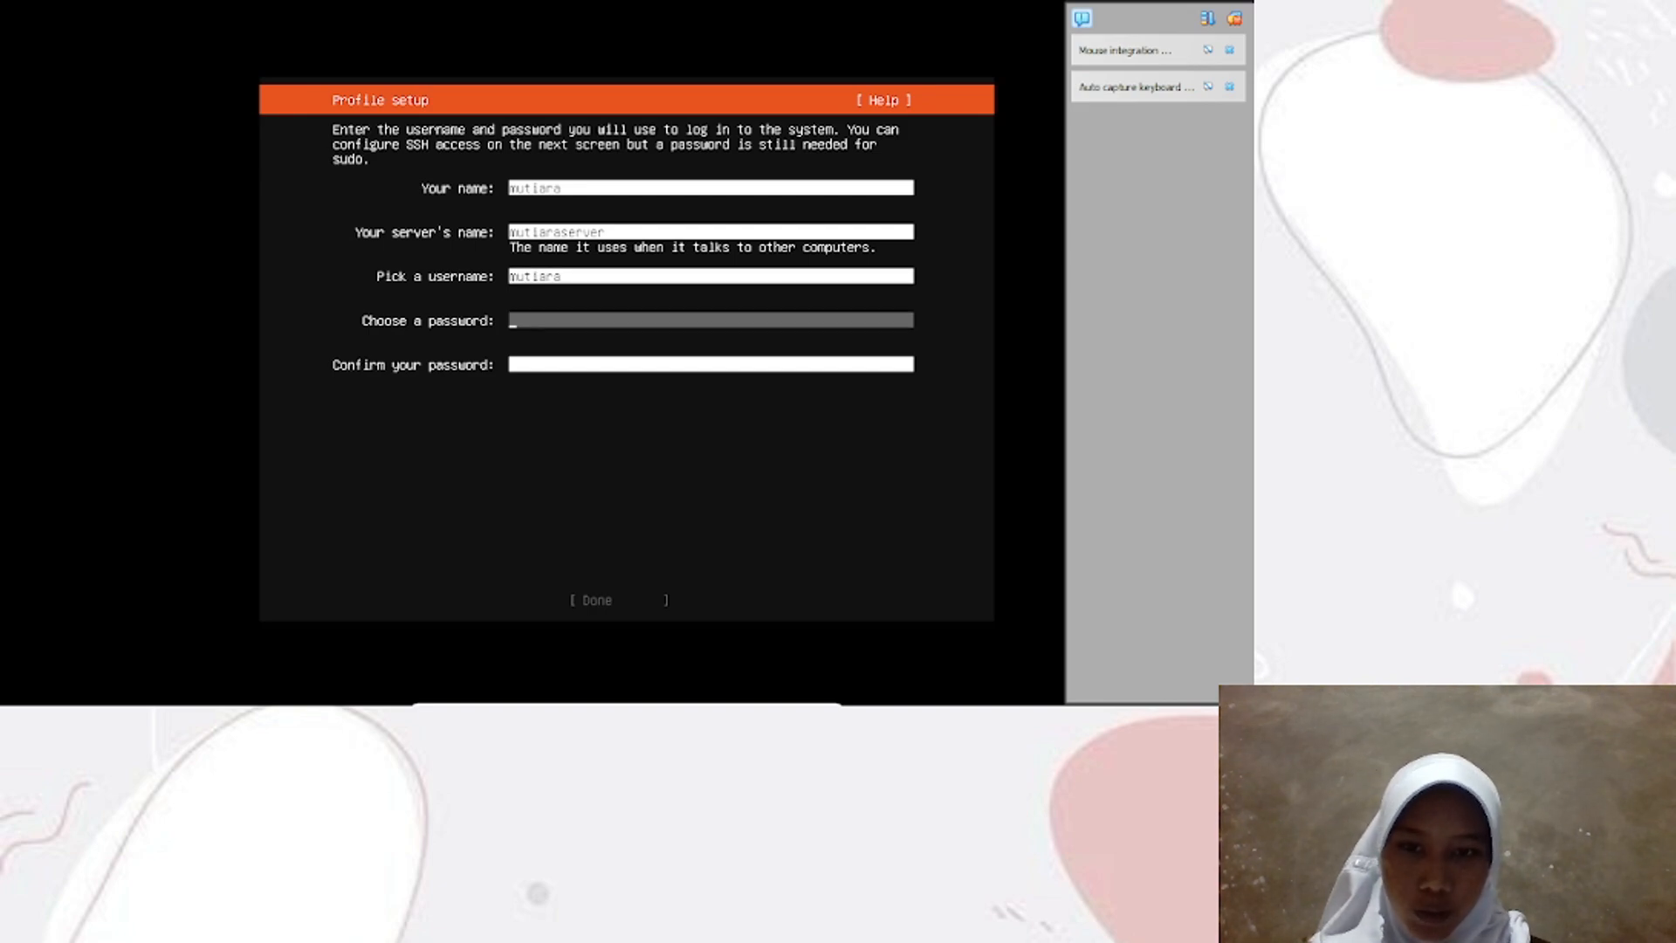
Enter the account password, repeat it in the confirmation field, and submit the profile setup
text(*)
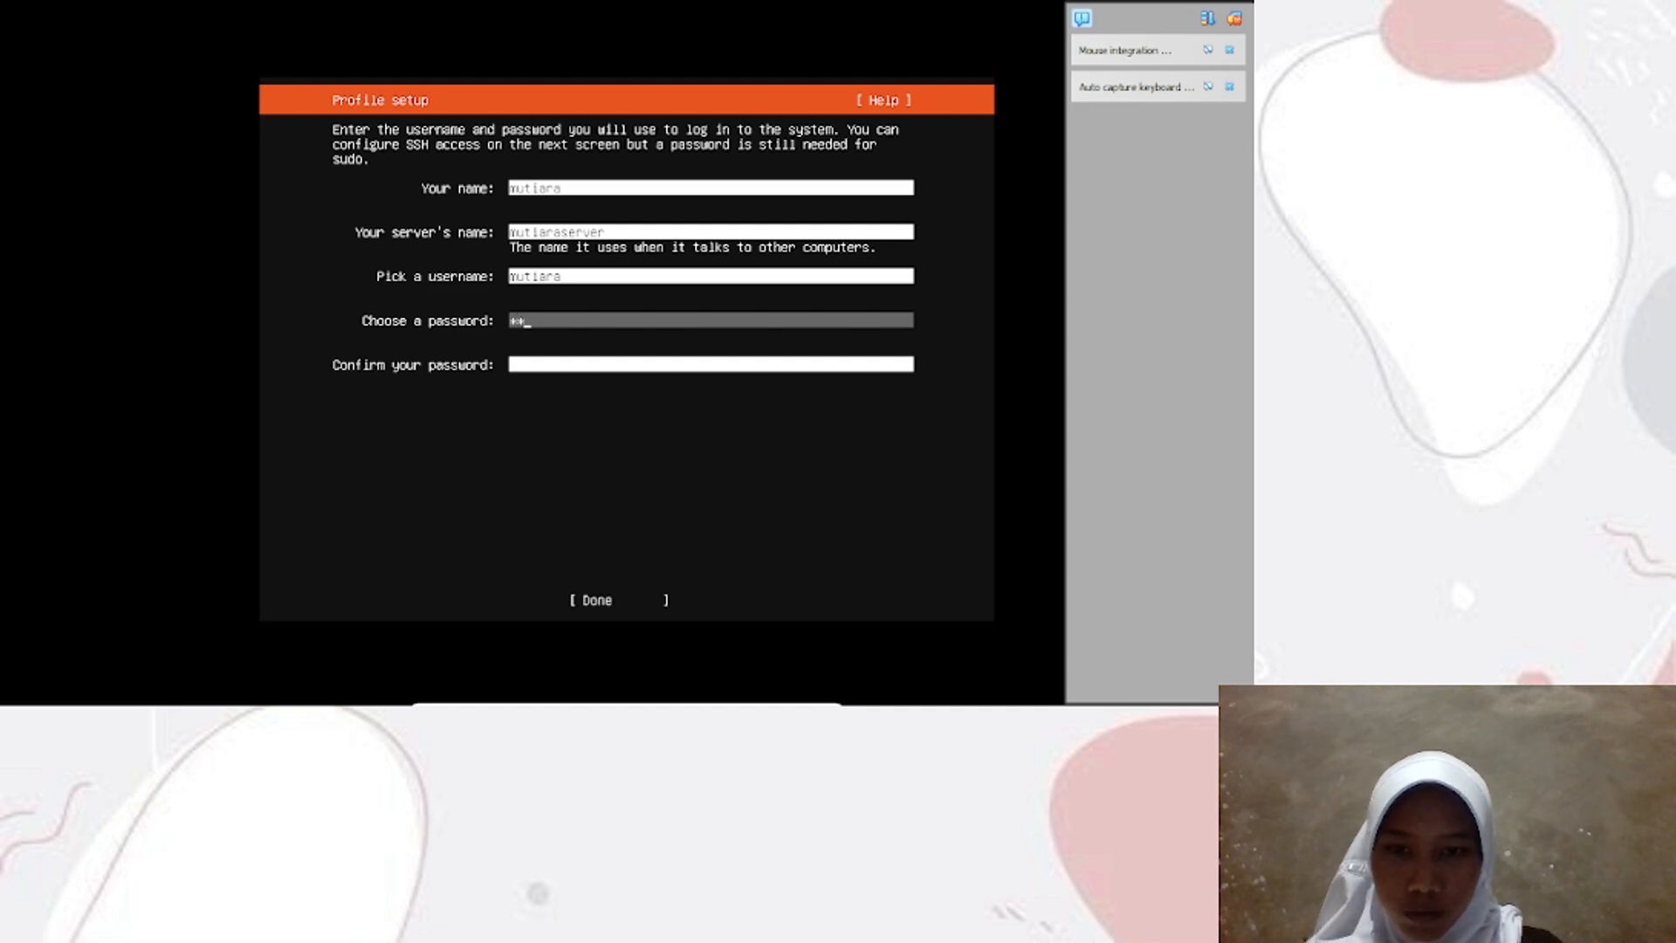
text(****)
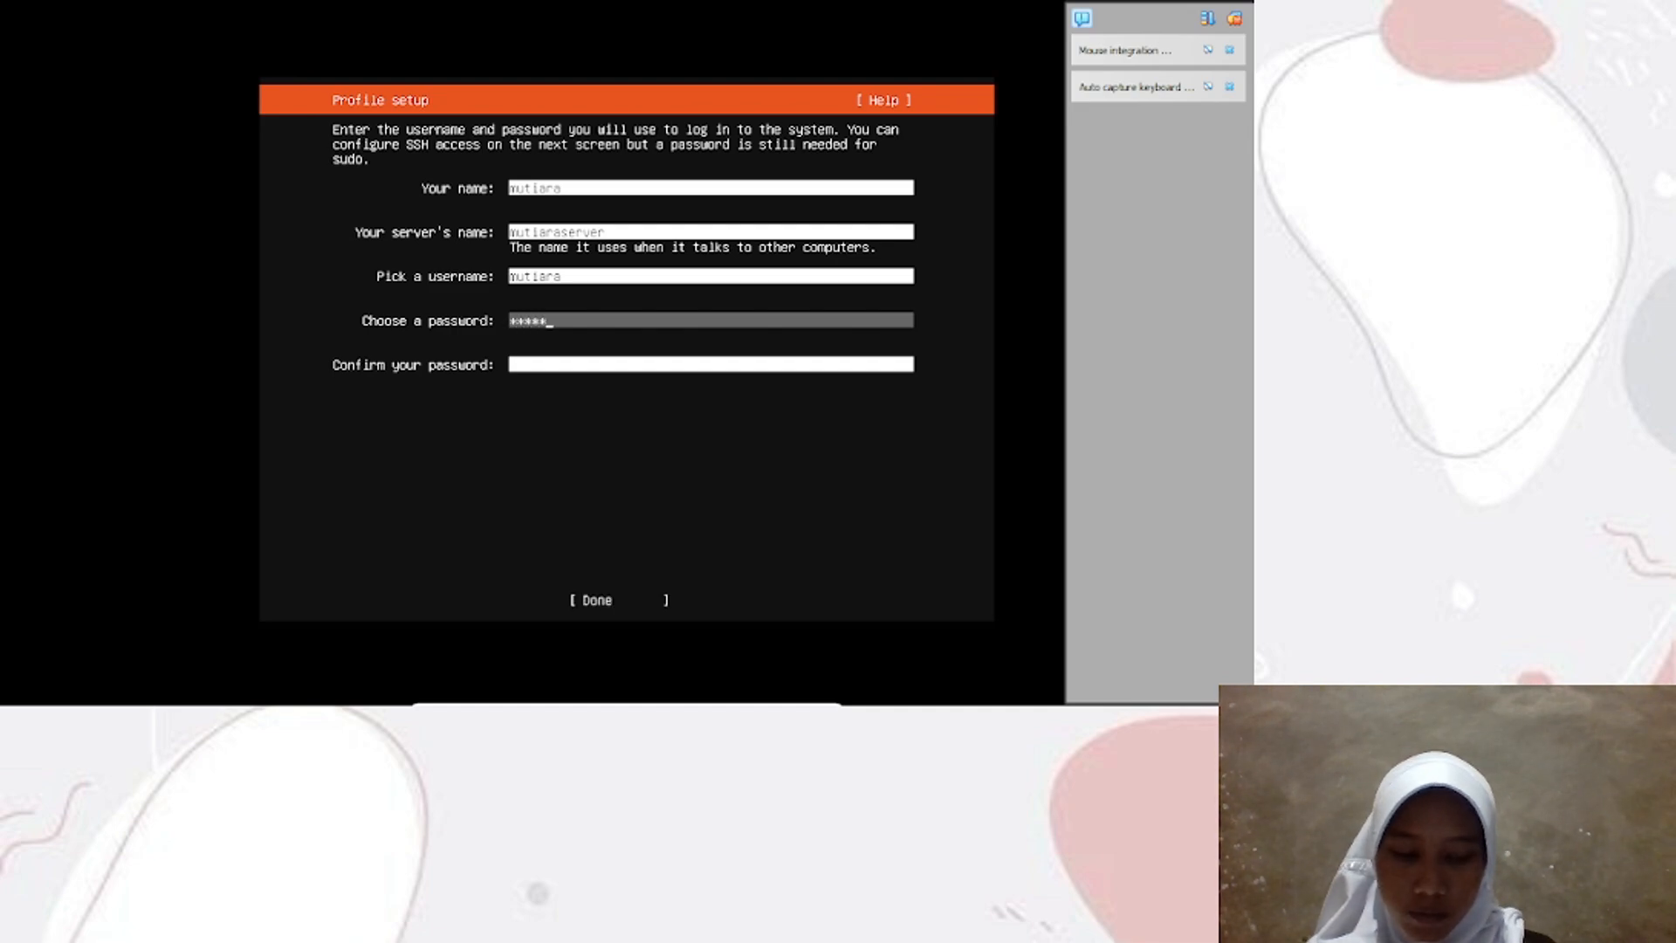
key(Tab)
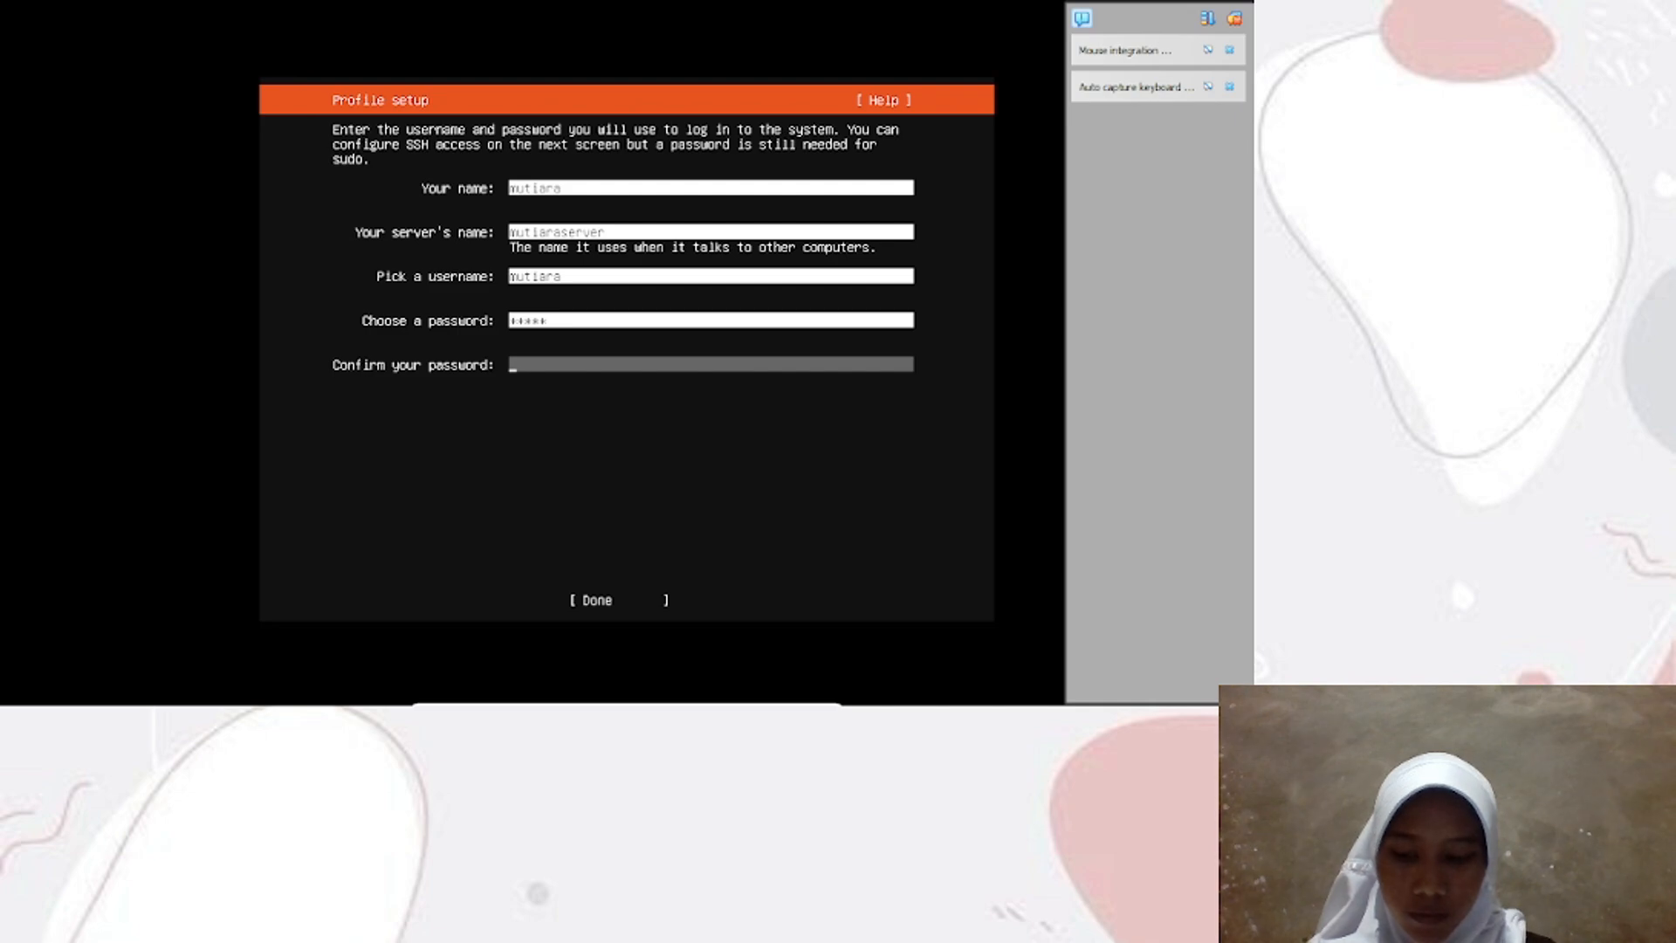
text(****)
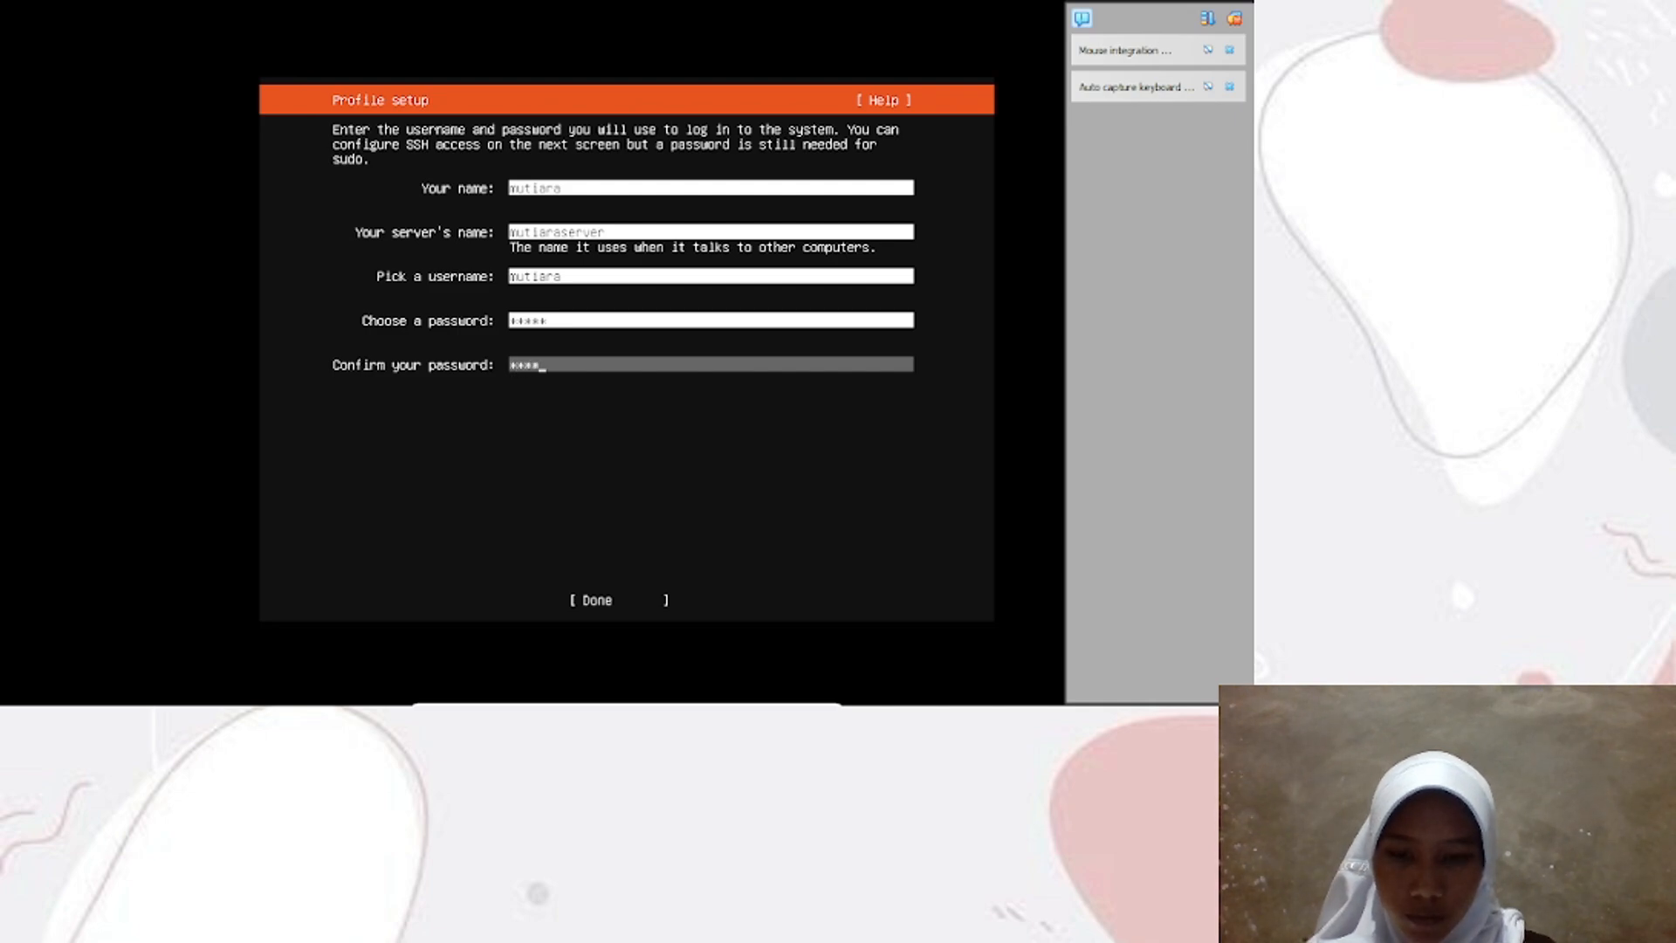
text(*)
key(Tab)
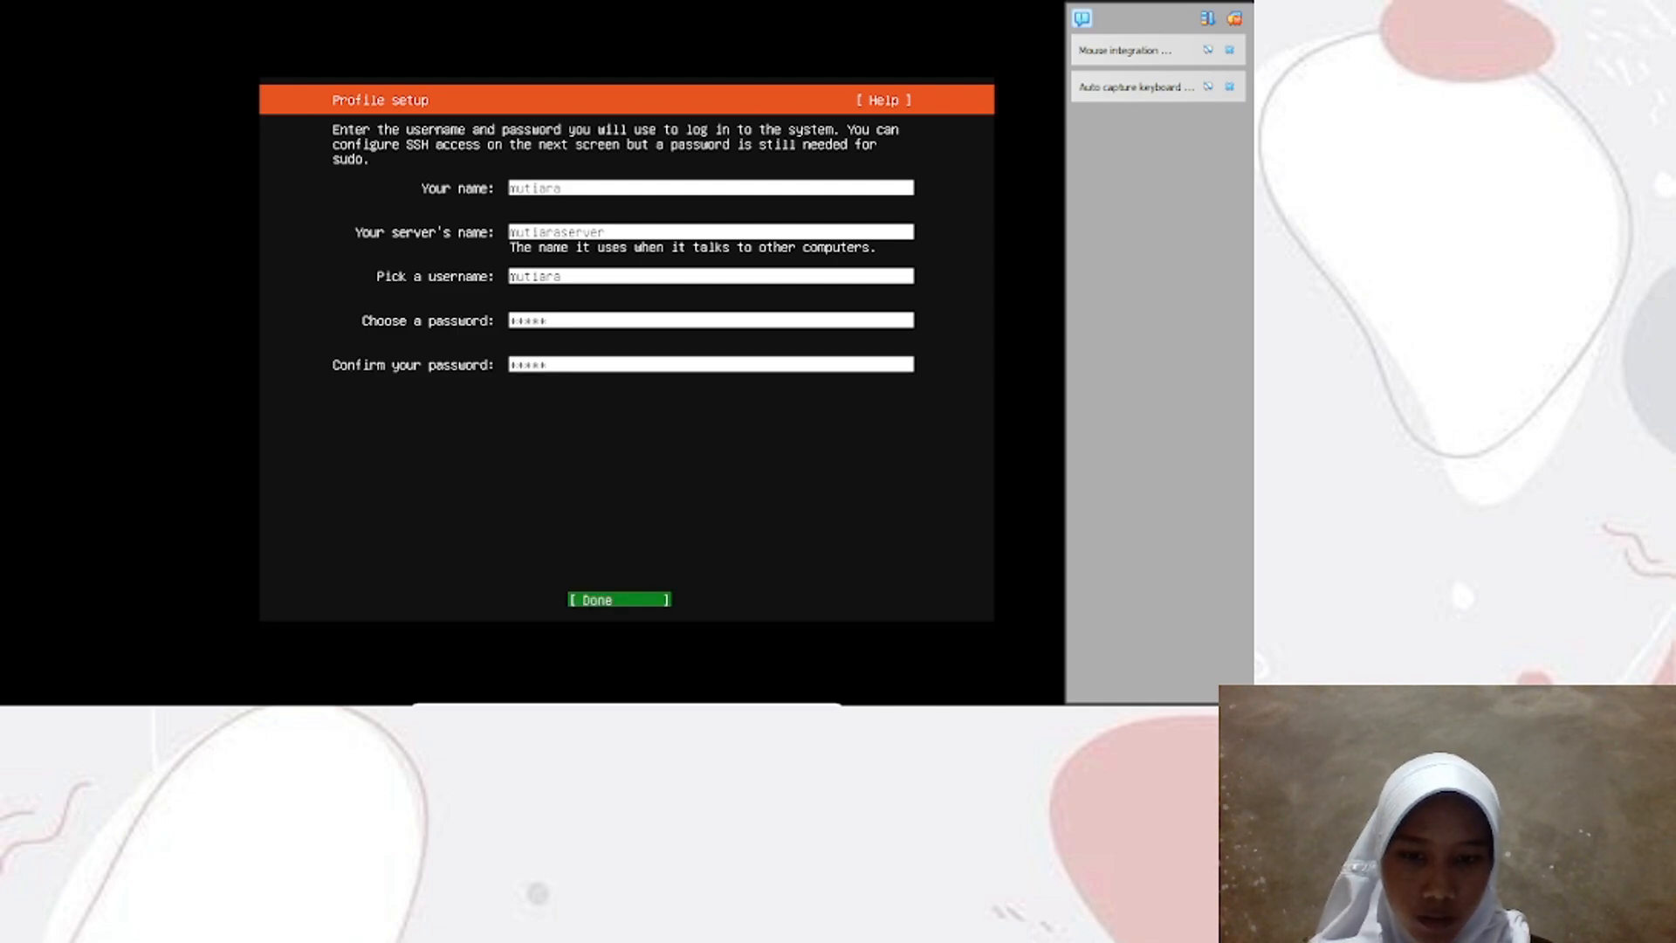
key(Return)
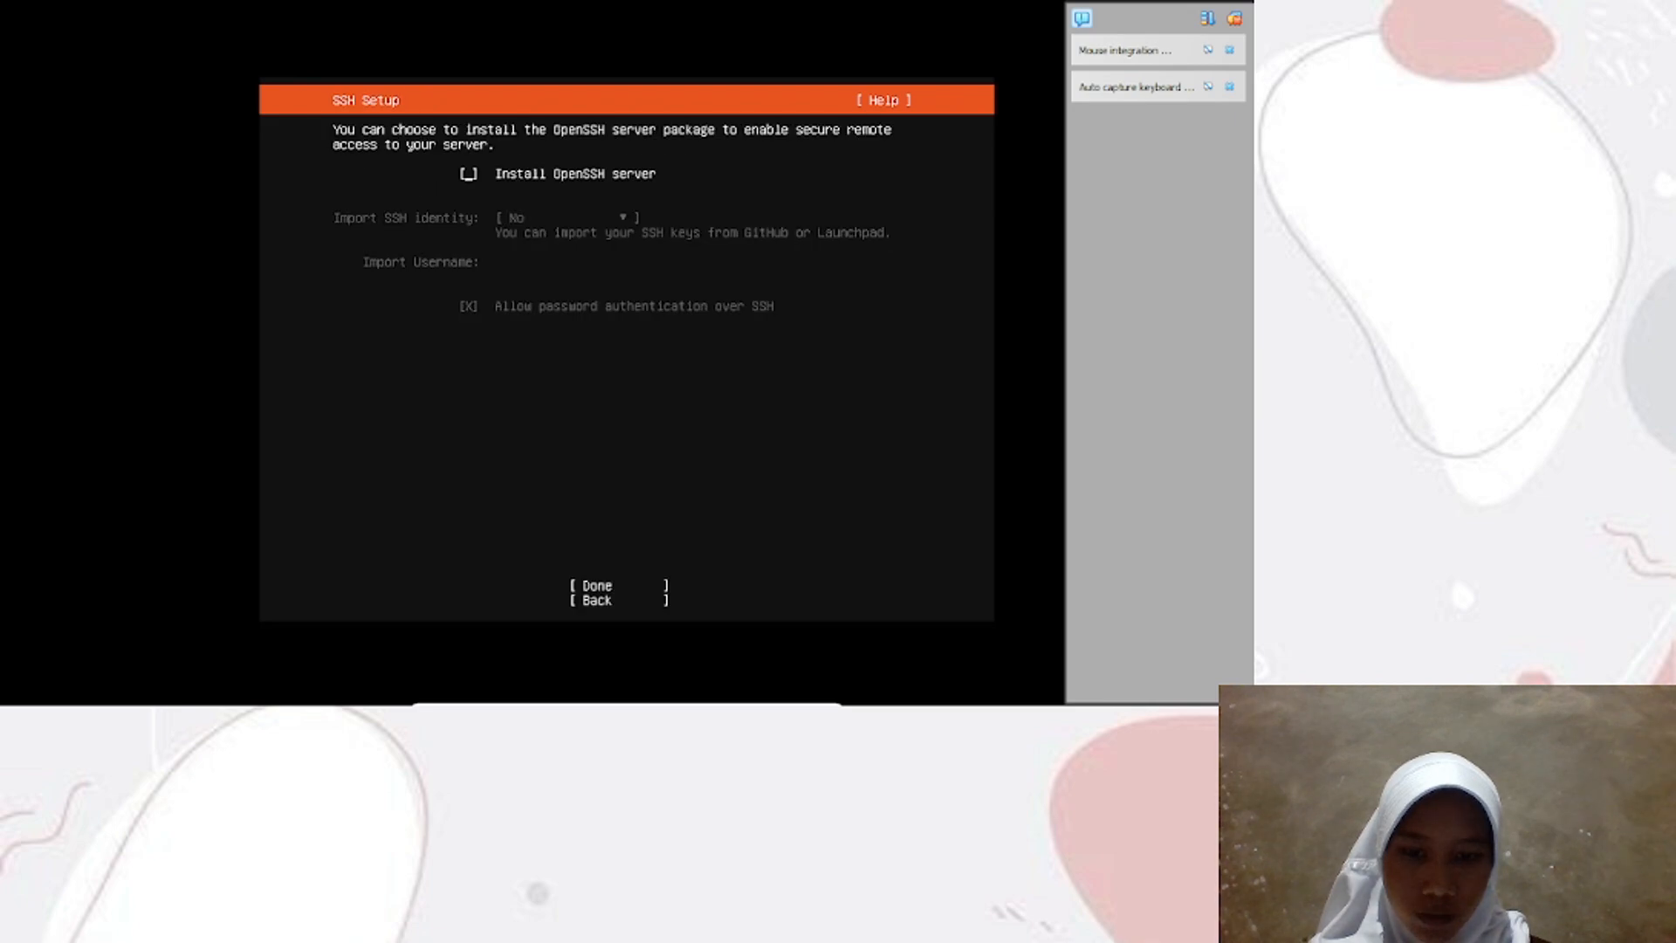
Finish the SSH setup without selecting the OpenSSH server installation
key(Tab)
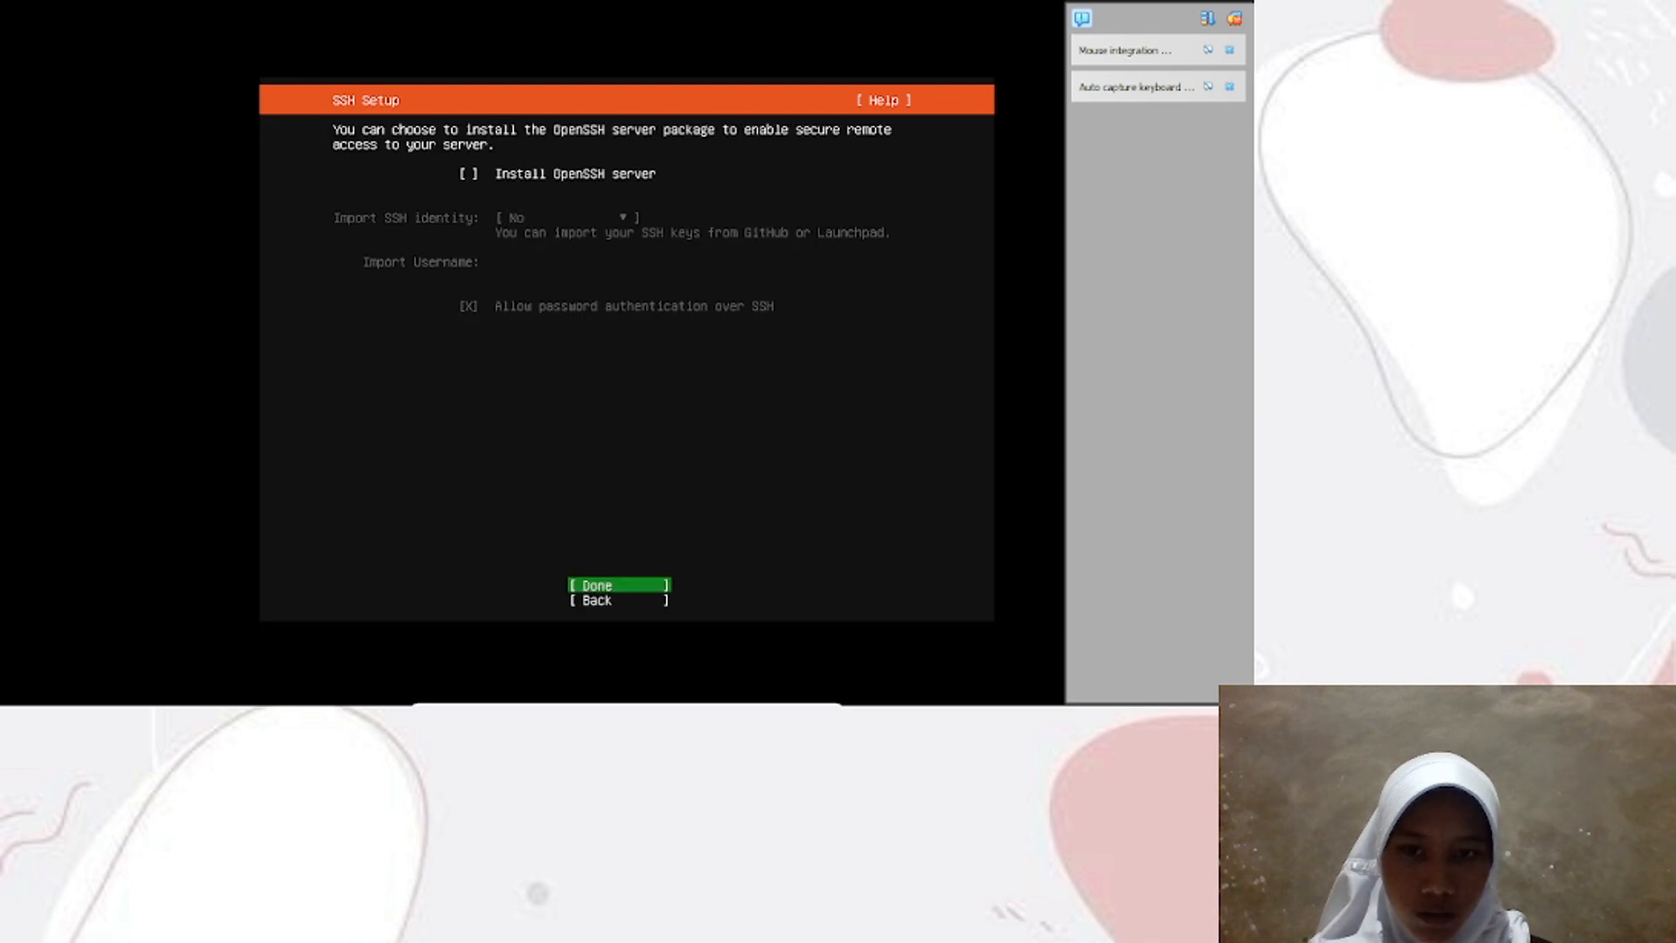
key(Return)
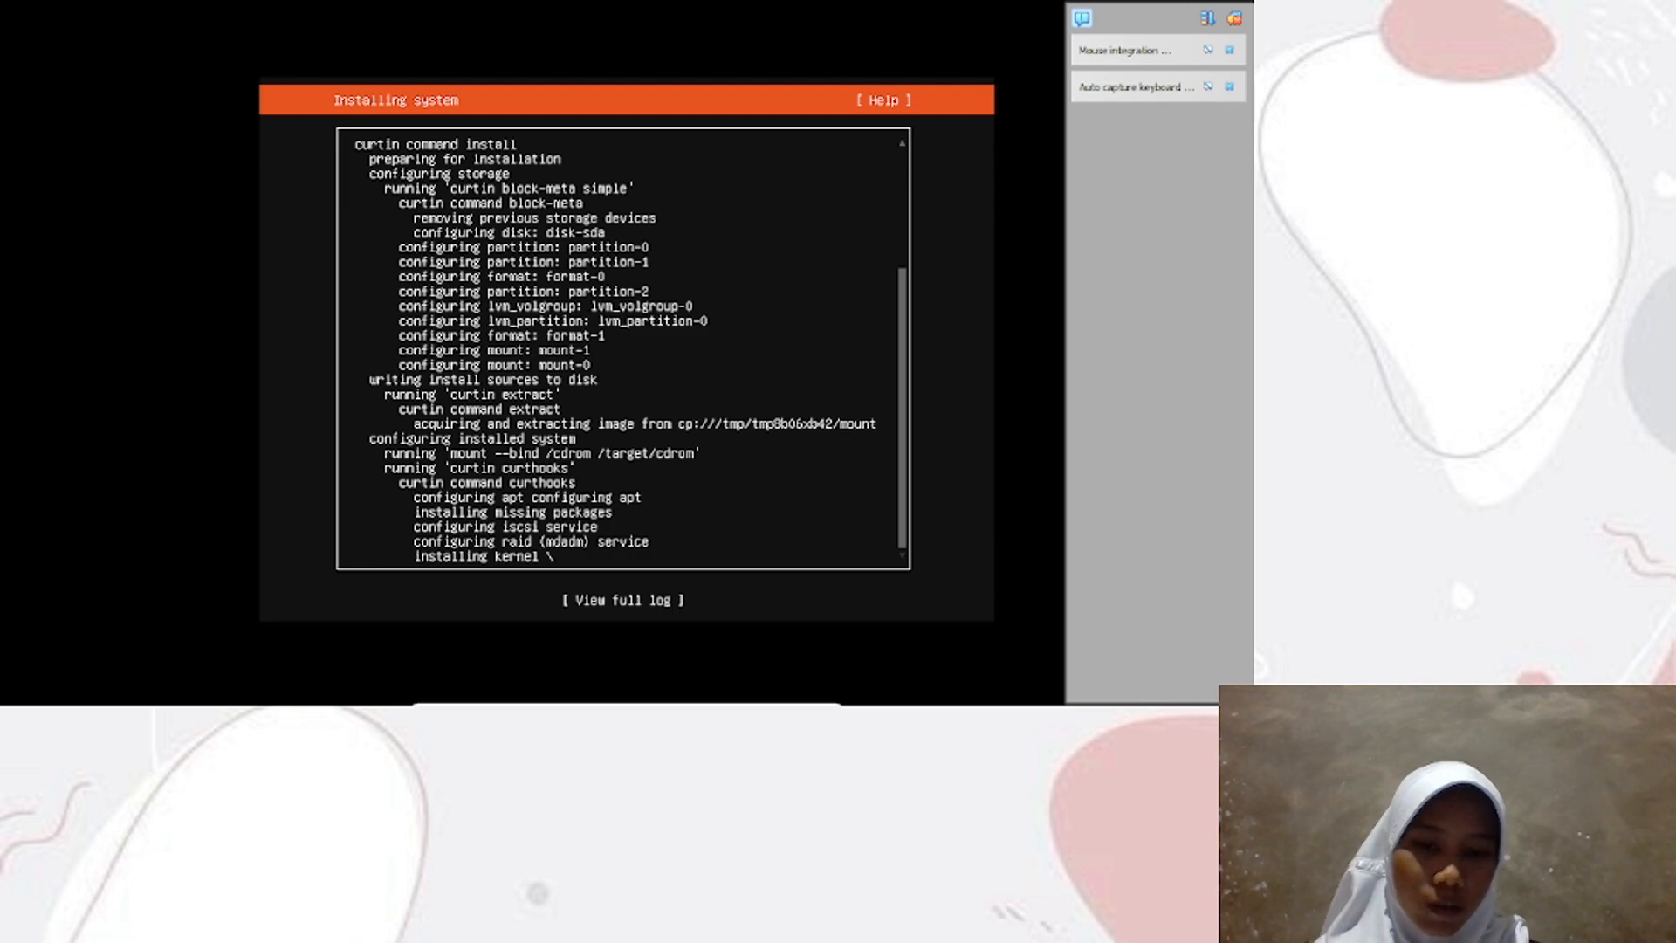
View the full installer log during the installation and close it again
key(Tab)
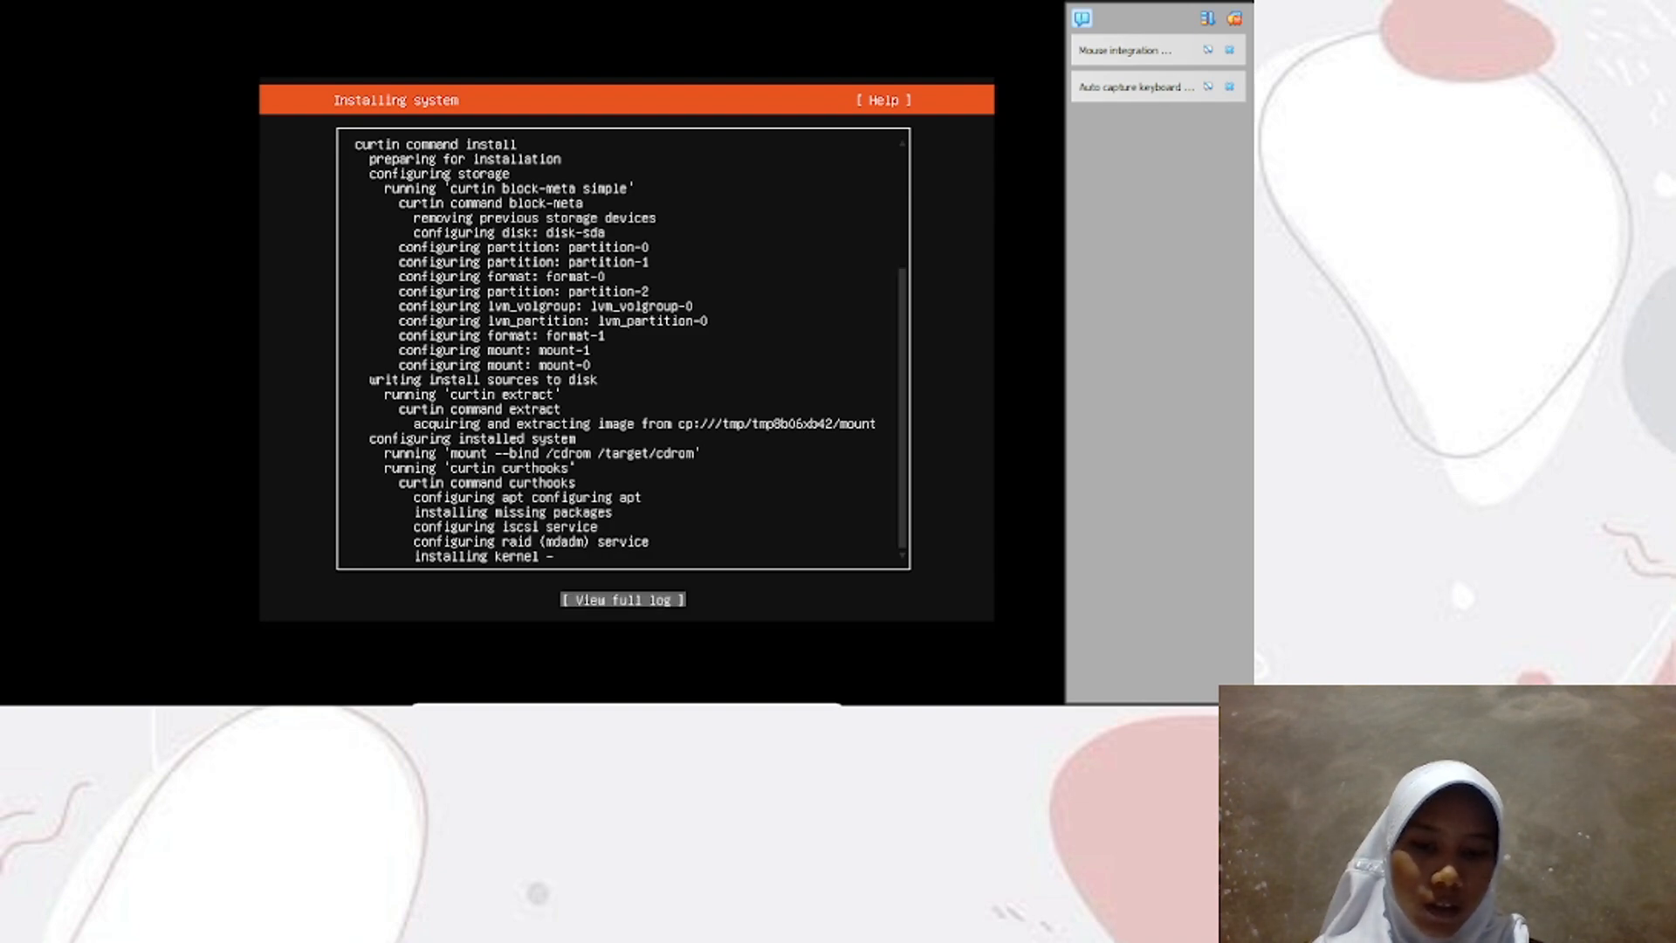
key(Return)
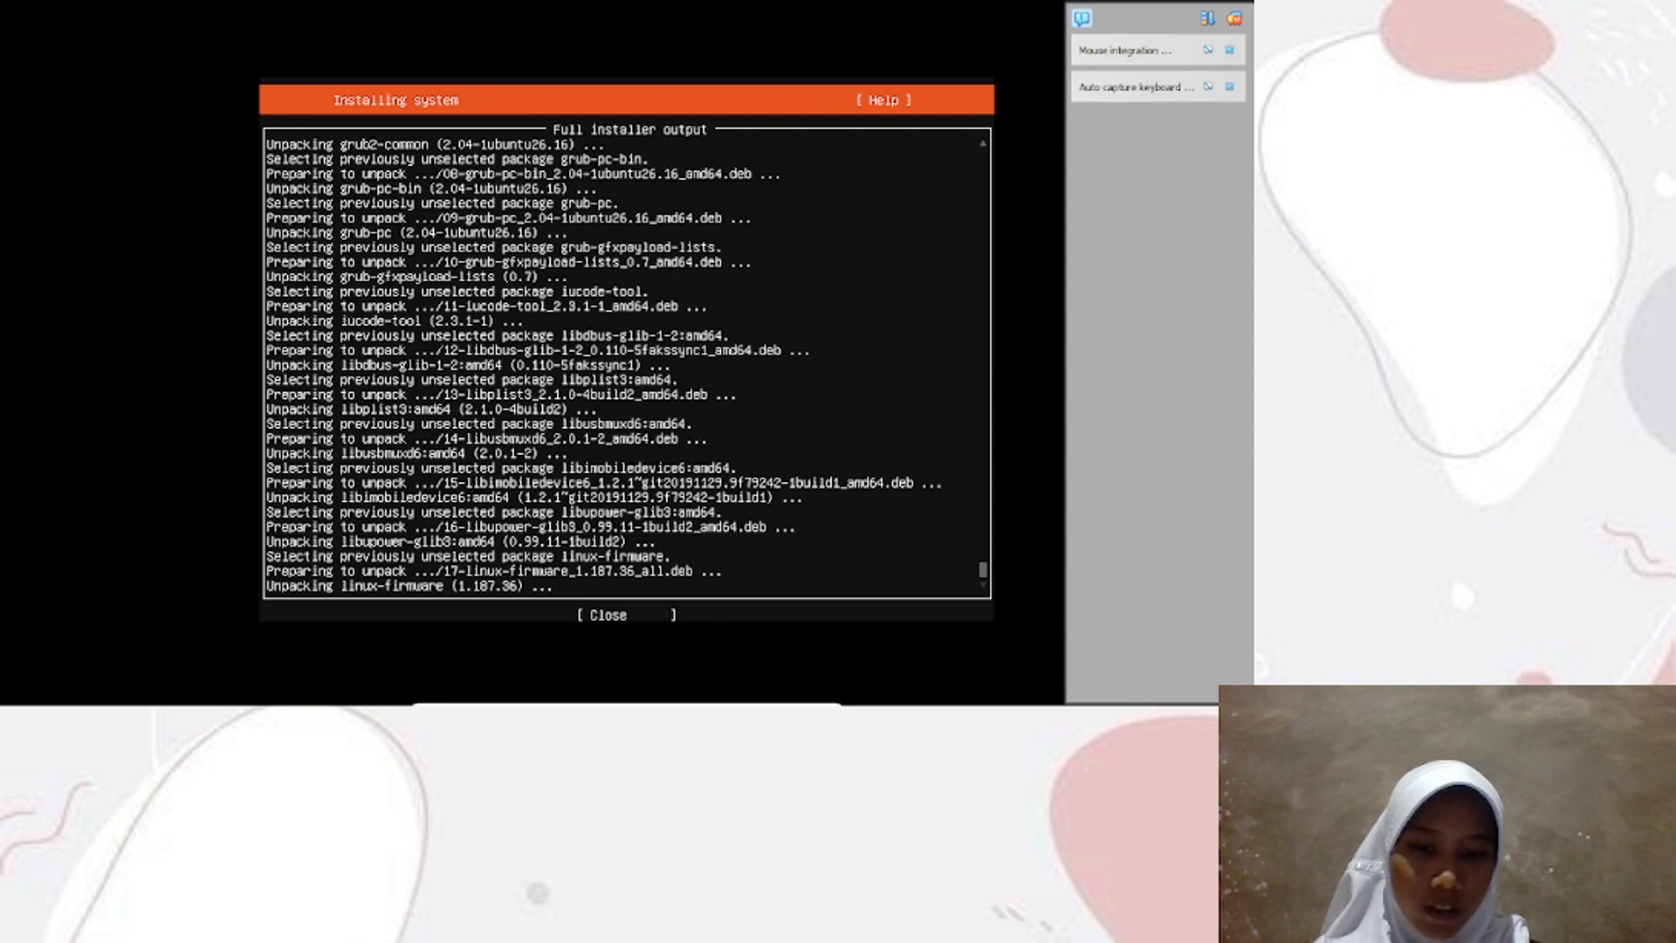
key(Tab)
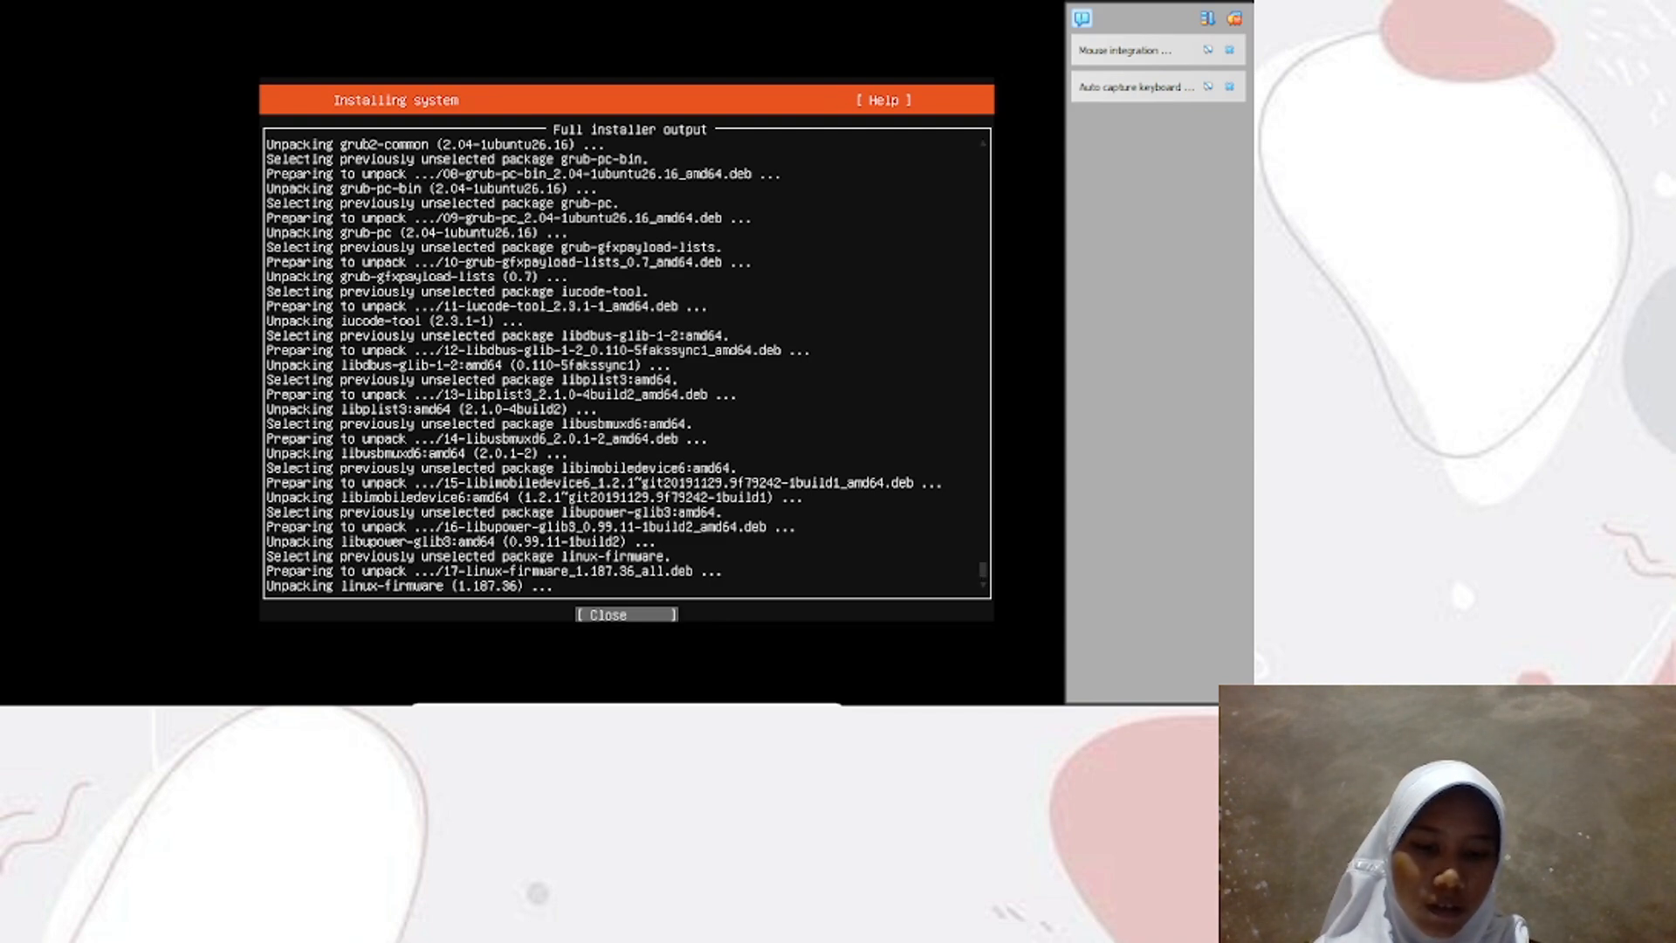
key(Return)
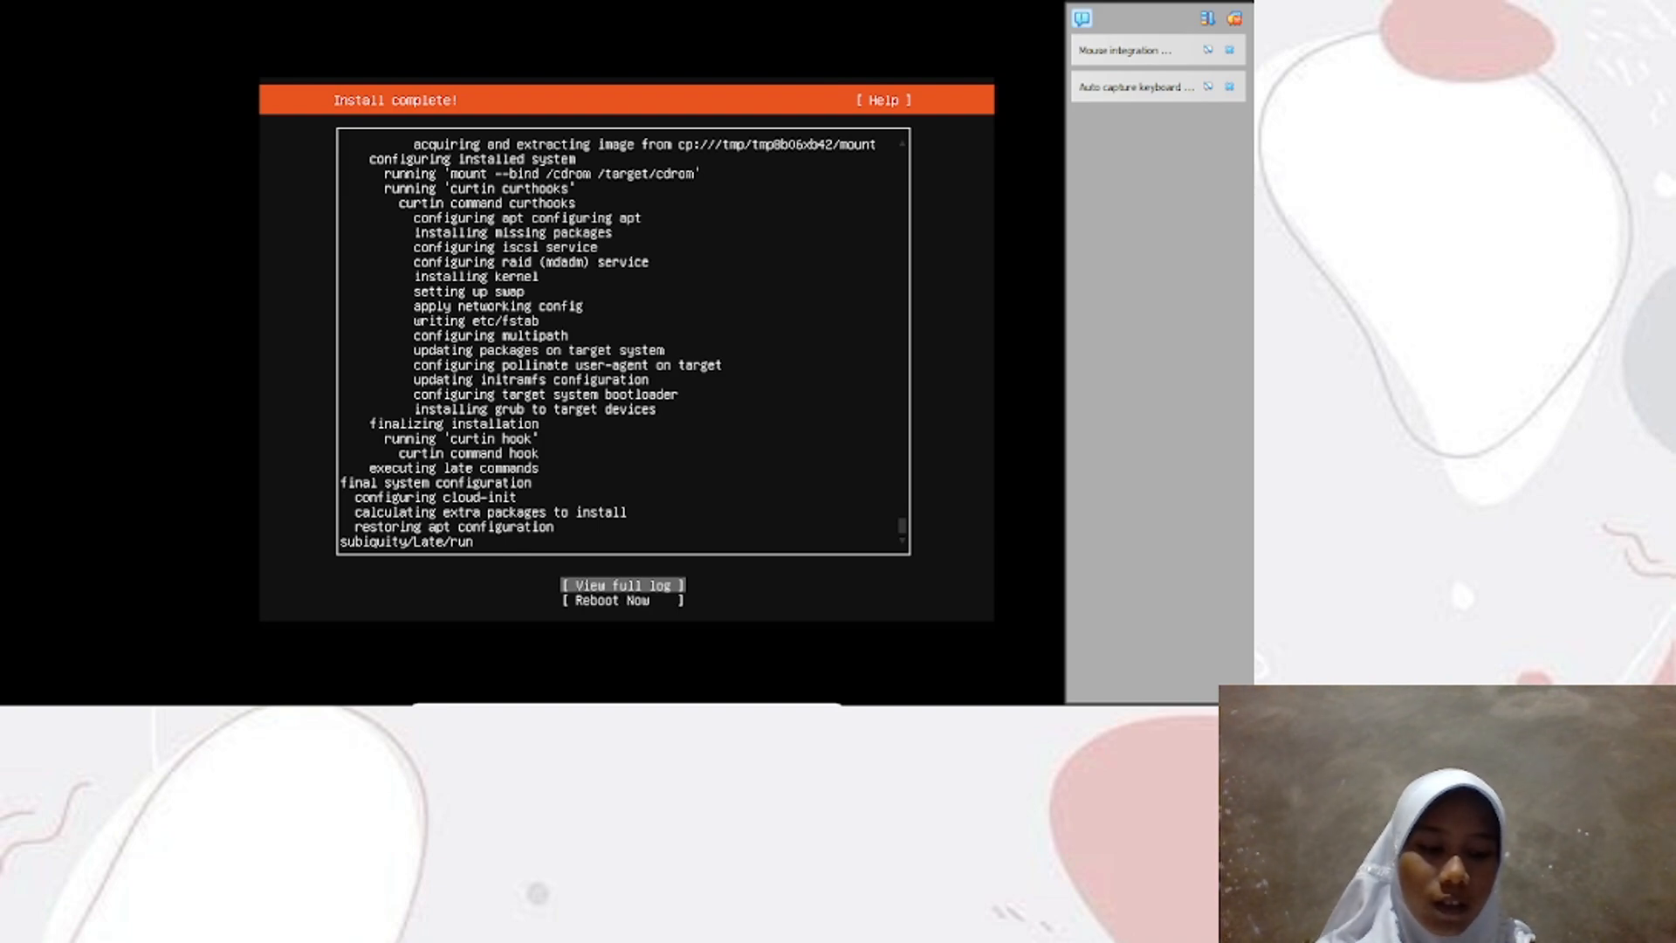
Reboot into the installed Ubuntu Server and log in with the account's username and password
key(Down)
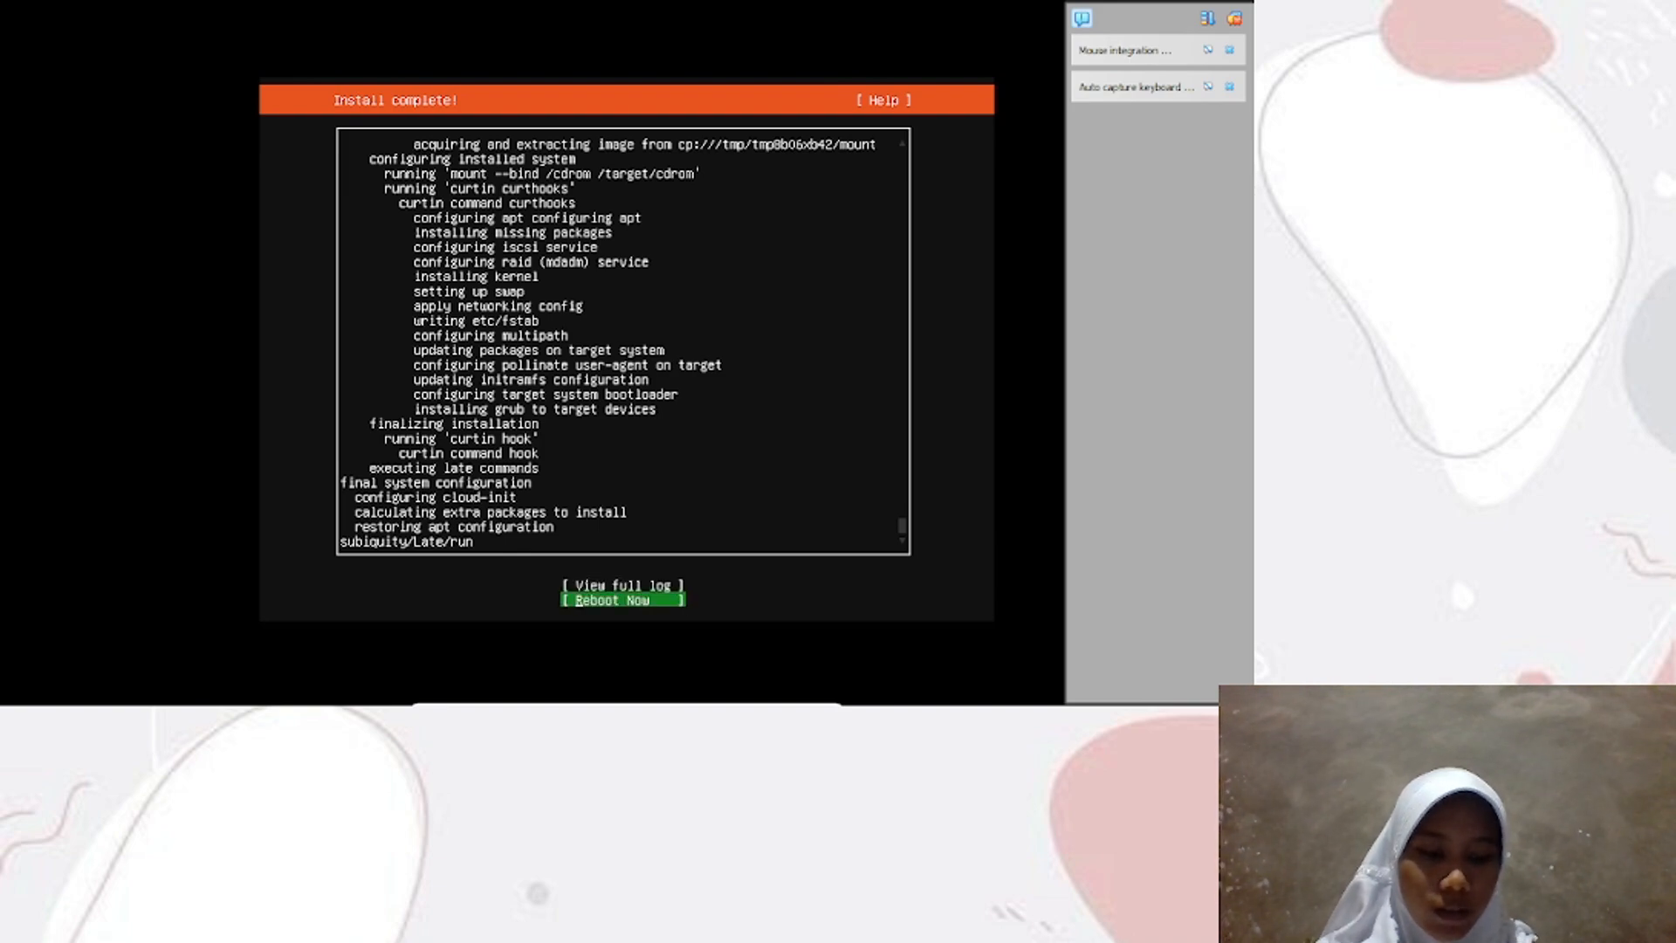
key(Return)
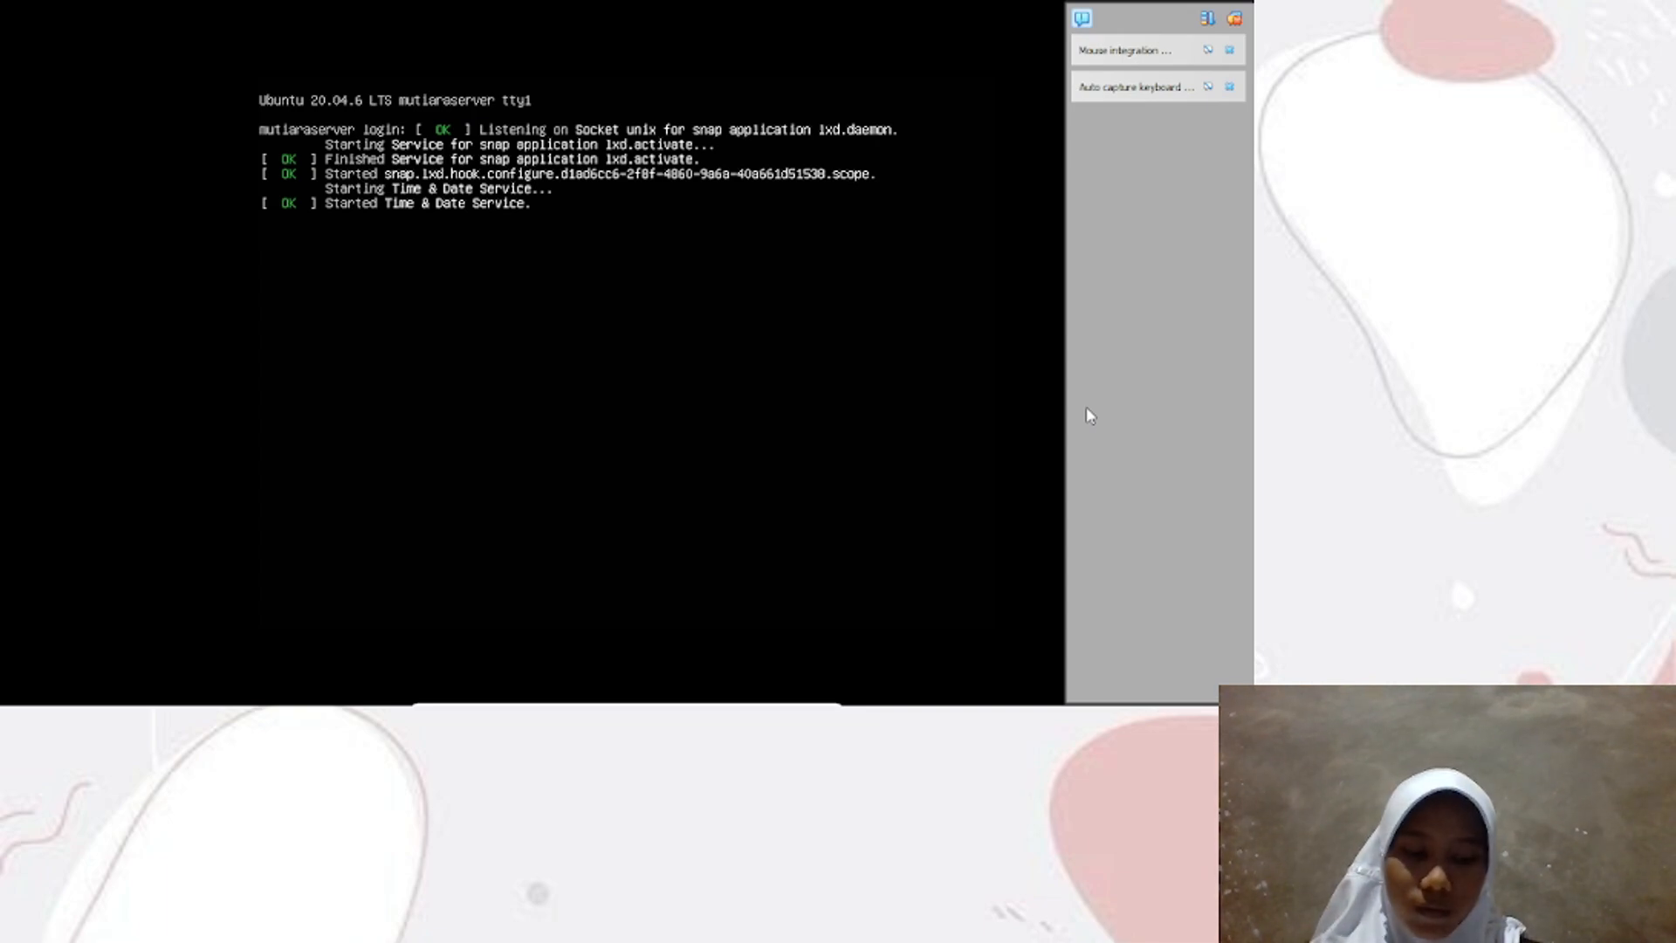
key(Return)
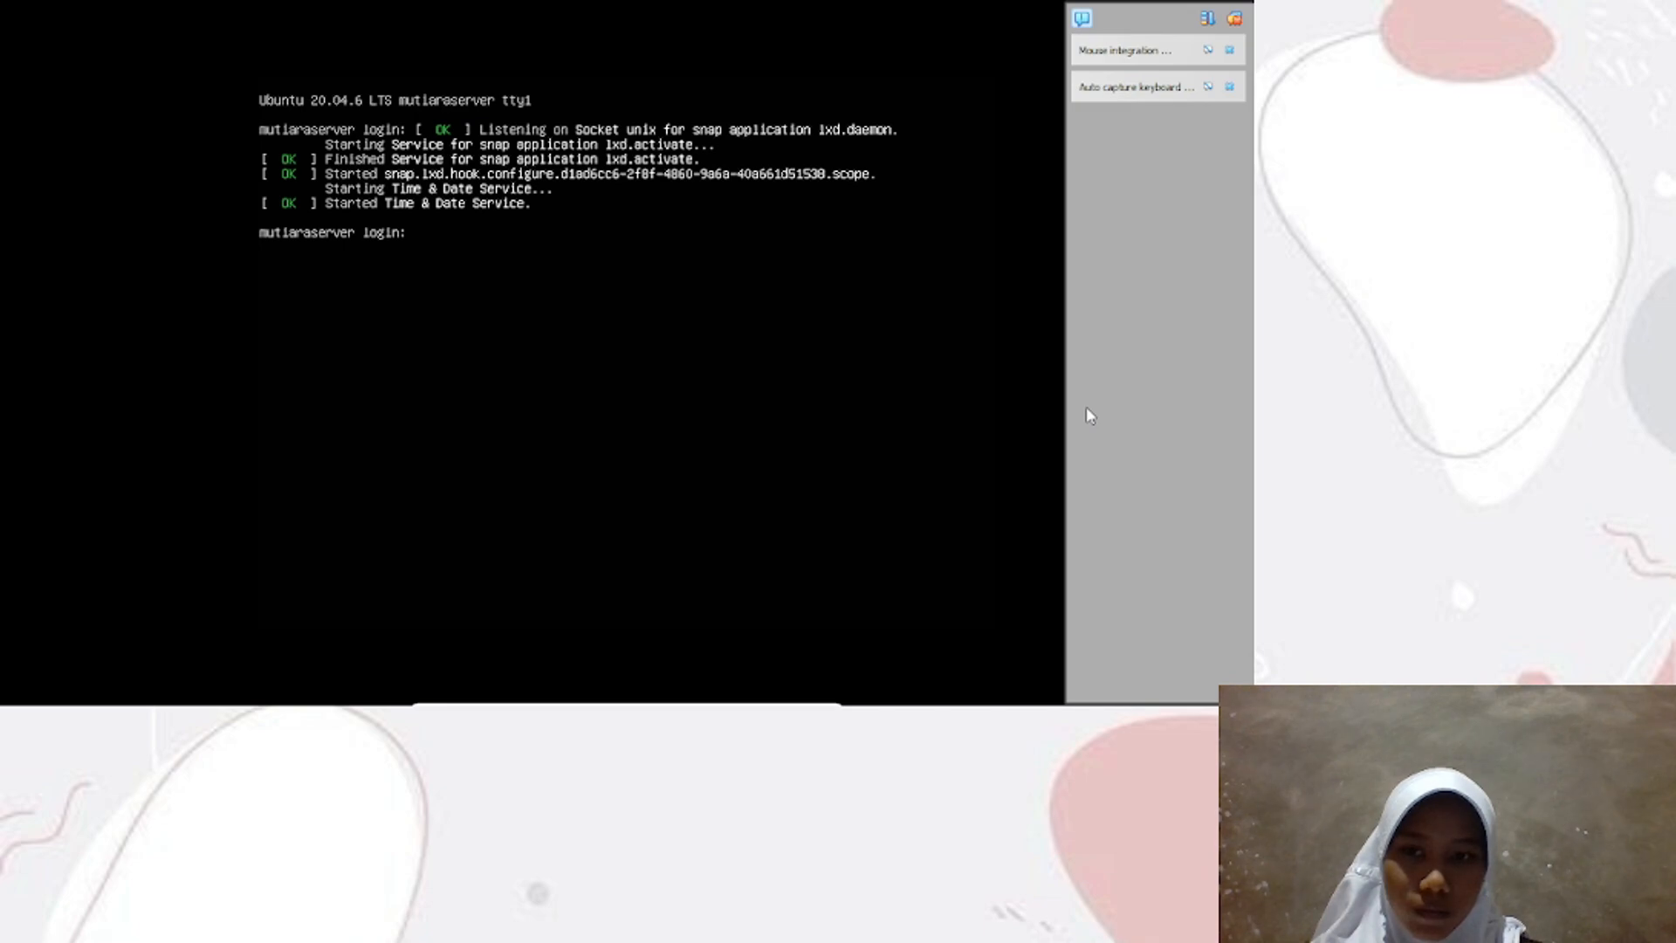
text(mu)
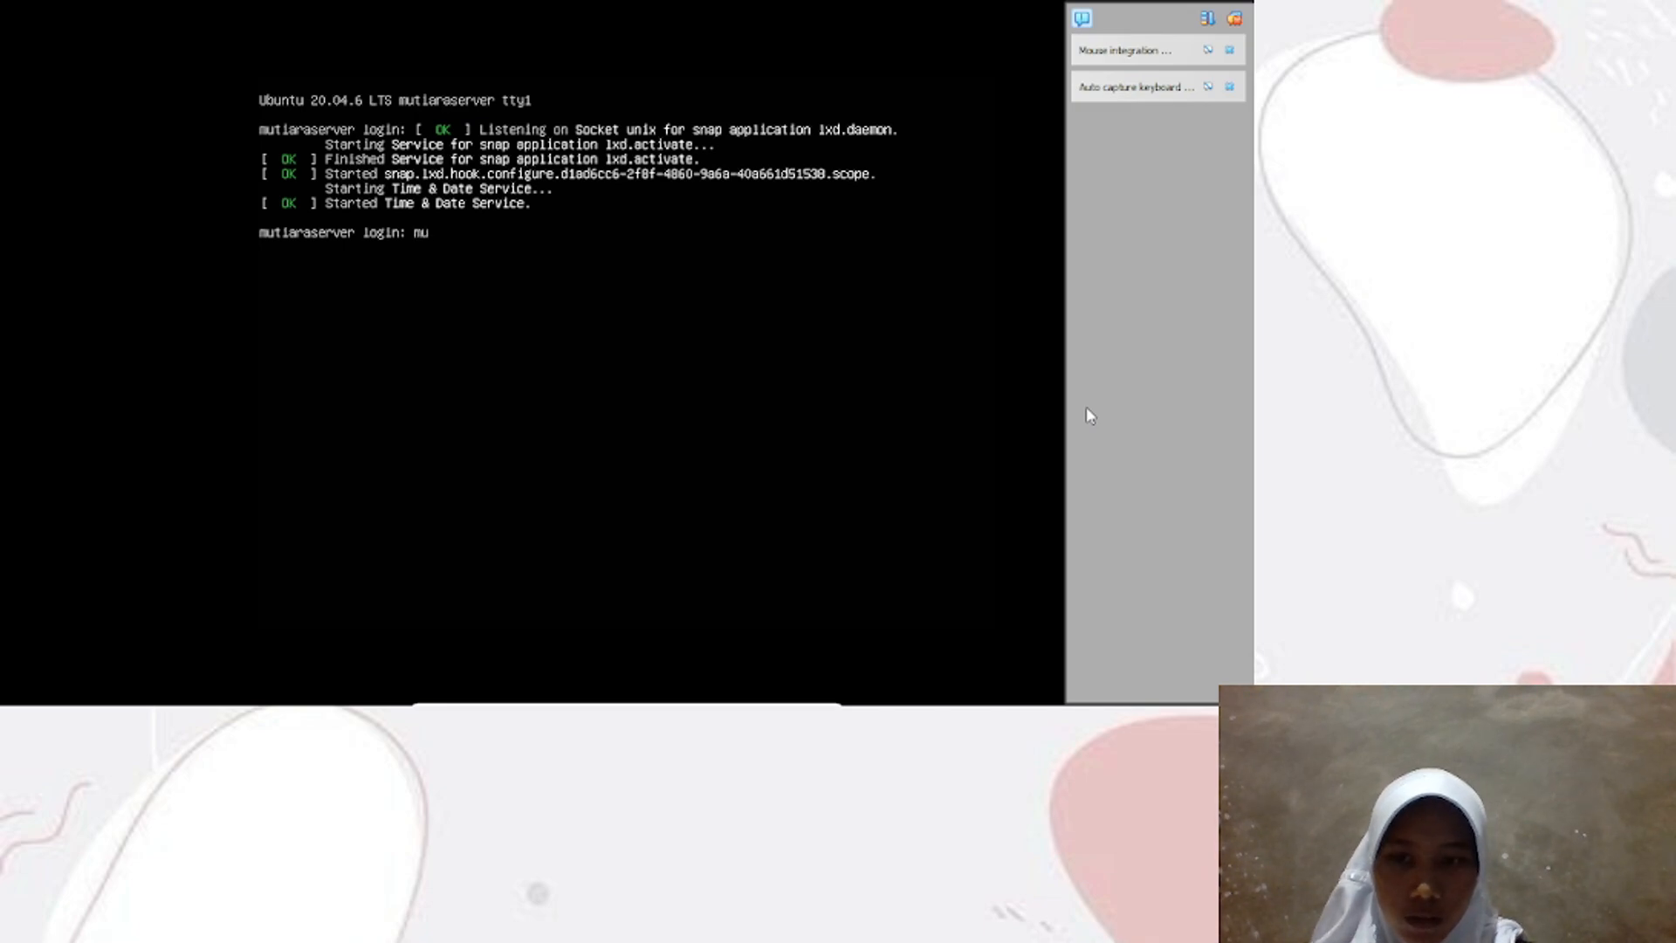
text(ti)
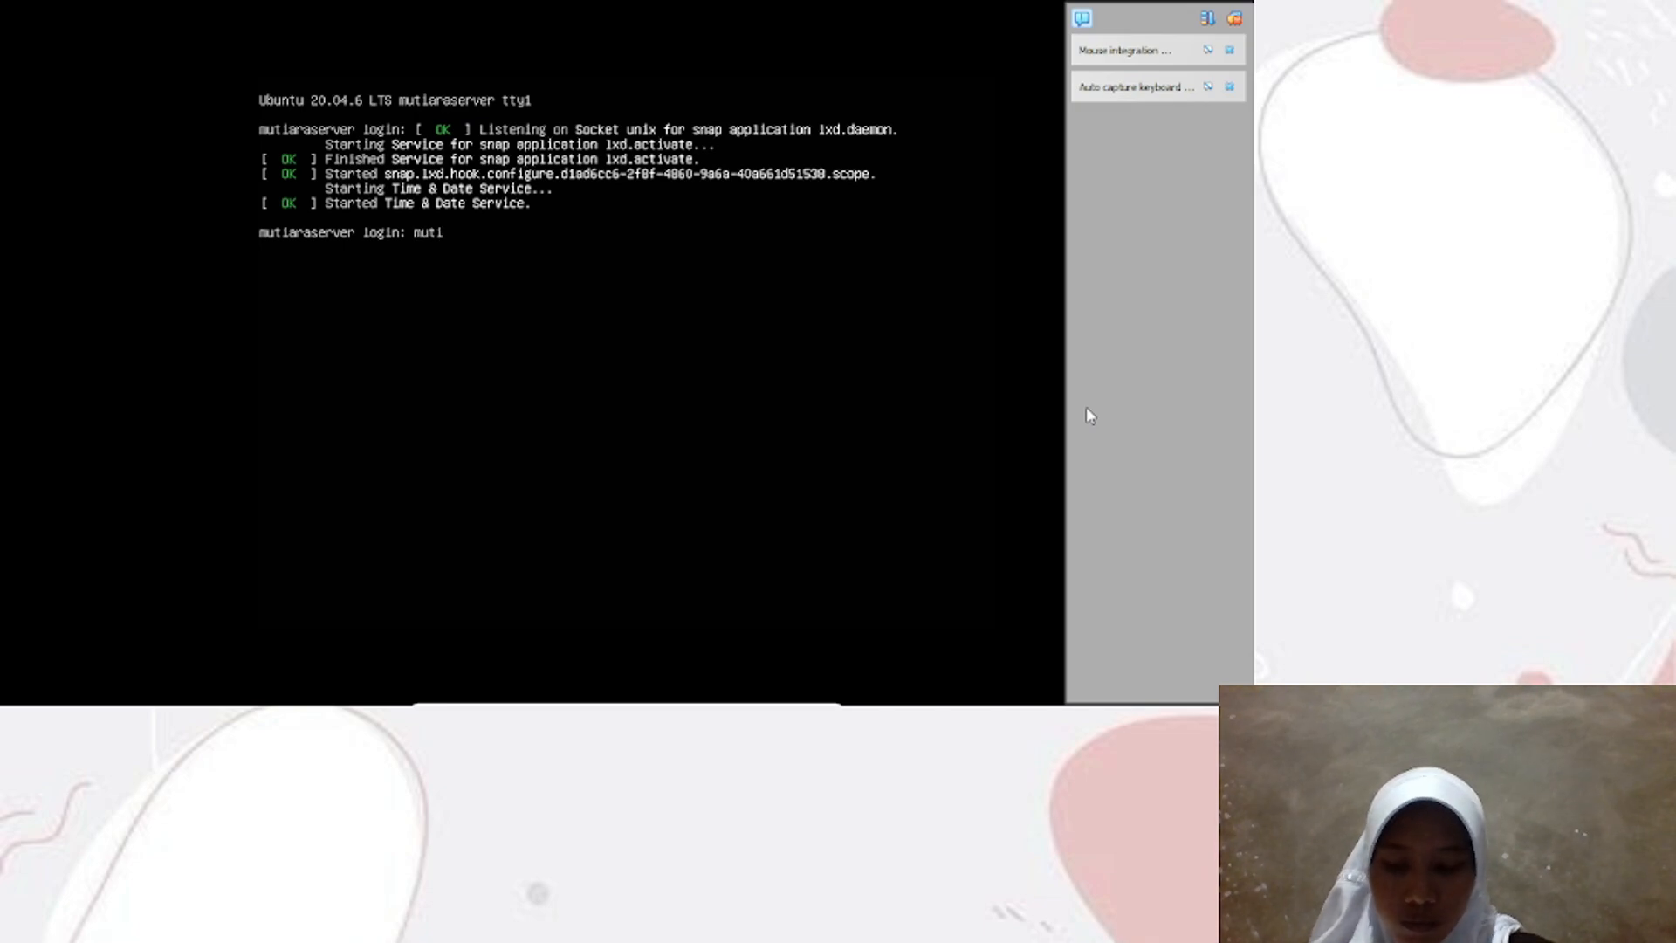
text(ara)
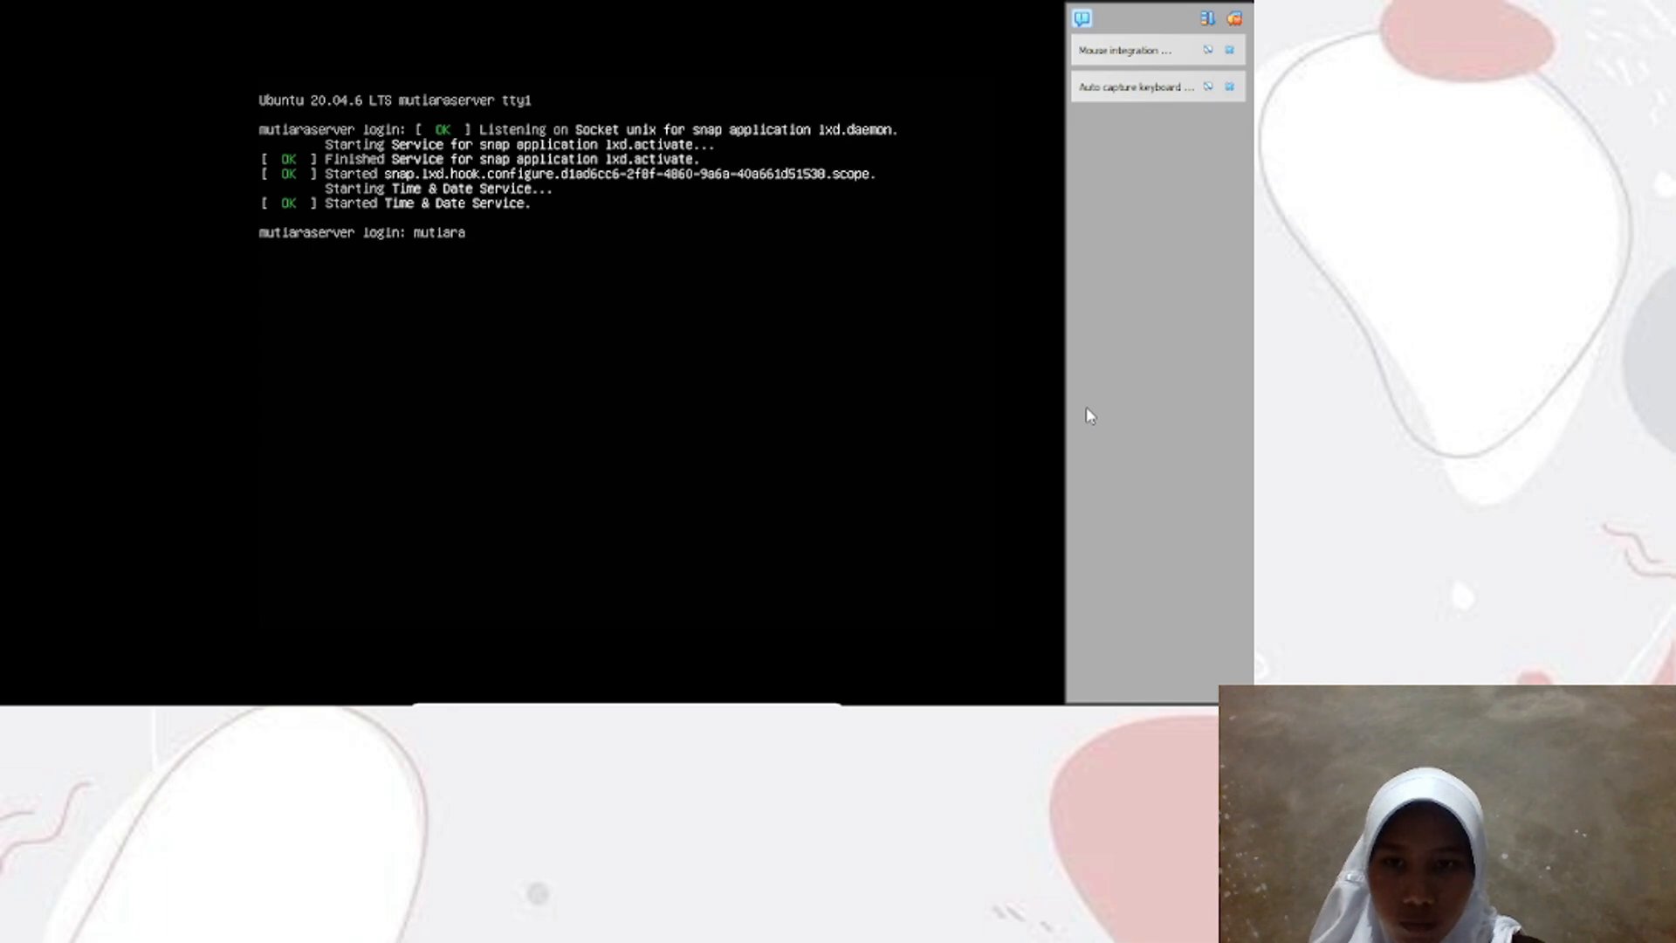
key(Return)
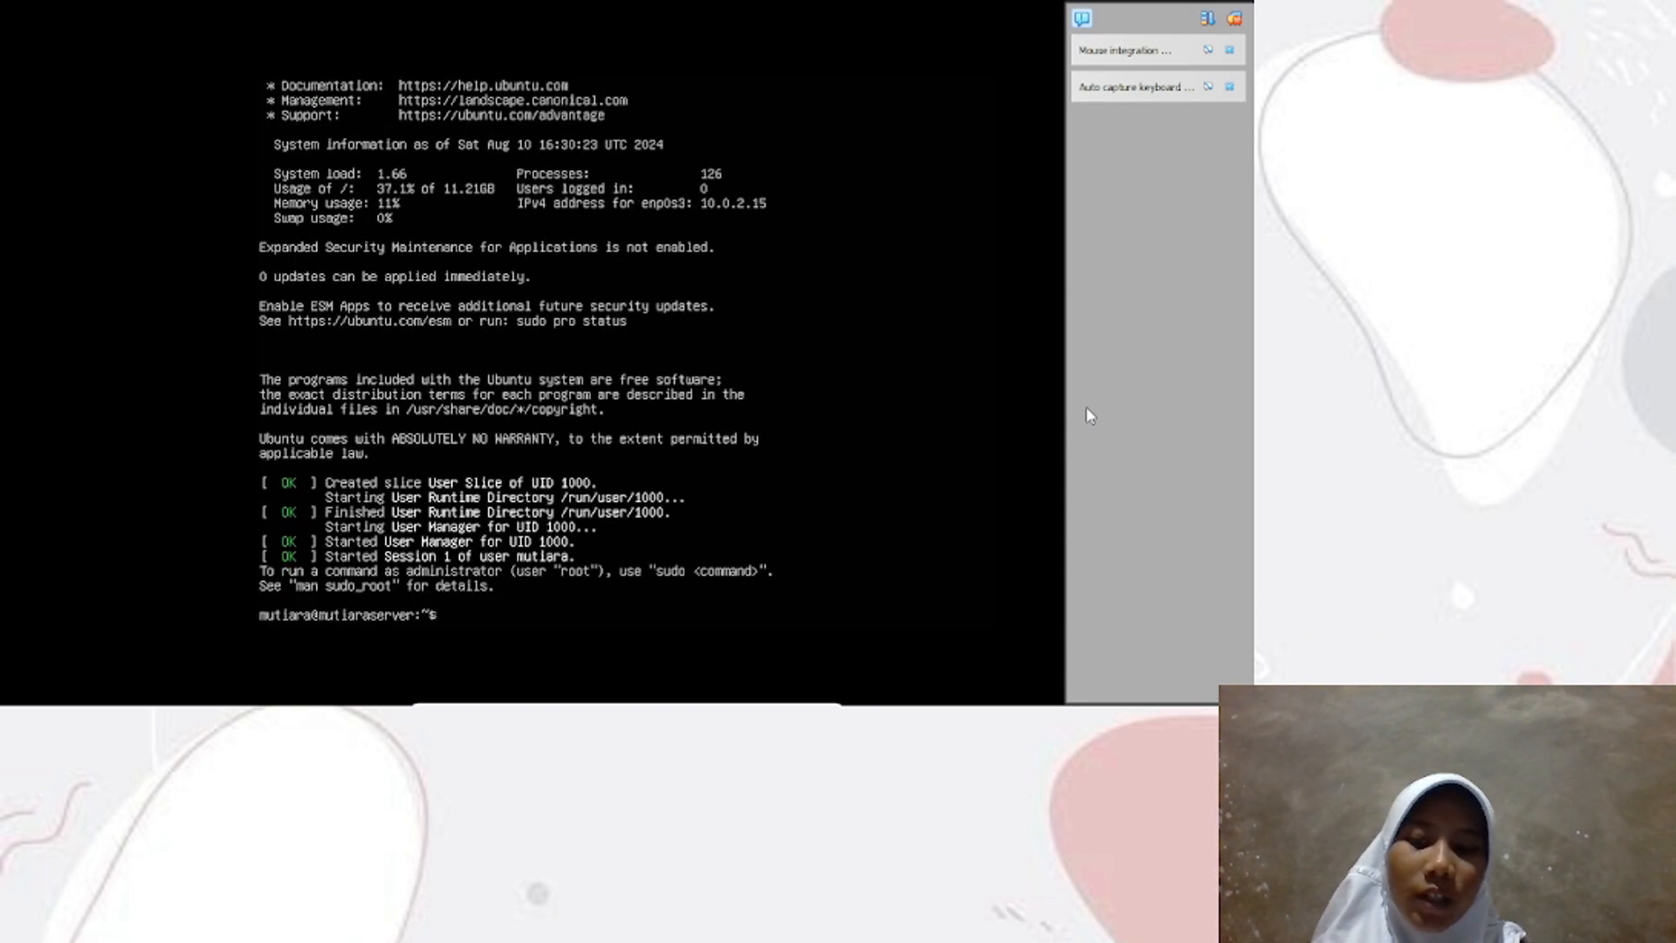
key(Return)
key(Return)
key(Return)
key(Return)
key(Return)
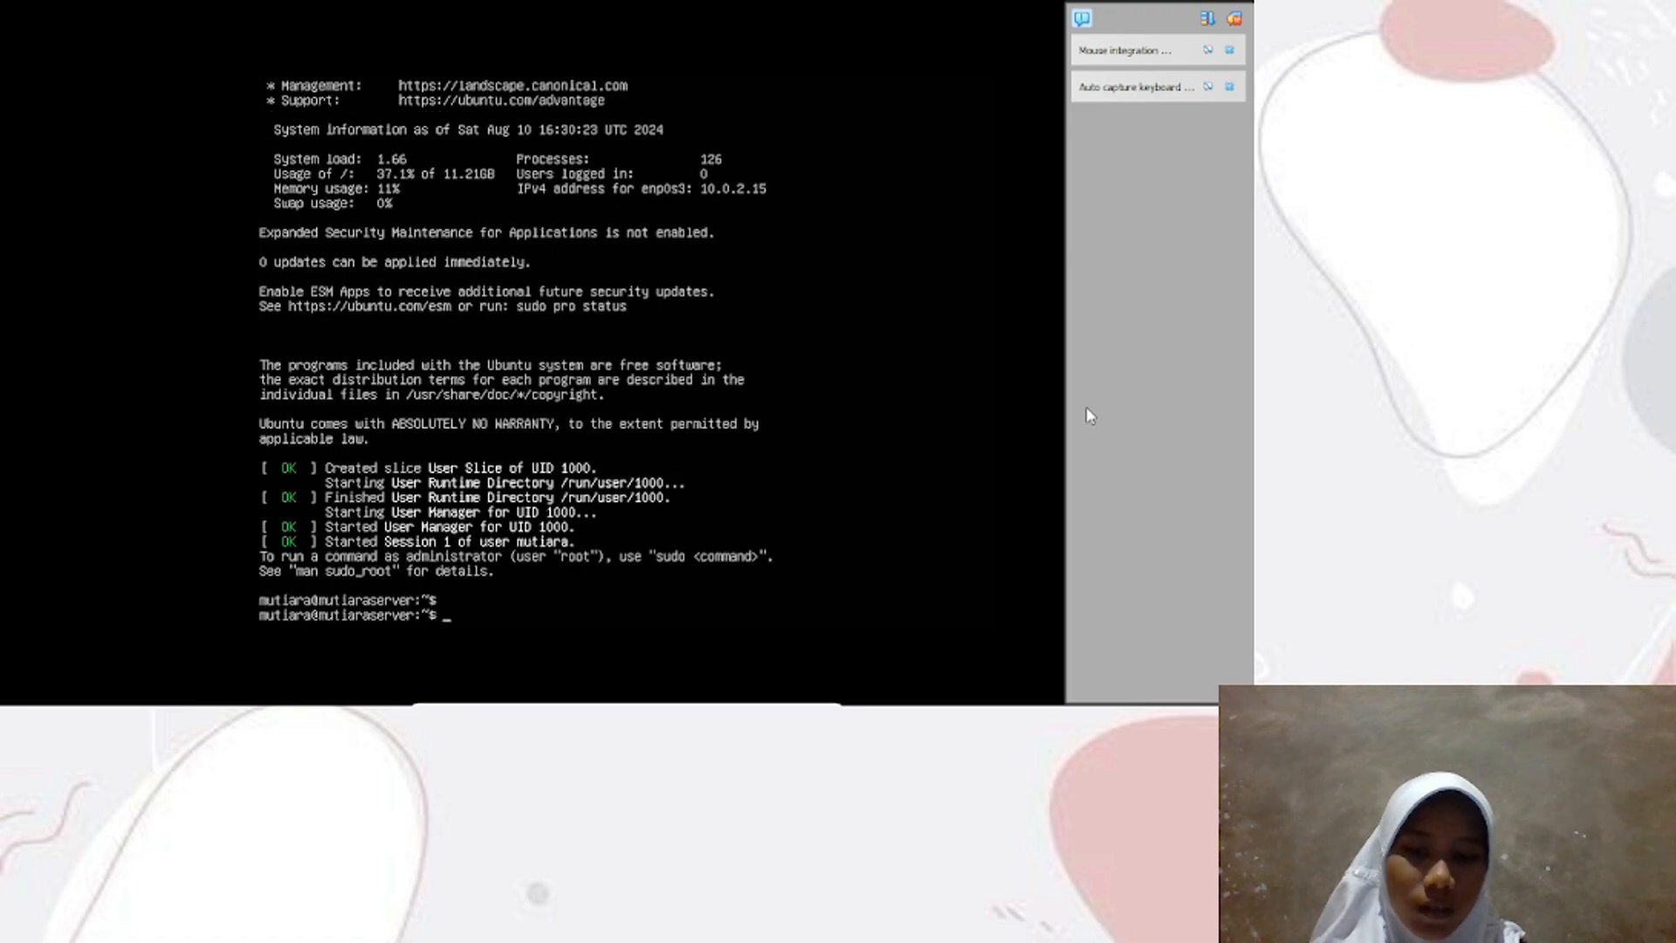
key(Return)
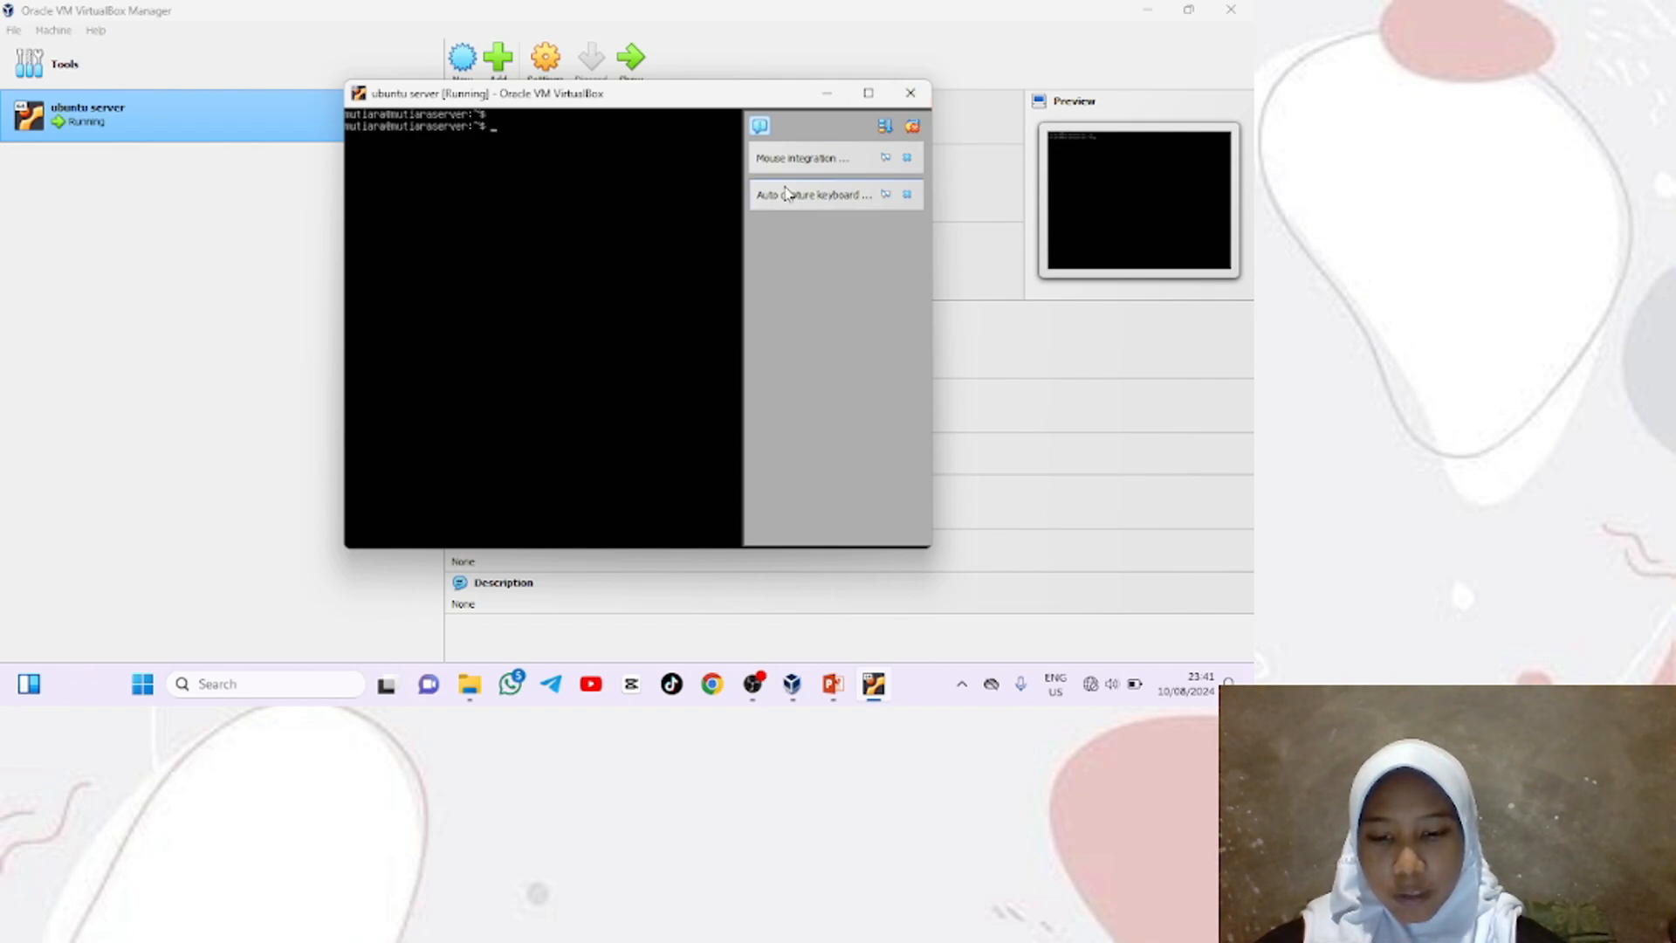
Close the running ubuntu server virtual machine with the option to save the machine state
click(910, 95)
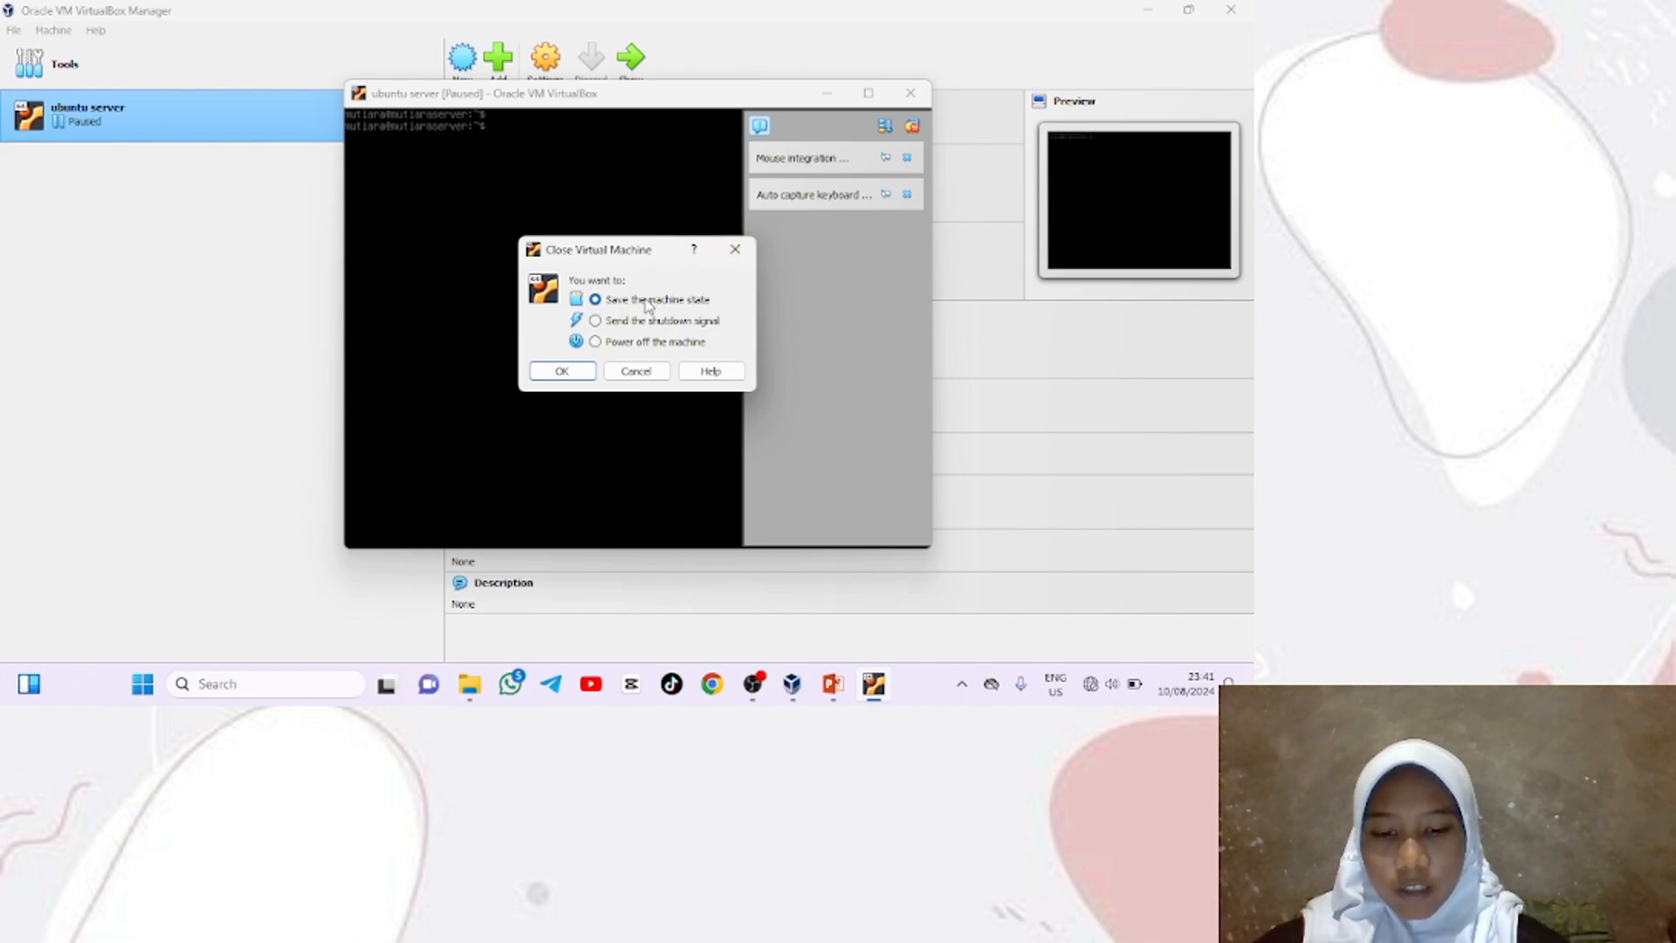
click(735, 249)
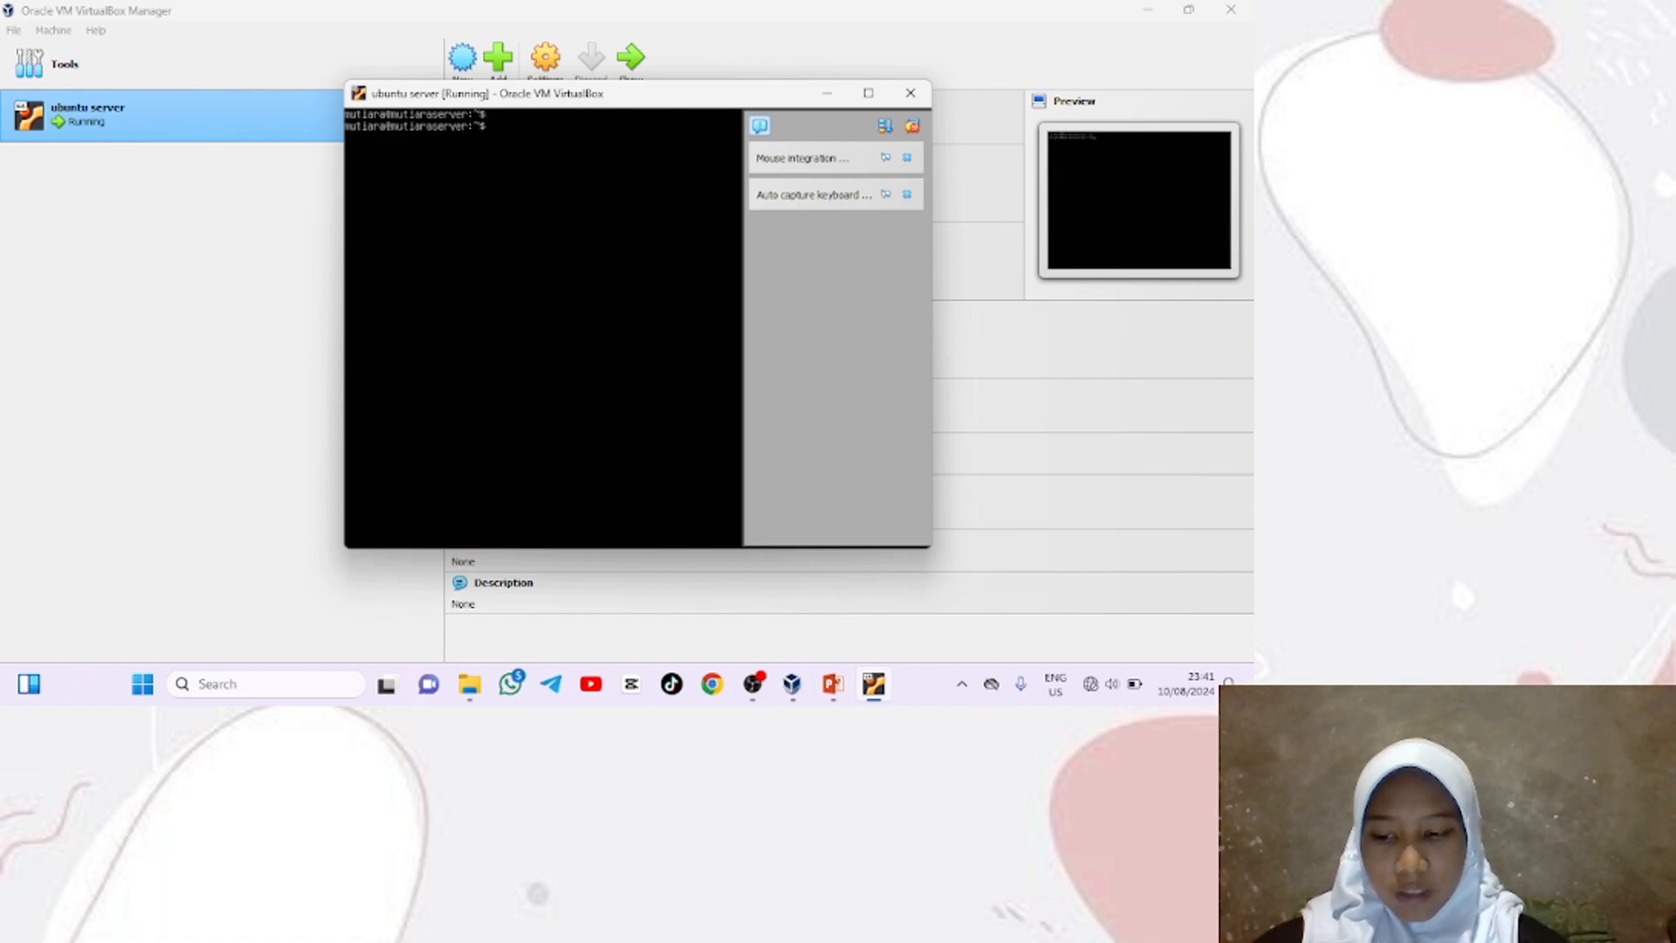
click(910, 93)
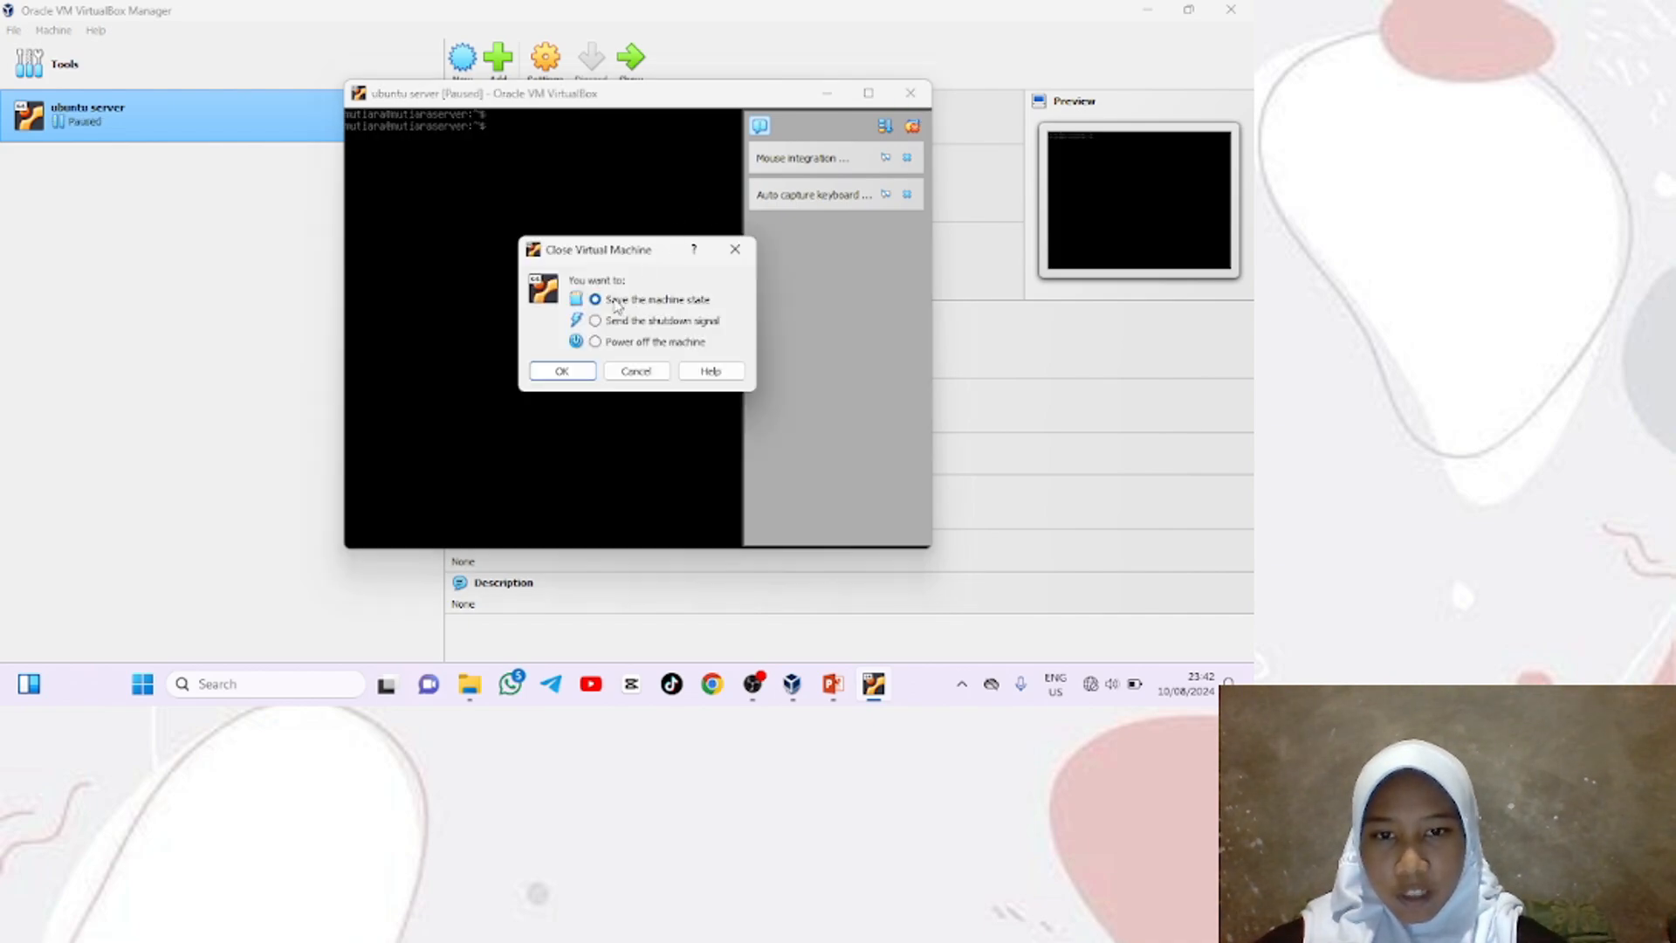
click(563, 371)
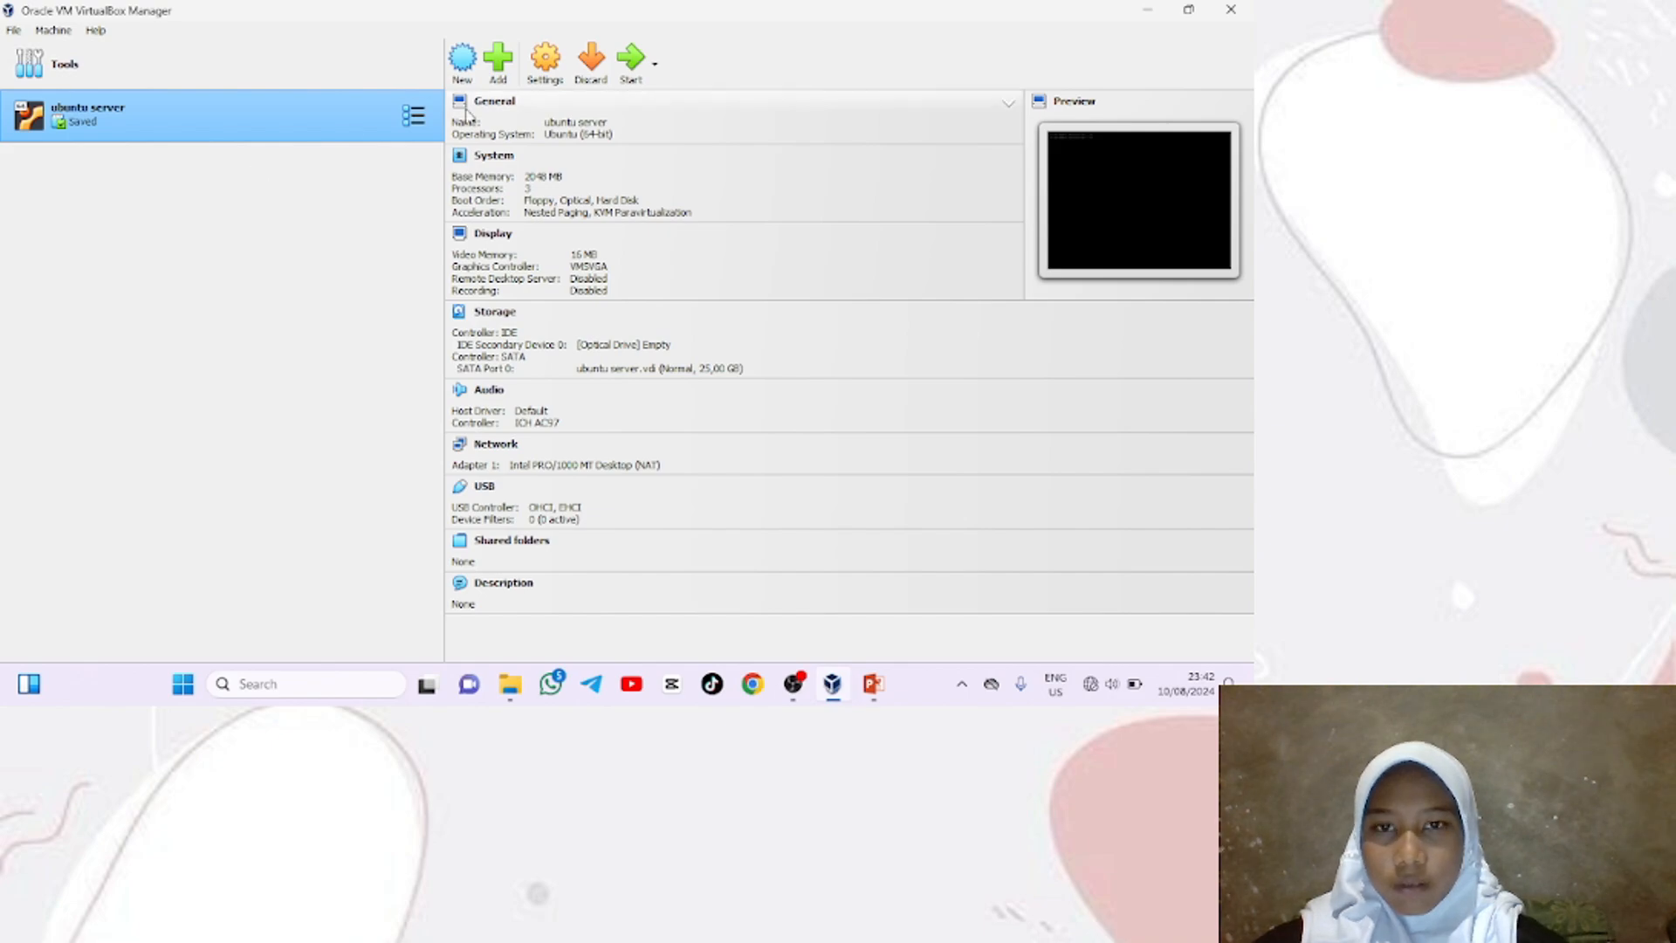
Resume the ubuntu server virtual machine from its saved state and close it with the option to power off the machine
click(634, 61)
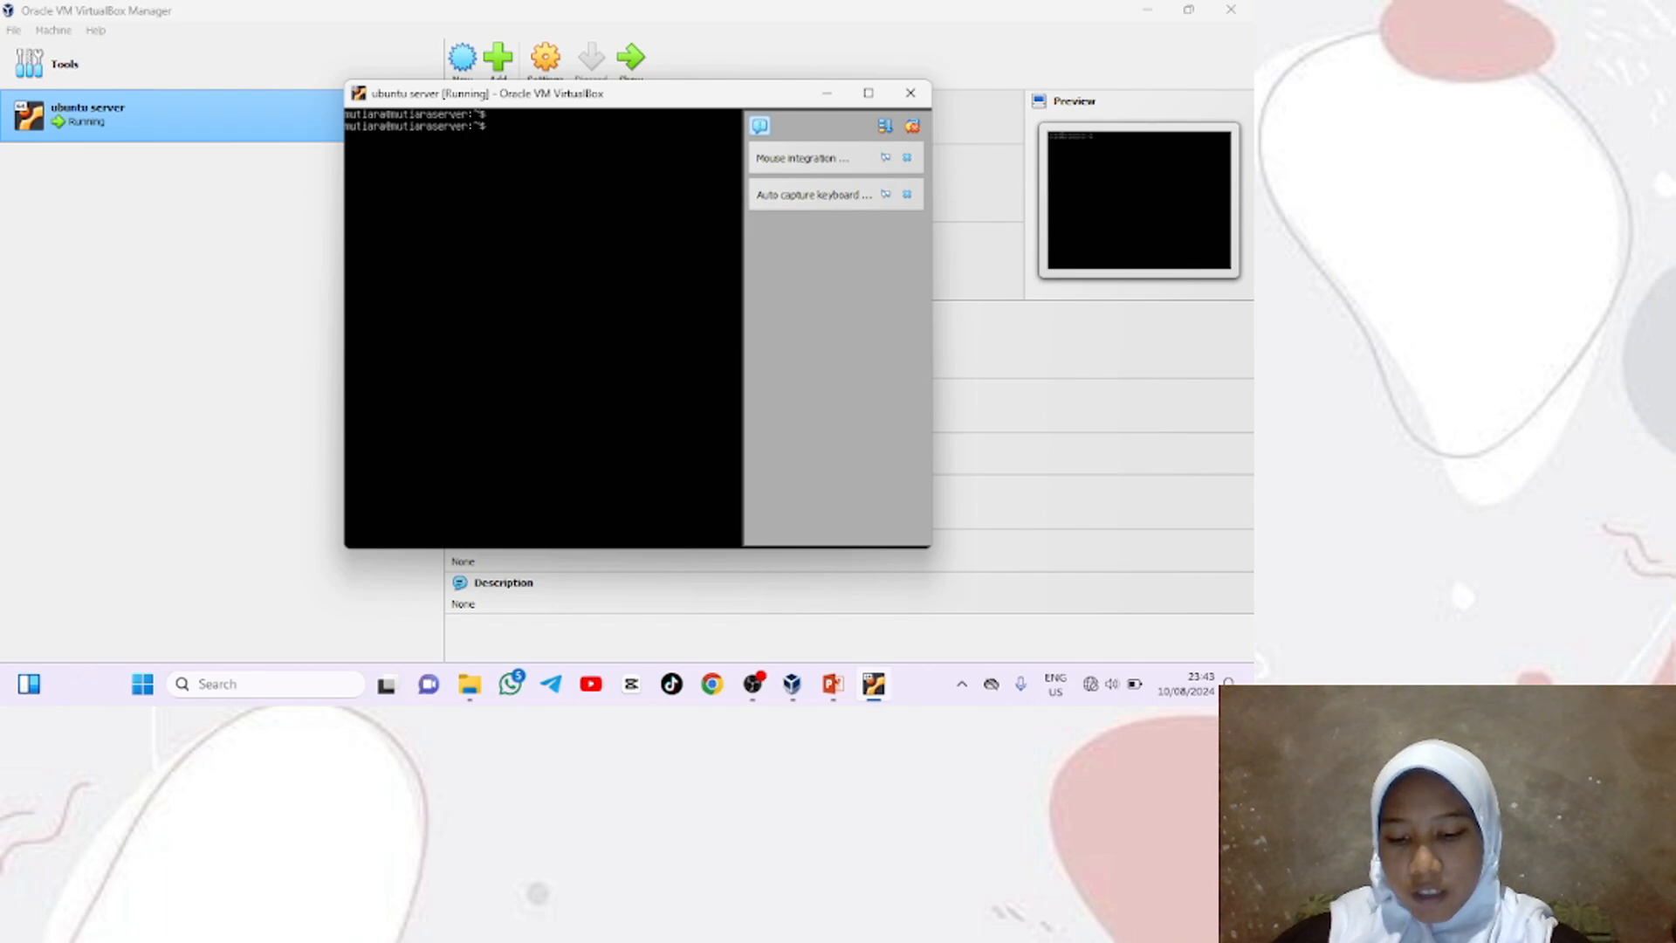
click(910, 93)
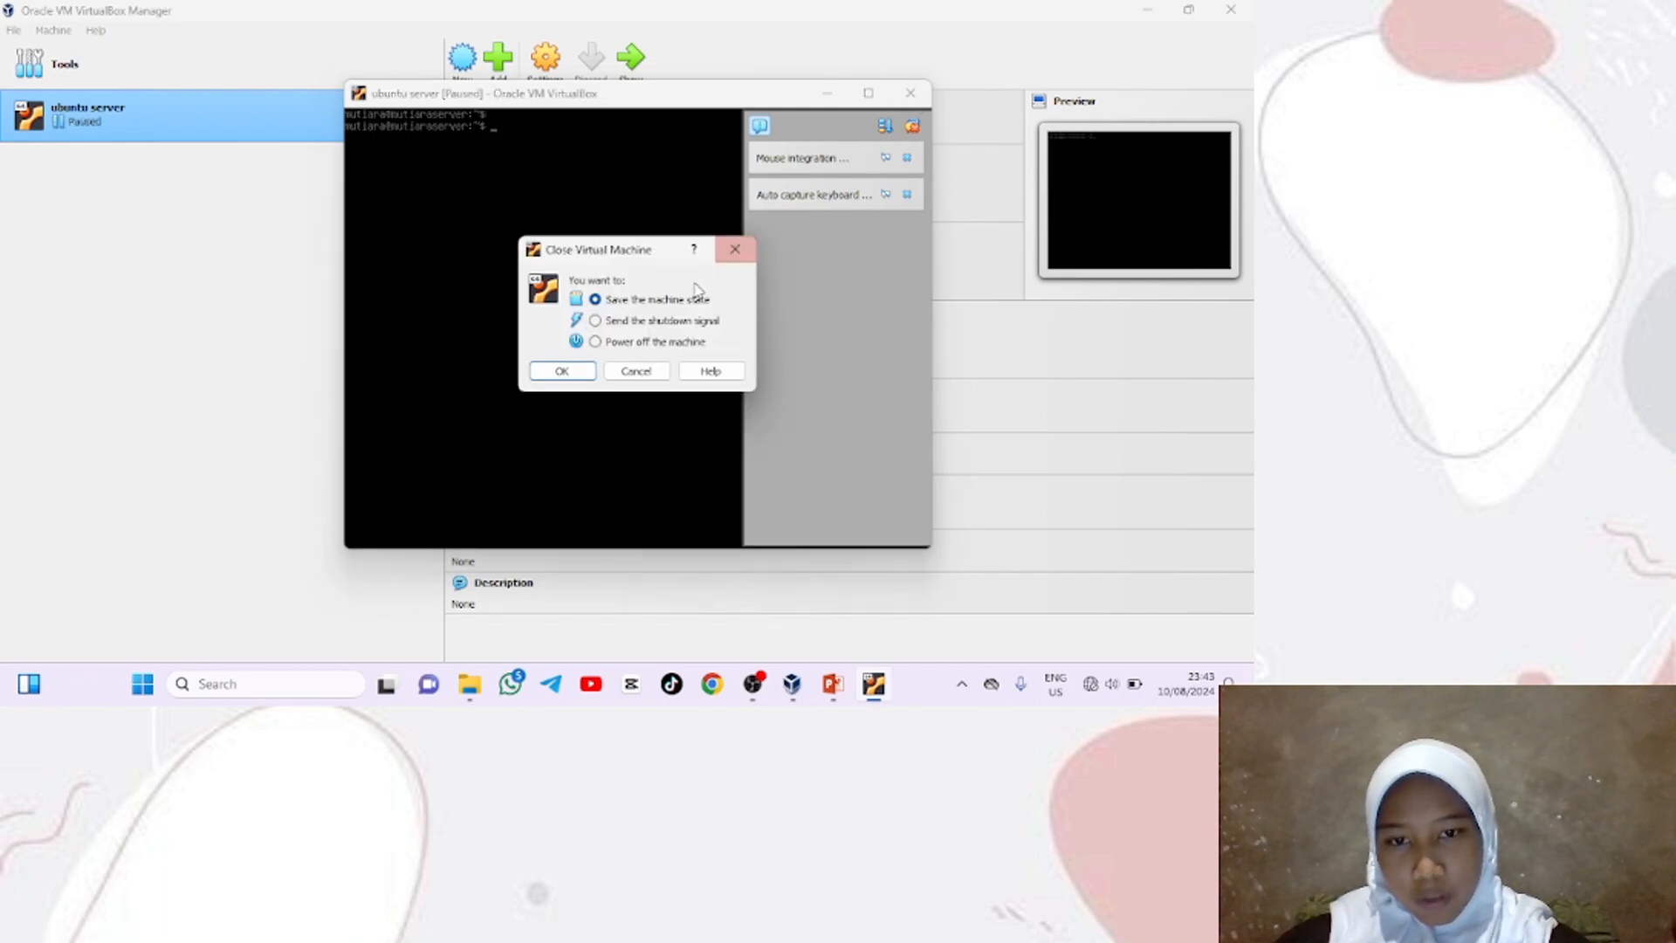
click(625, 343)
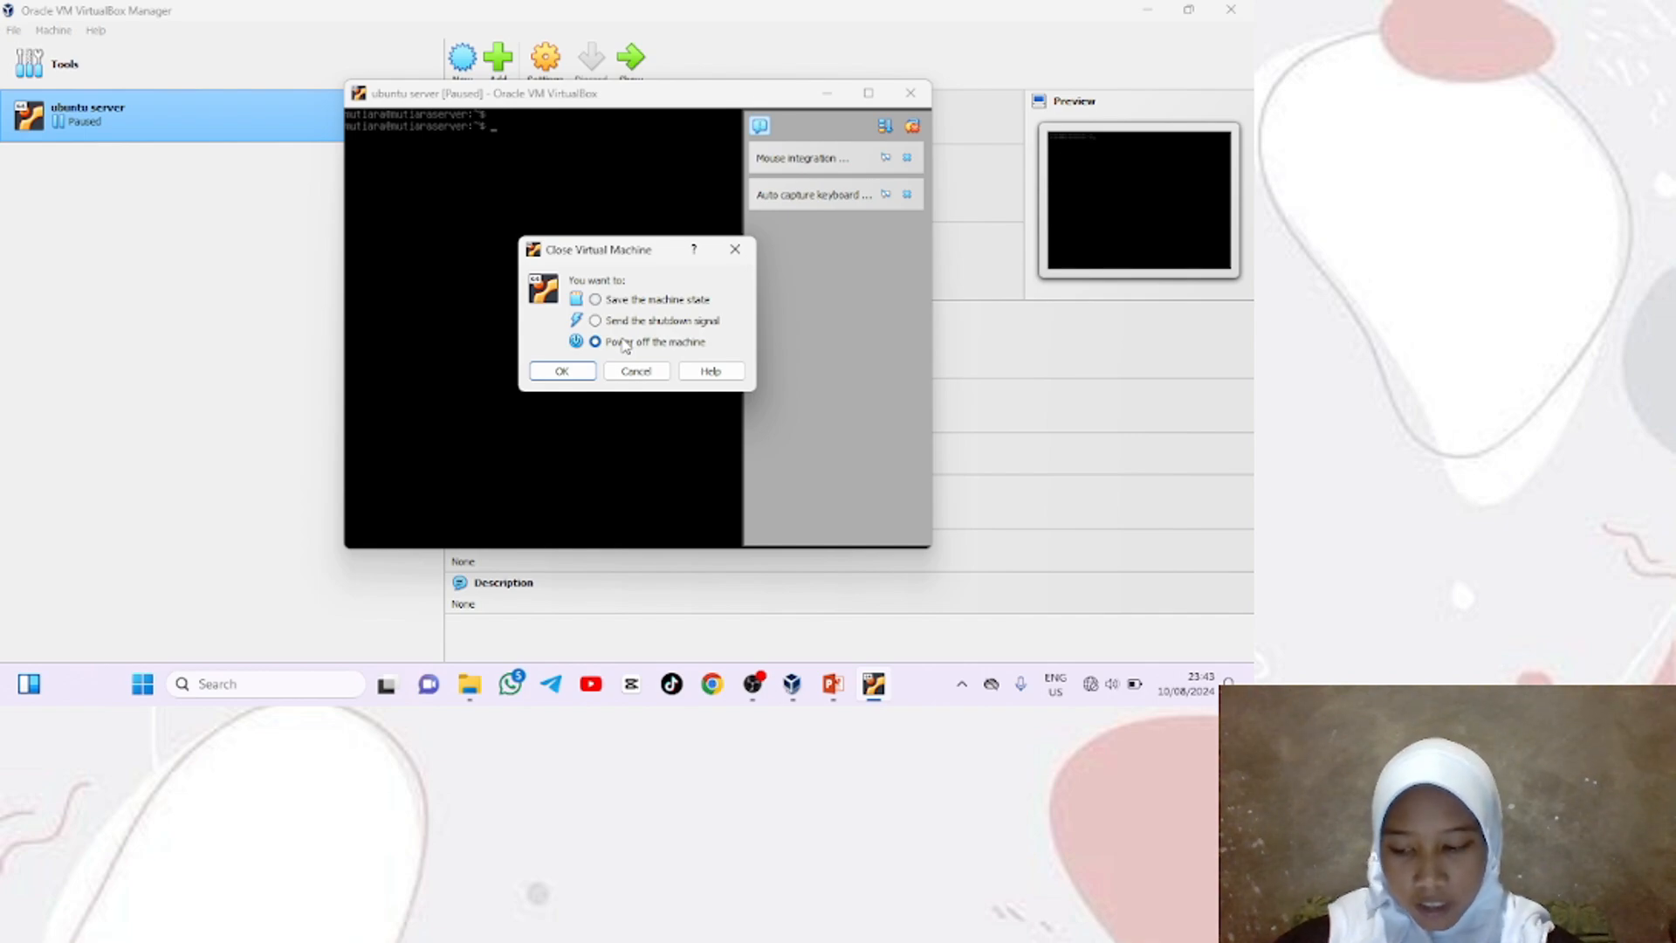
click(559, 374)
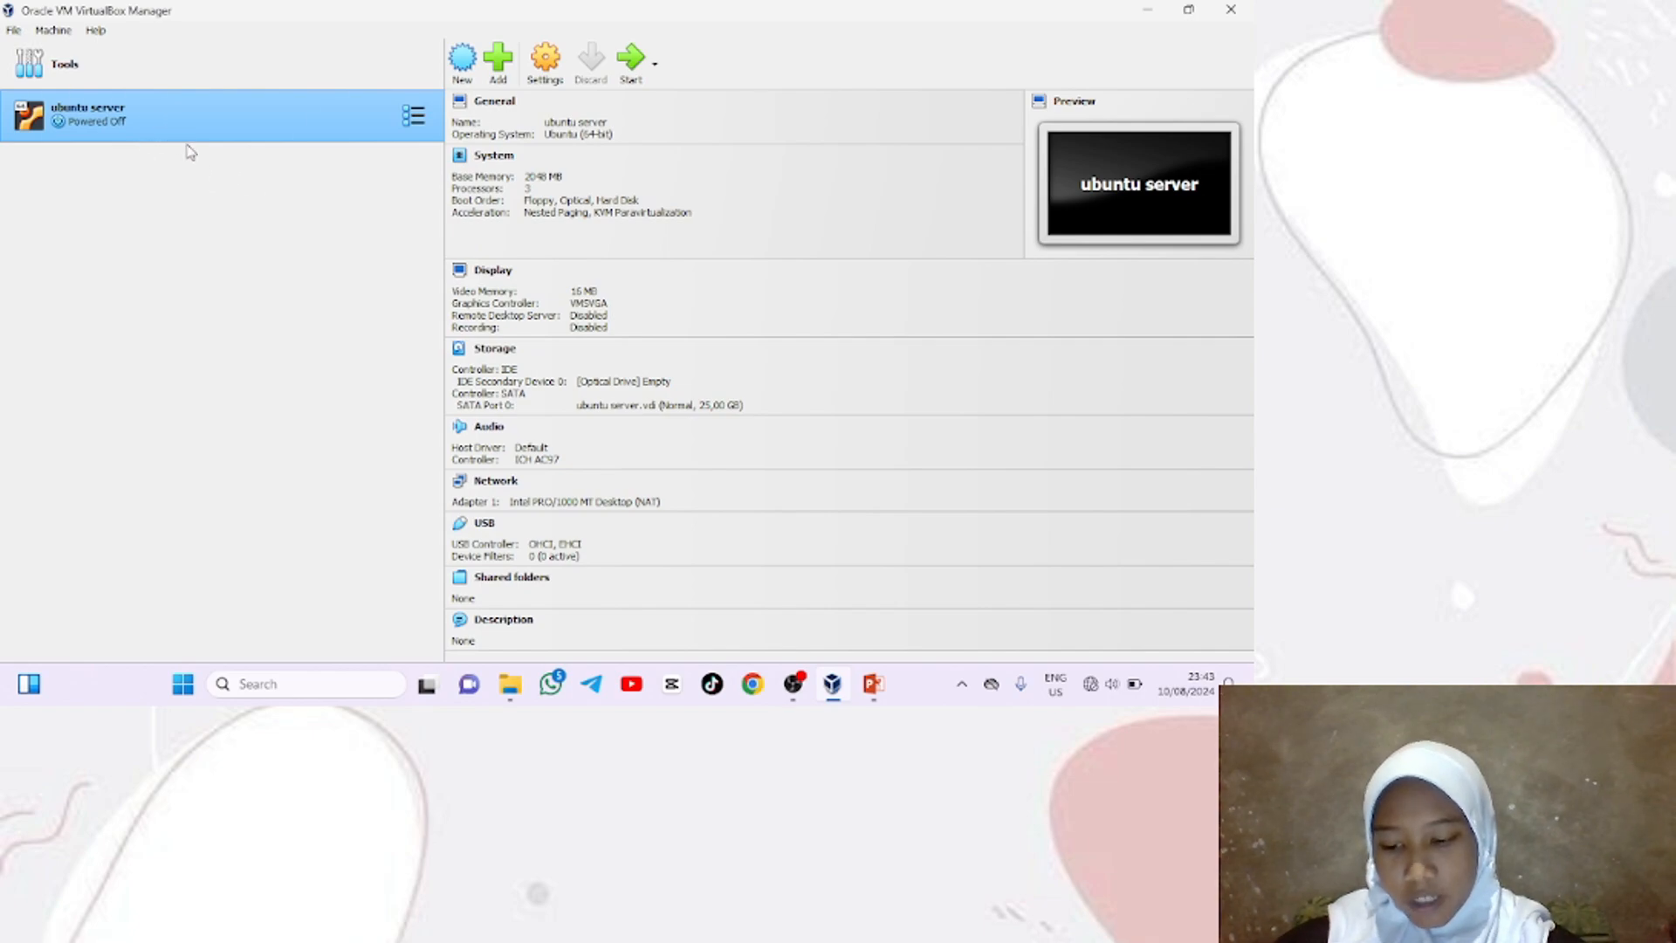
Start the powered-off ubuntu server virtual machine and log in with the account's username and password
click(645, 59)
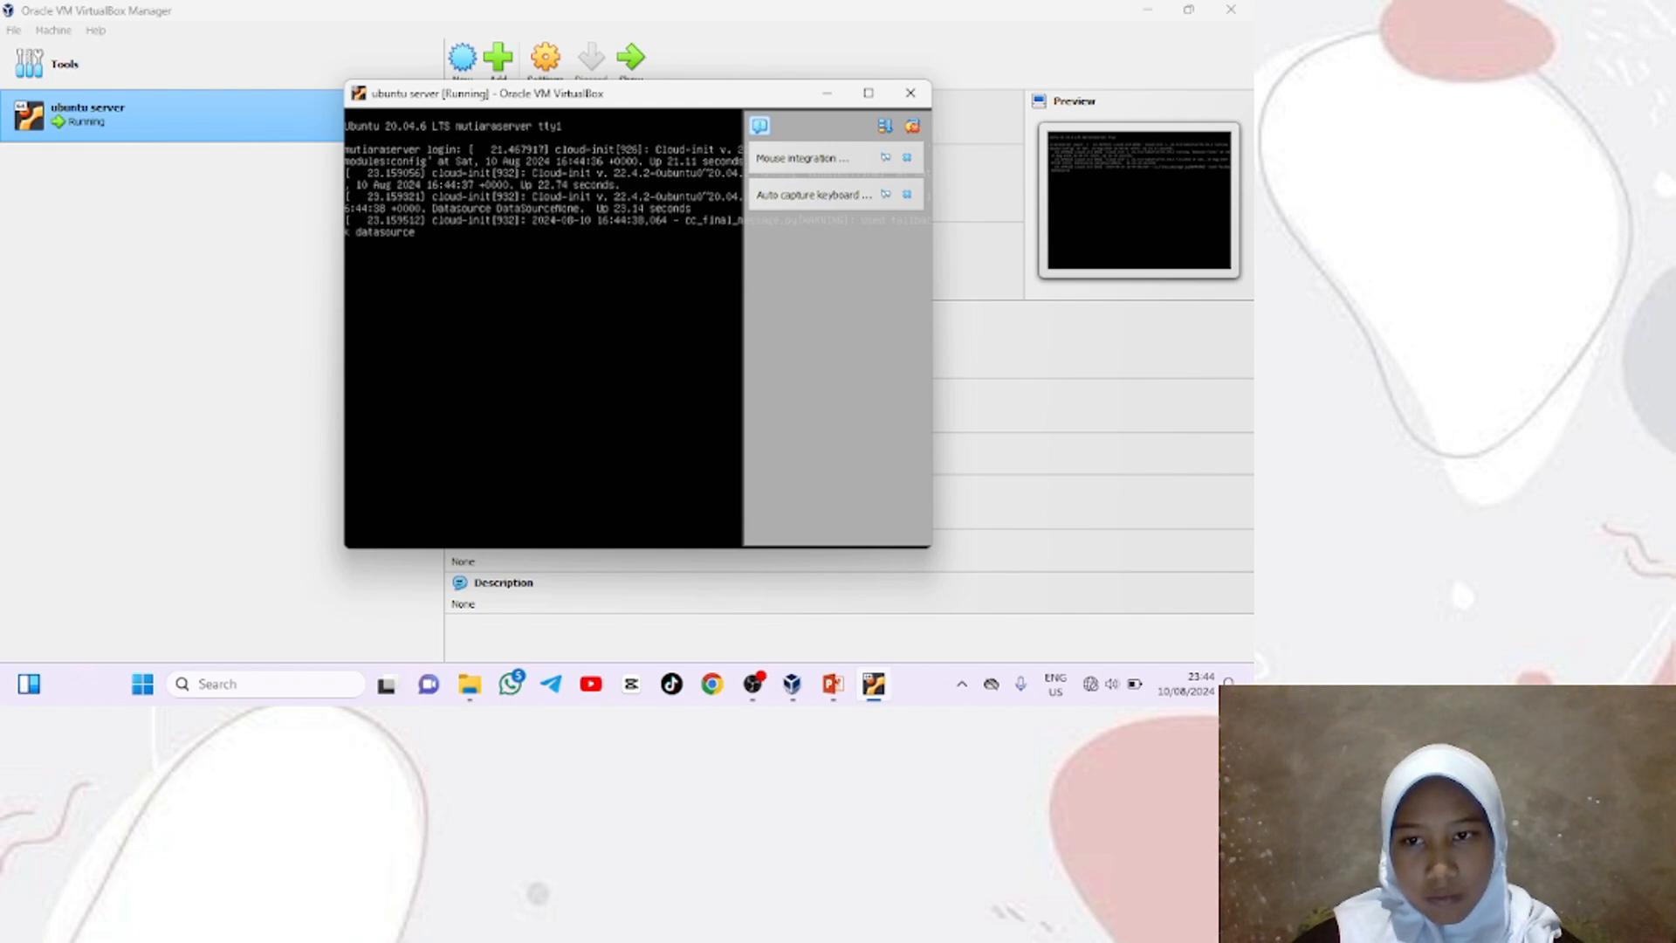
key(Return)
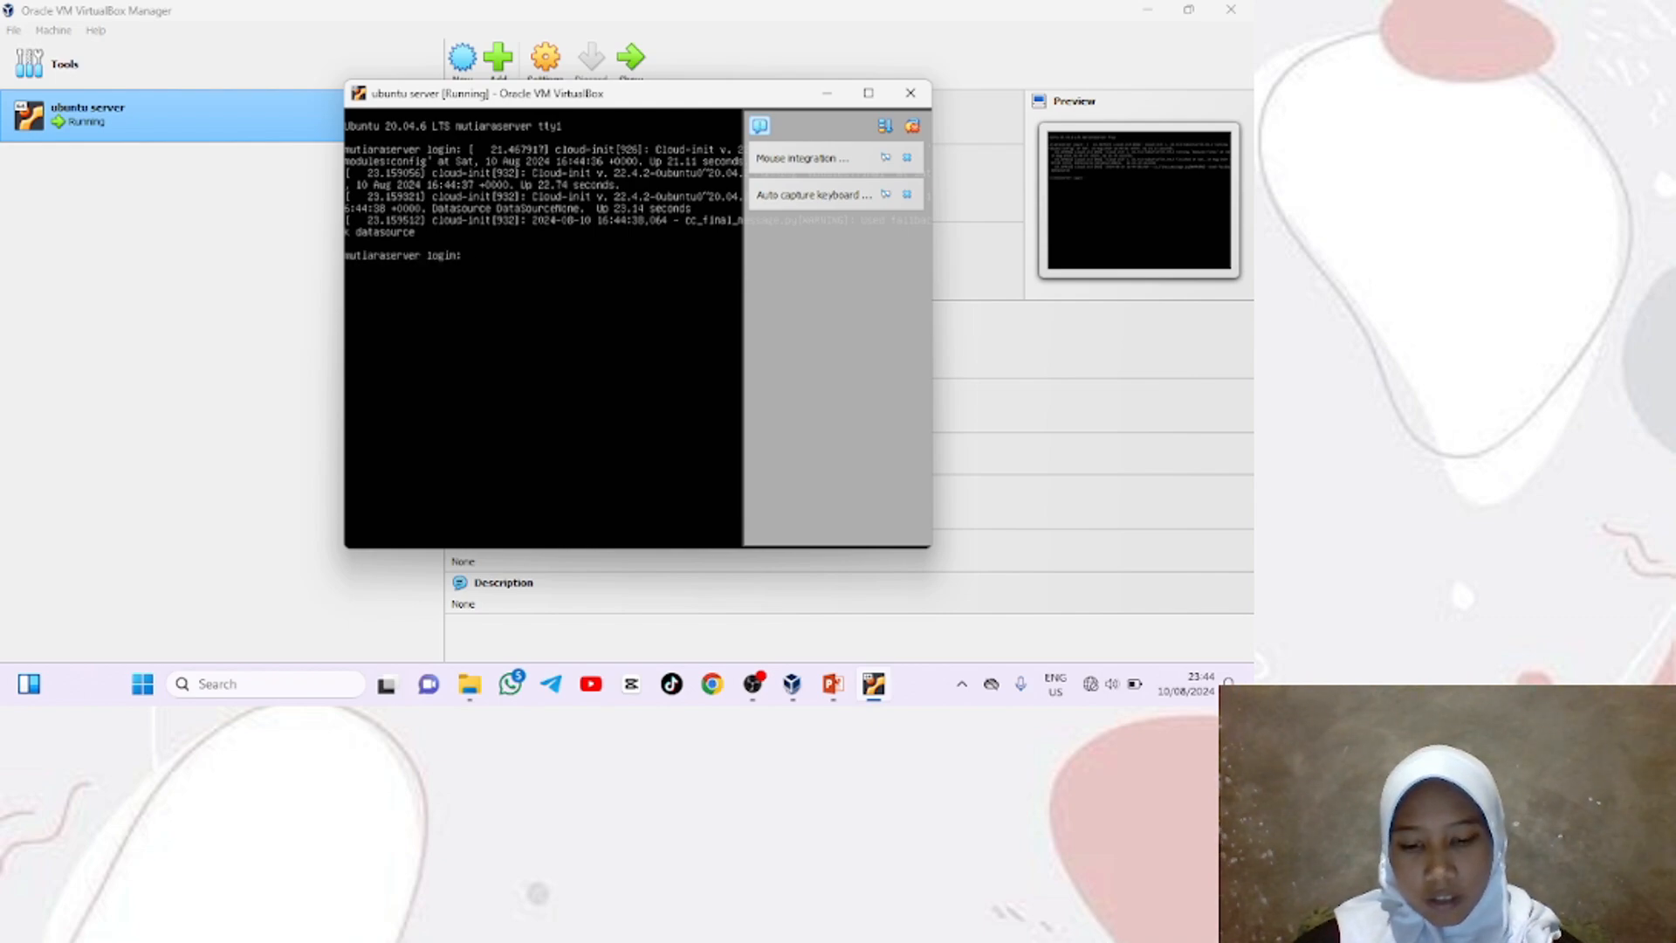
text(mu)
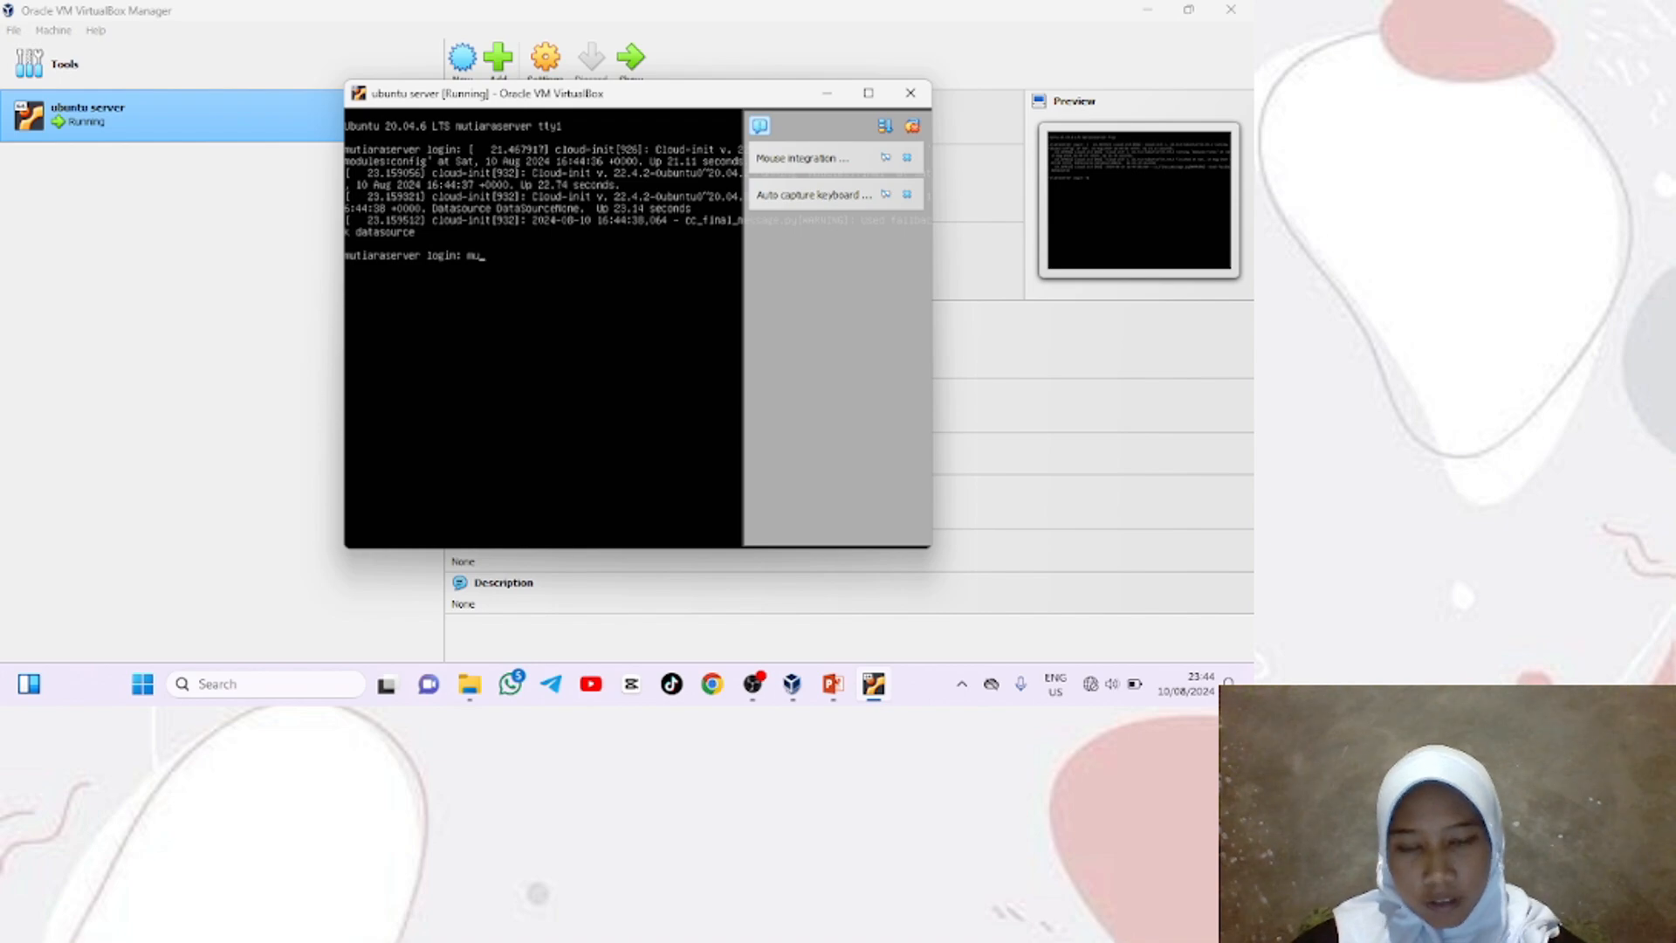
key(BackSpace)
key(BackSpace)
text(m)
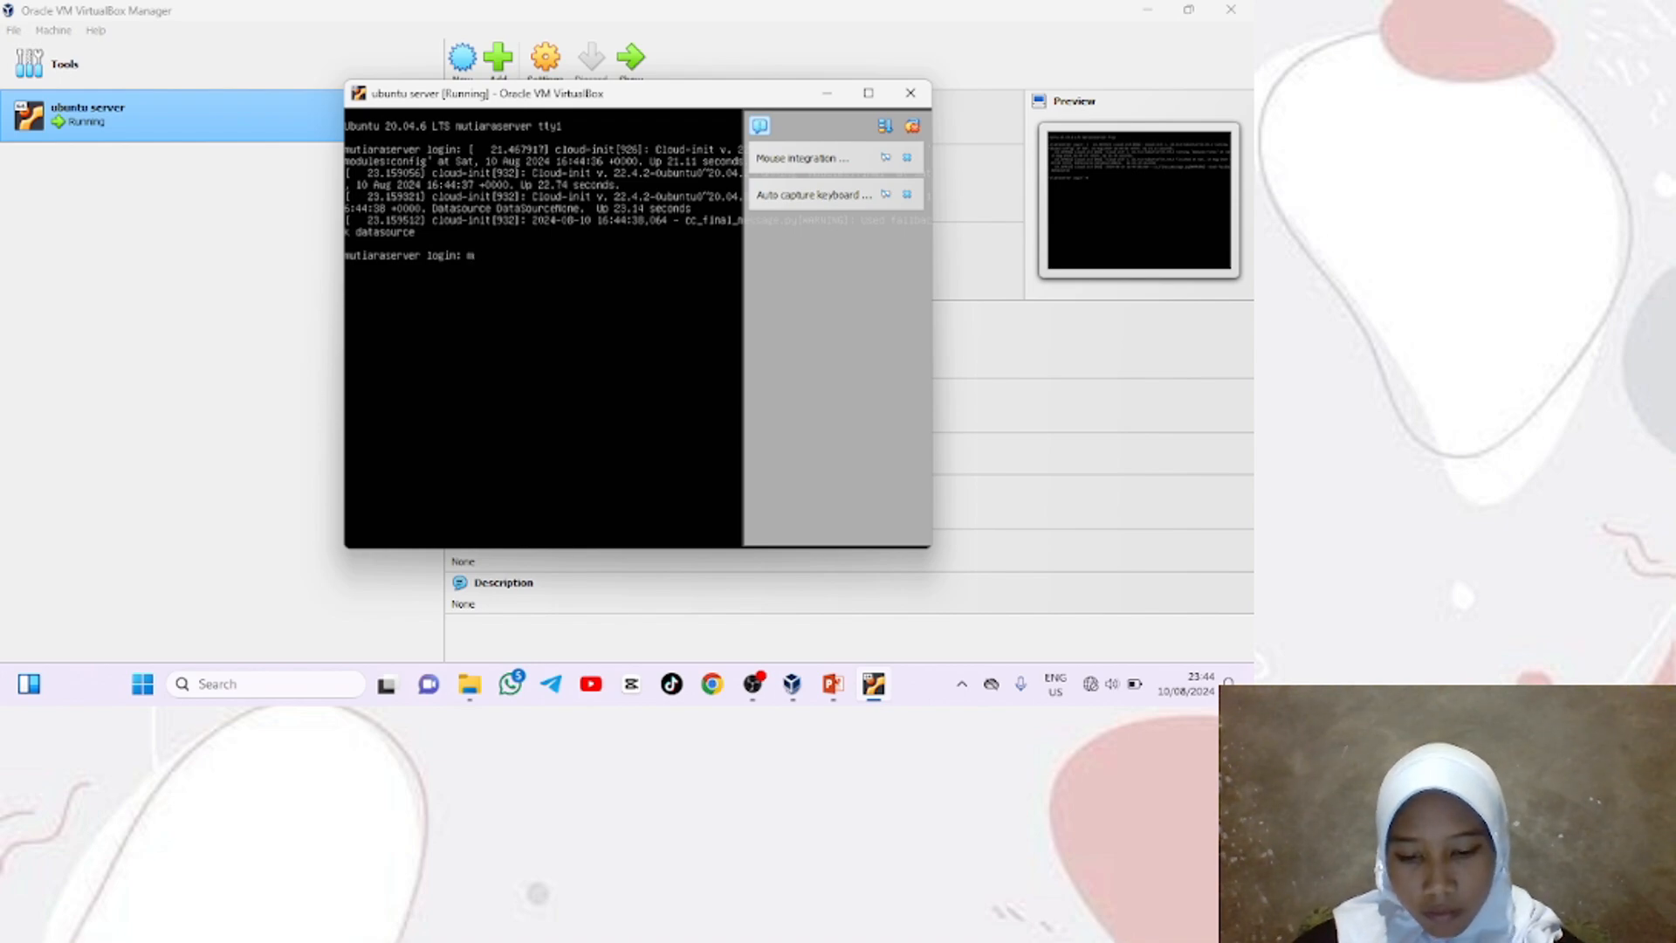
text(ut)
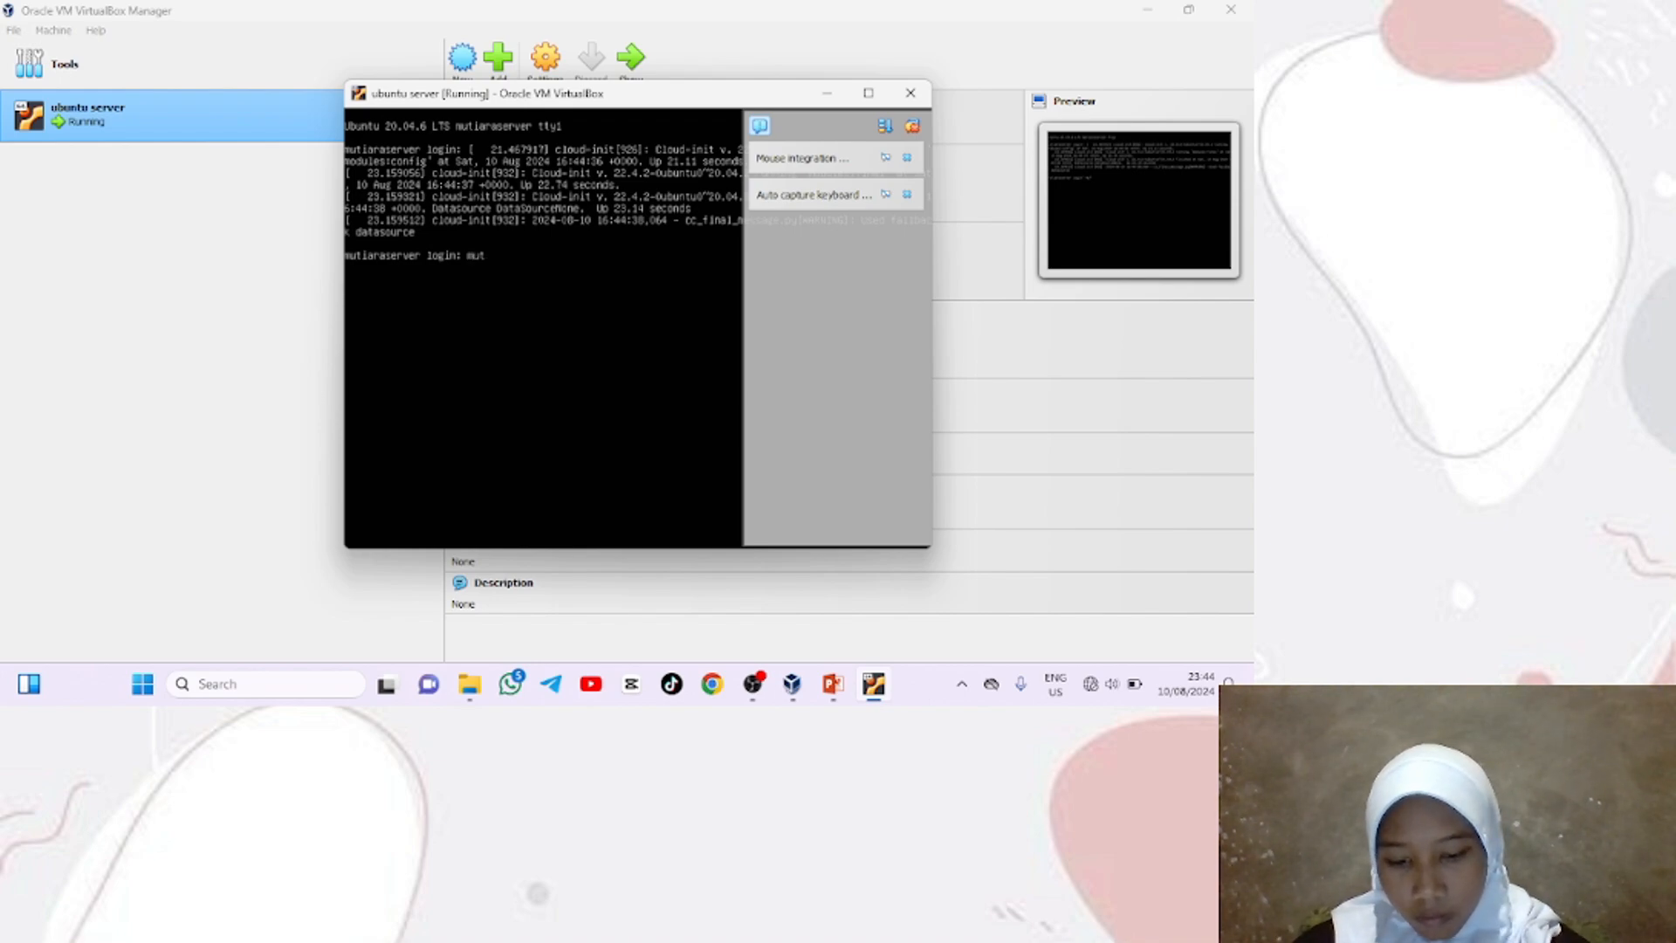
text(iara)
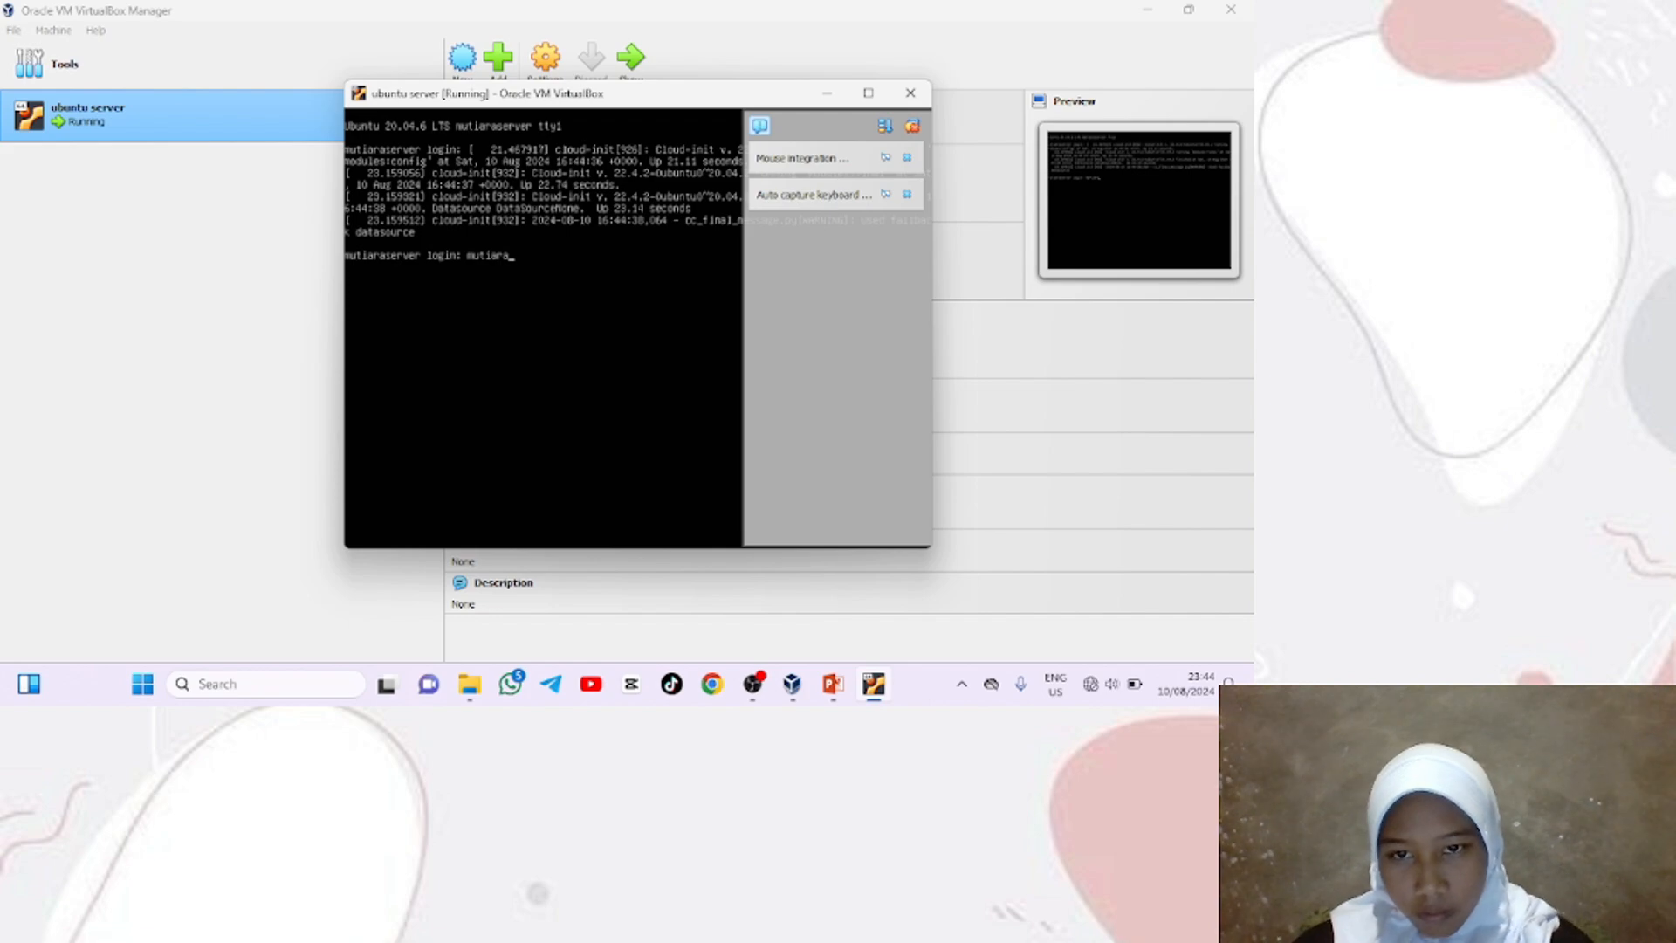
key(Return)
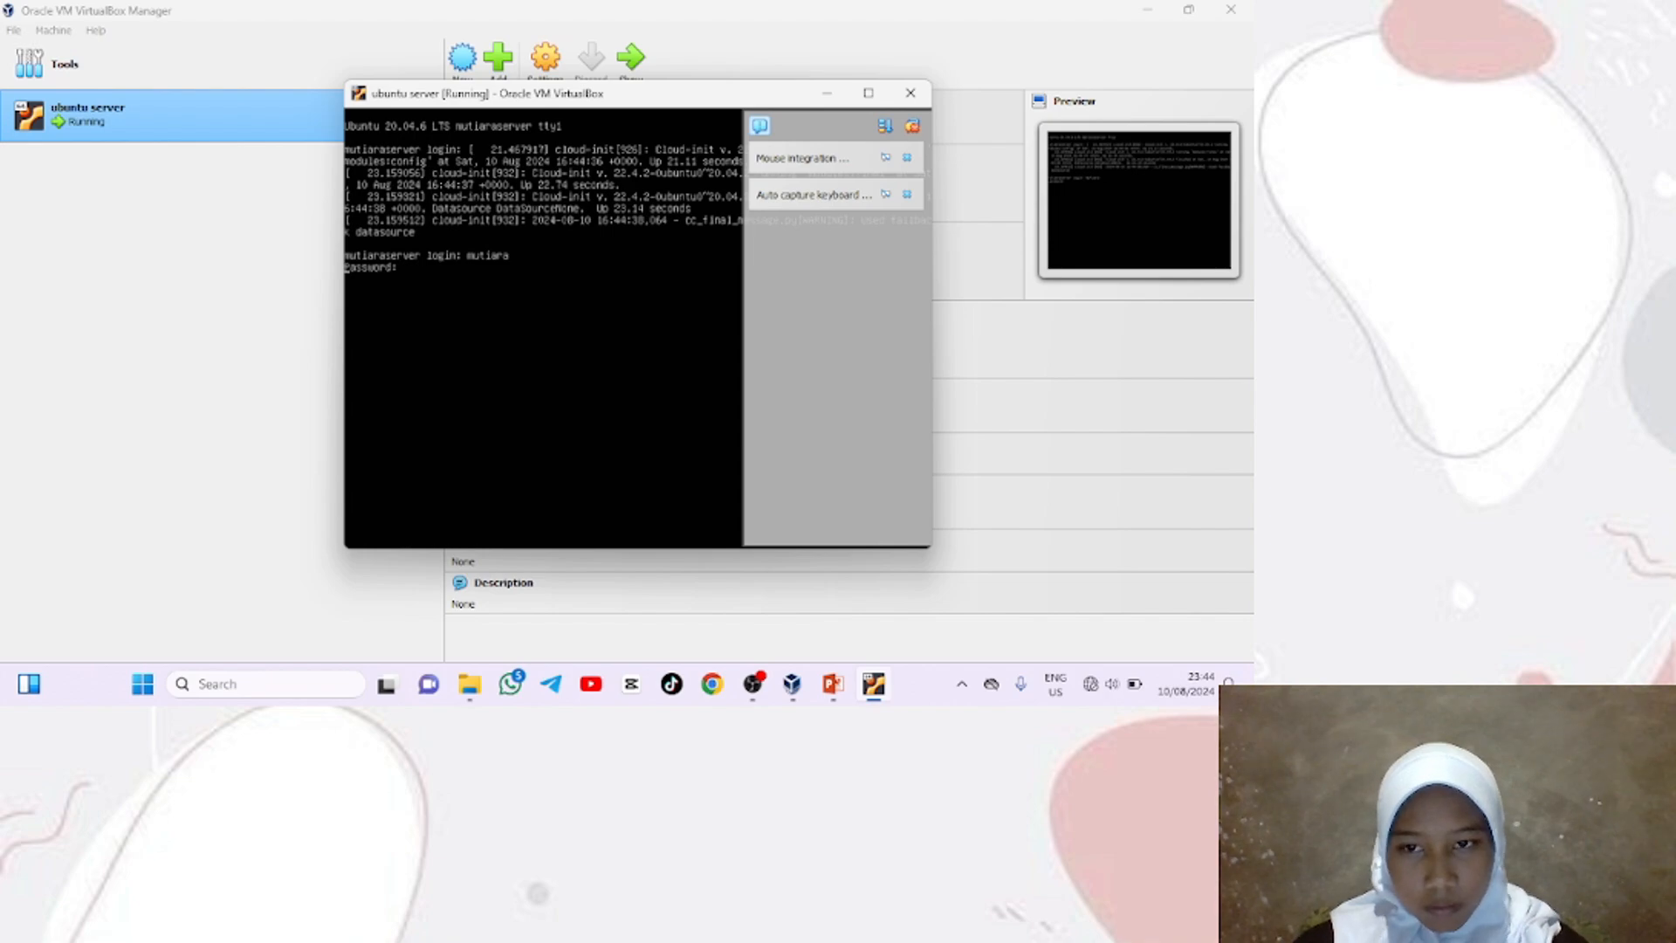
key(Return)
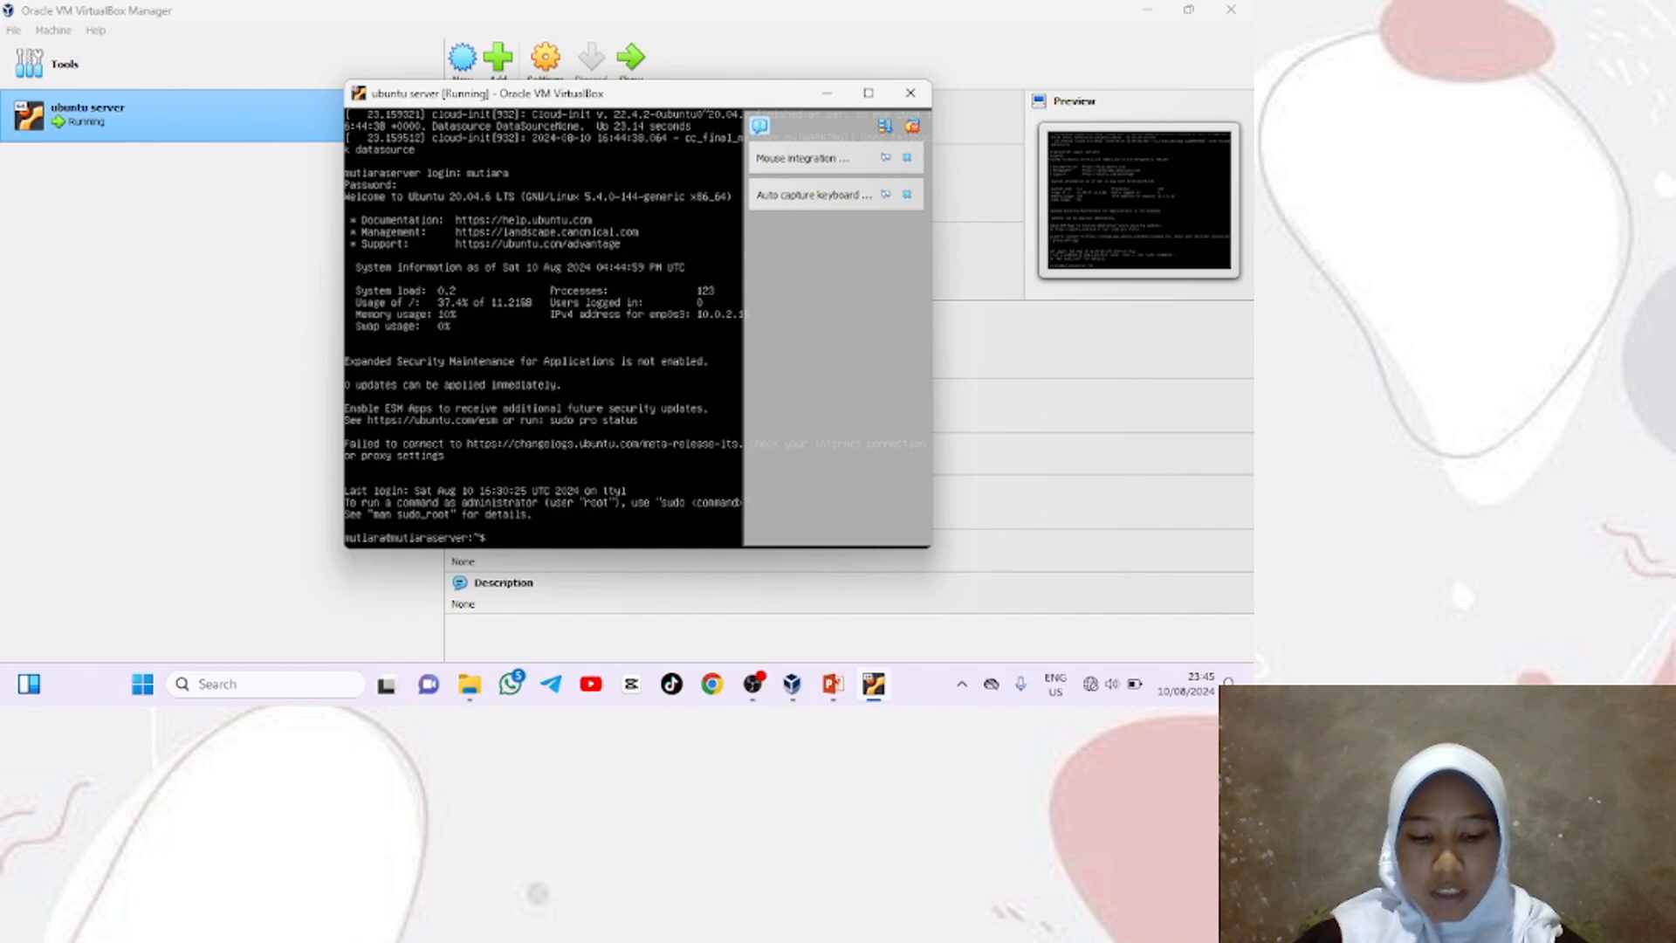
key(Return)
key(Return)
key(Return)
key(Return)
key(Return)
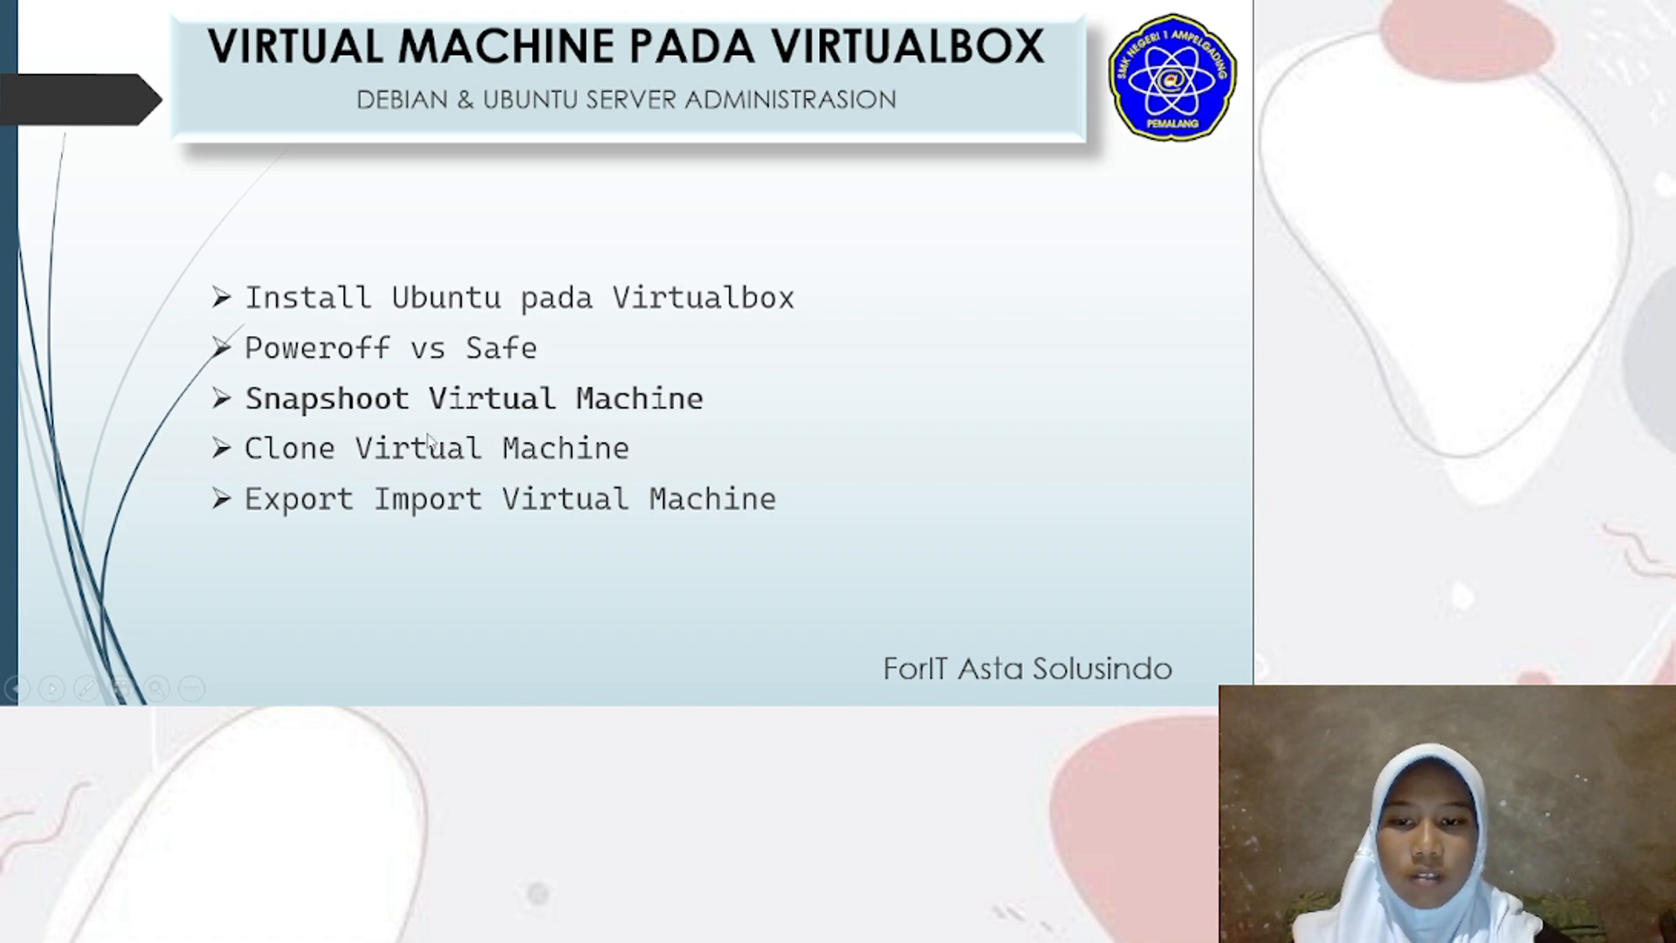
click(884, 432)
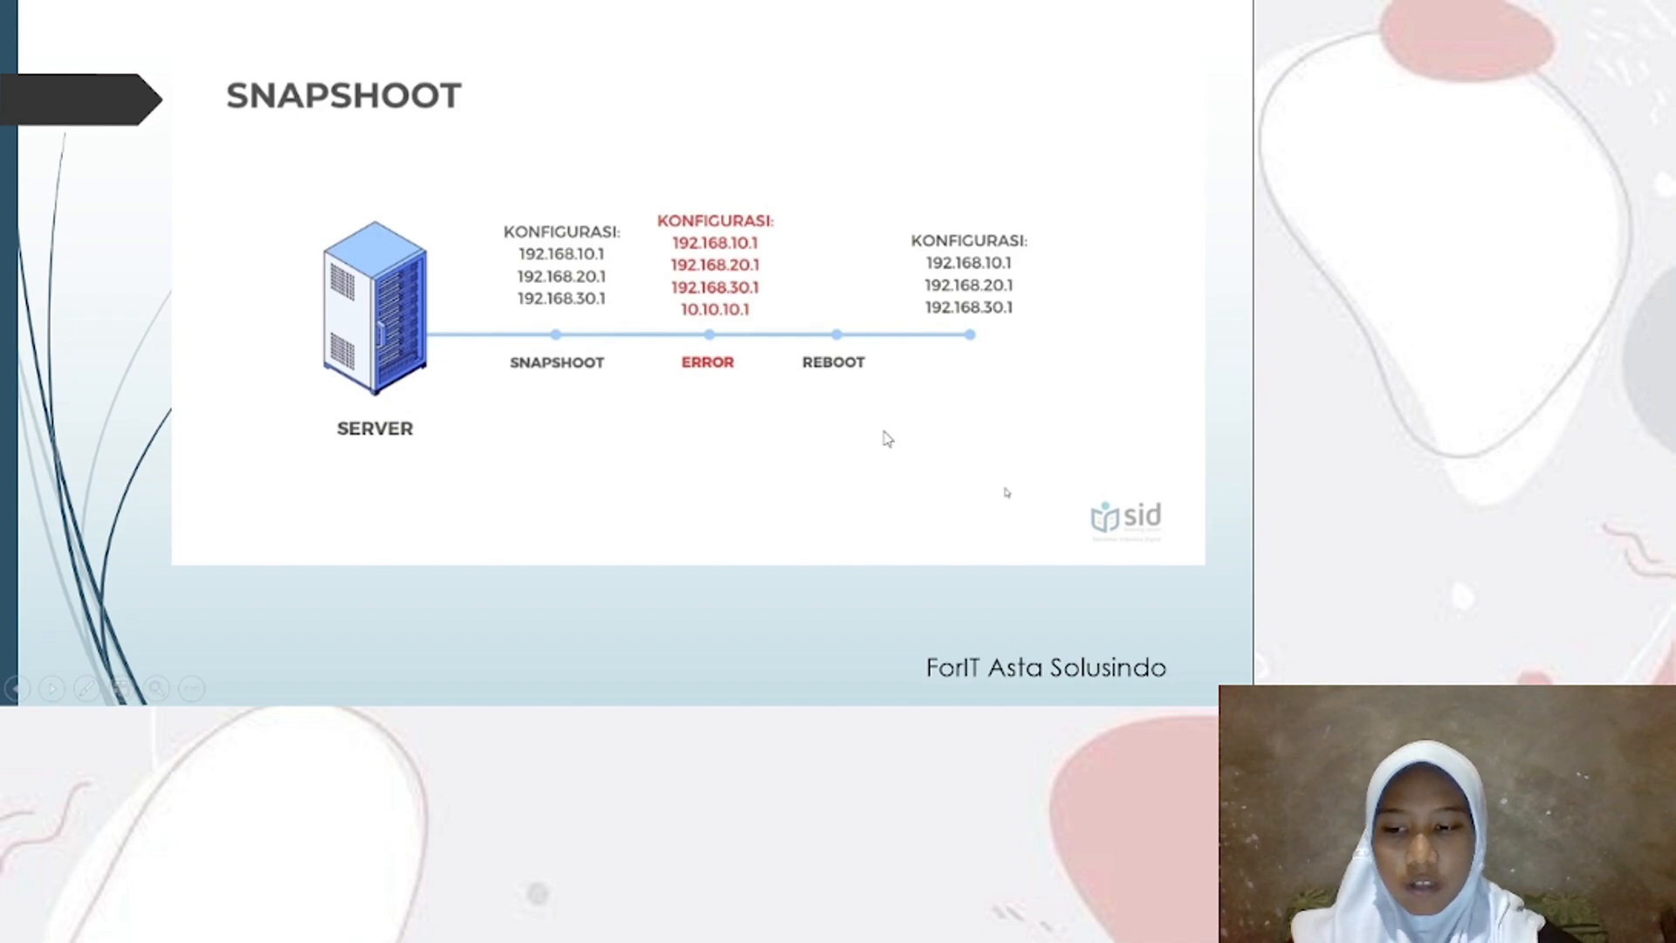
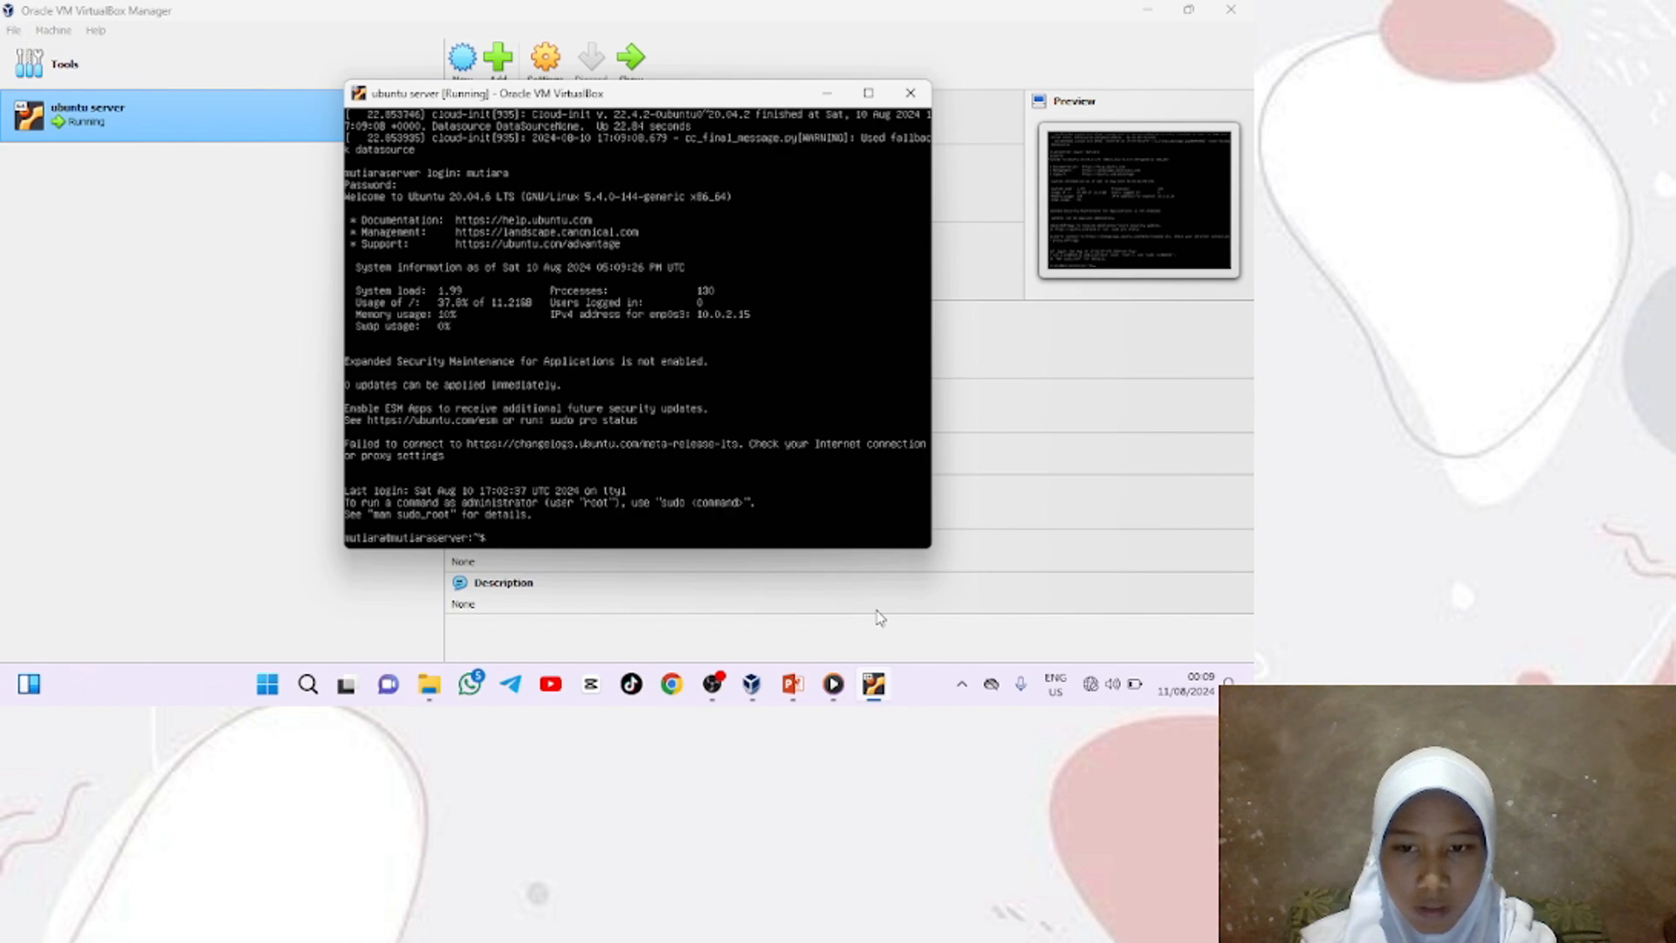
List the contents of the home directory on the server with the ls command
key(Return)
key(Return)
key(Return)
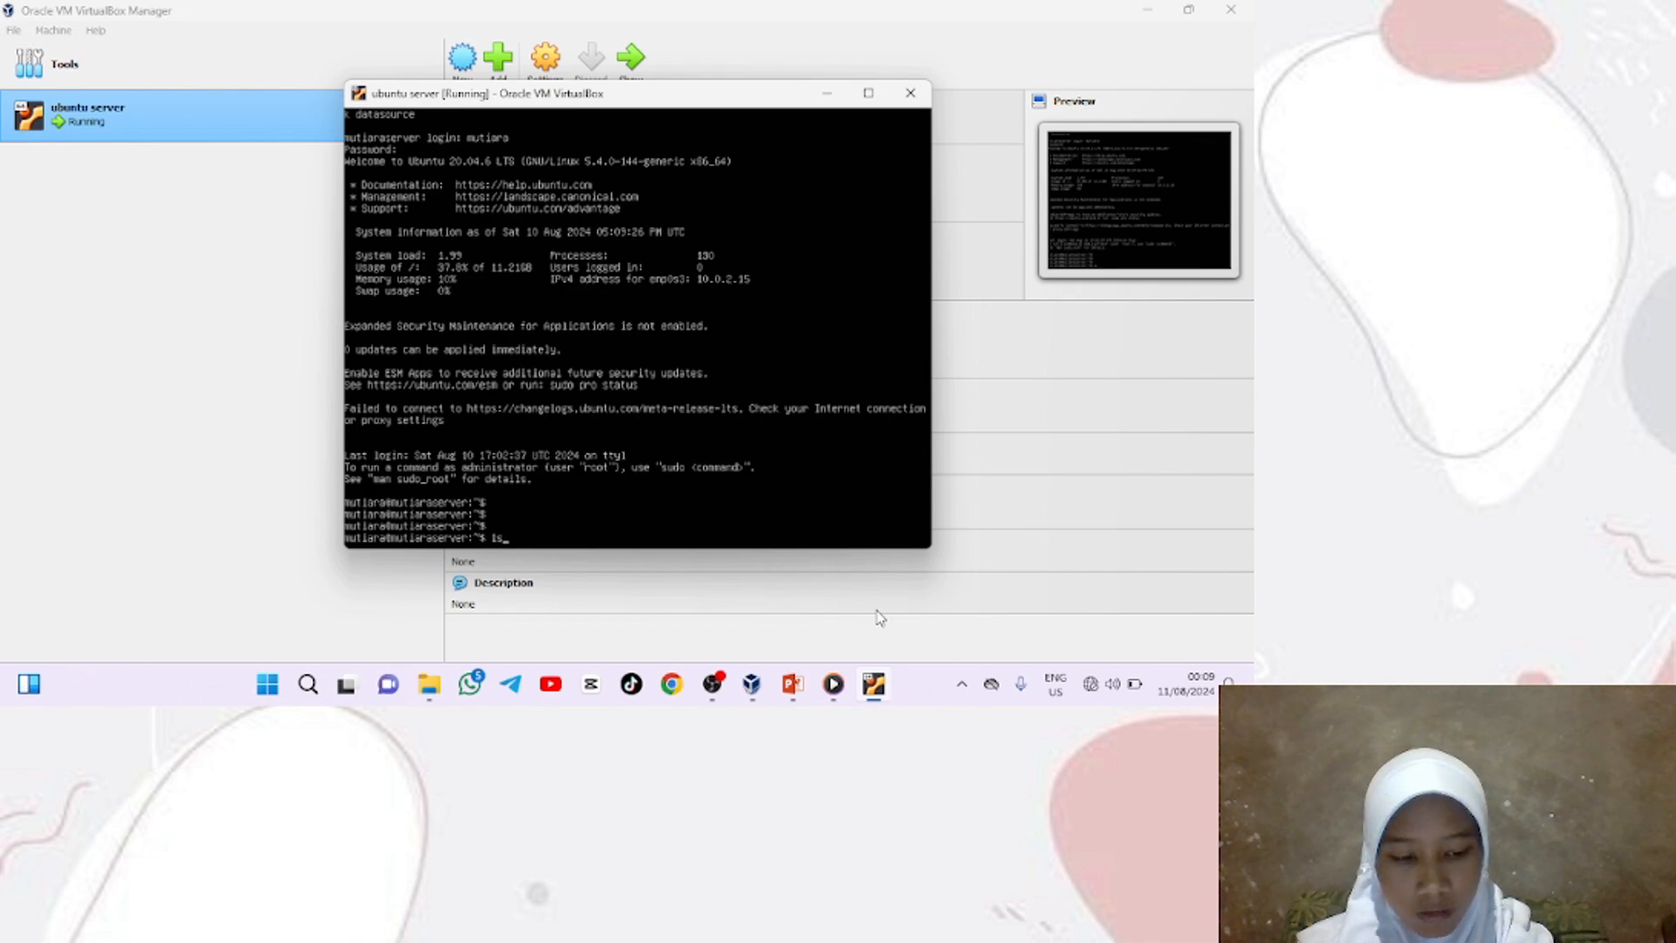
key(Return)
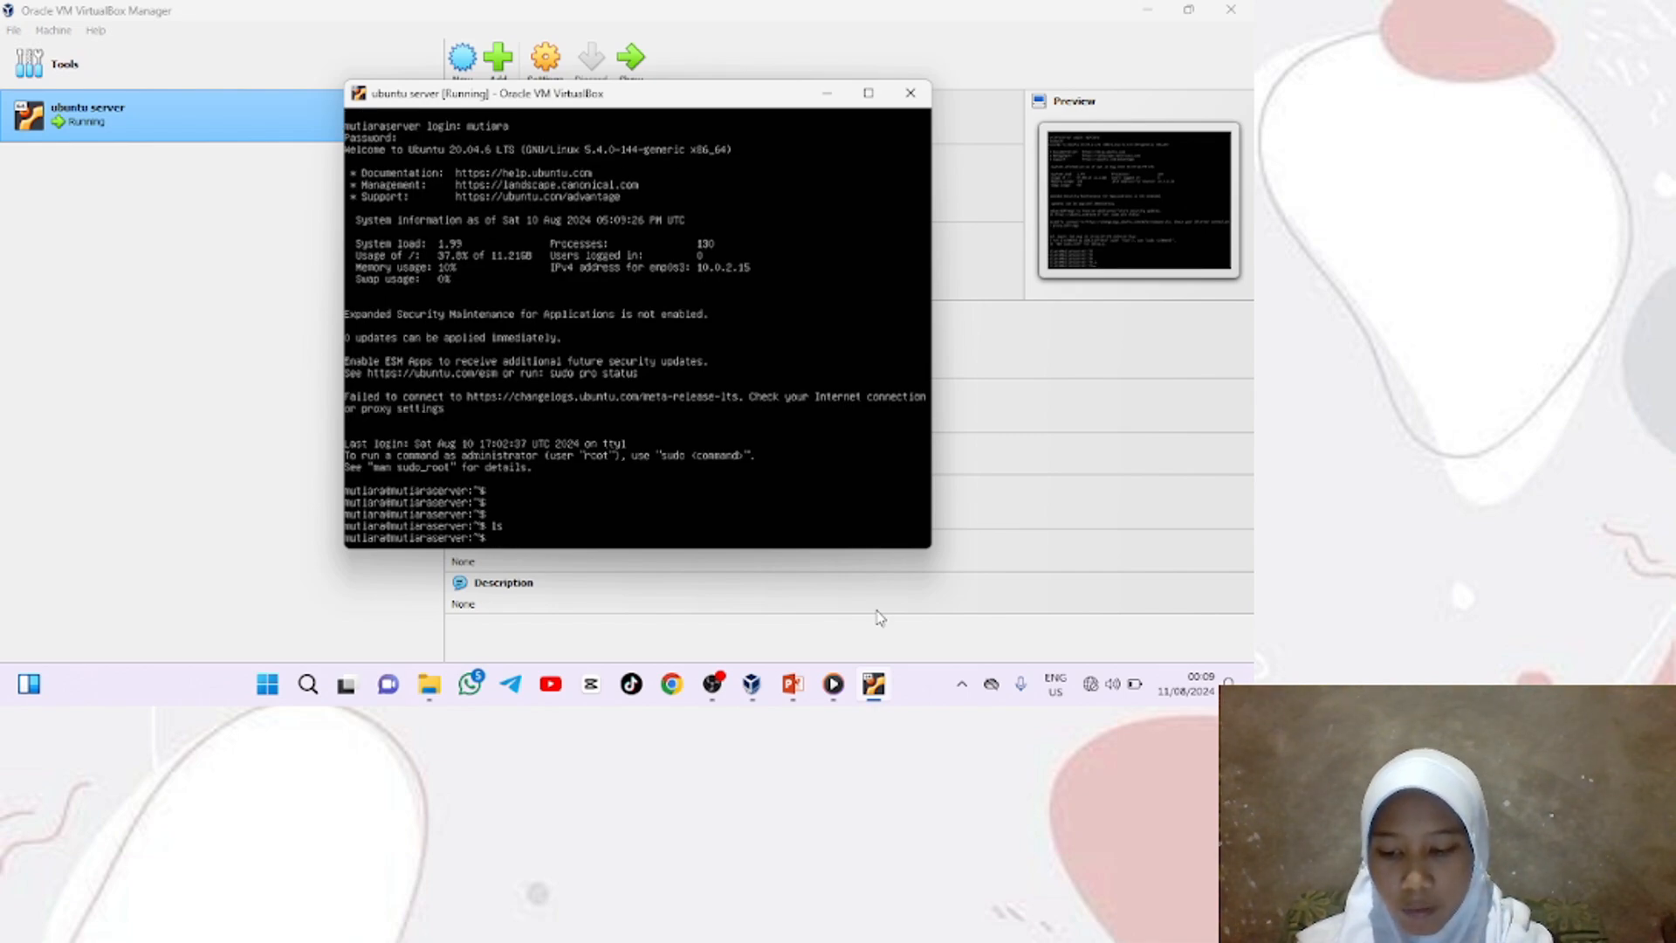
key(Return)
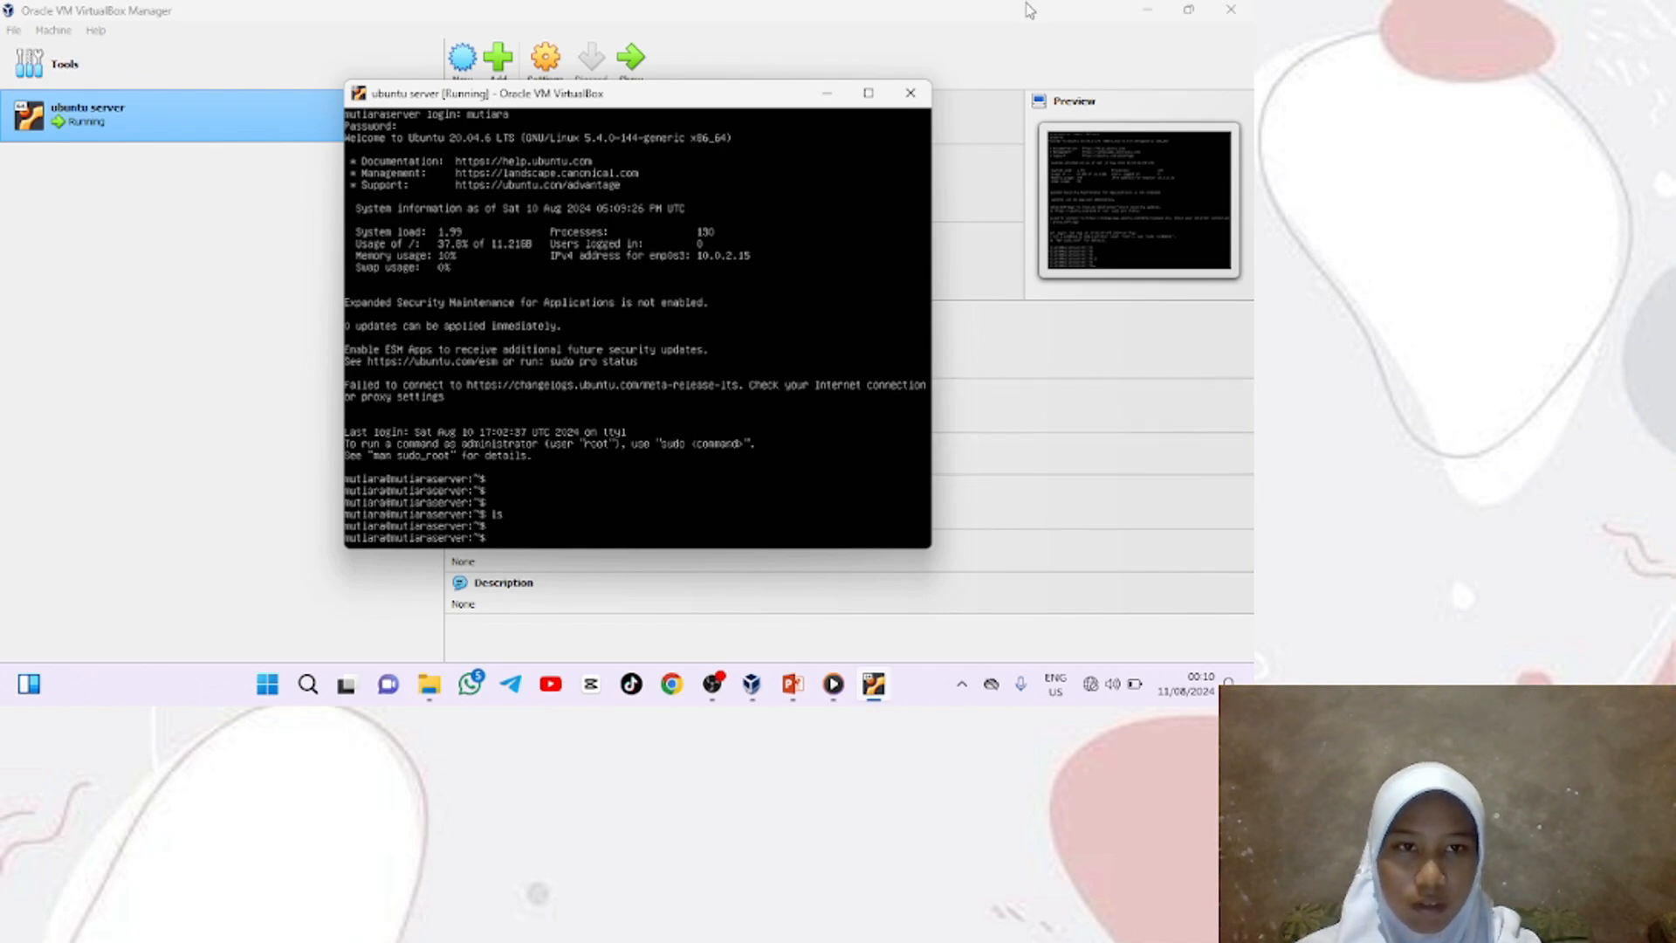
Power off the ubuntu server virtual machine and open its Snapshots view with the current state selected
click(910, 93)
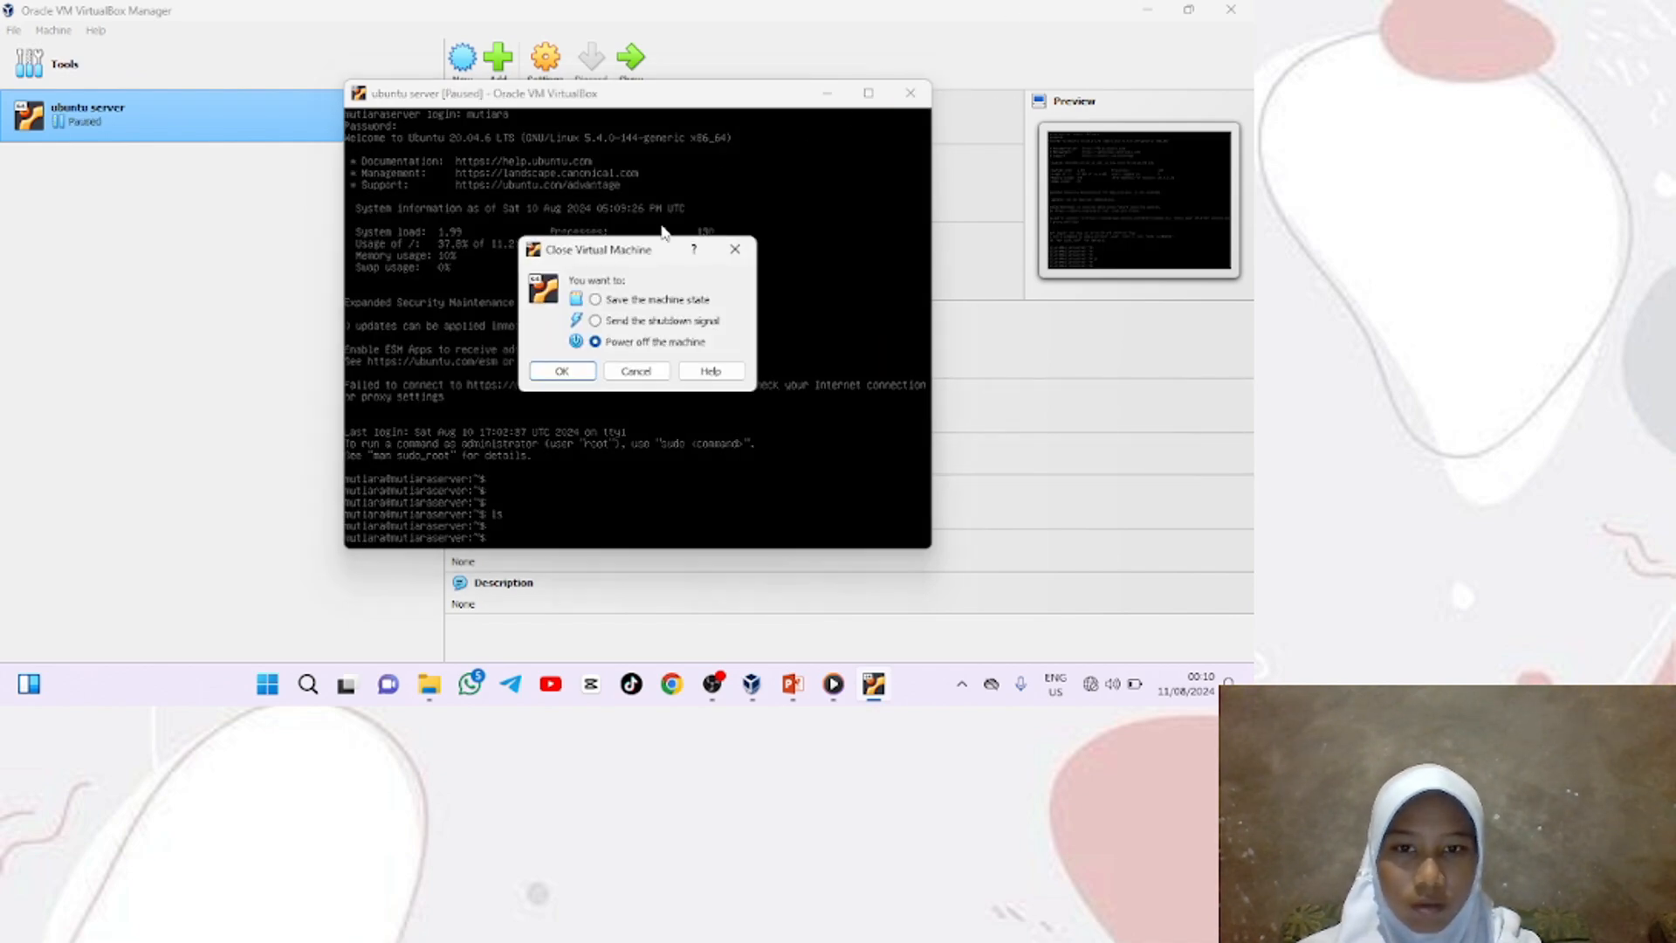
click(563, 372)
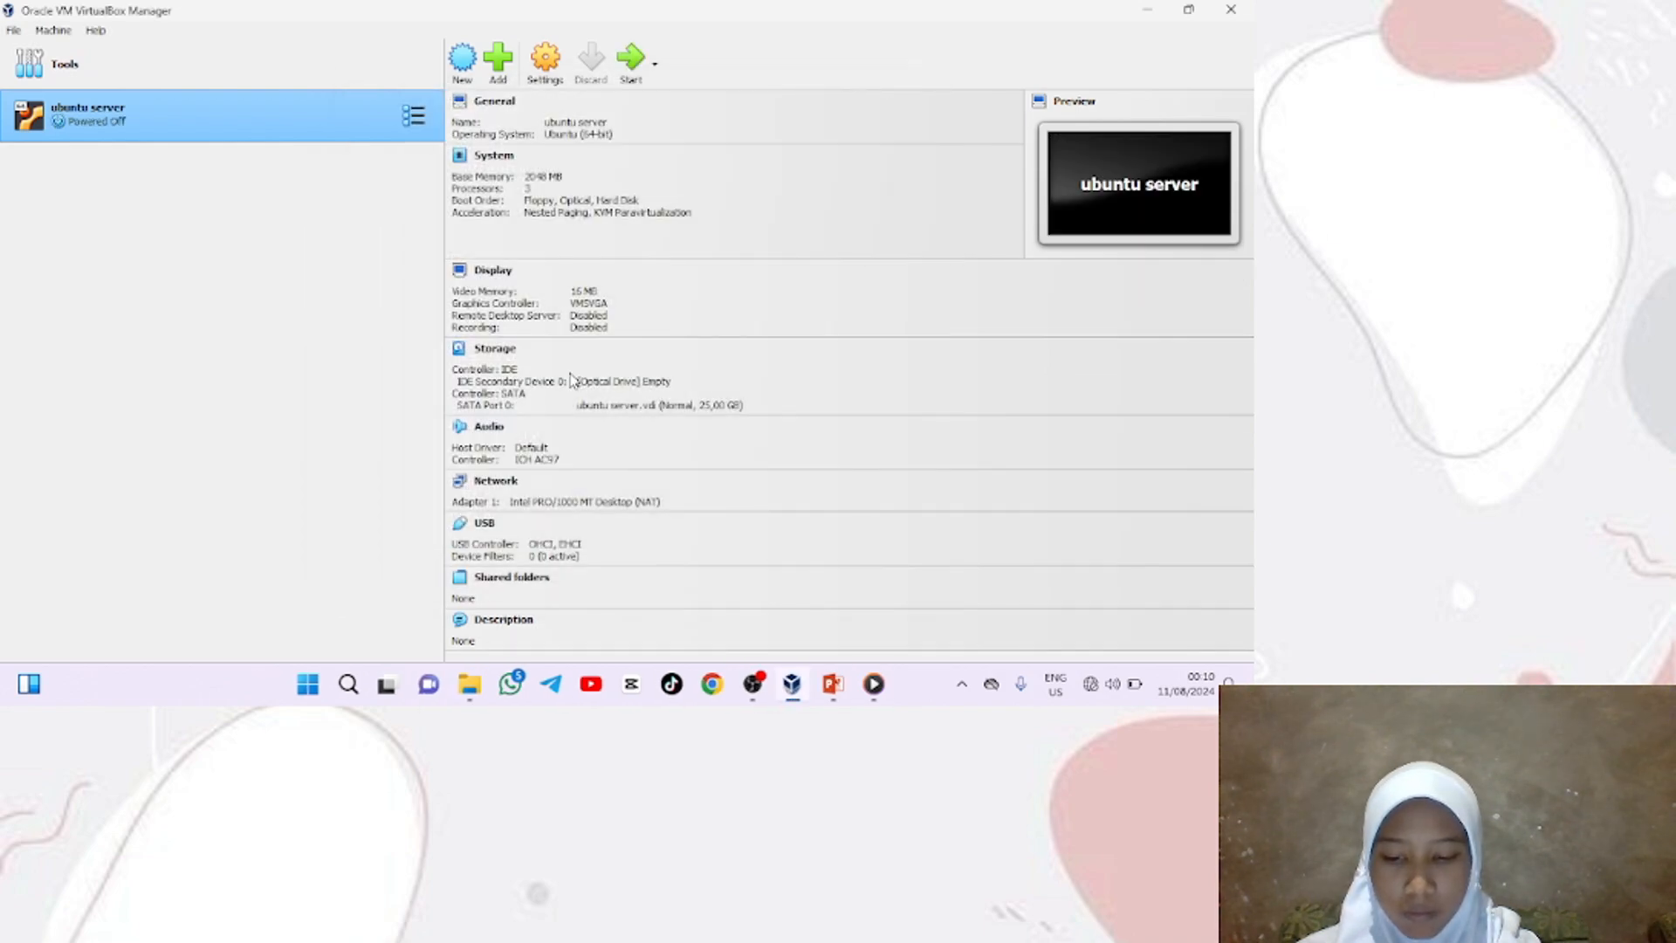
click(413, 114)
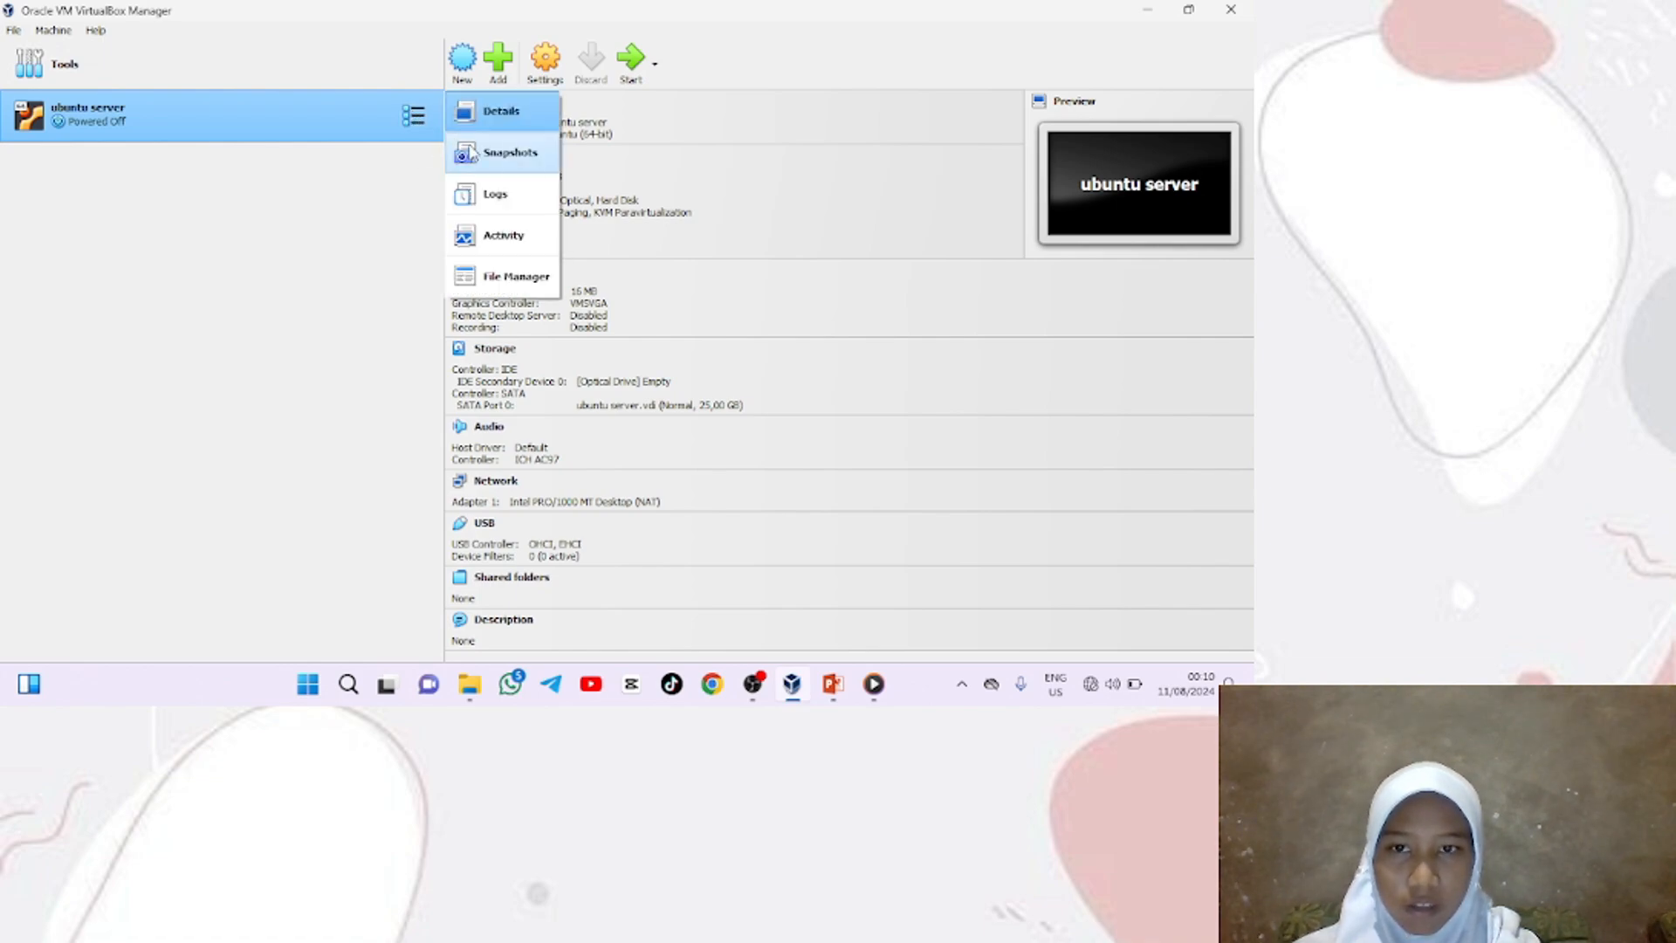
click(472, 152)
click(488, 119)
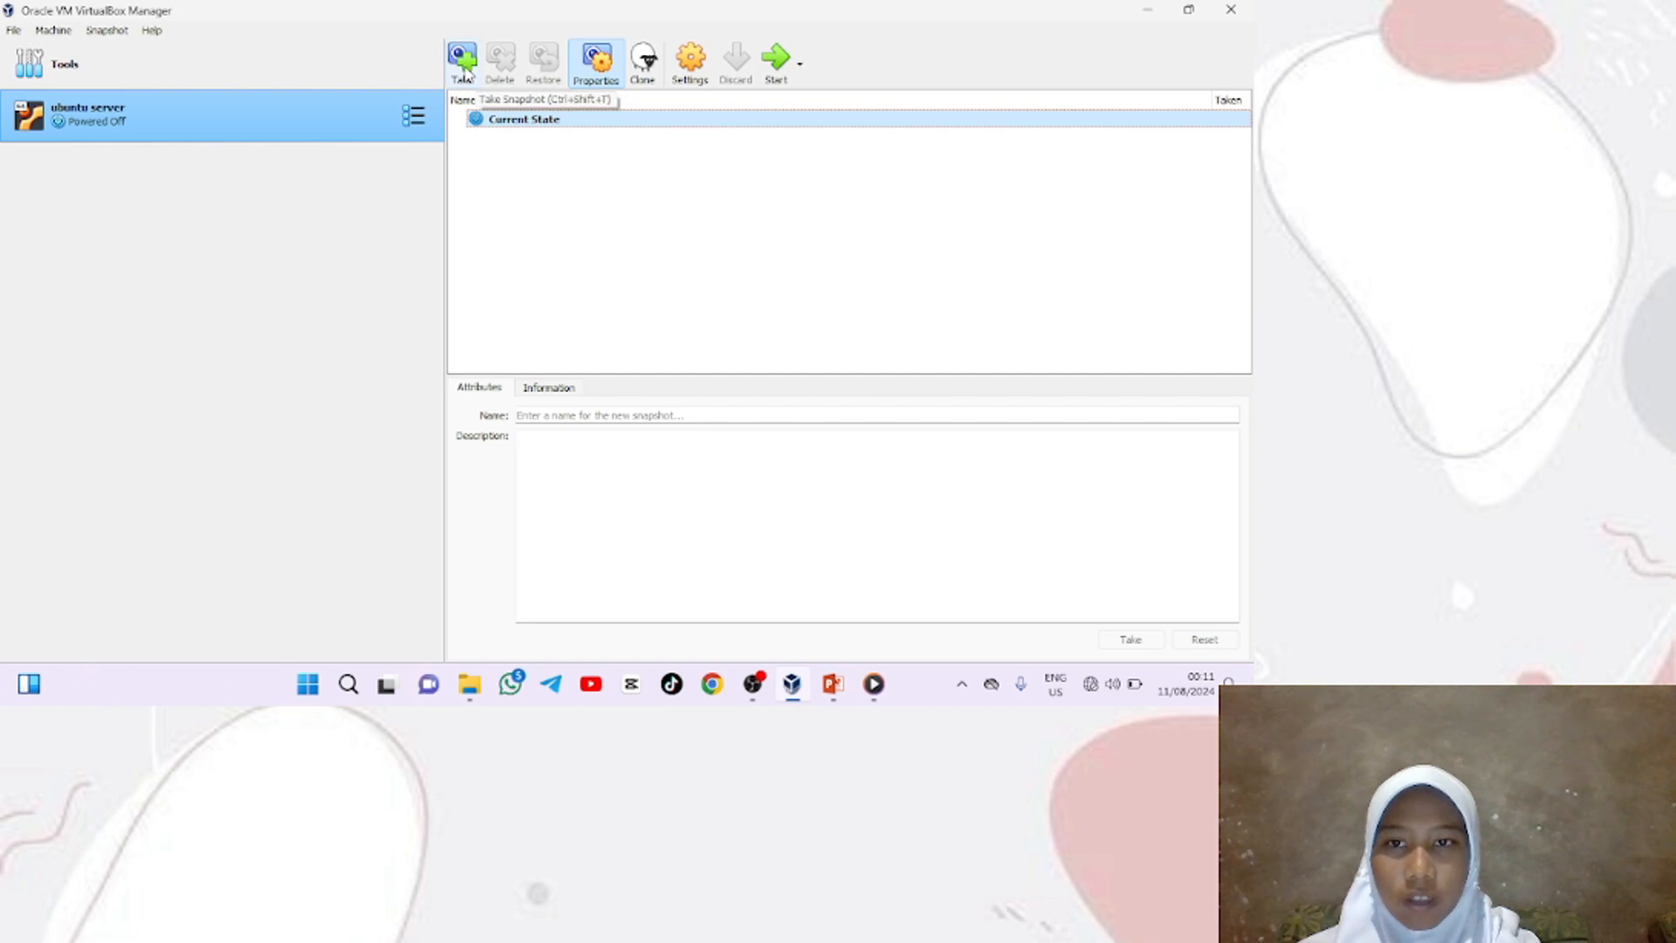
Take a snapshot of the powered-off ubuntu server virtual machine and name it default-server
click(463, 70)
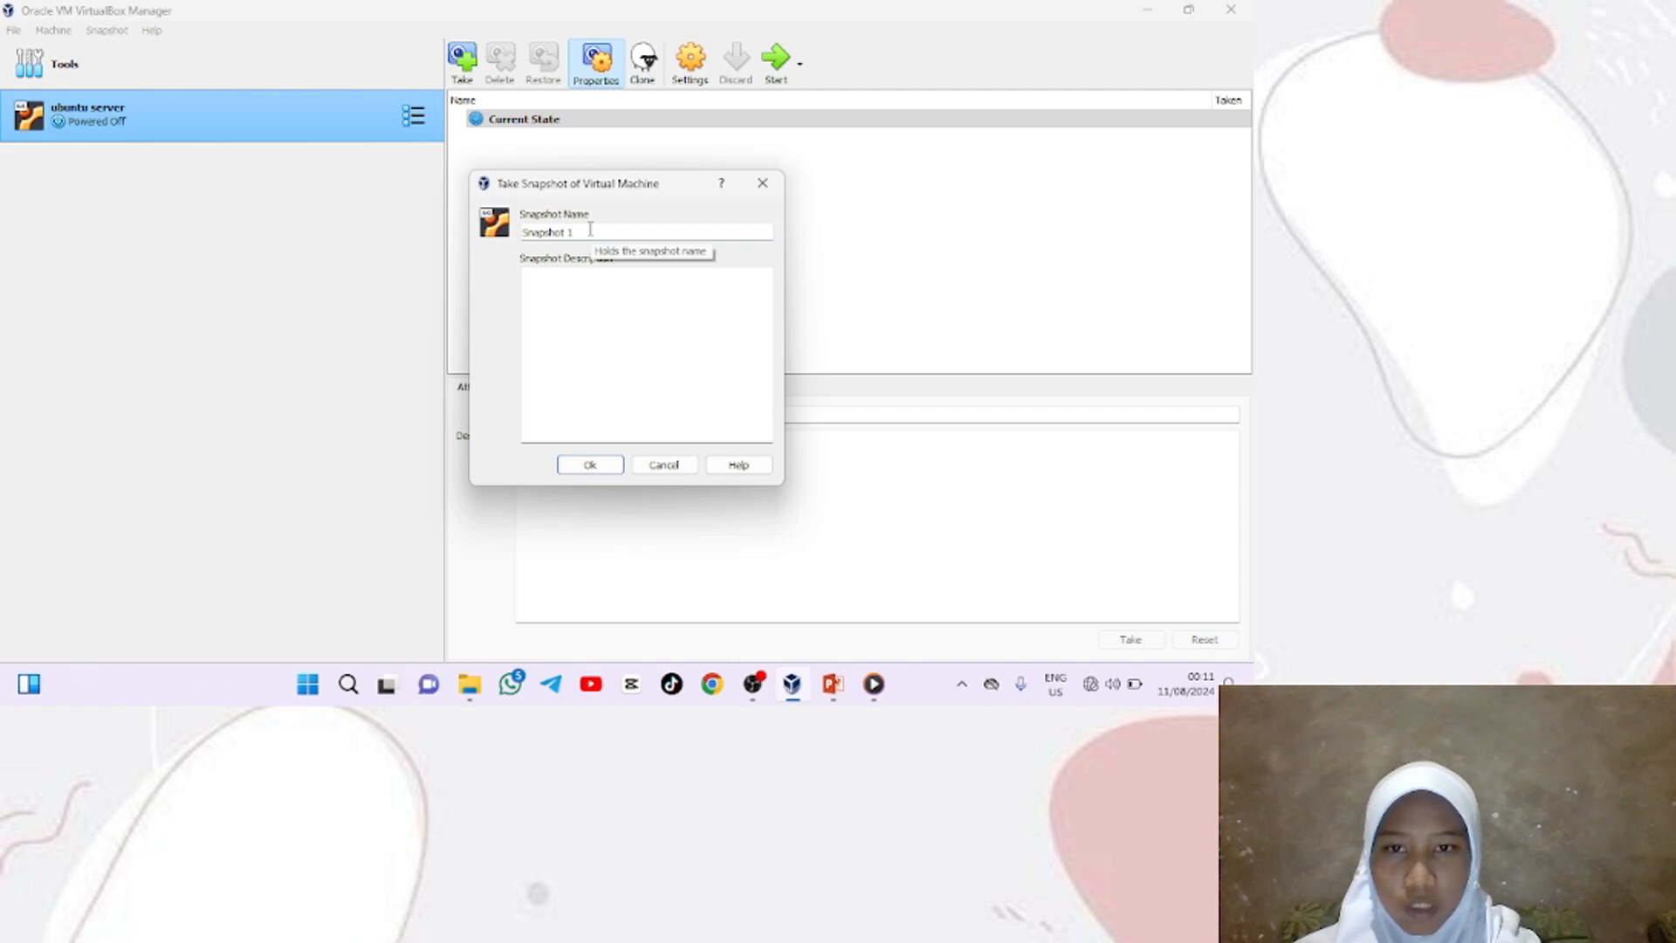
key(BackSpace)
key(BackSpace)
key(BackSpace)
key(BackSpace)
key(BackSpace)
key(BackSpace)
key(BackSpace)
key(BackSpace)
key(BackSpace)
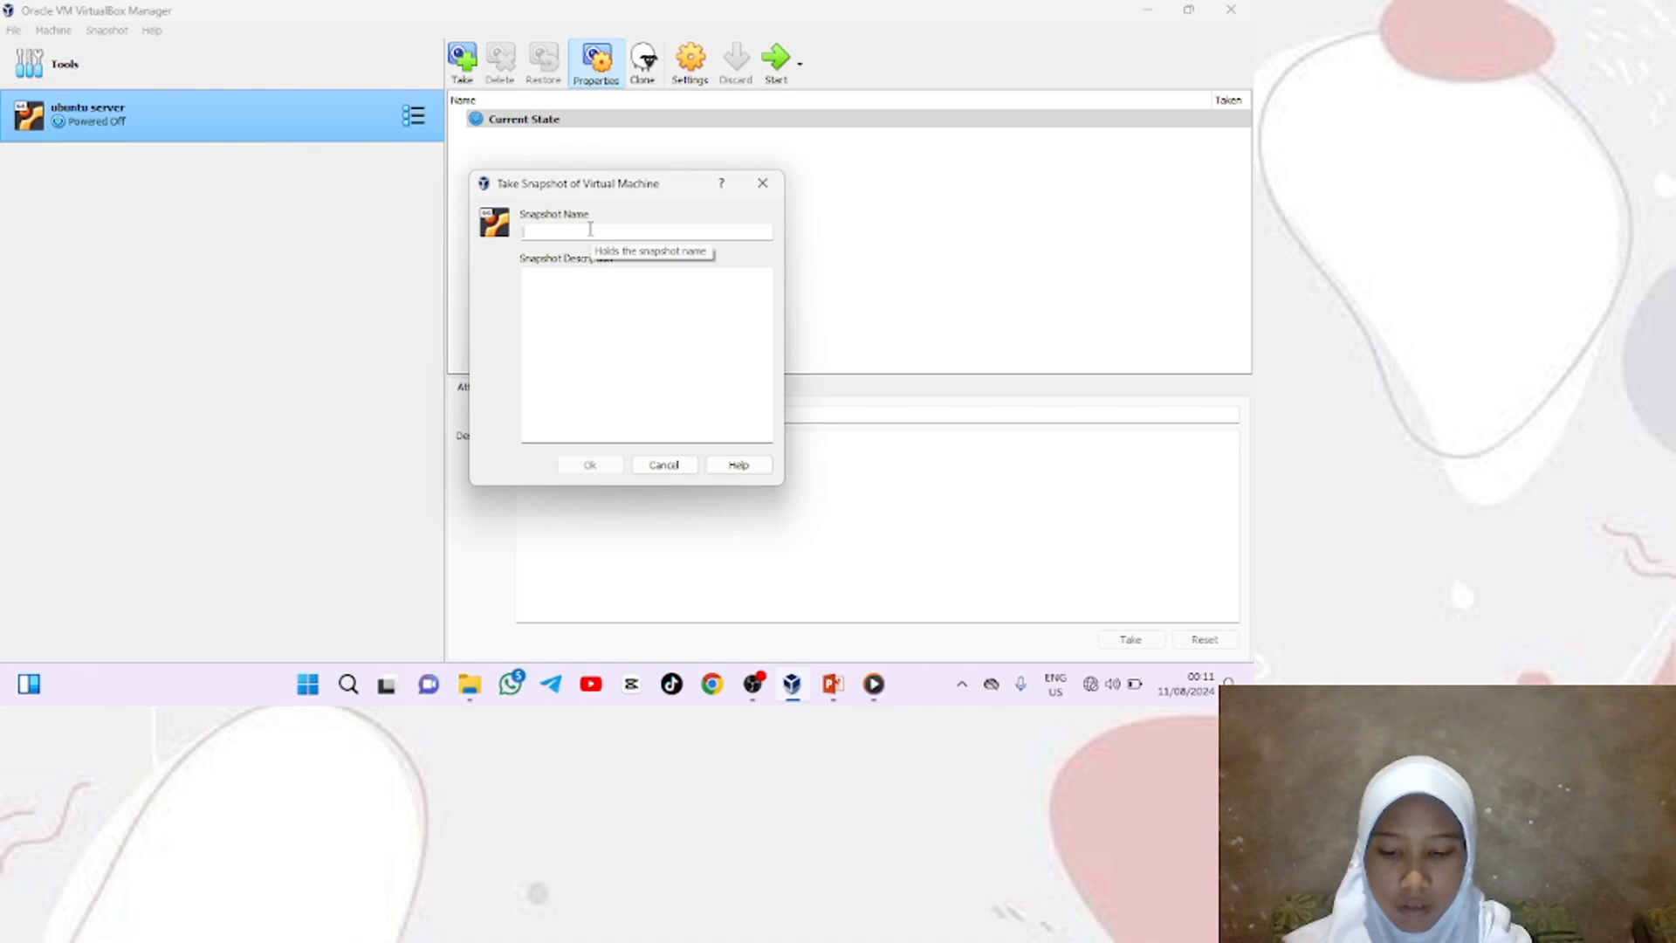
text(de)
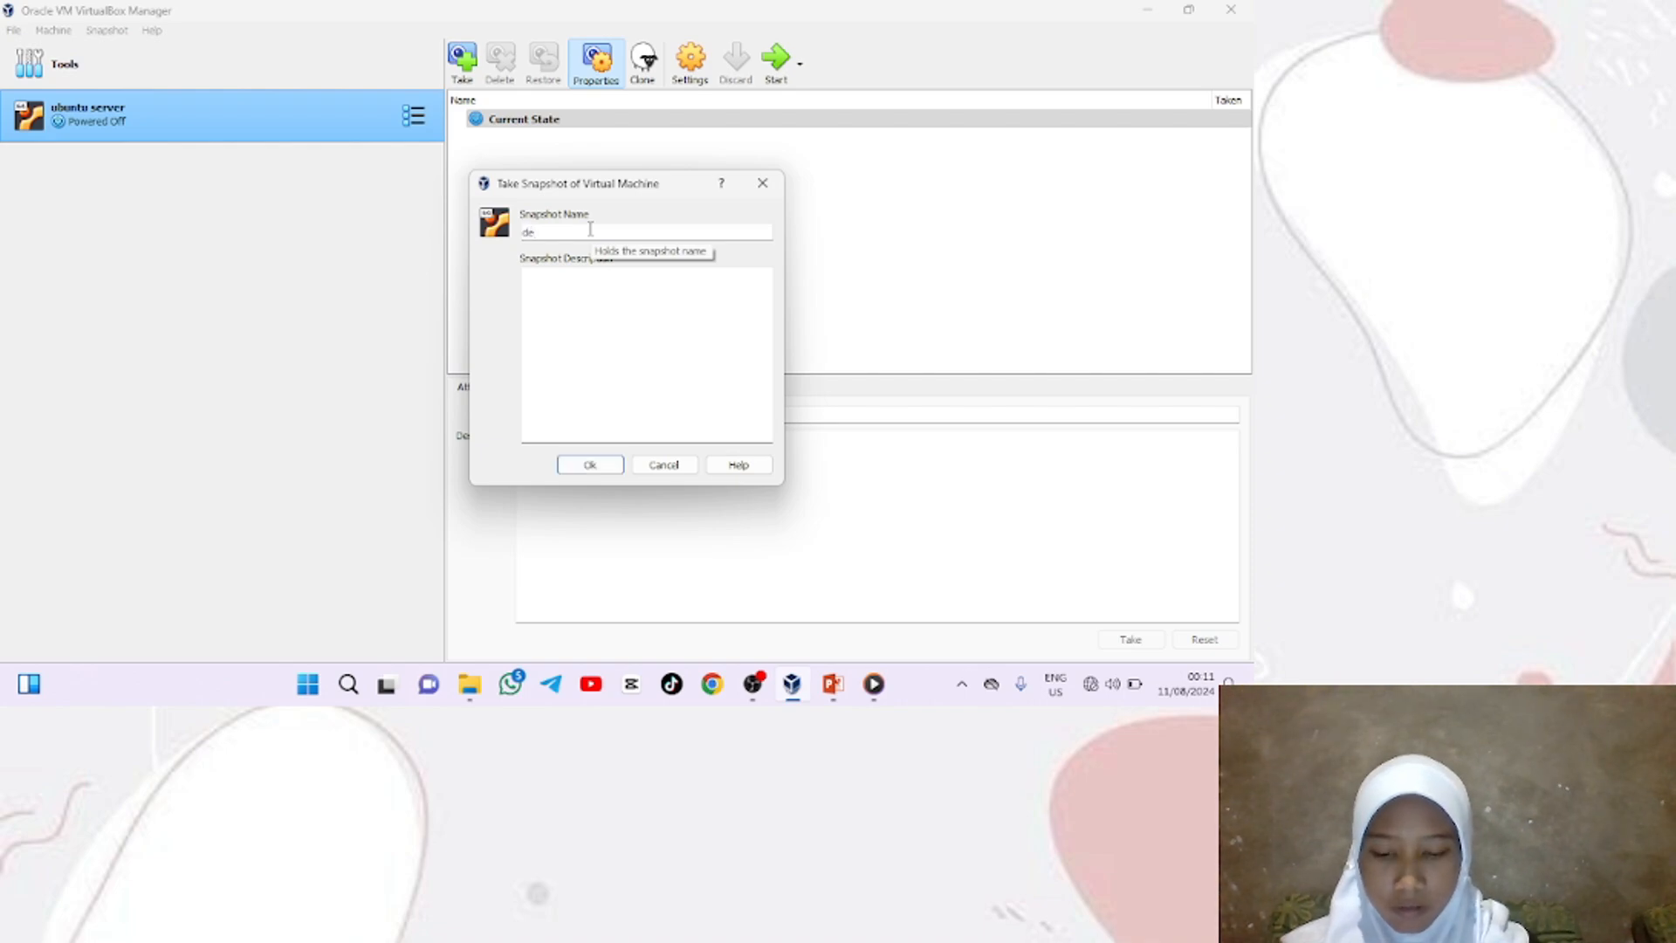
text(fa)
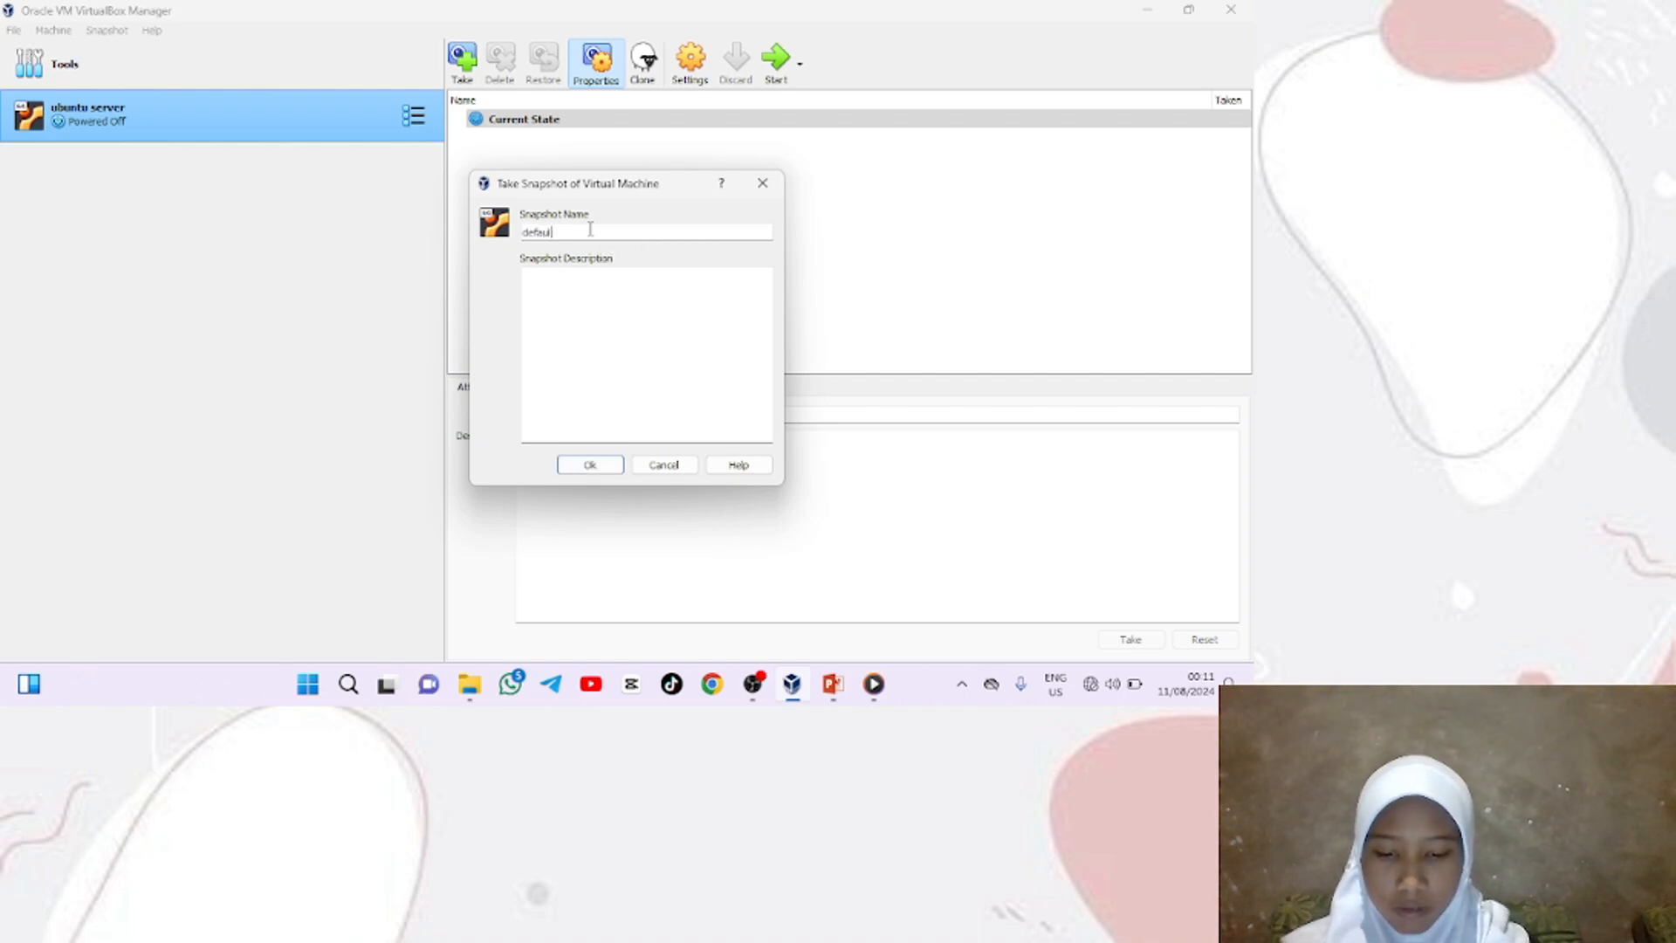
text(ul)
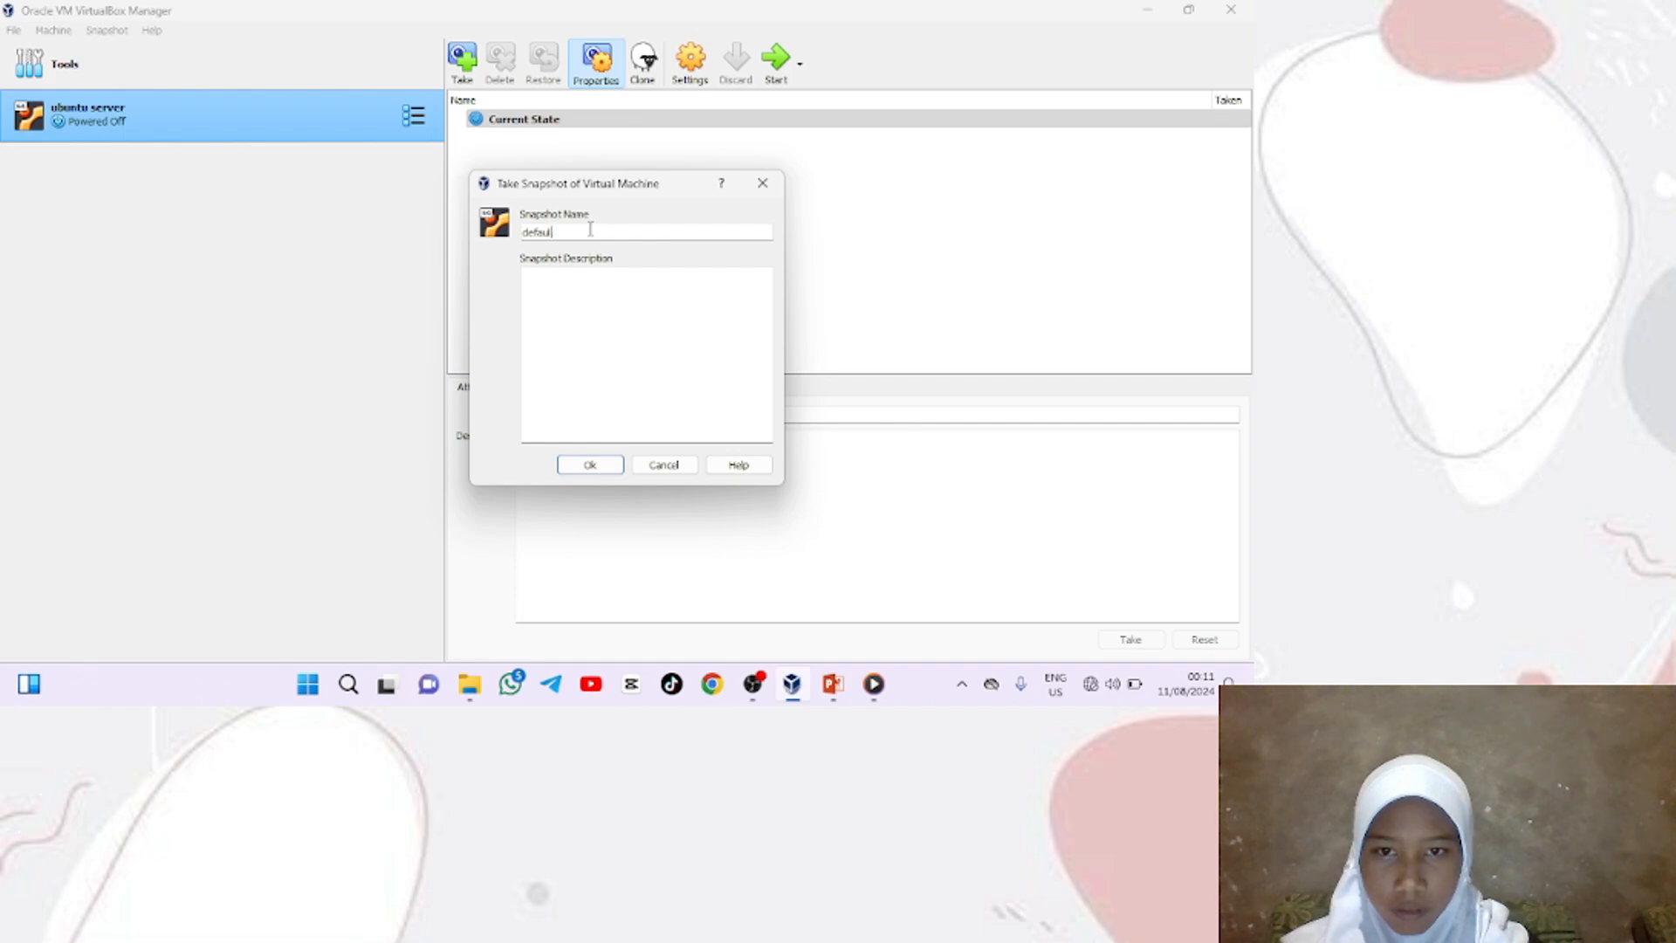
text(t)
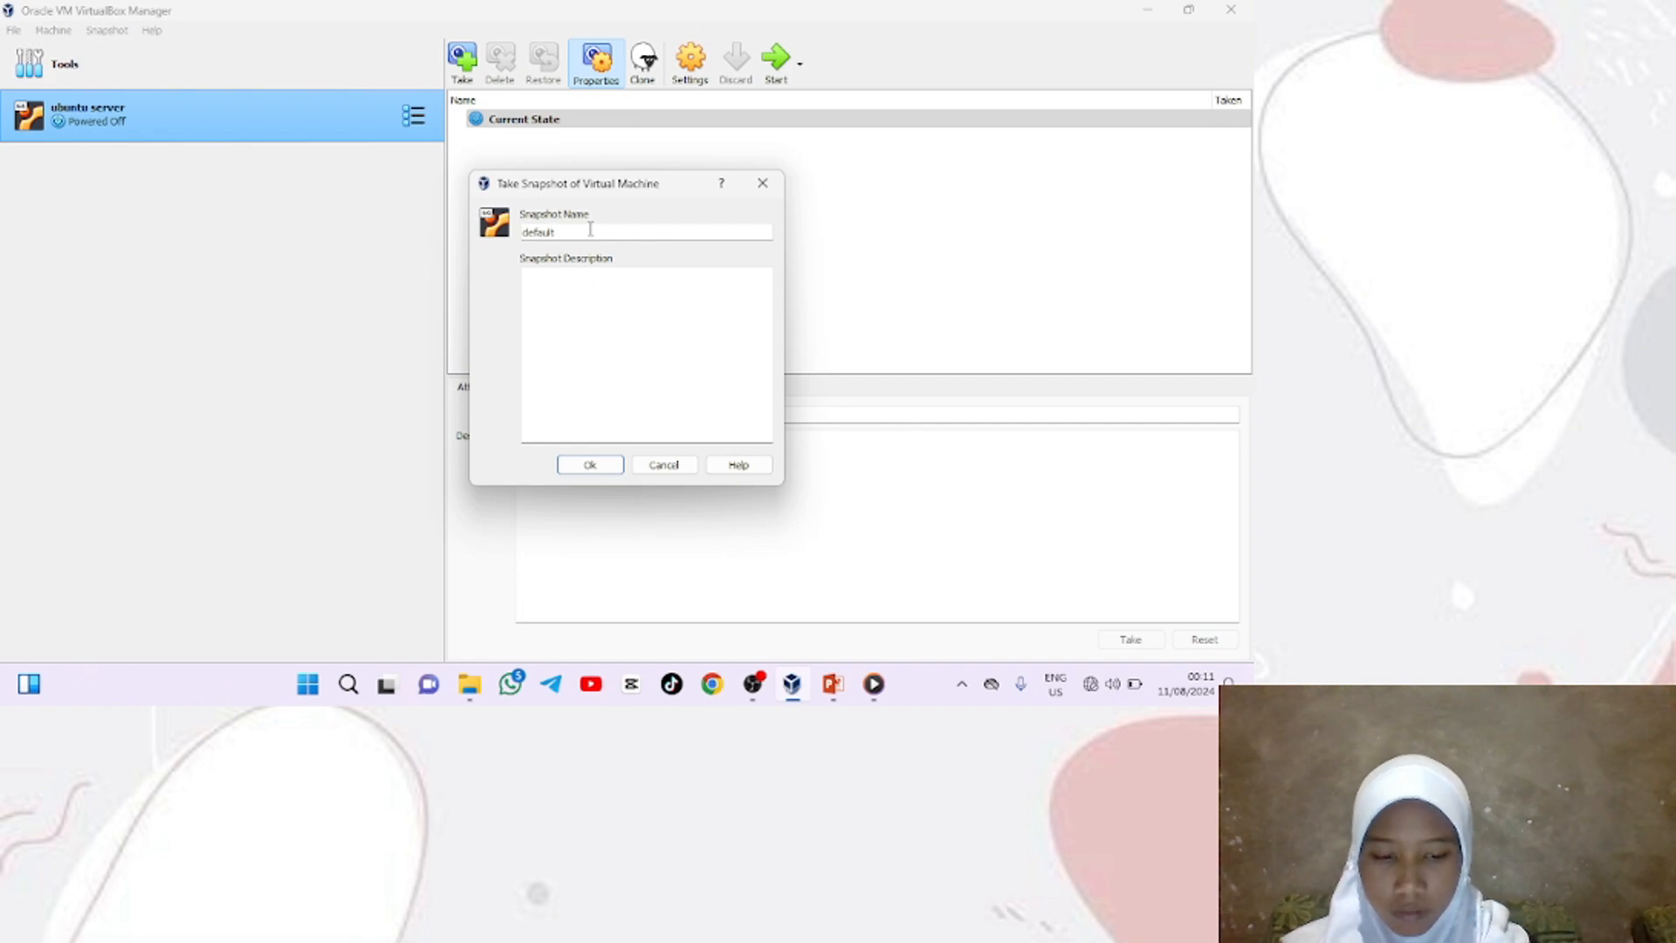
text(_)
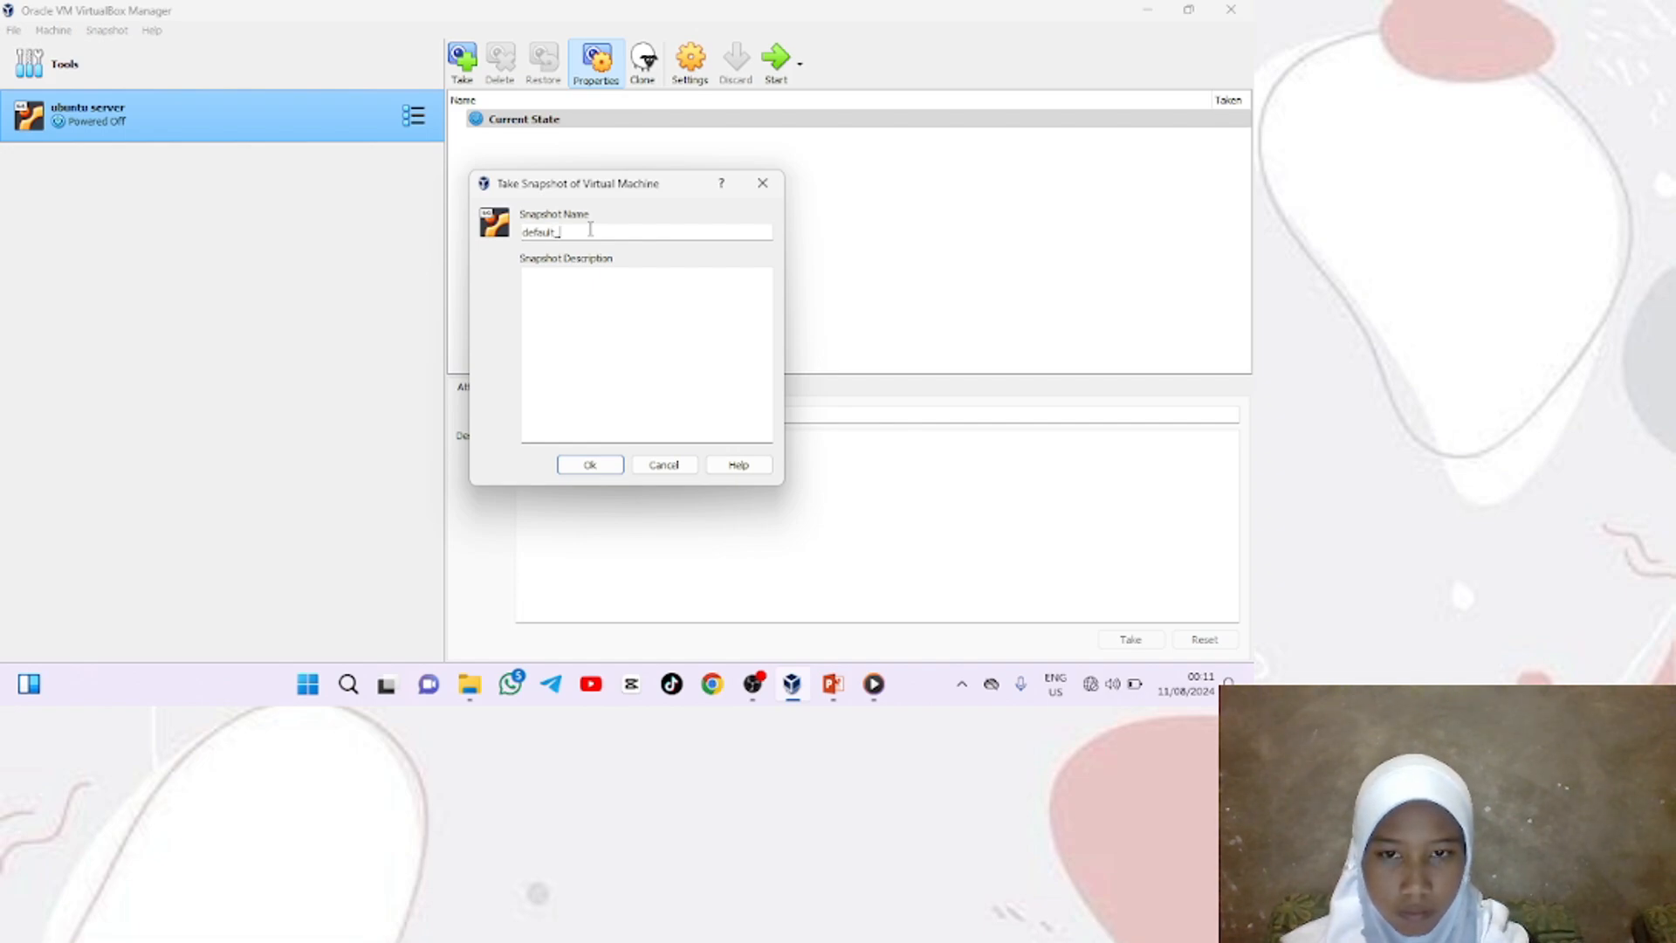
key(BackSpace)
text(-)
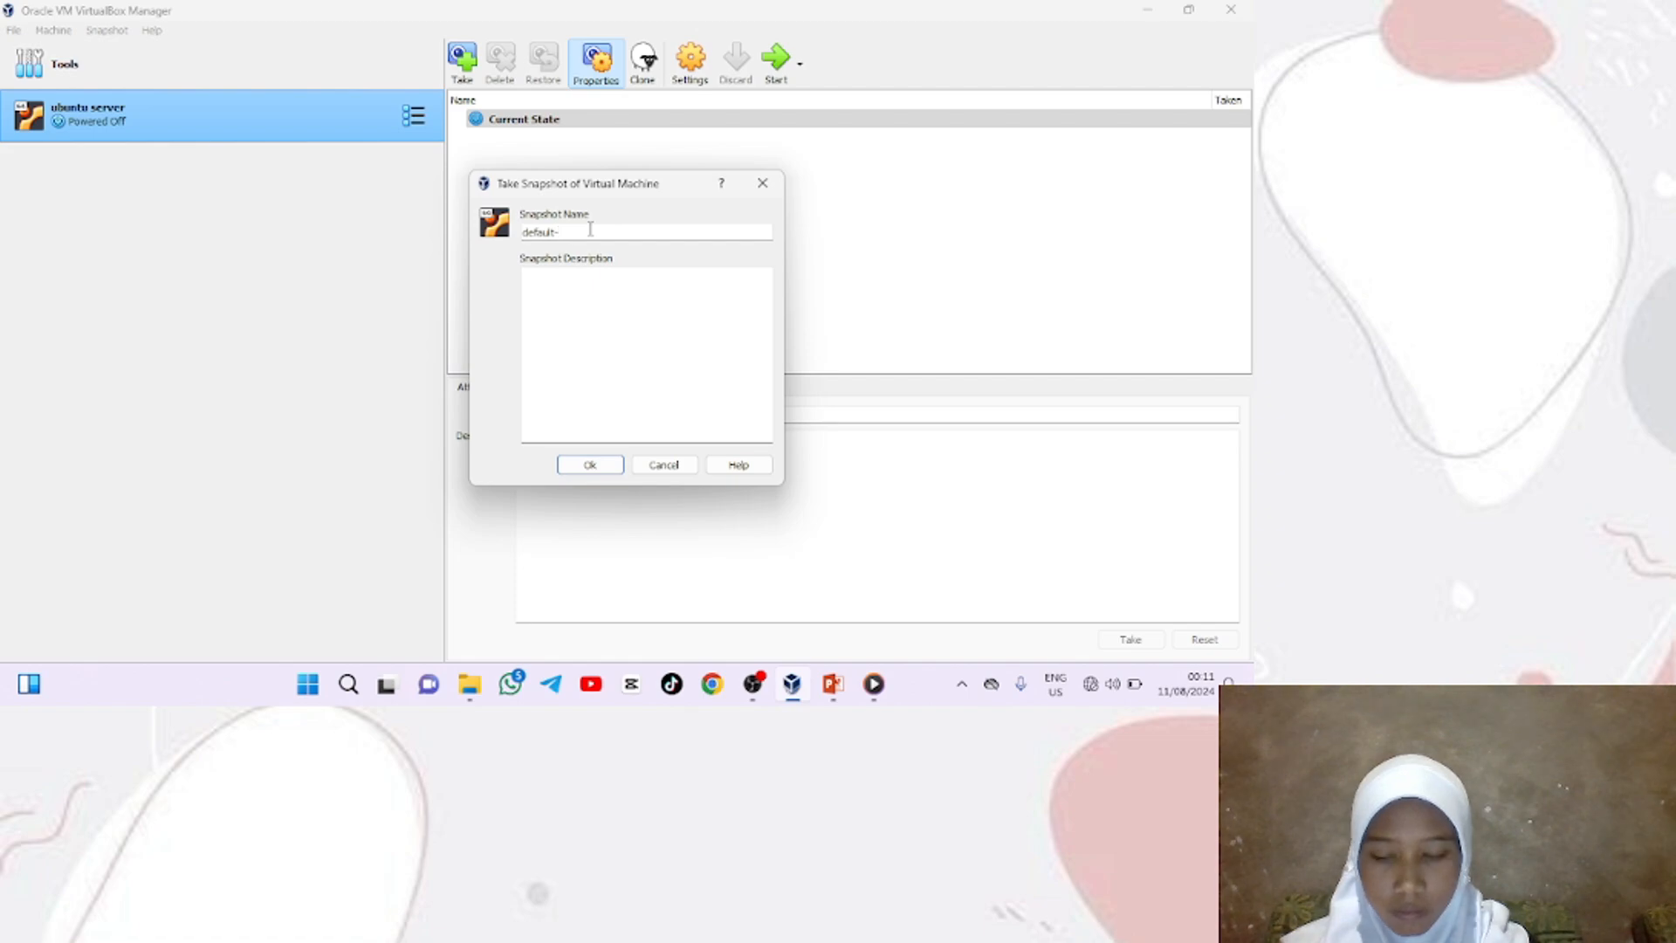
text(serv)
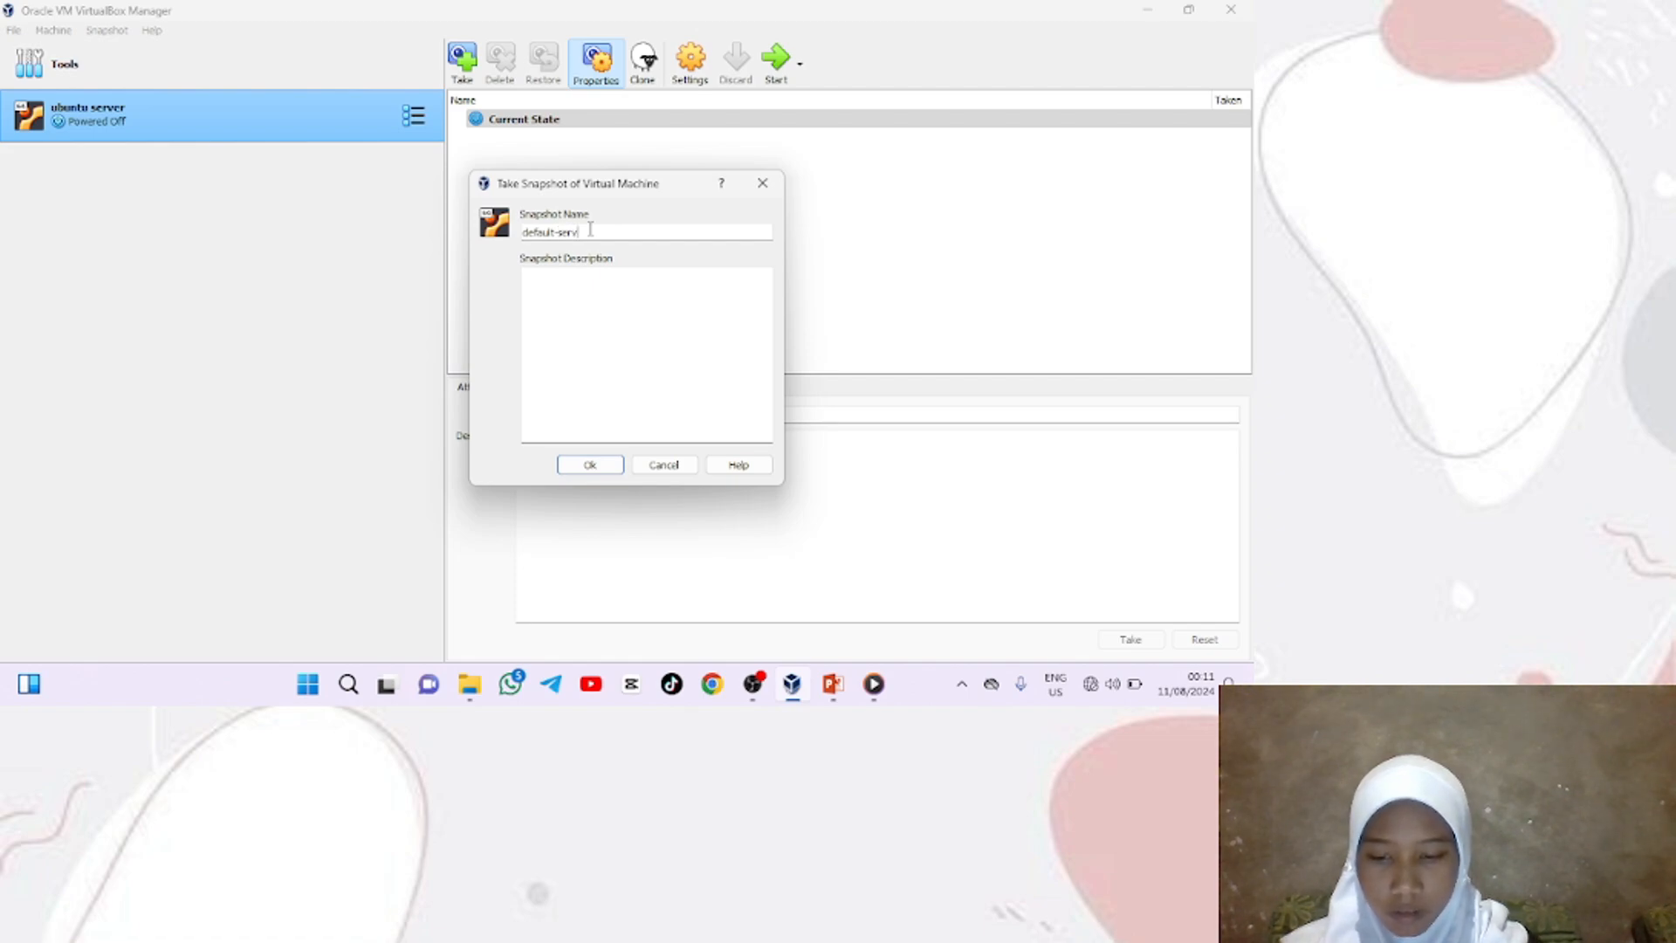
text(er)
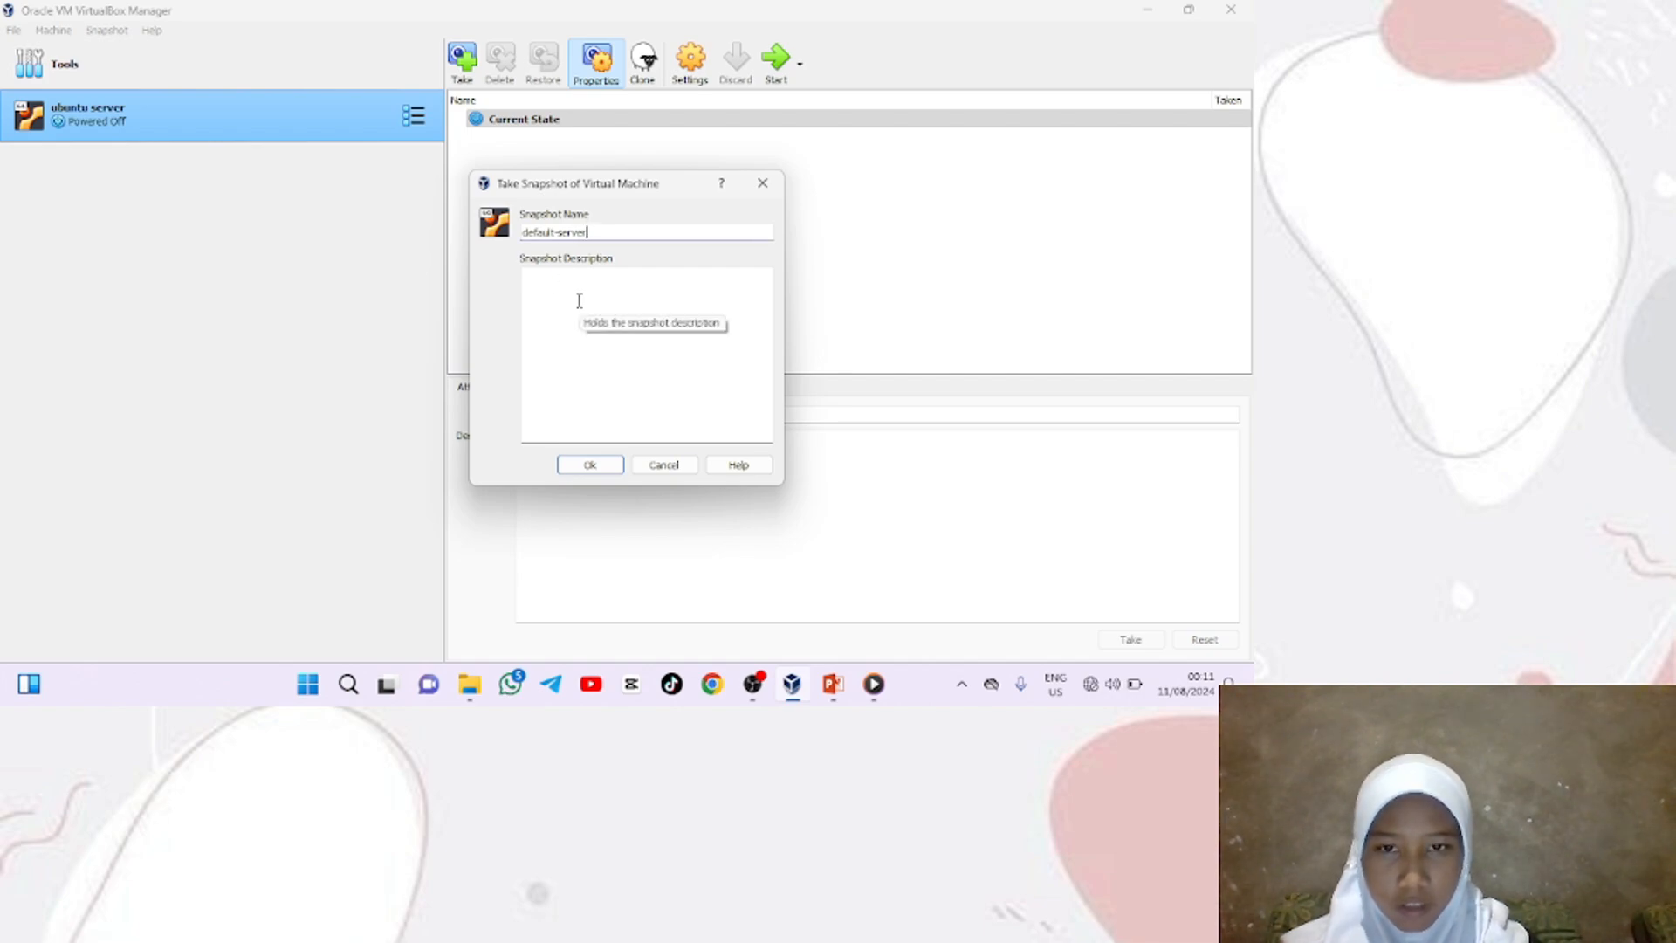
click(590, 465)
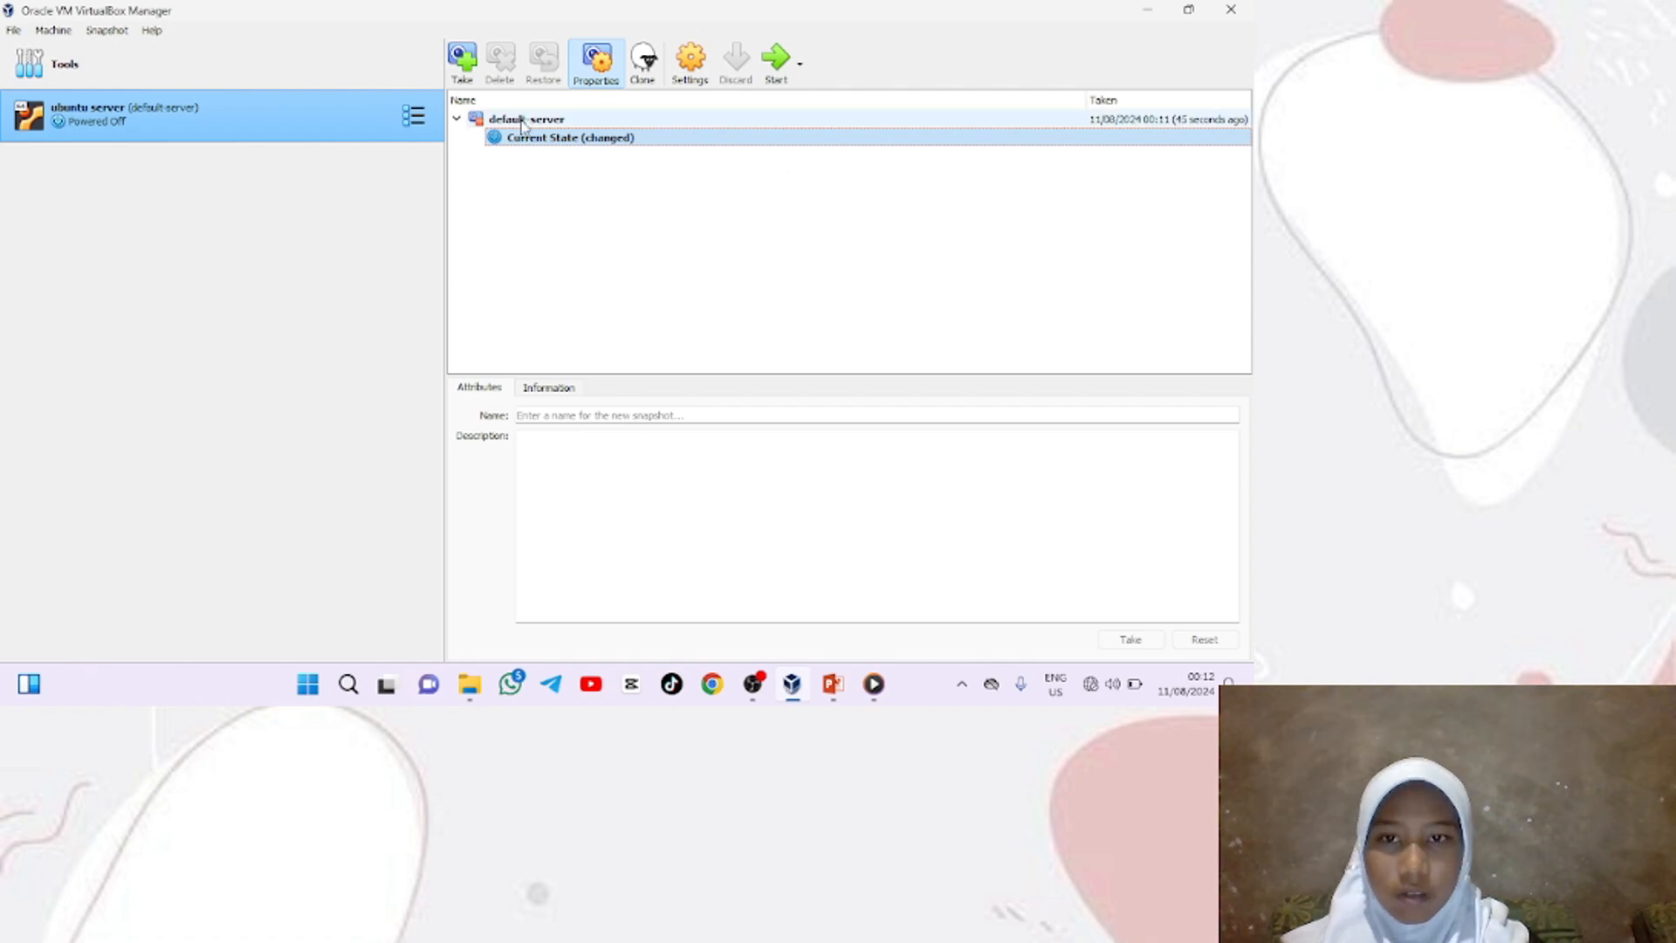
Return from the snapshots list to the machine's details and start the ubuntu server virtual machine
click(523, 122)
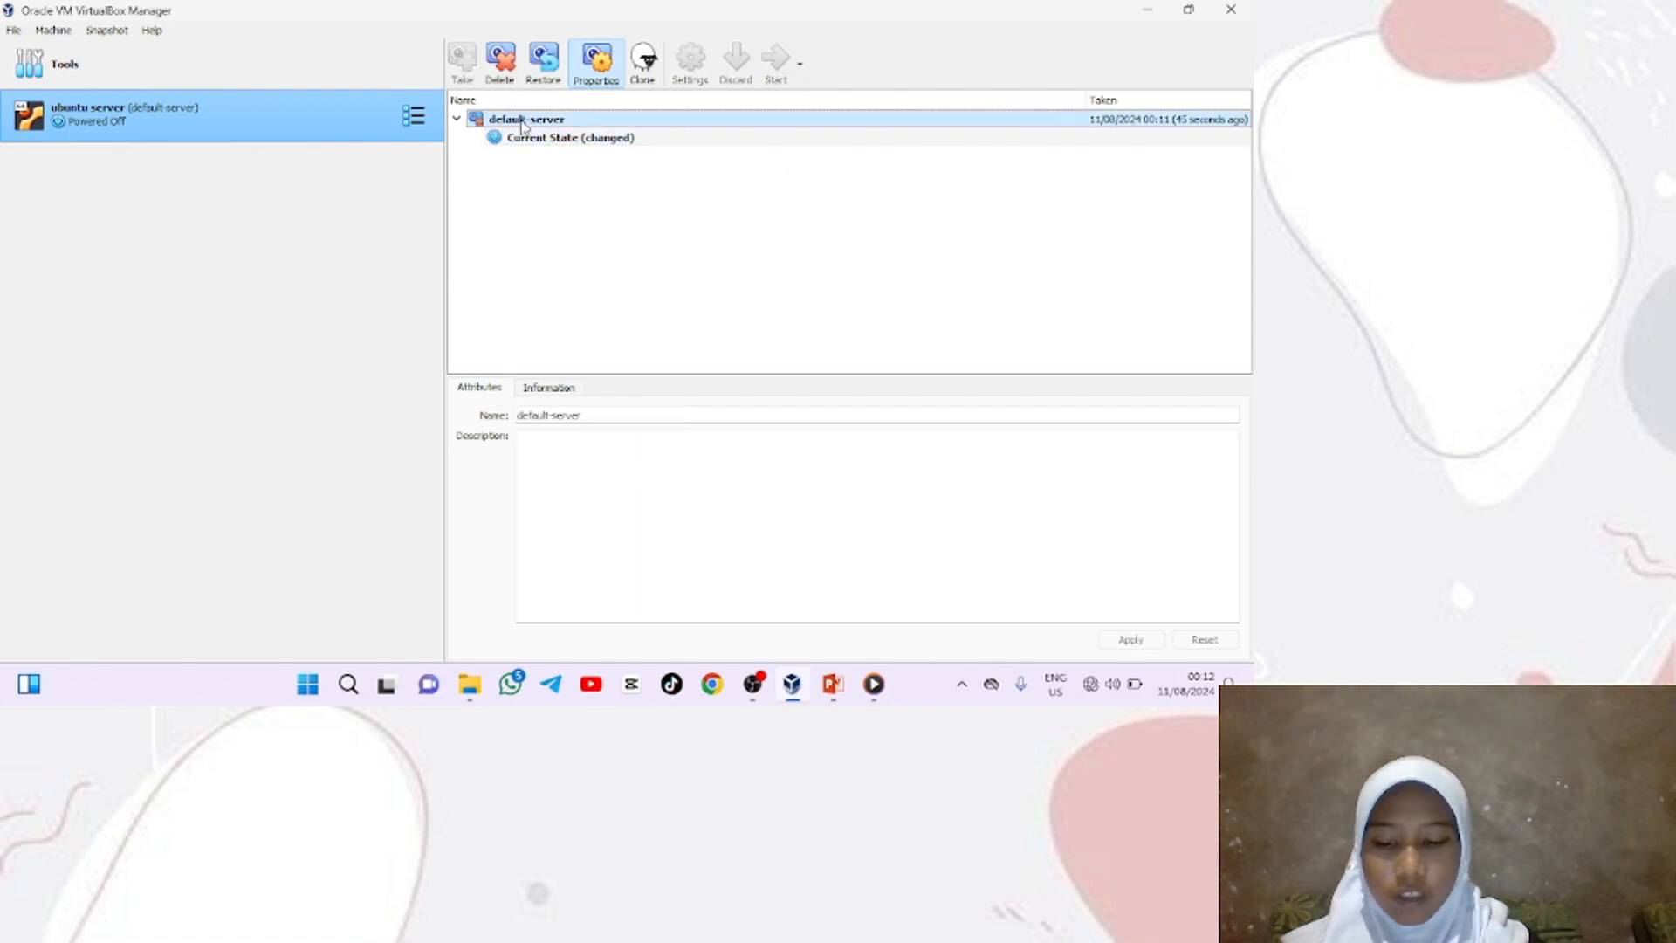
click(414, 122)
click(477, 120)
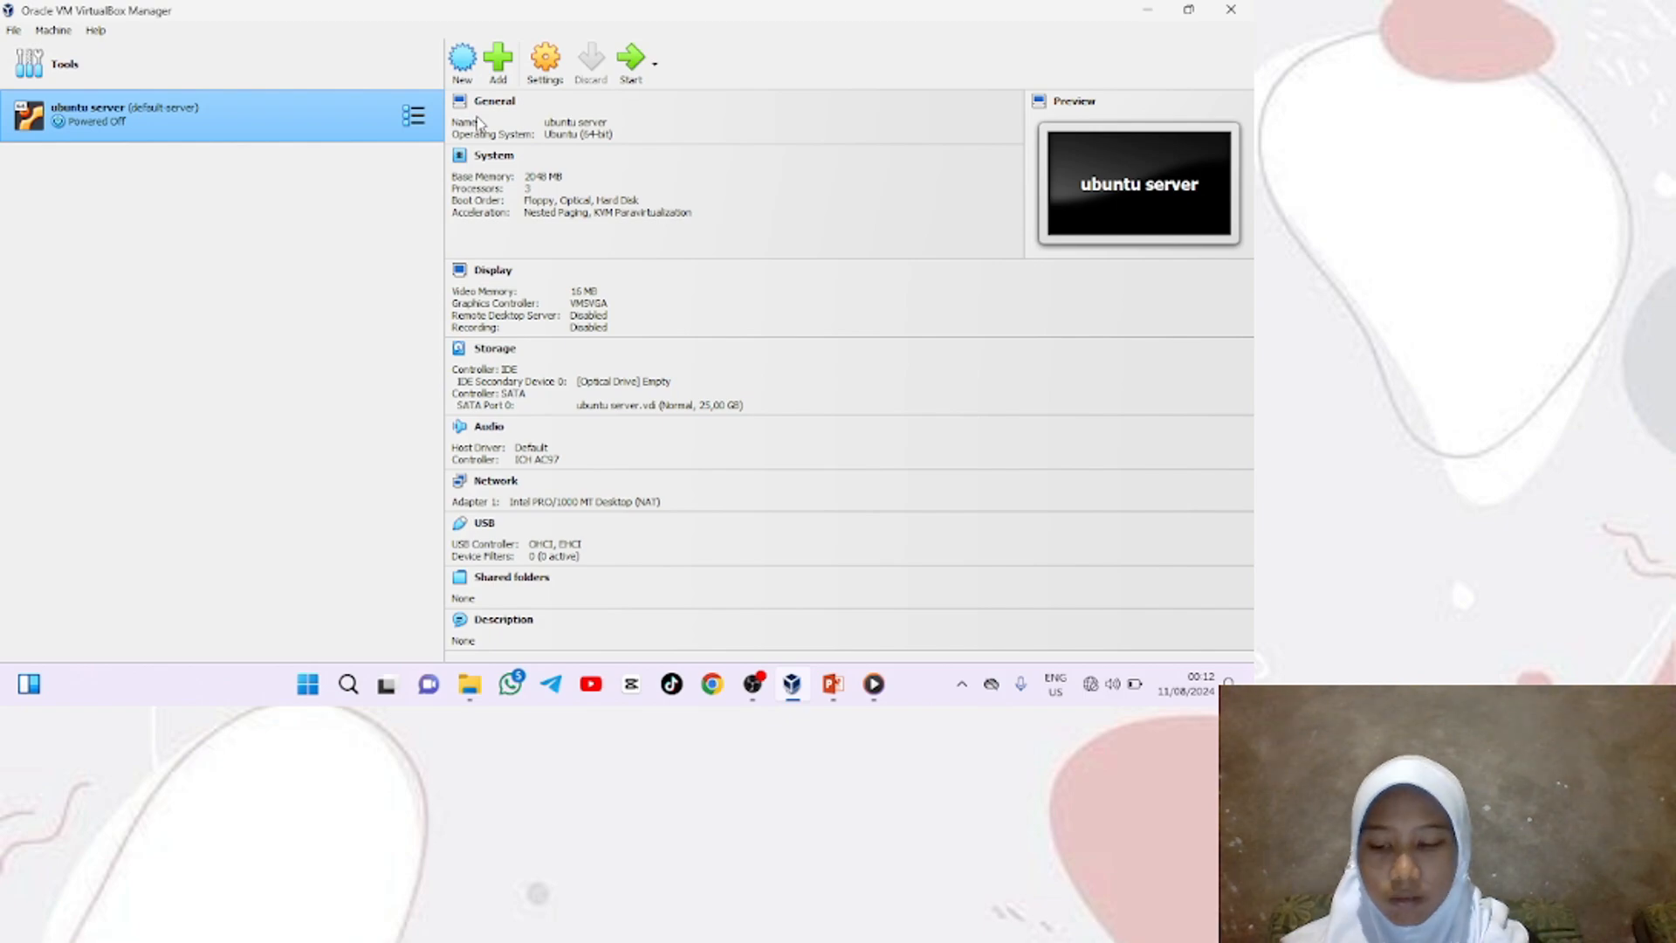
click(630, 68)
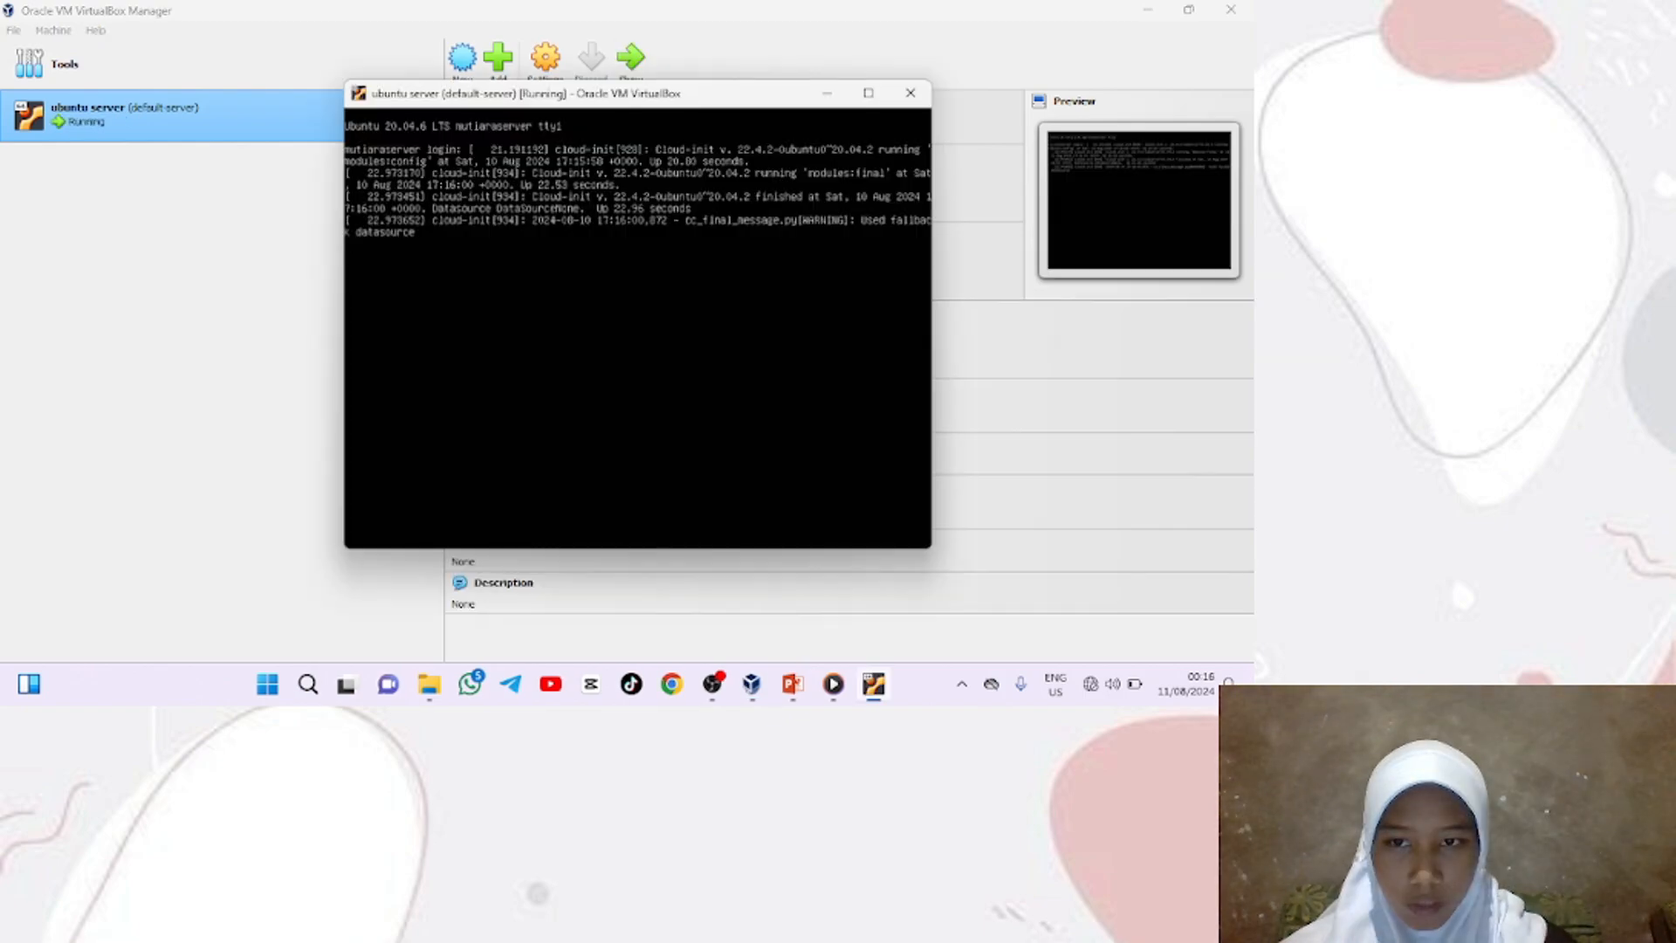
Log in to the server console with the account's username and password
key(Return)
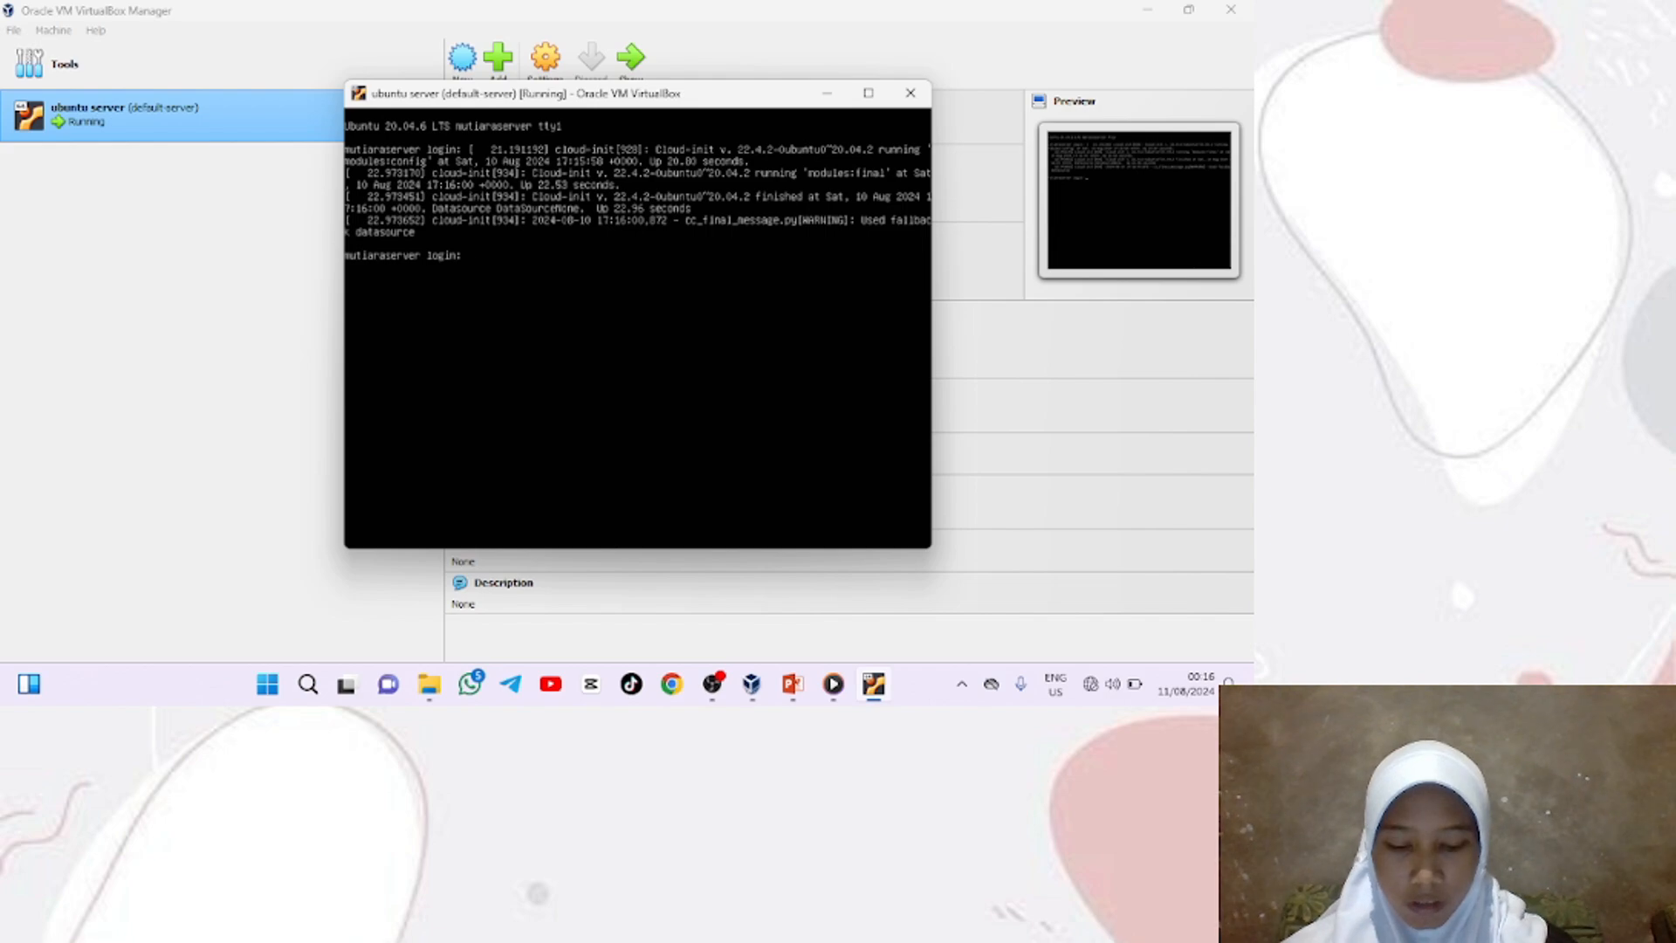
text(m)
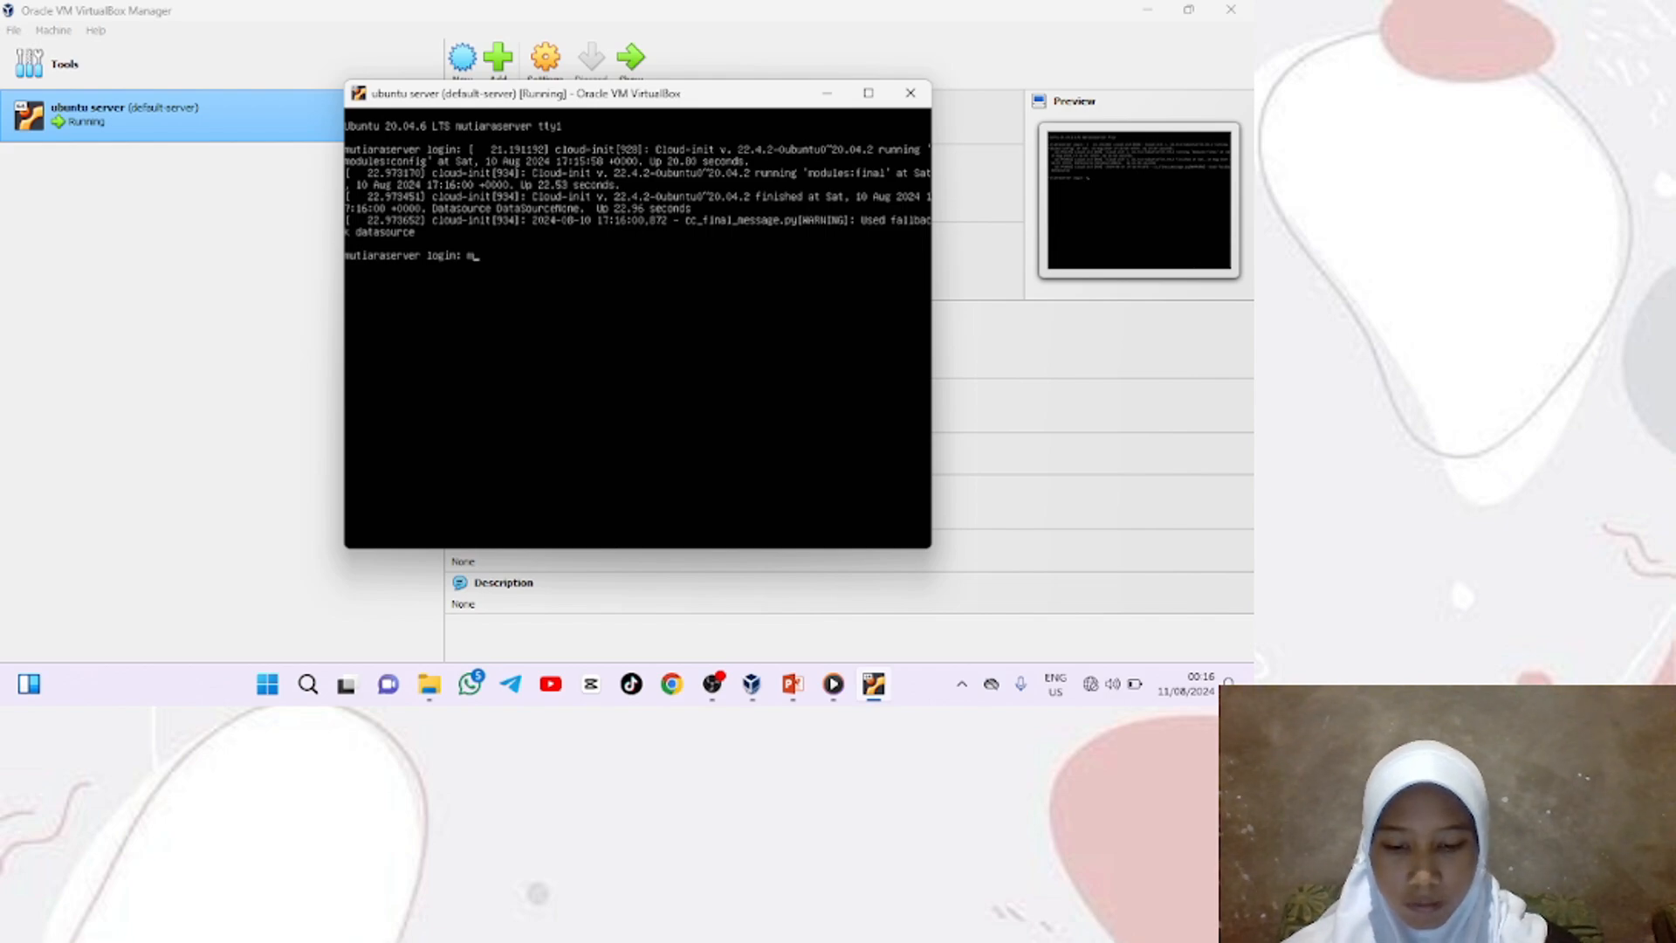
text(utiar)
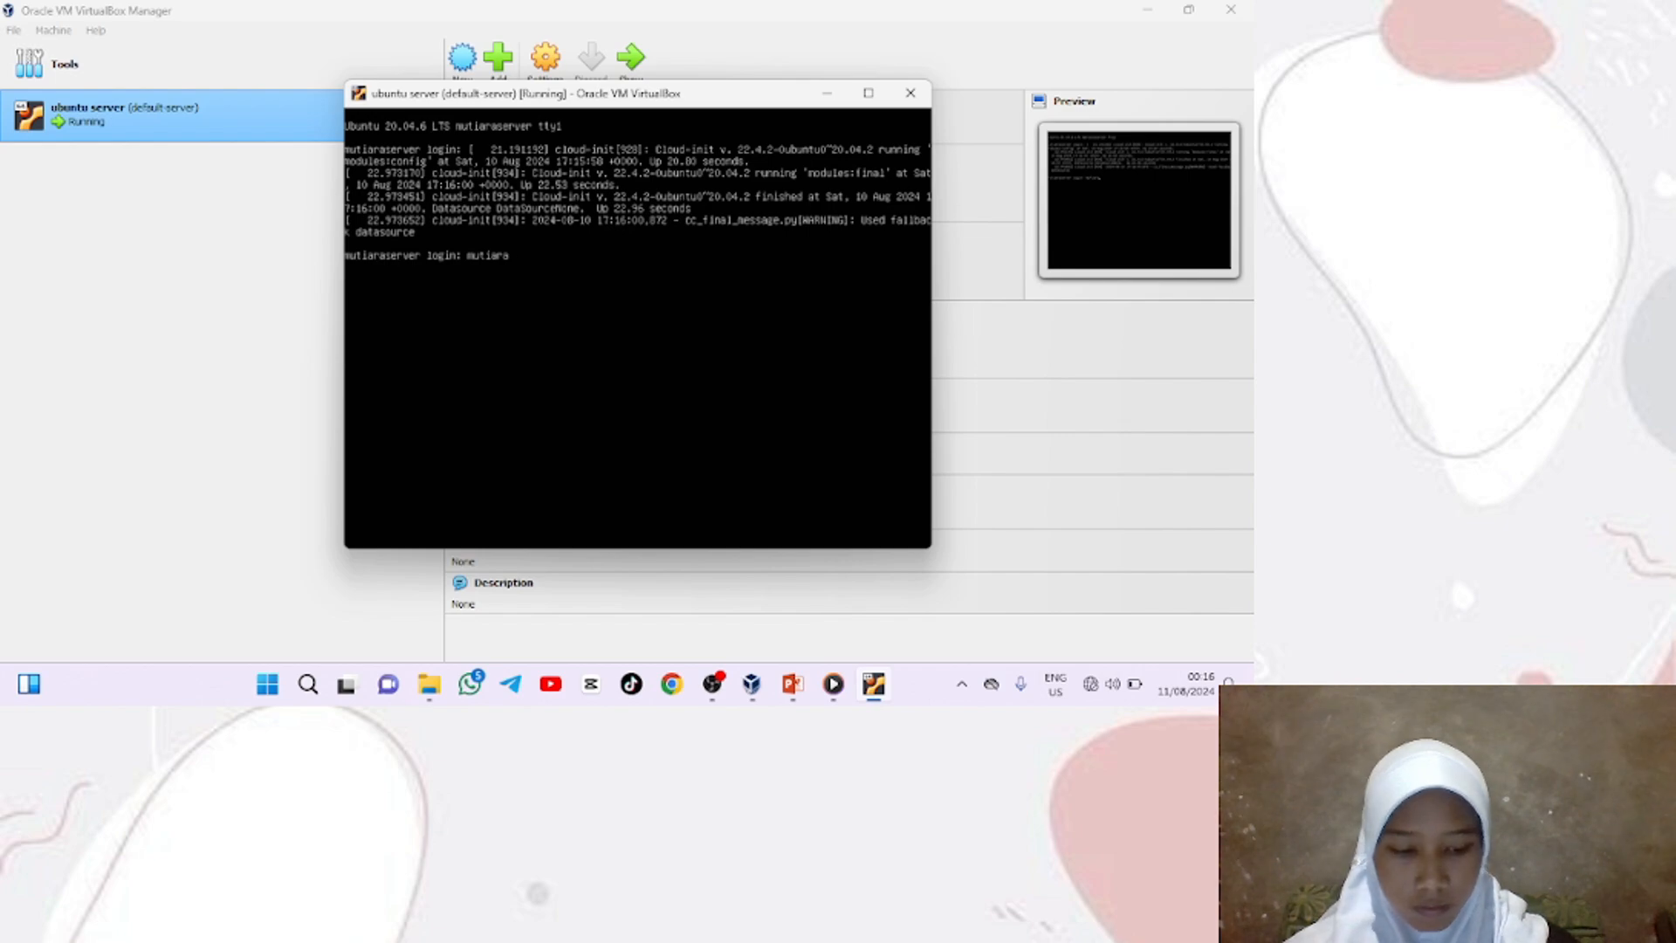
text(a)
key(Return)
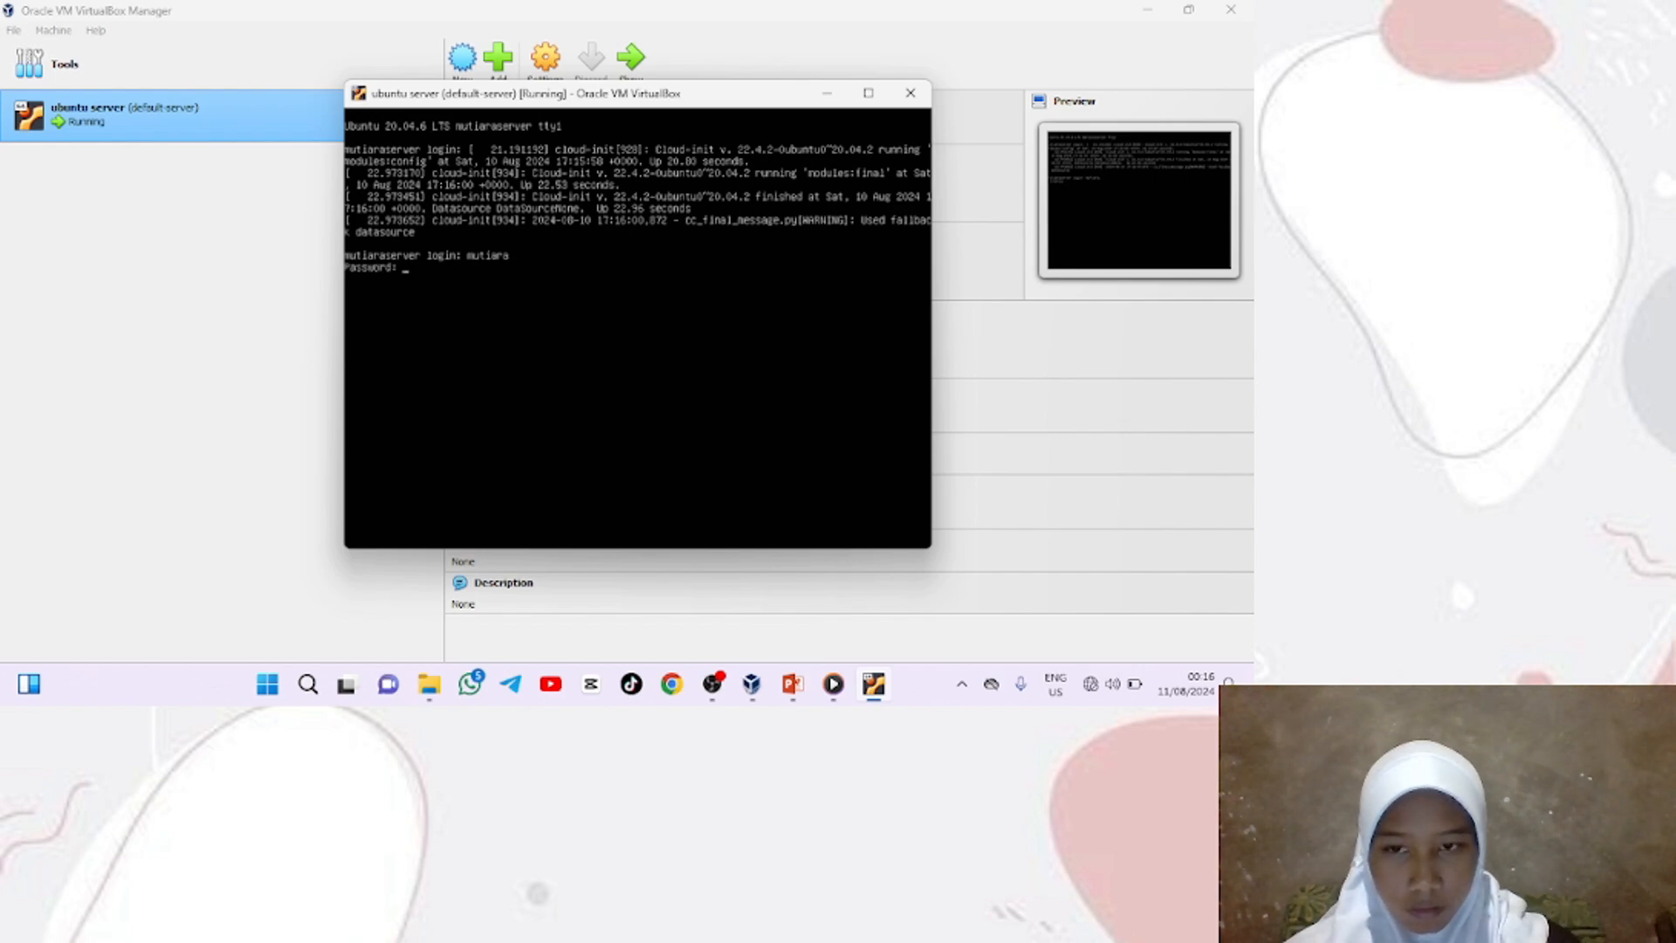
key(Return)
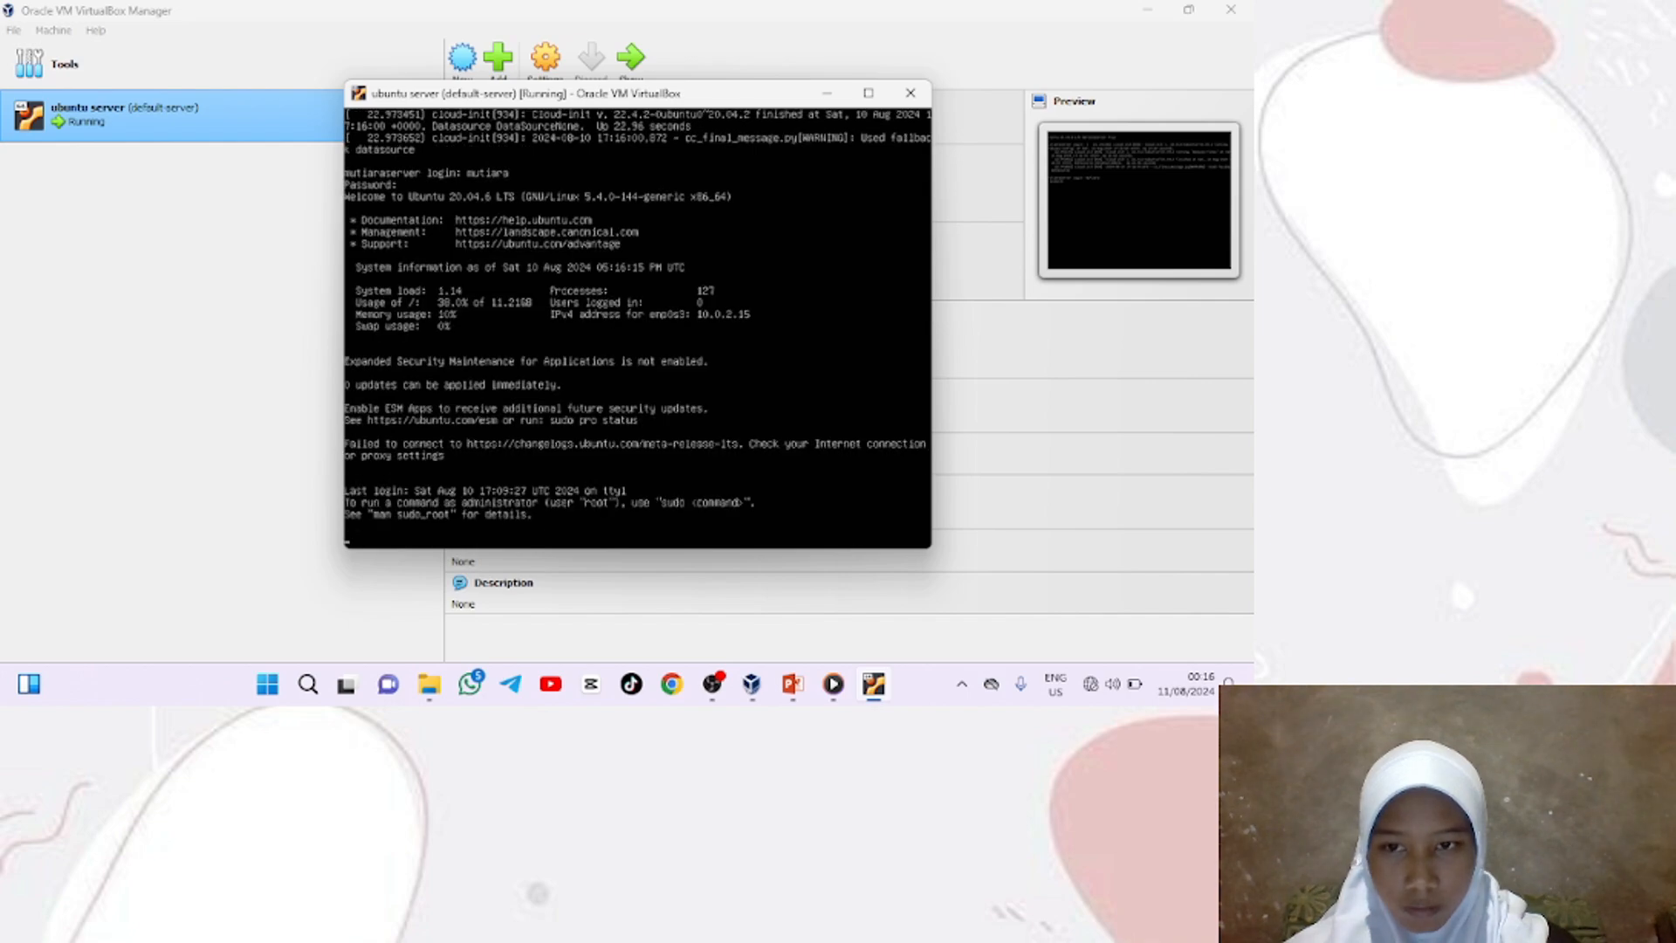
Add a few blank prompt lines and list the home directory's contents with the ls command
key(Return)
key(Return)
key(Return)
key(Return)
key(Return)
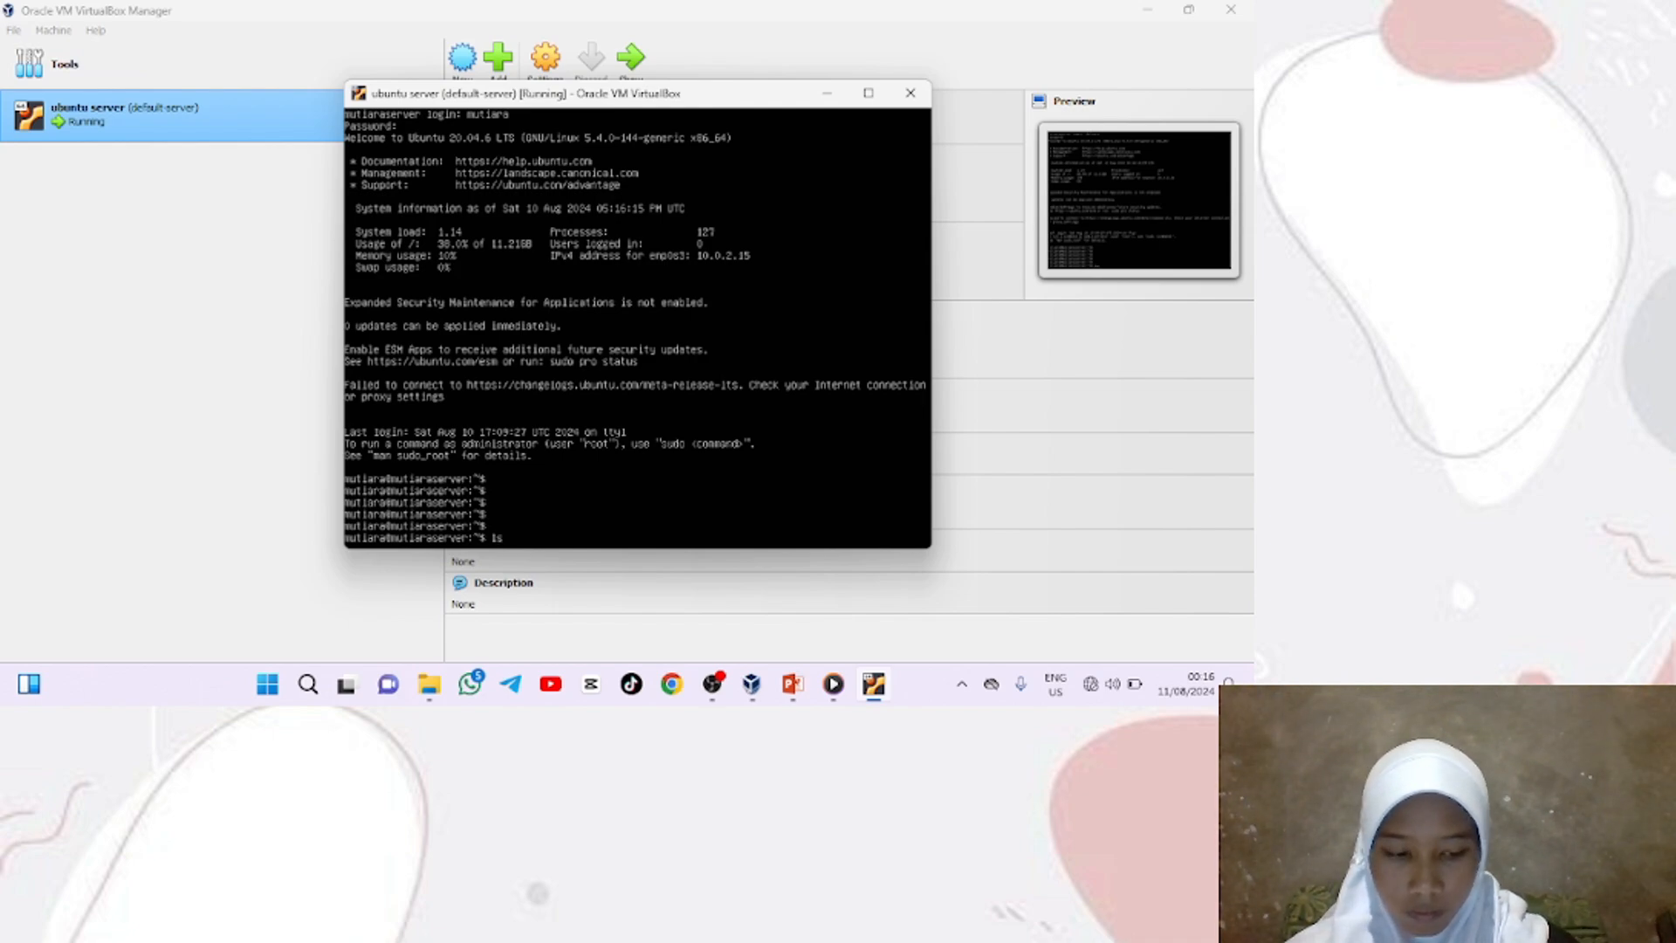
key(Return)
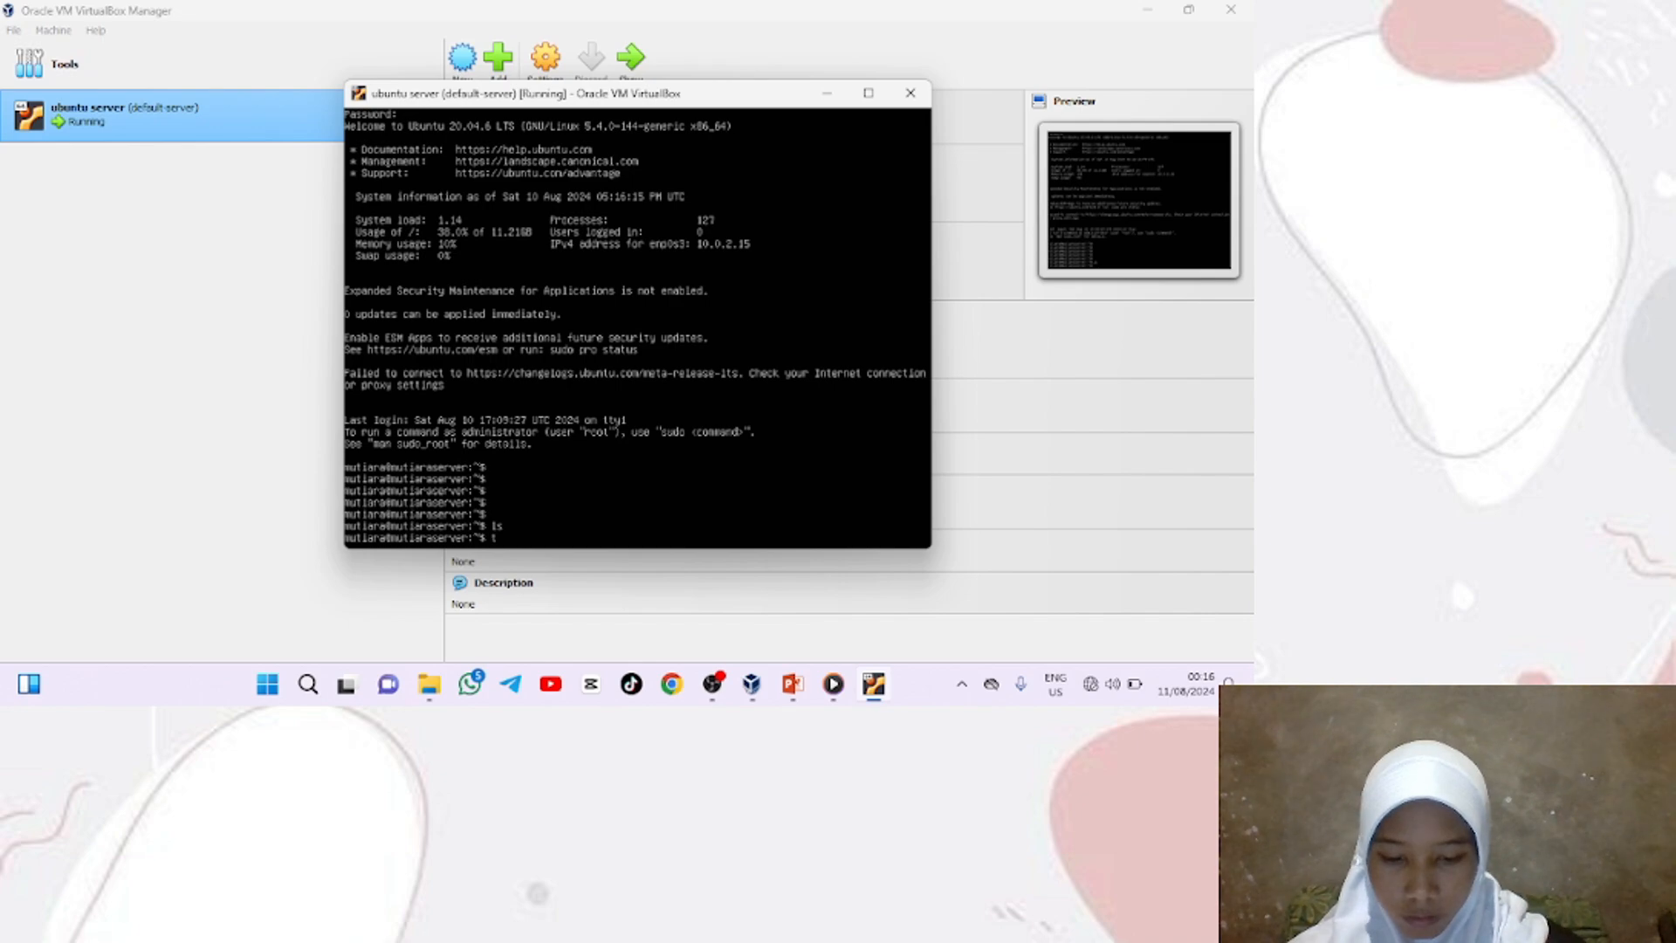
Create an empty file named a.txt in the home directory with the touch command
text(o)
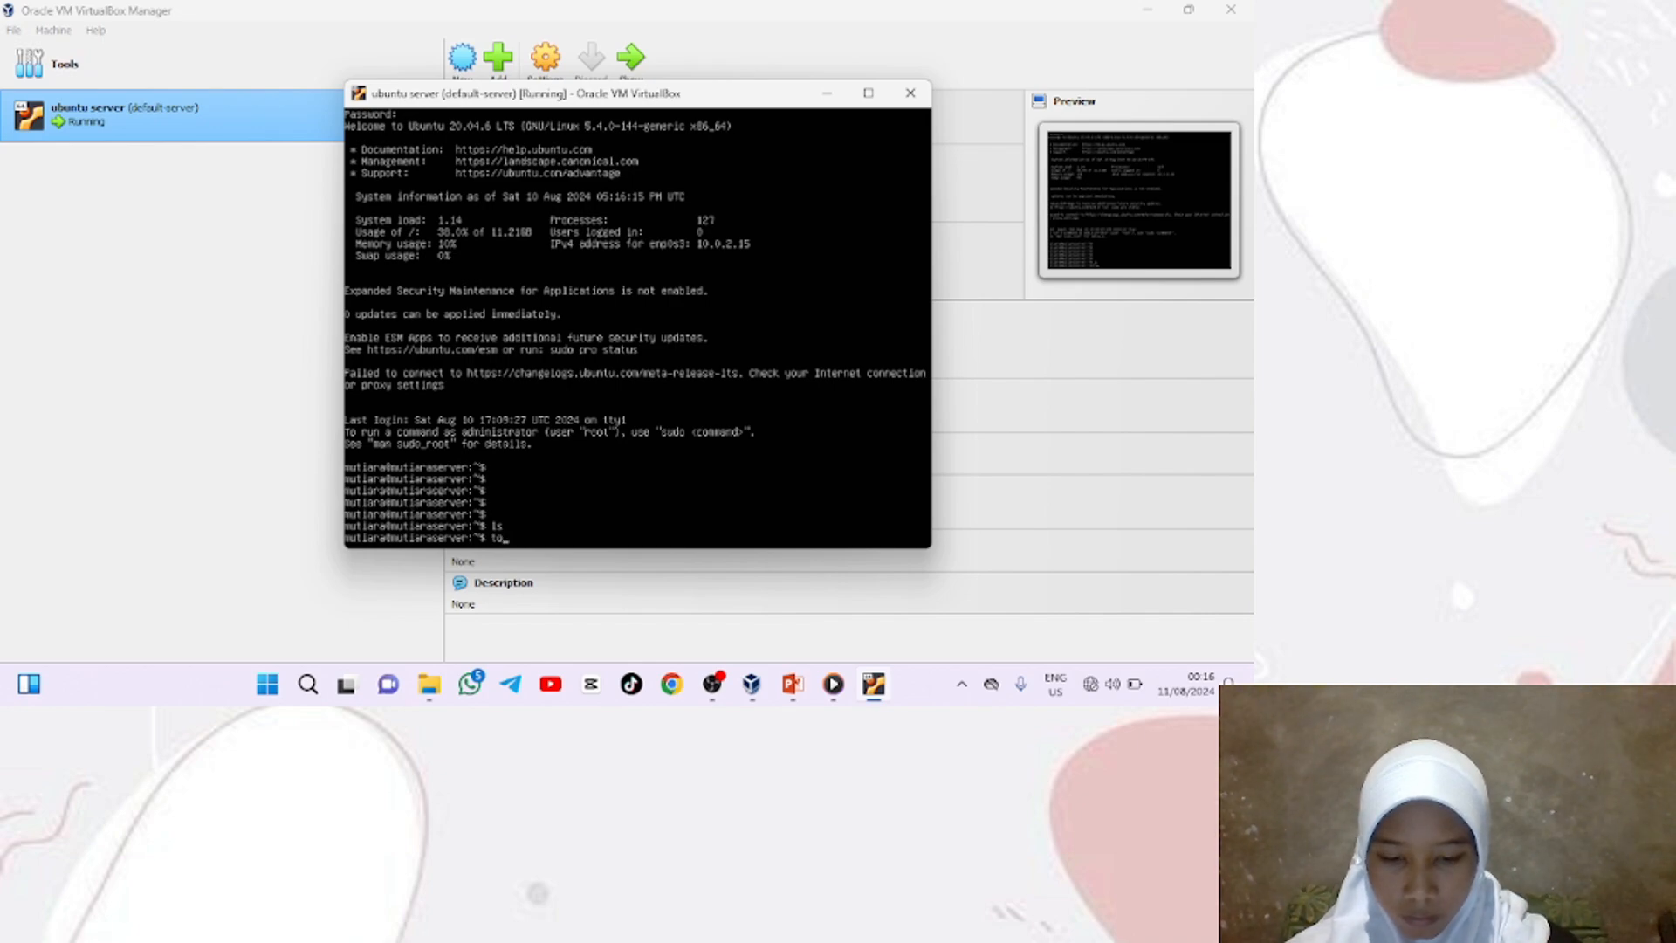
text(uch)
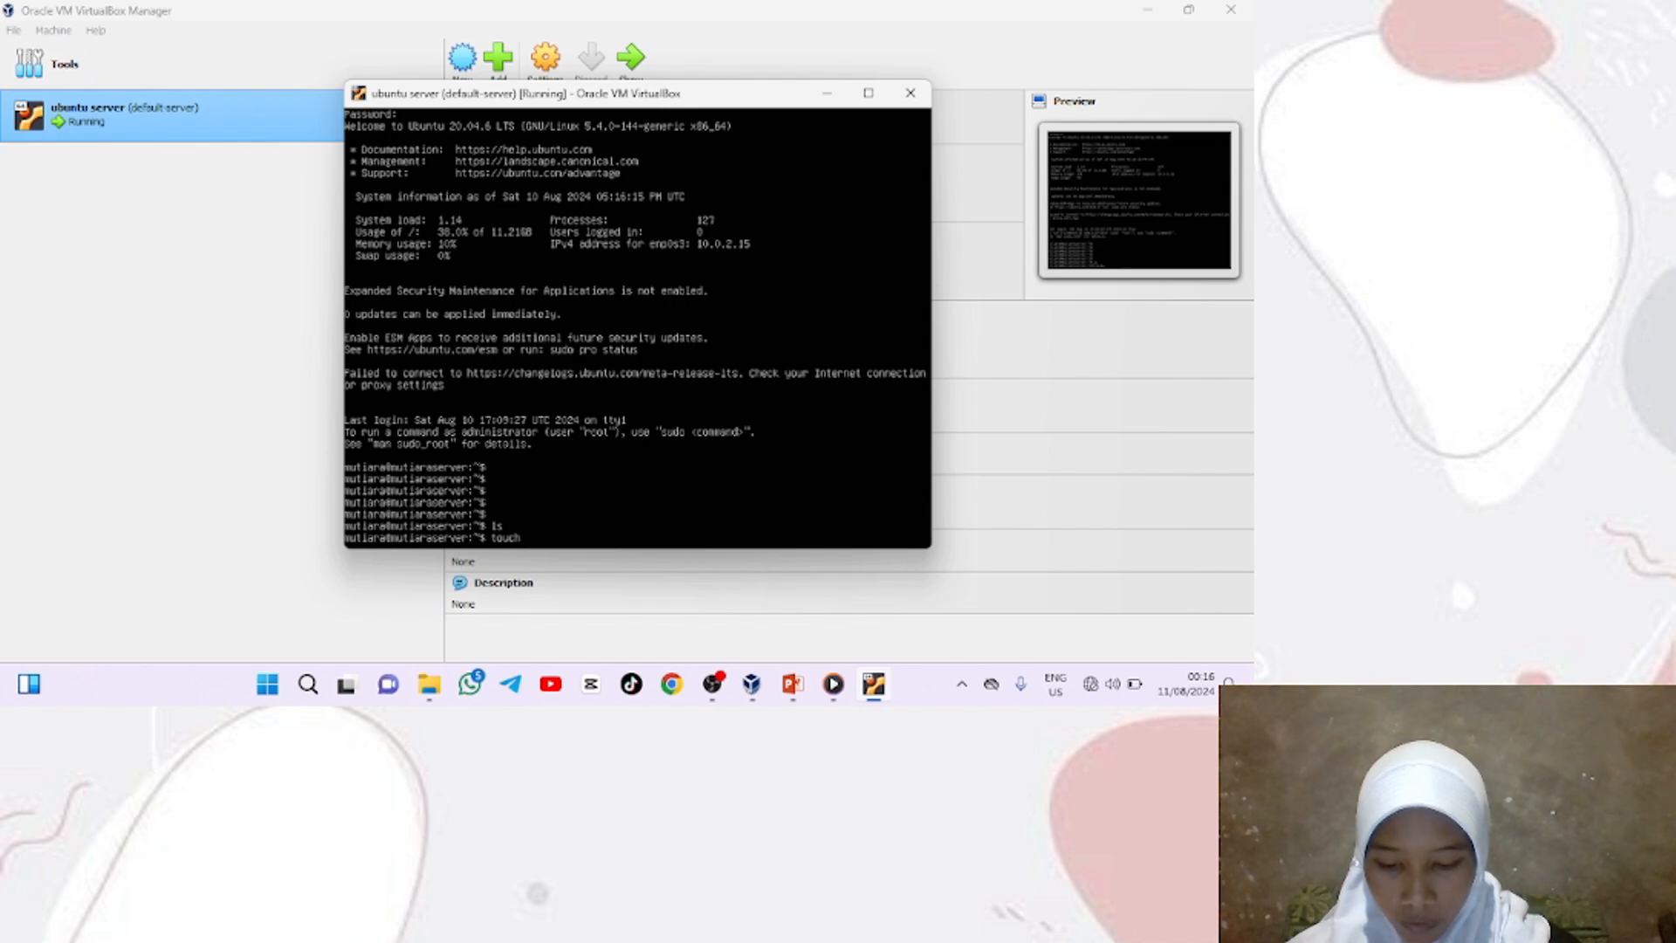
text(a)
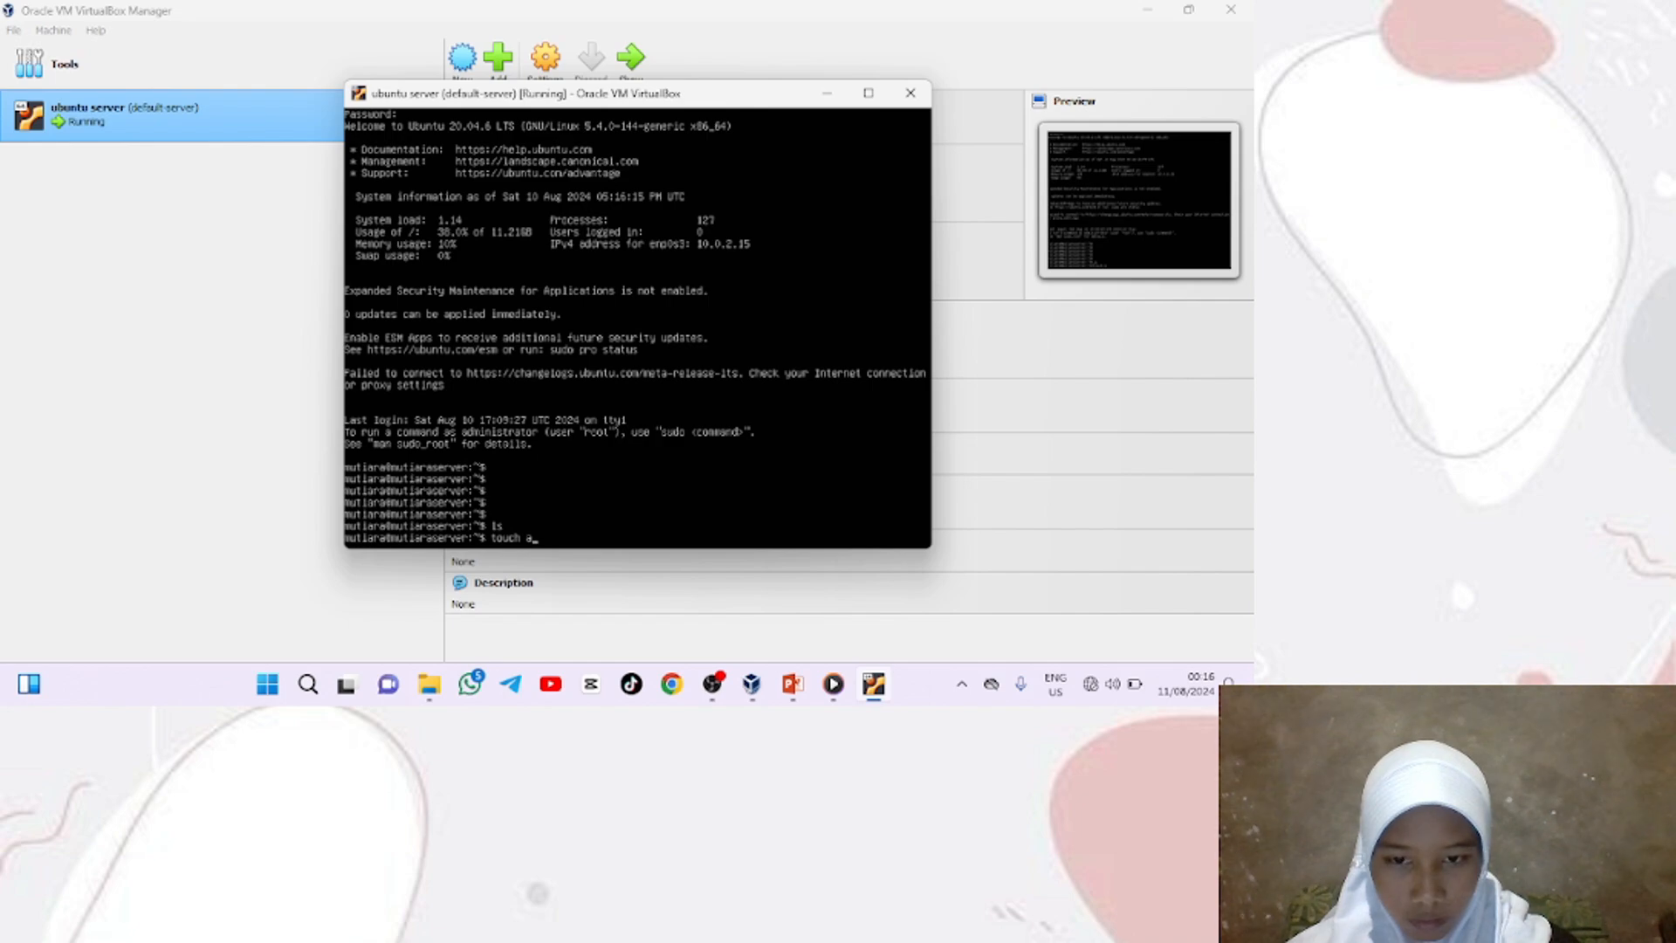
text(.)
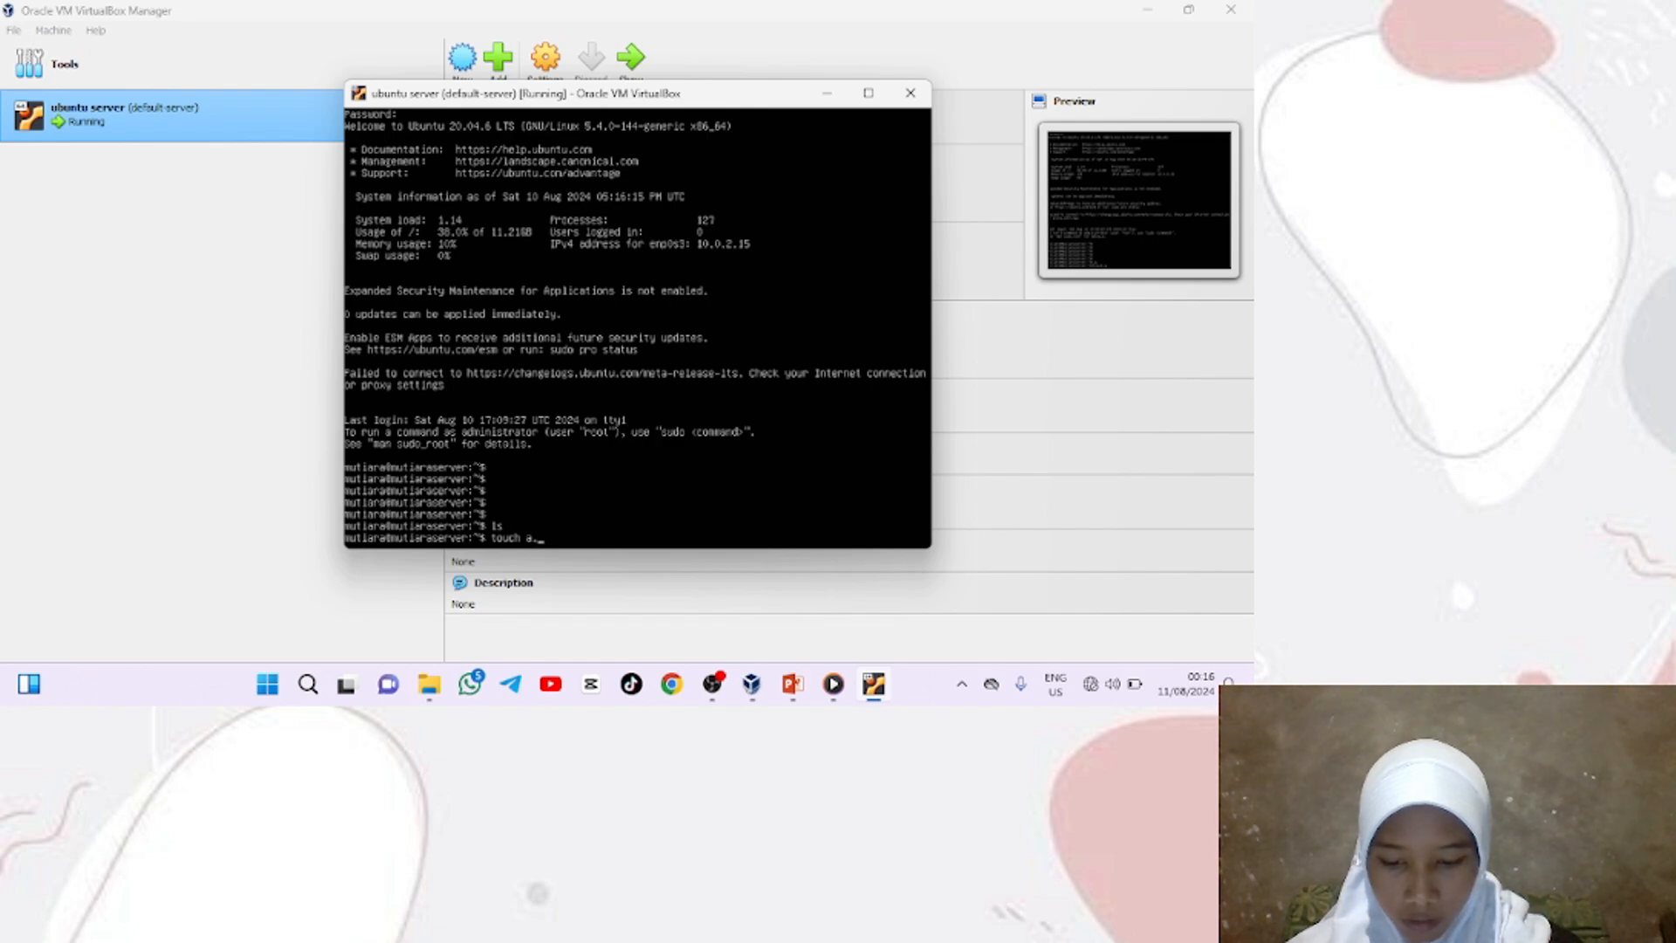
text(txt)
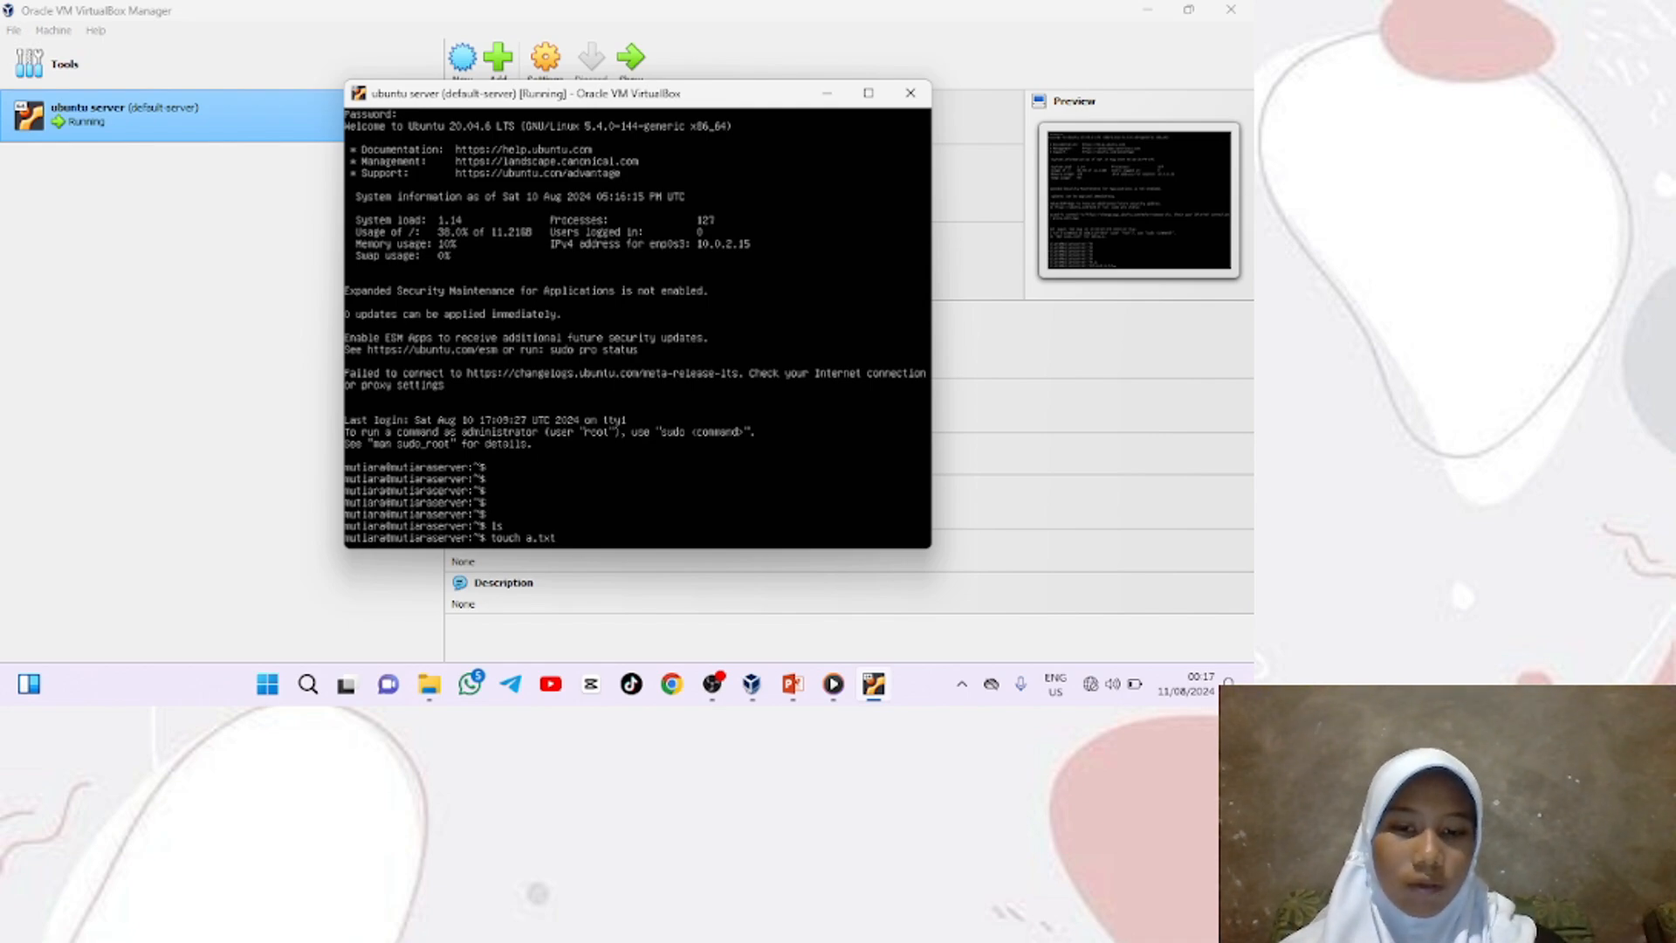
key(Return)
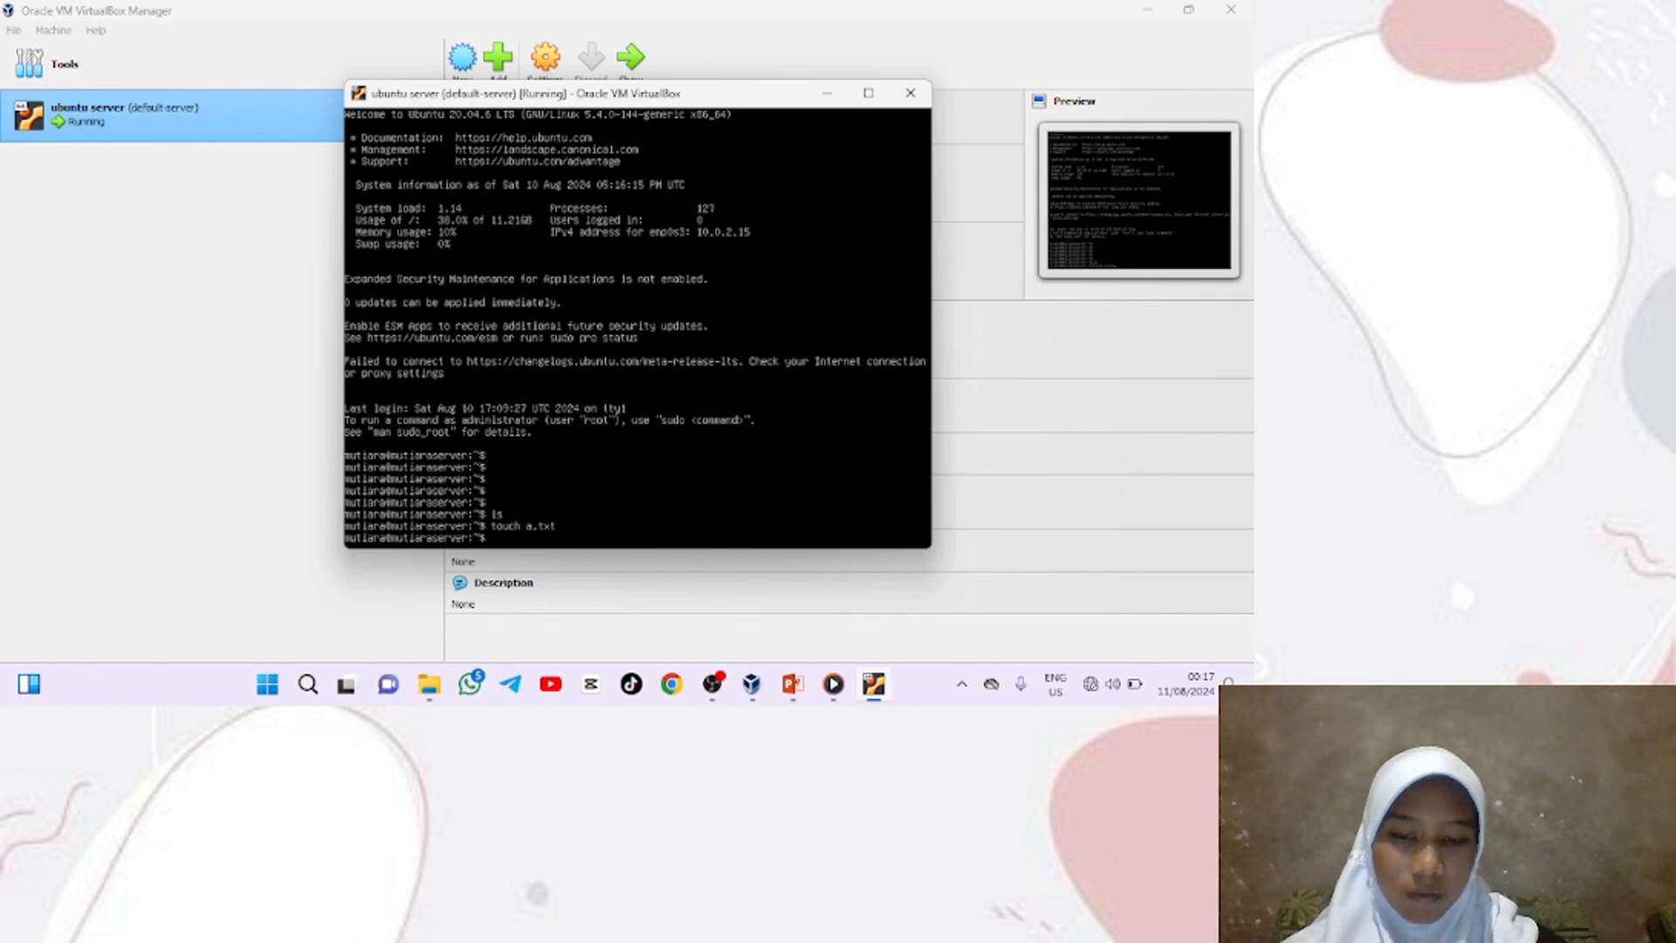
Create the empty files b.txt and c.txt in the home directory with two touch commands
text(touch b.txt)
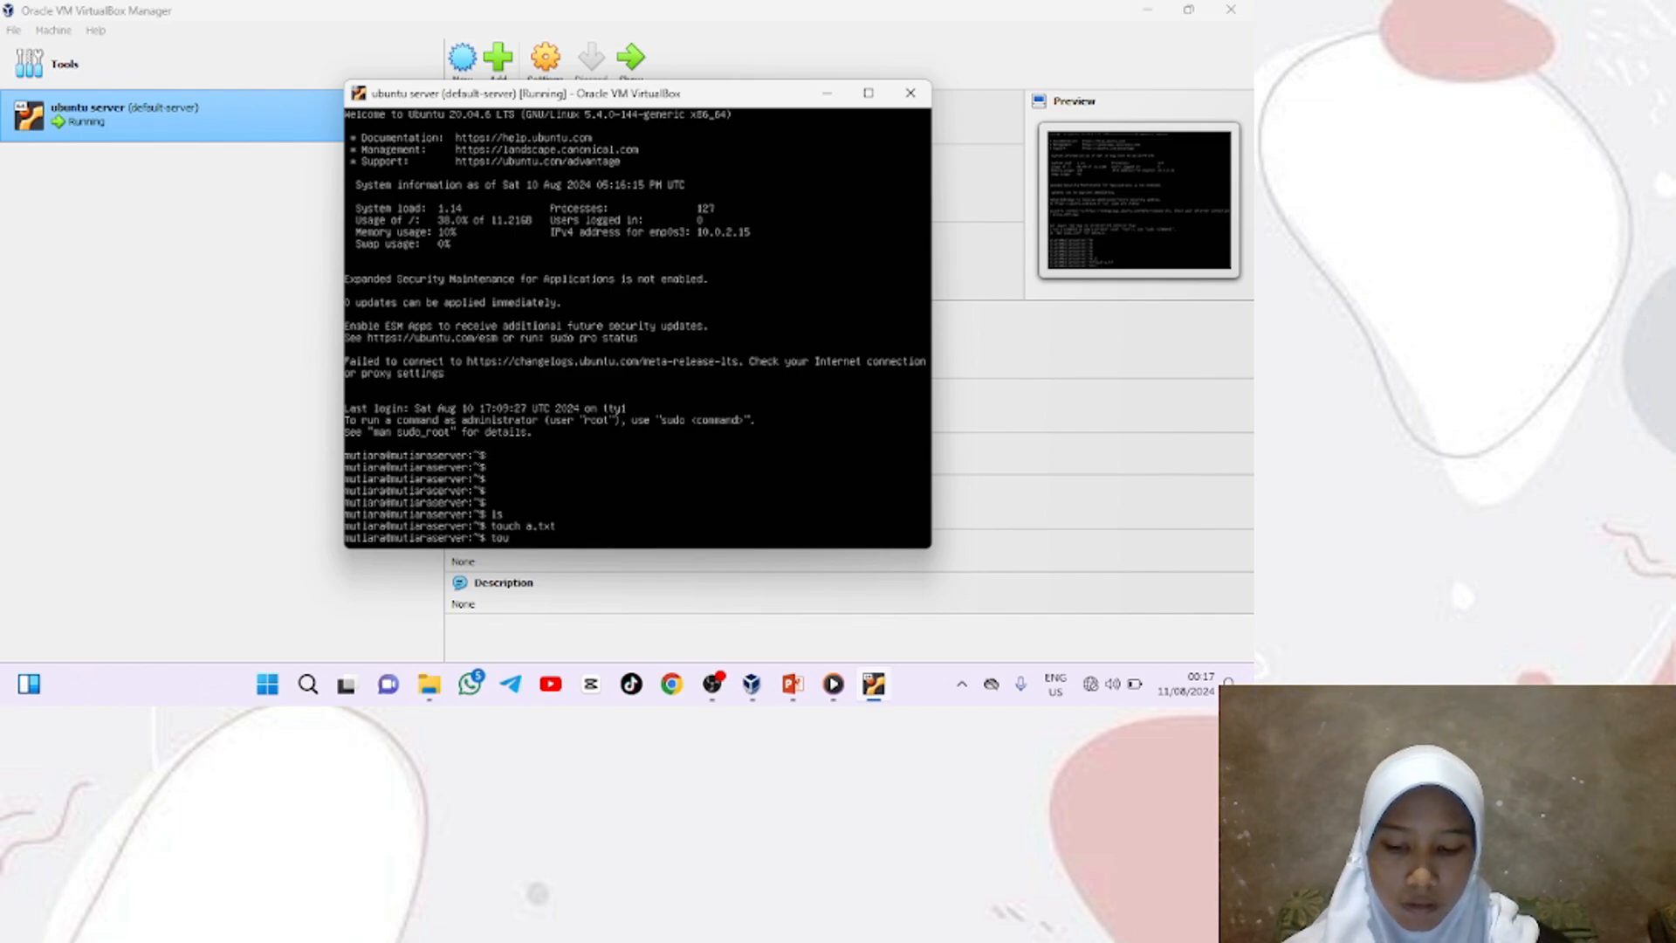
key(Return)
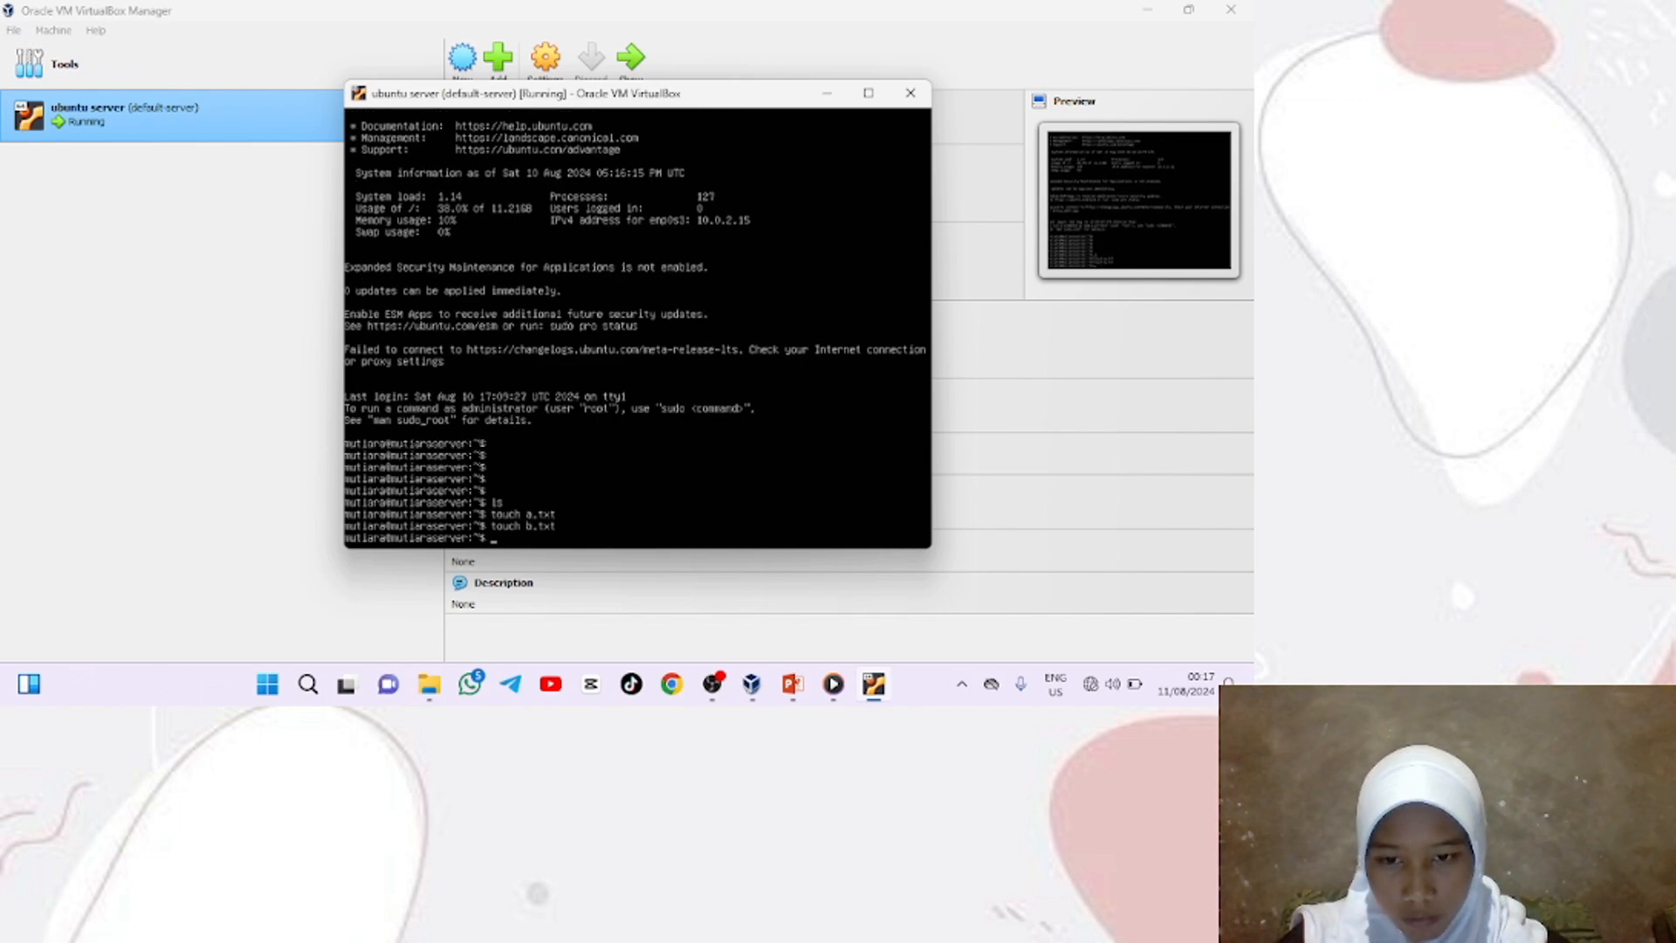
text(to)
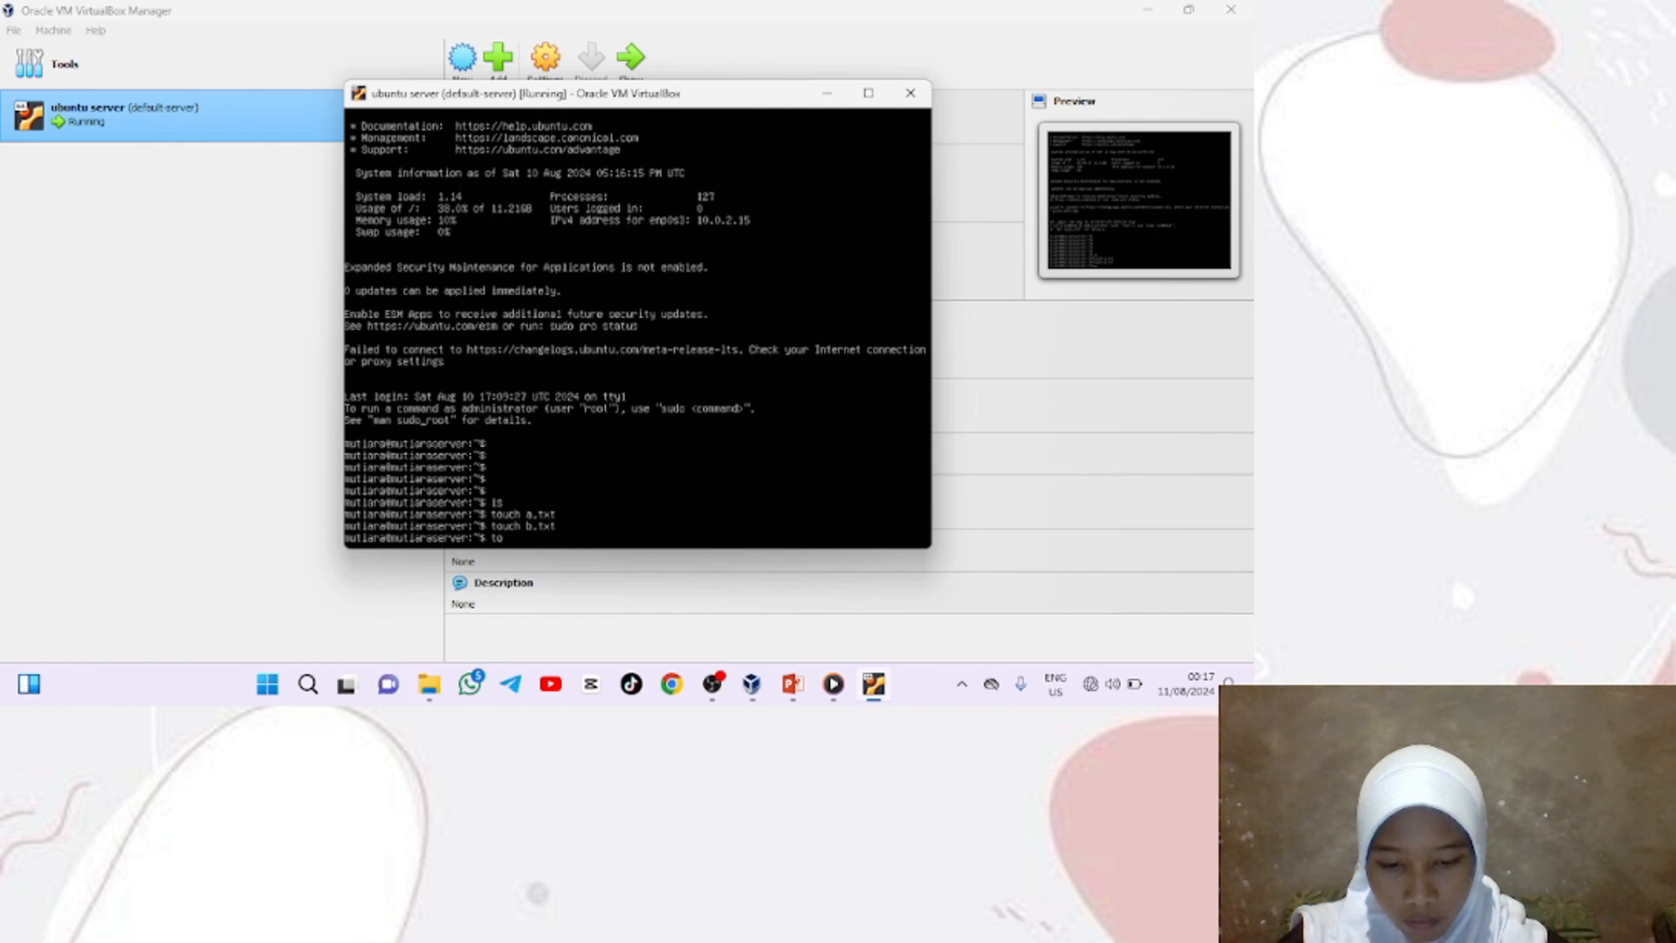
text(uc)
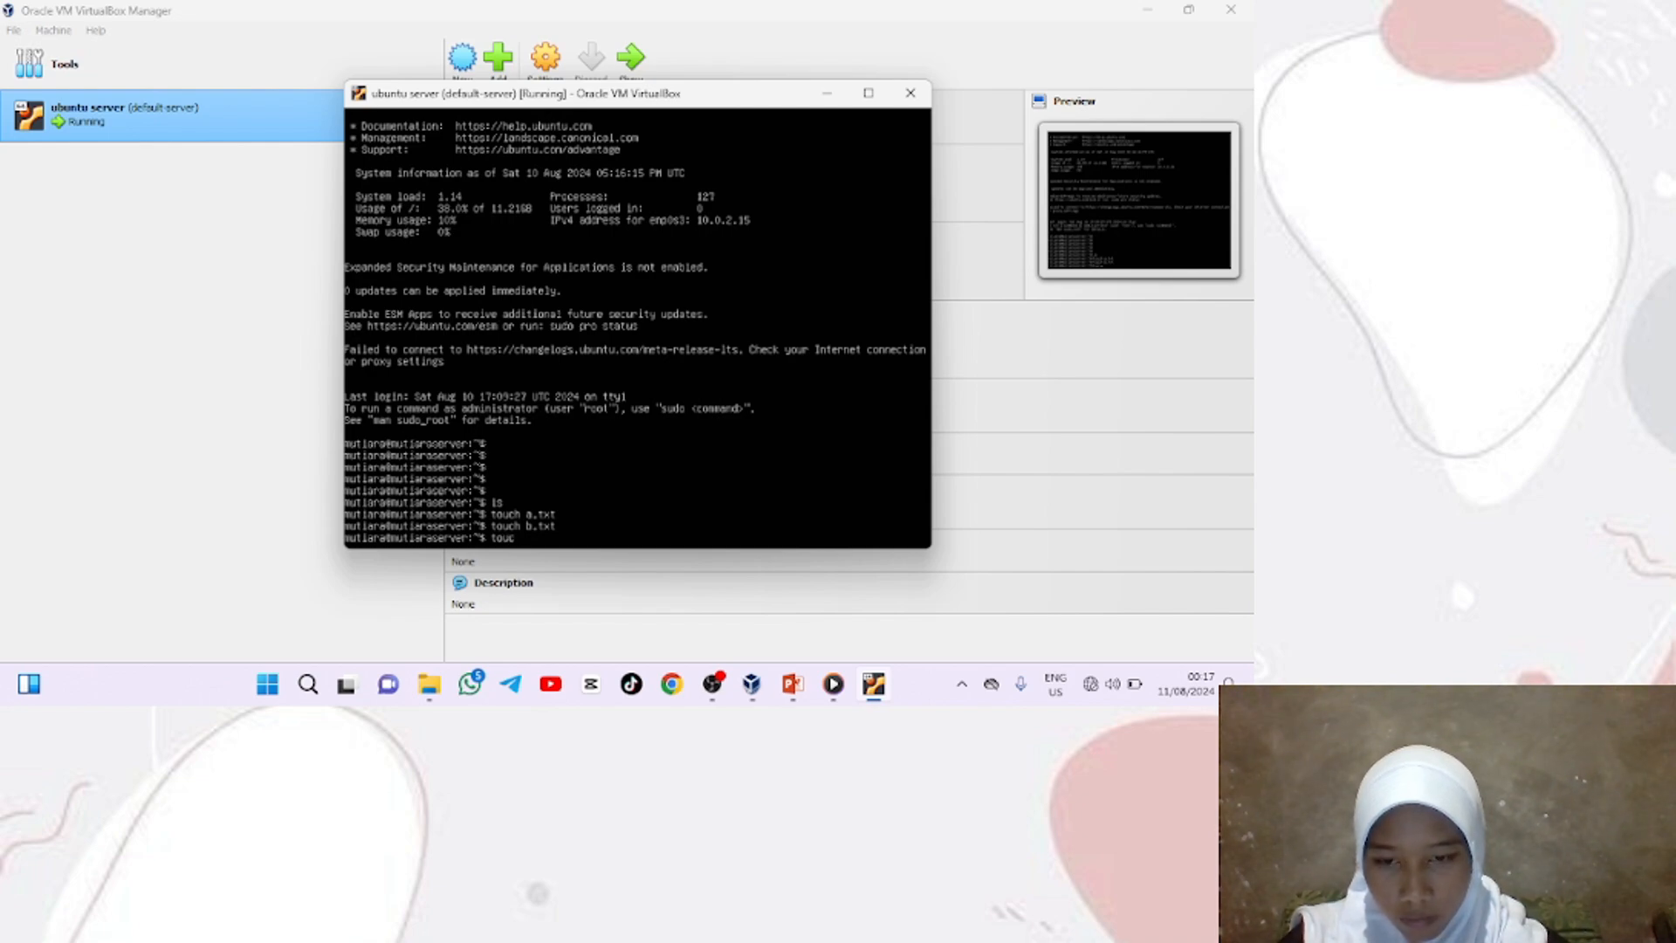
text(h c)
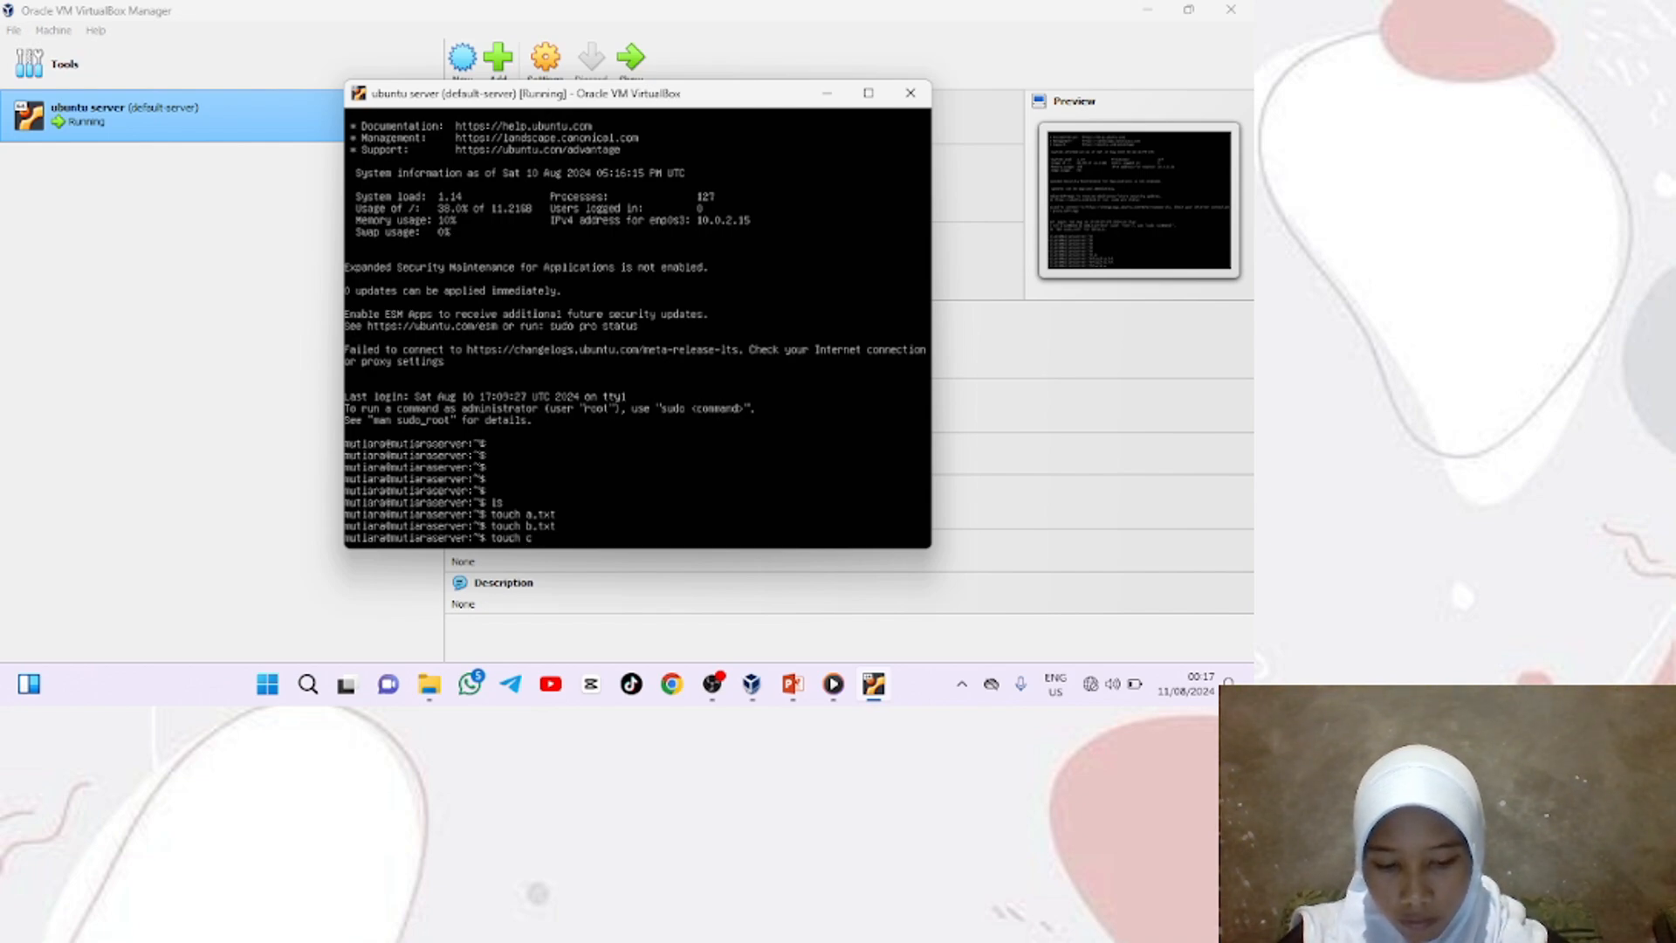
text(.t)
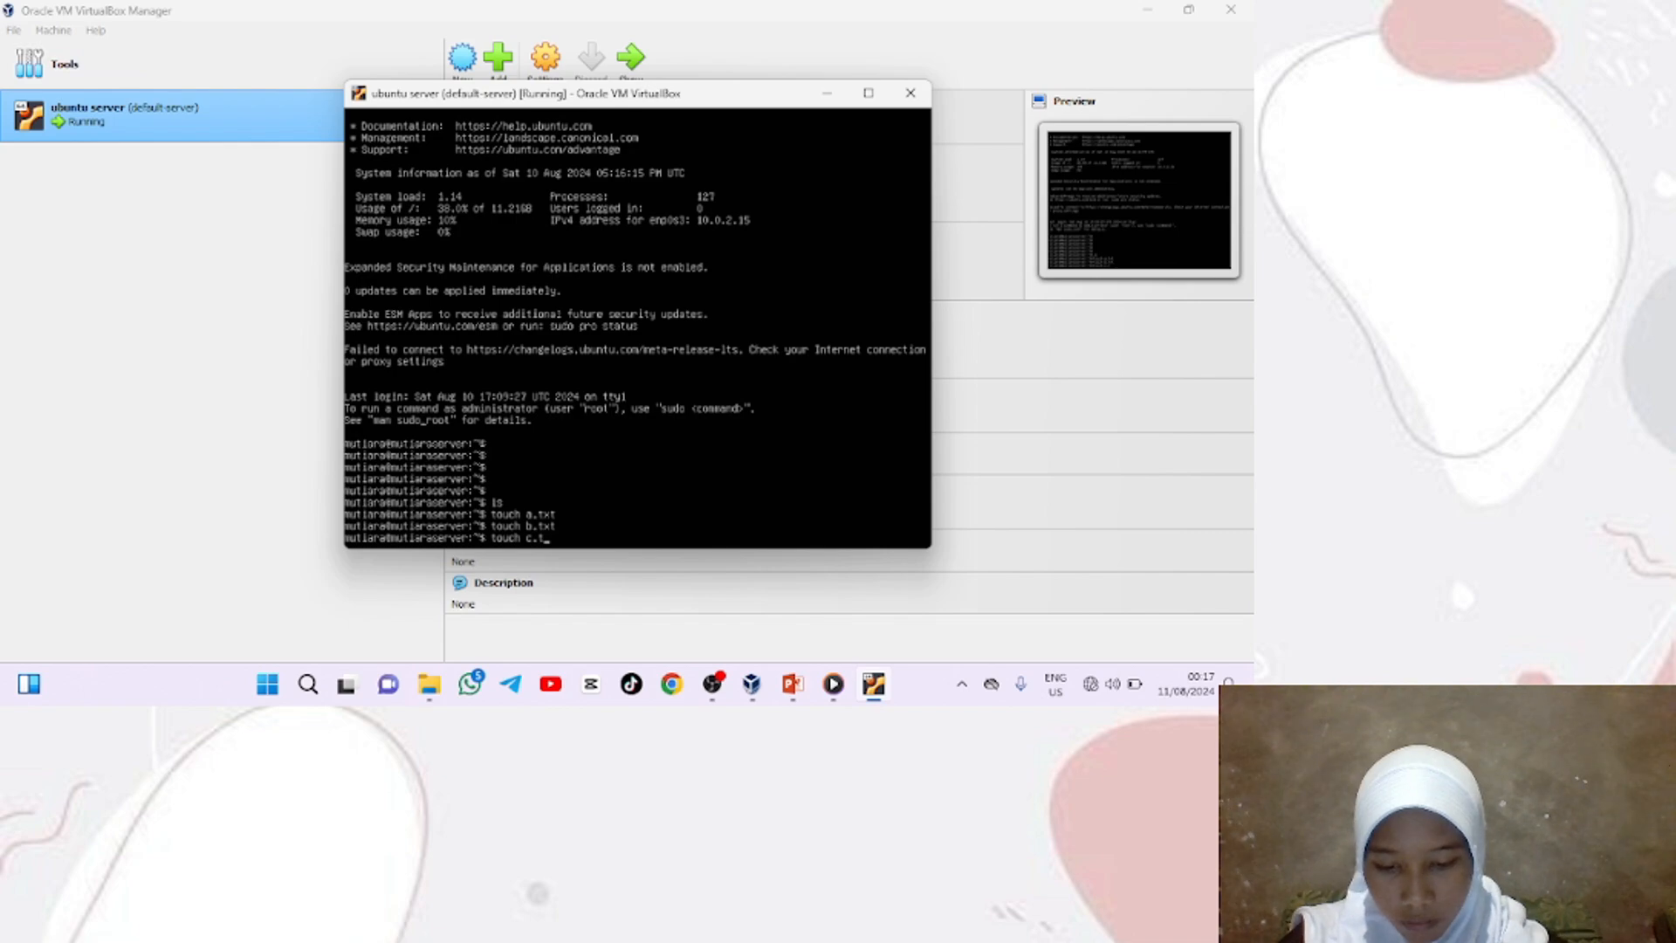
text(x)
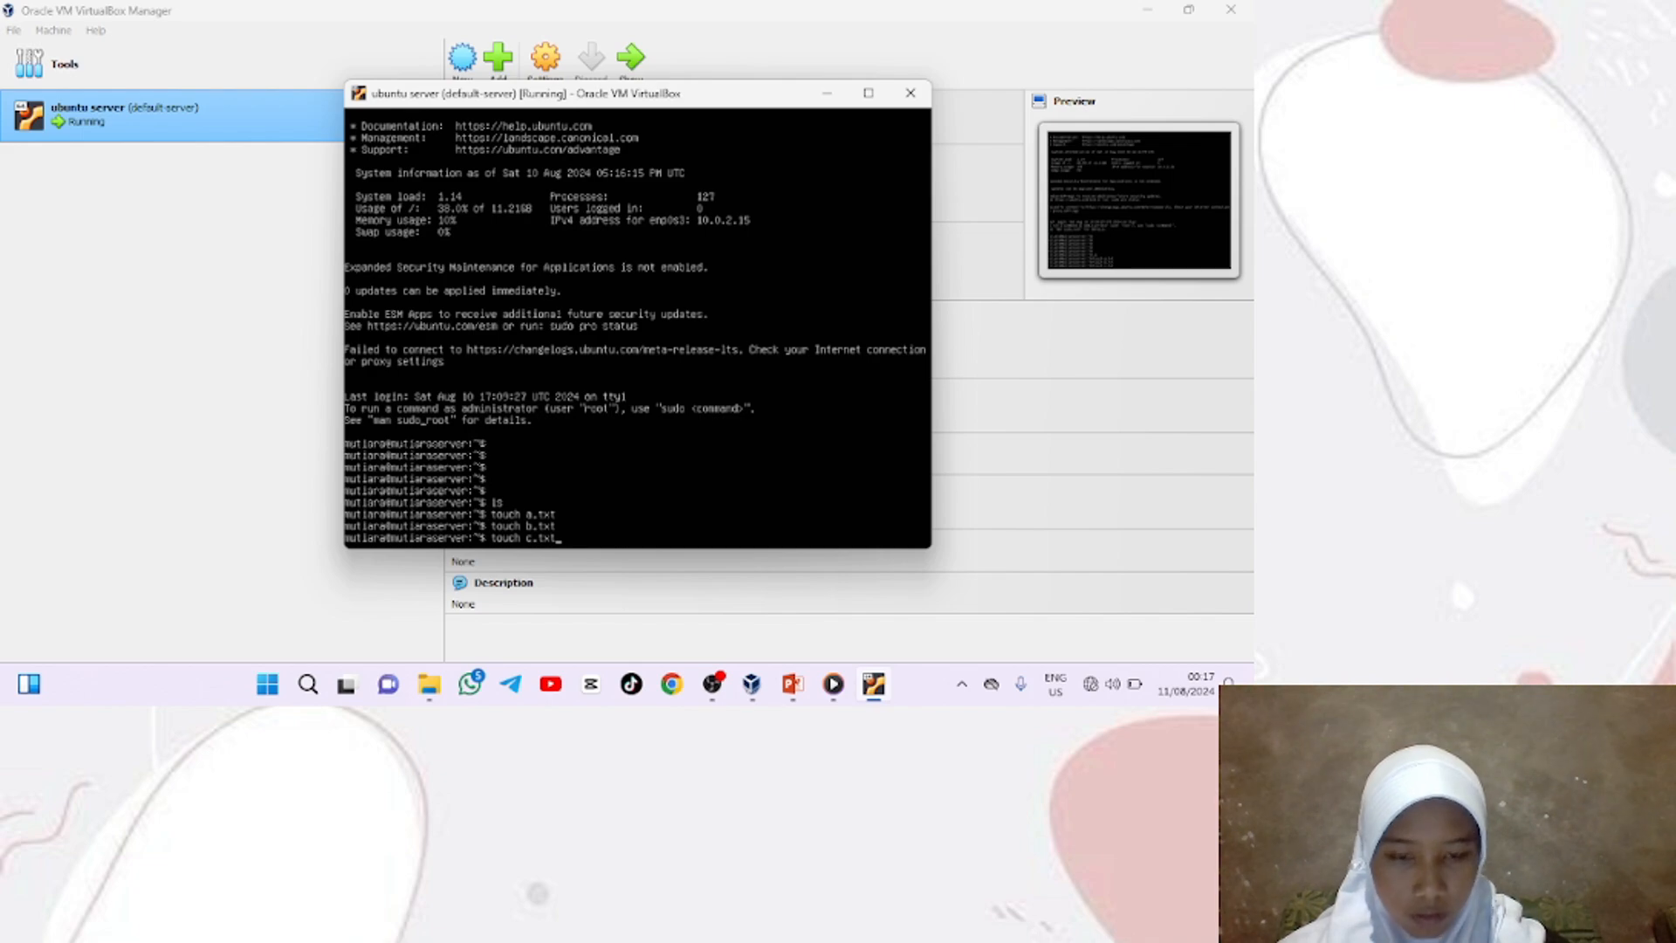
text(t)
key(Return)
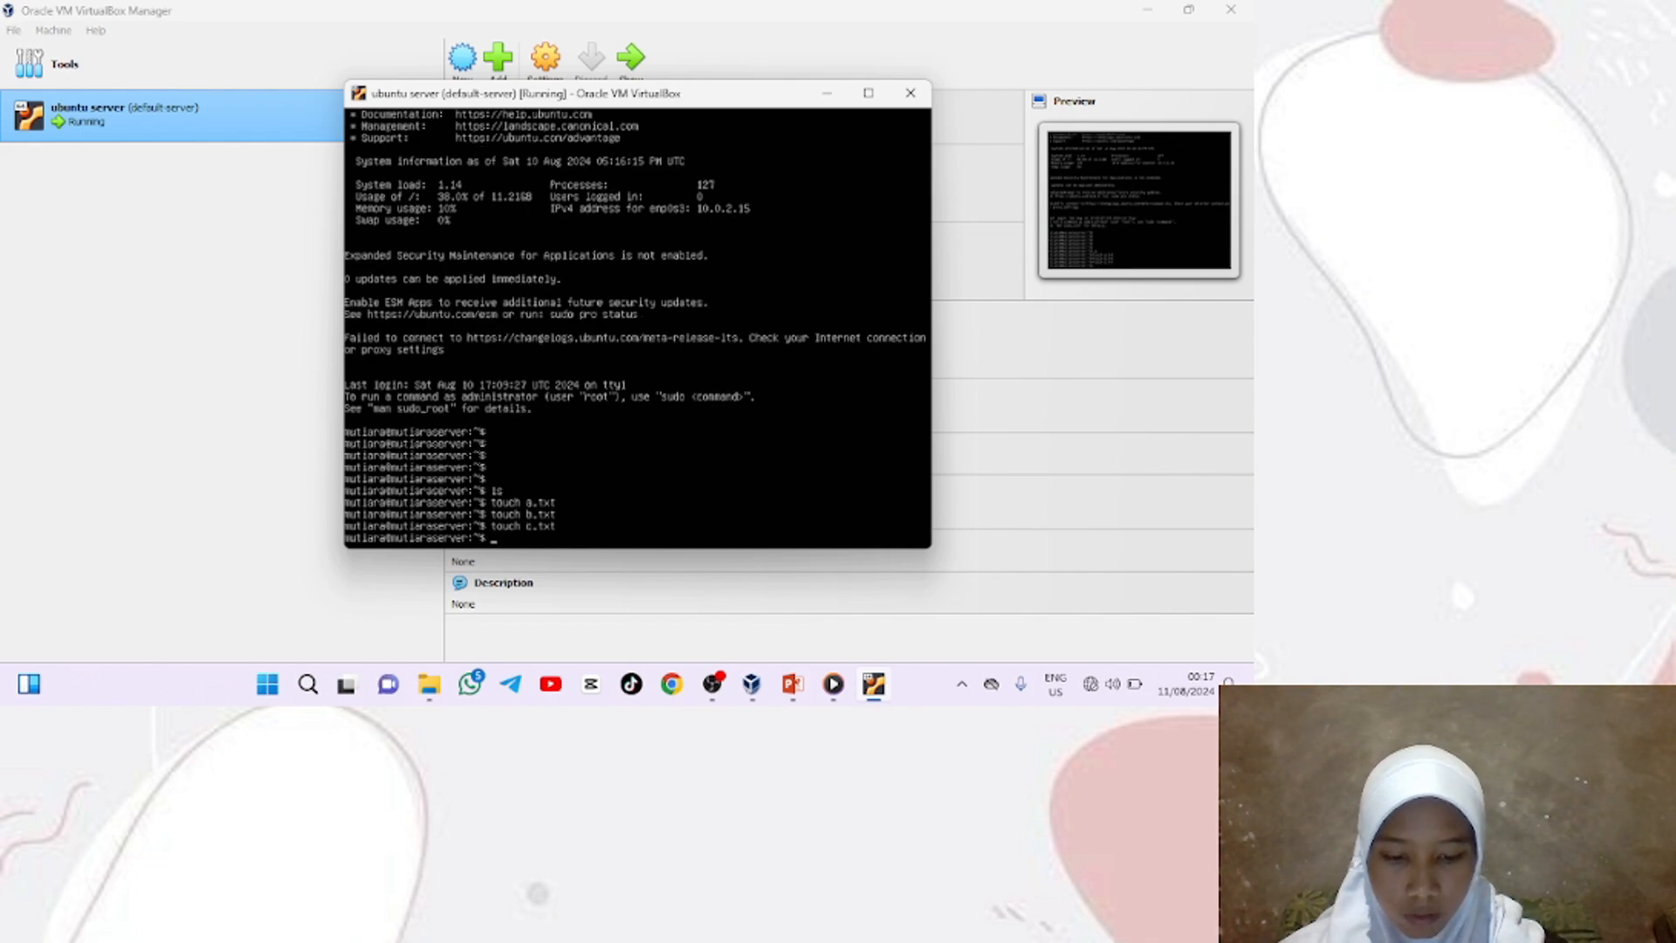
List the home directory's contents with the ls command to check the created text files
text(l)
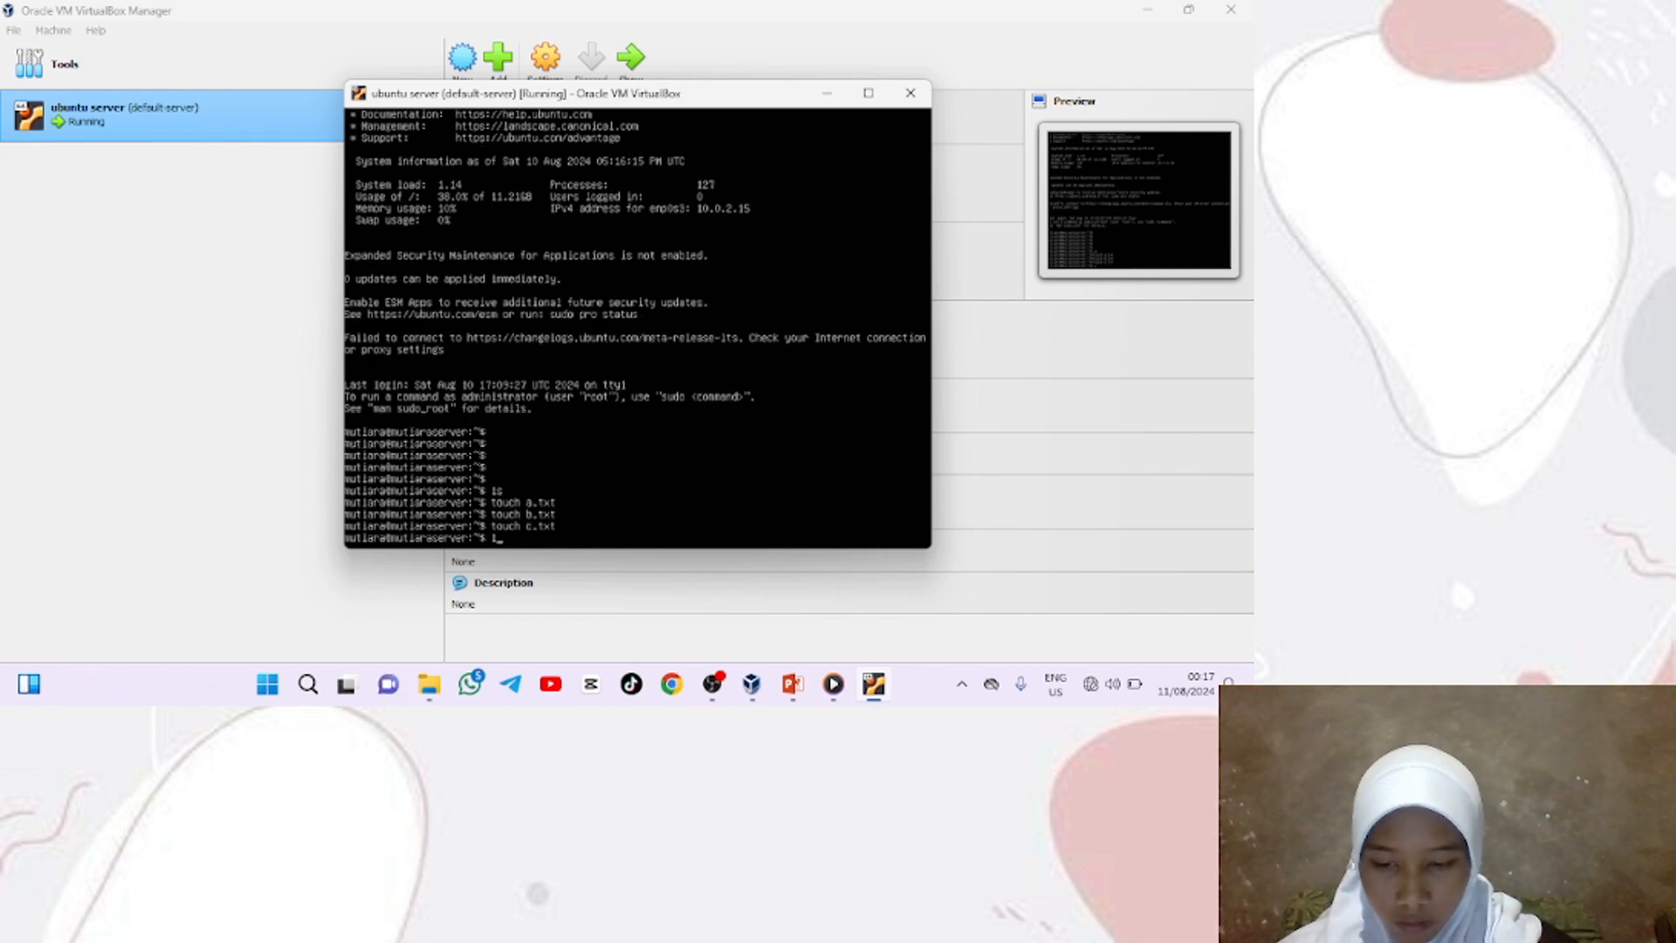
text(s)
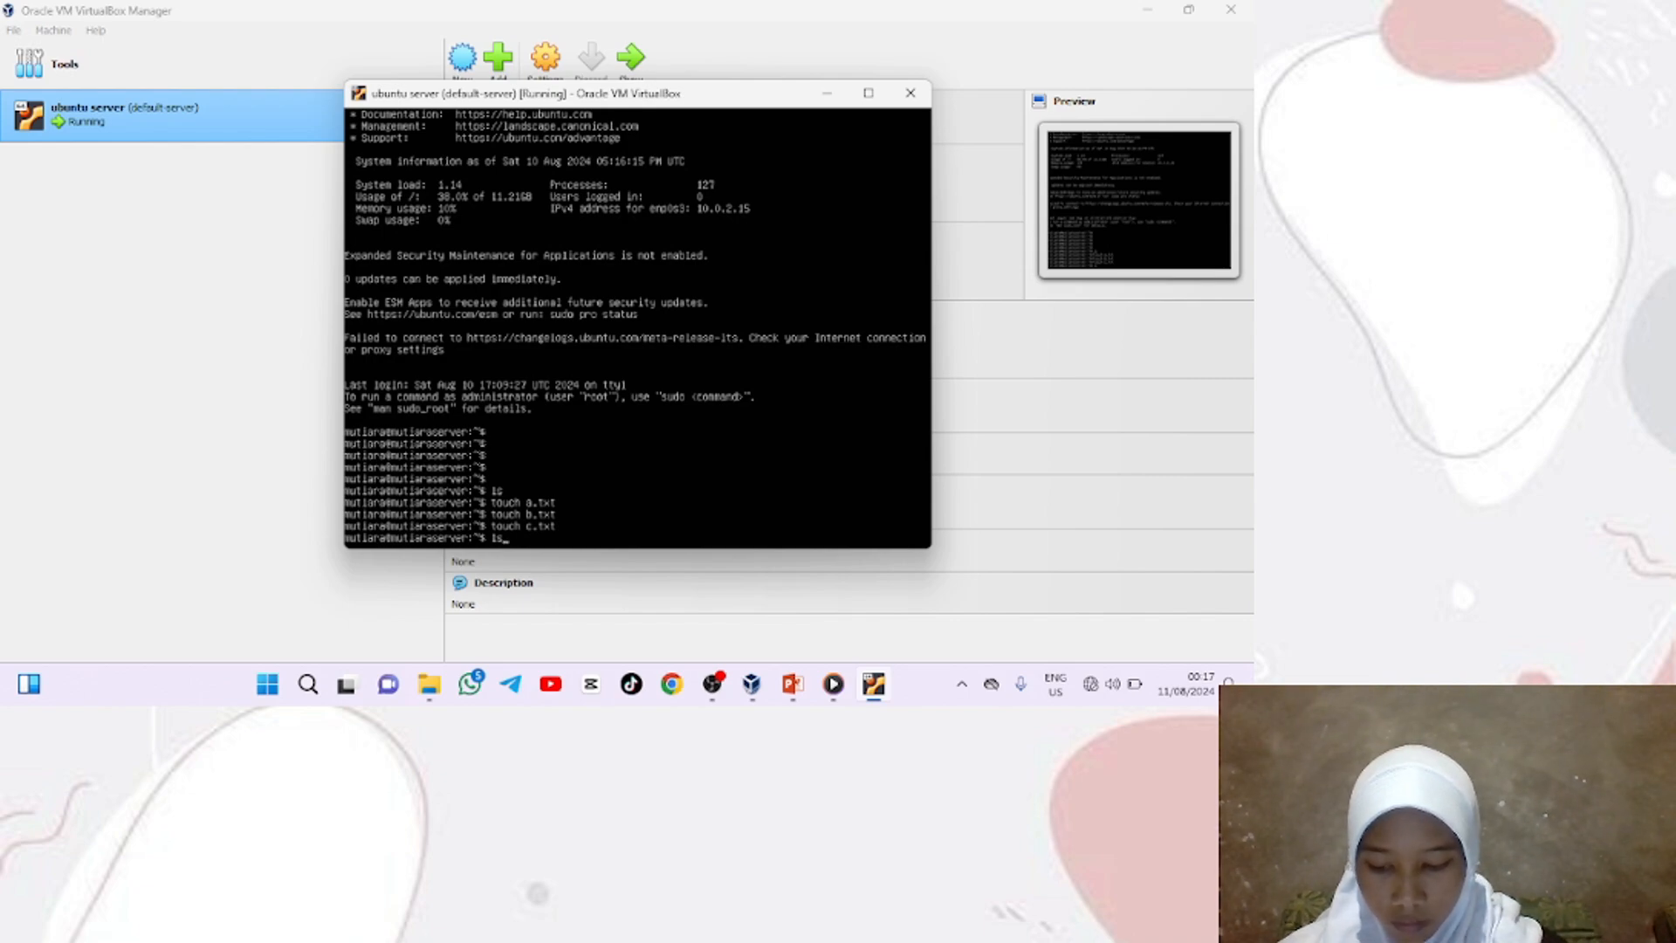
key(Return)
key(Return)
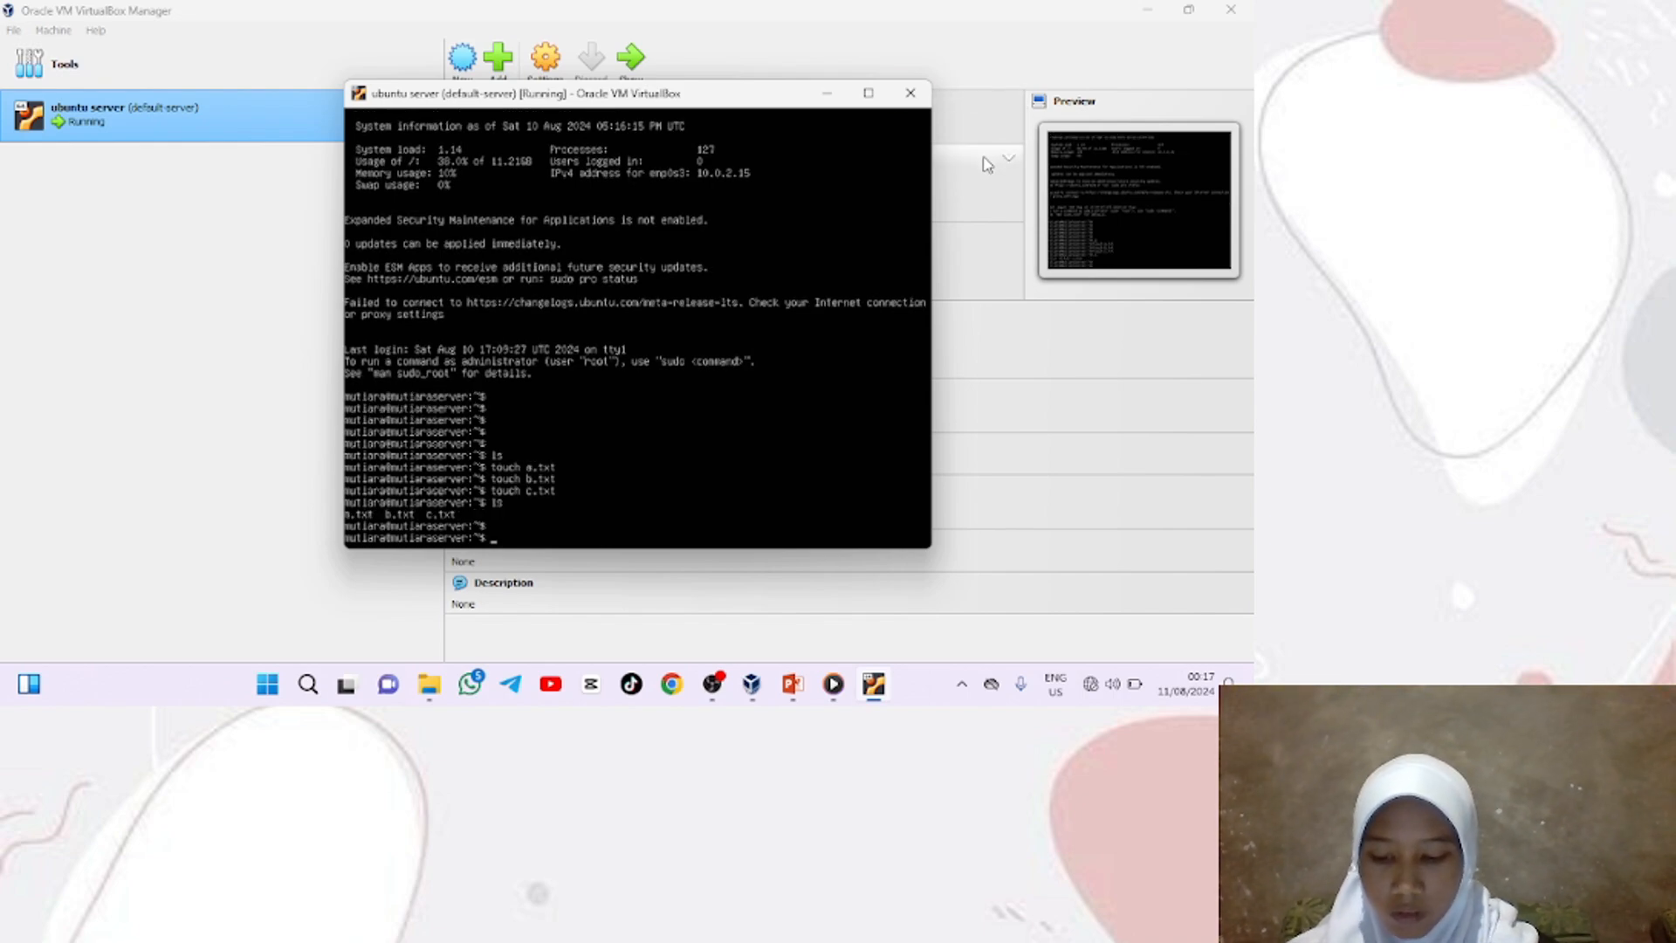
Power off the virtual machine and restore its default-server snapshot without creating a snapshot of the current machine state
click(911, 94)
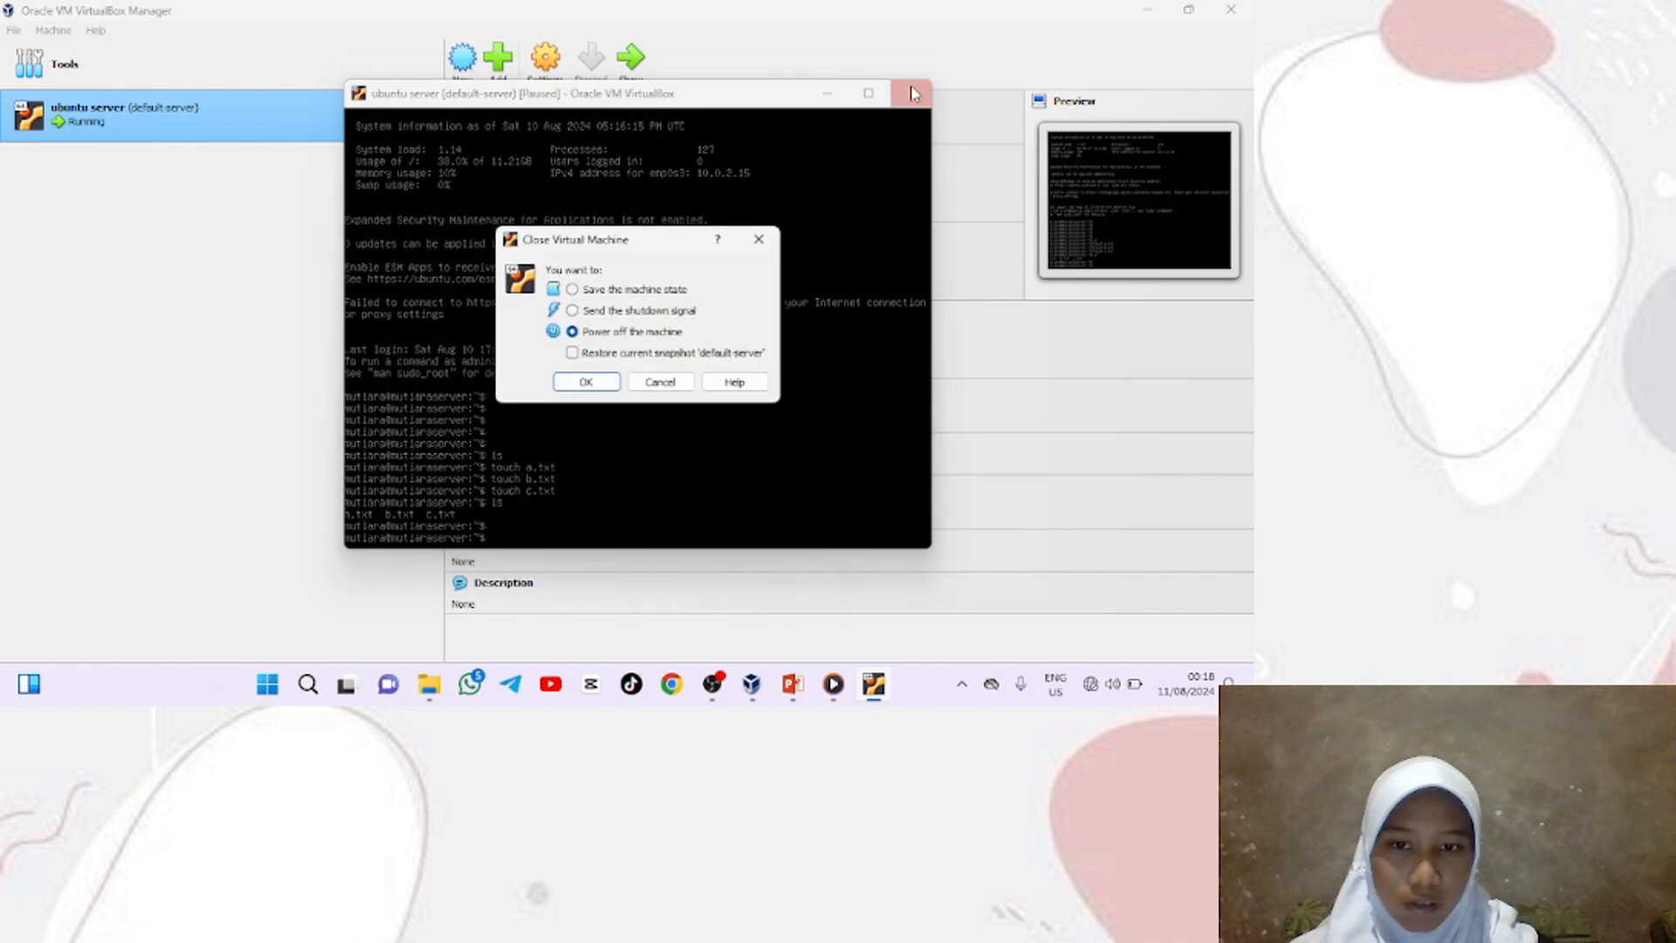
click(590, 383)
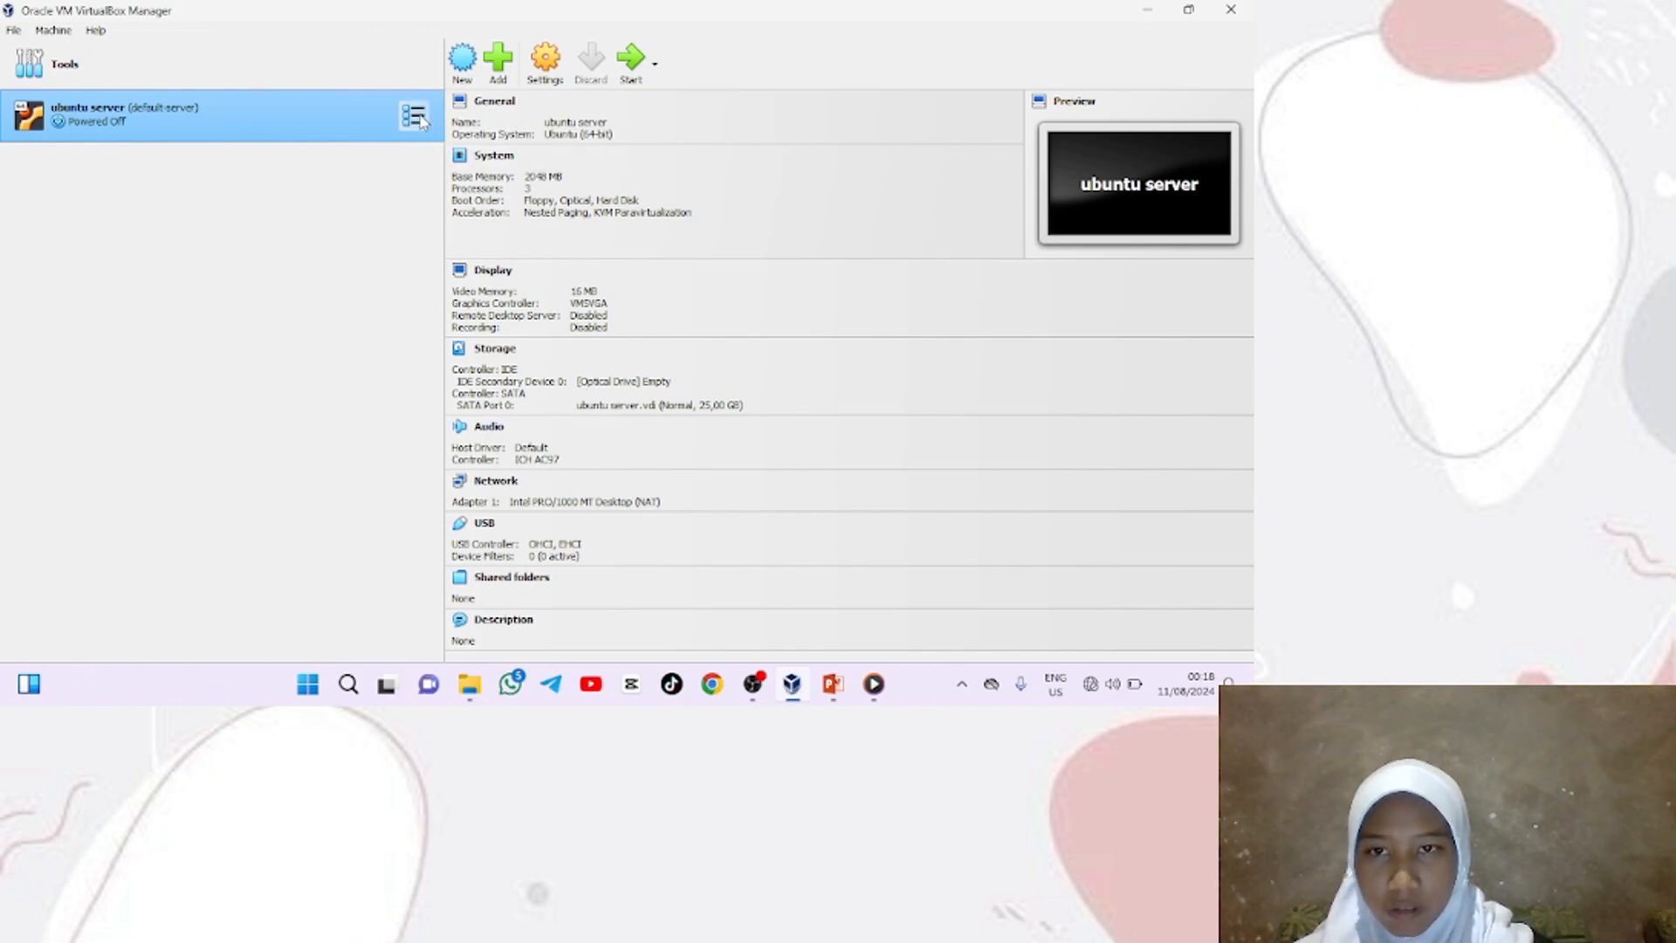
click(414, 115)
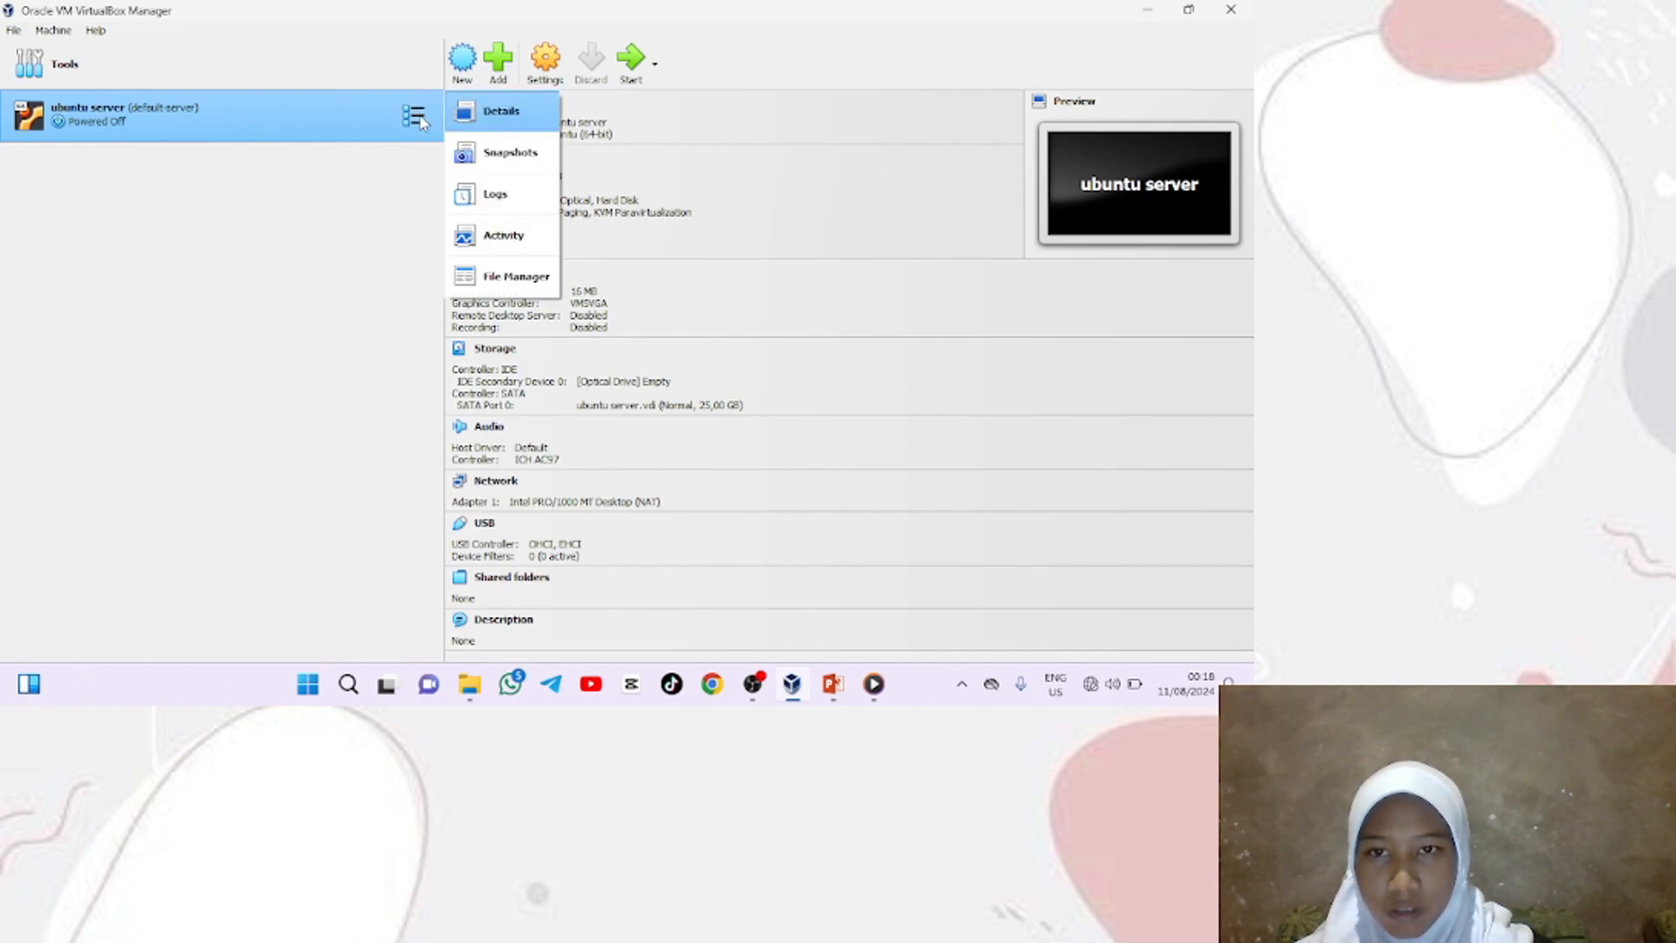
click(478, 166)
click(506, 123)
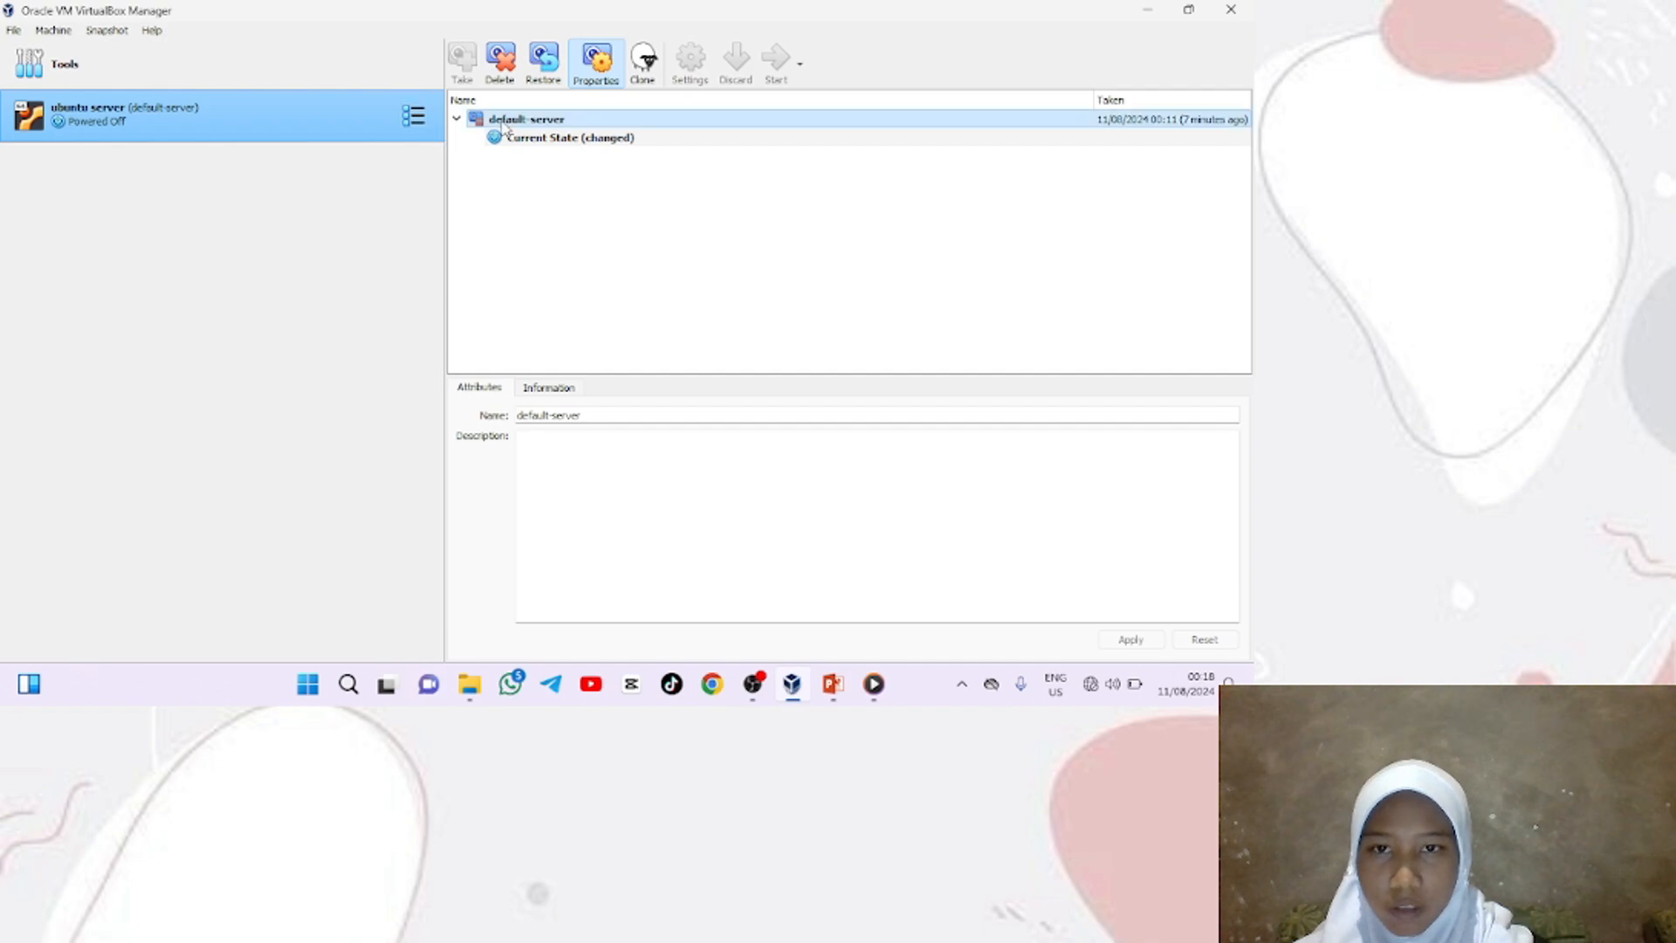
click(542, 74)
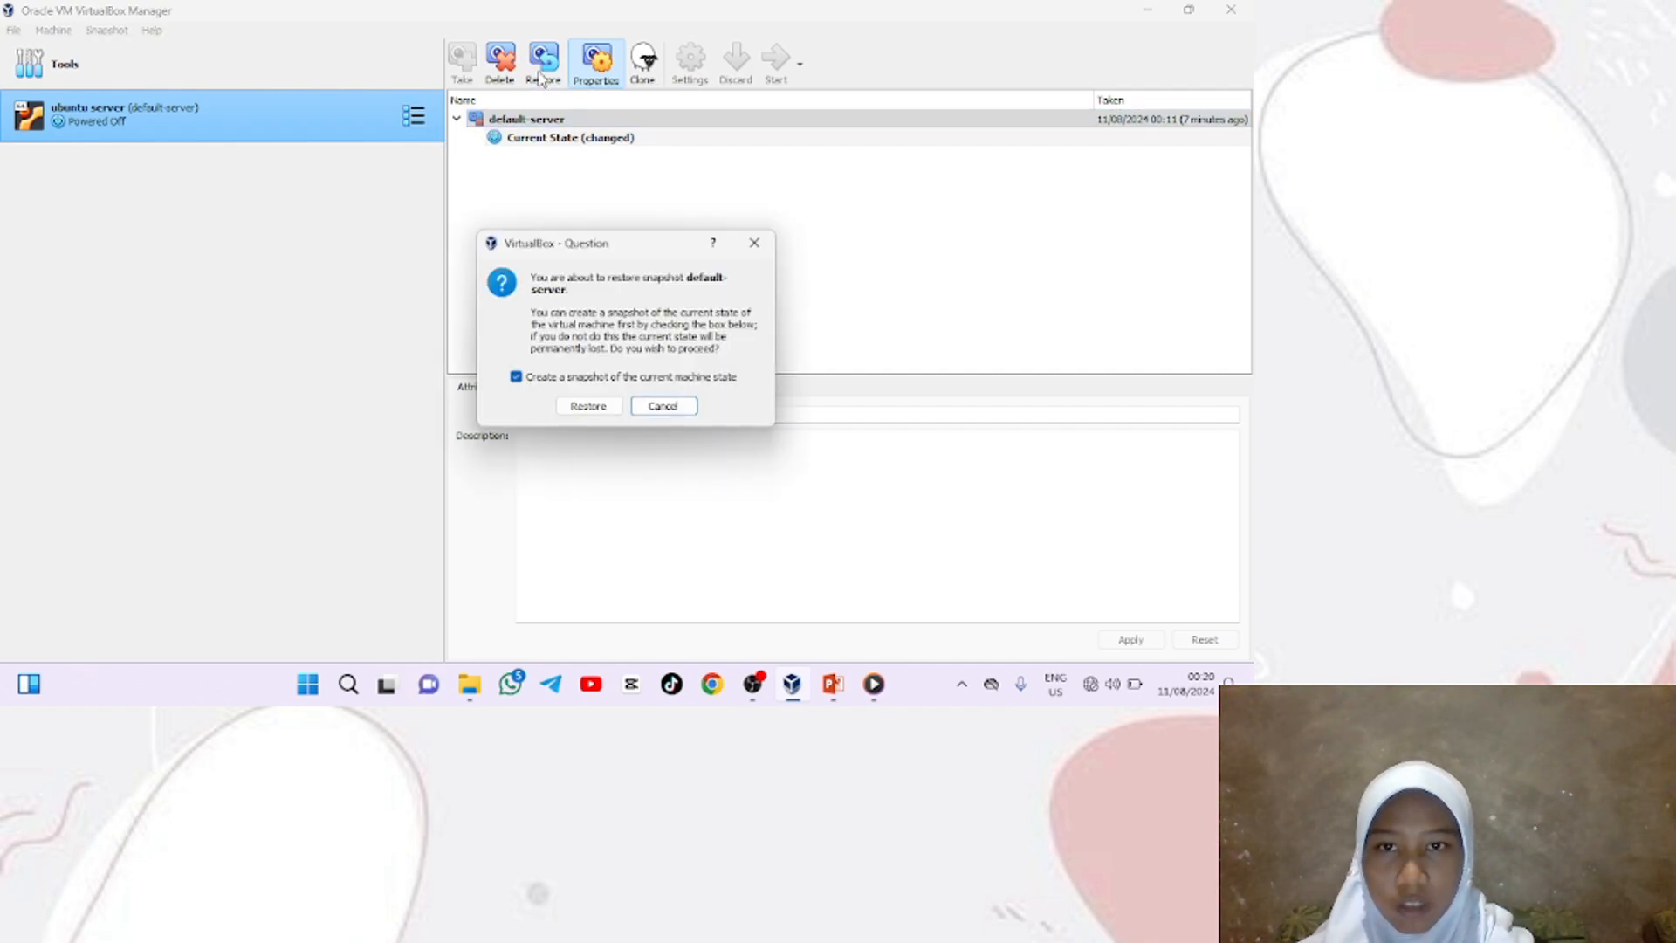
click(516, 381)
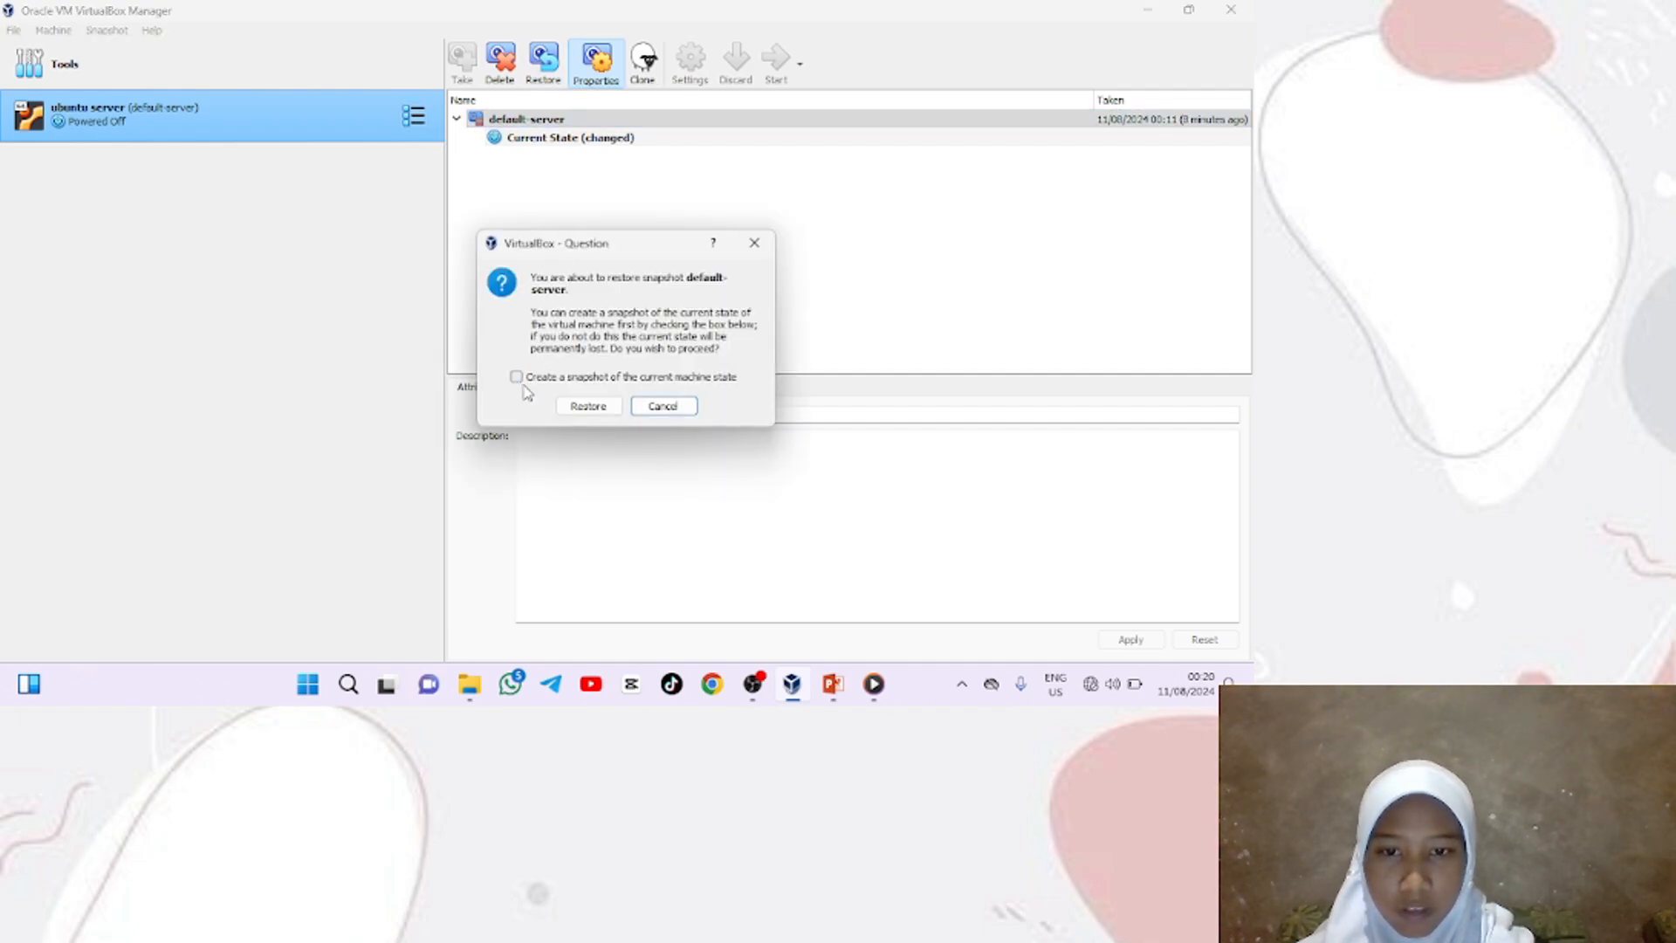
click(578, 410)
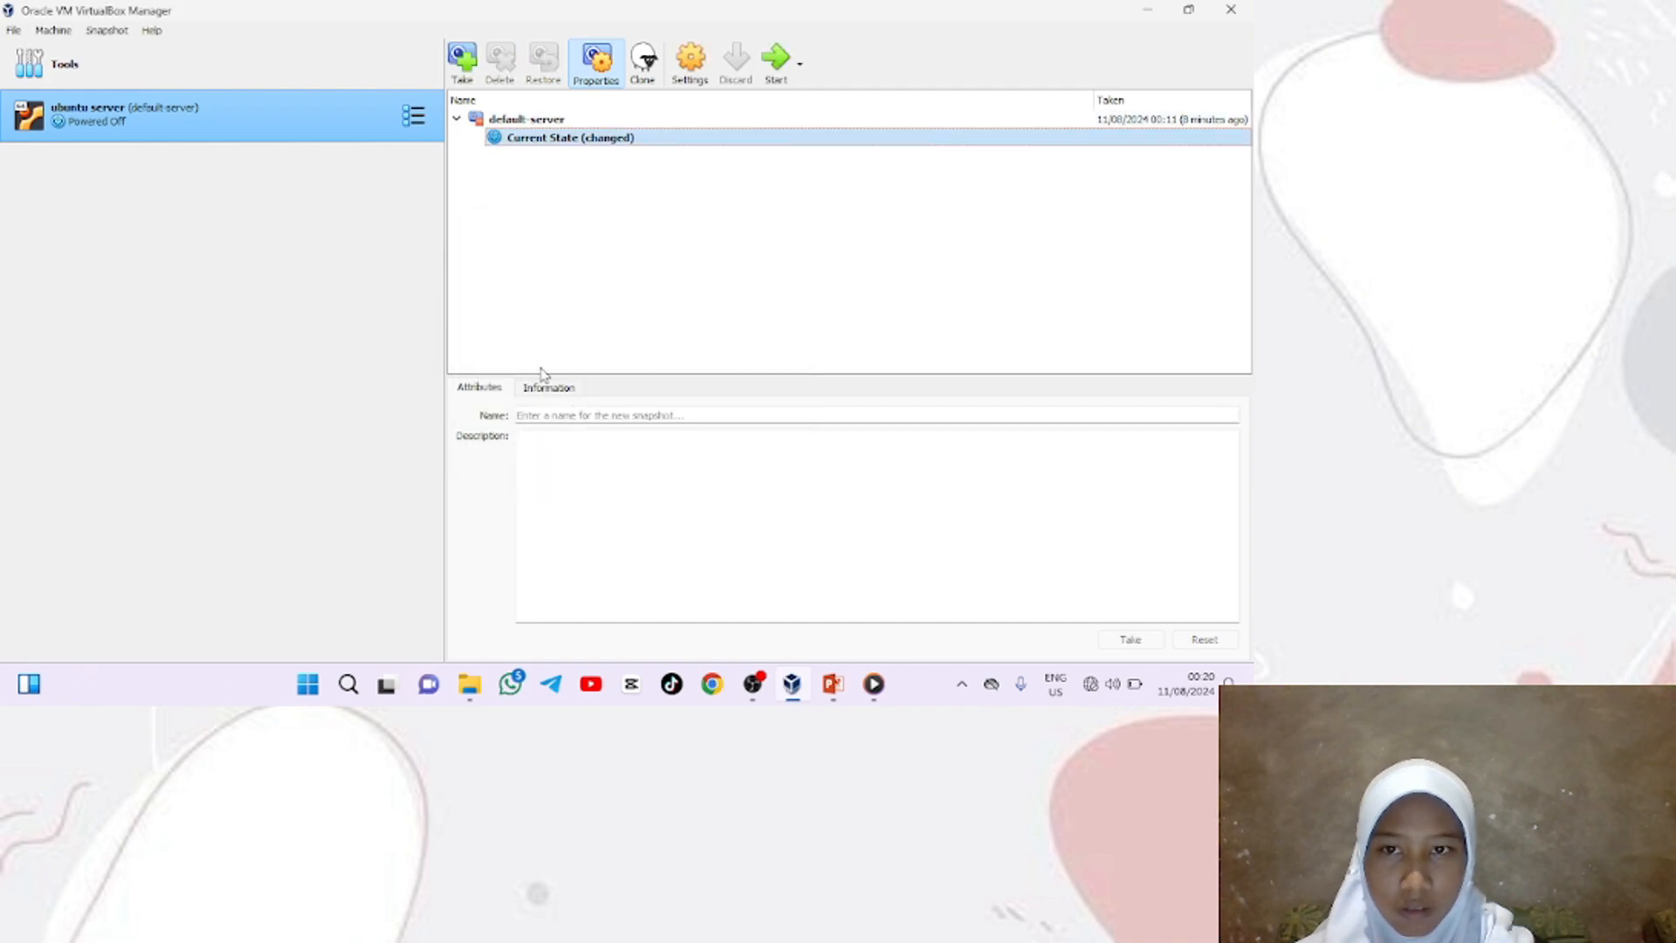
Return to the details view of the ubuntu server machine and start it
click(421, 119)
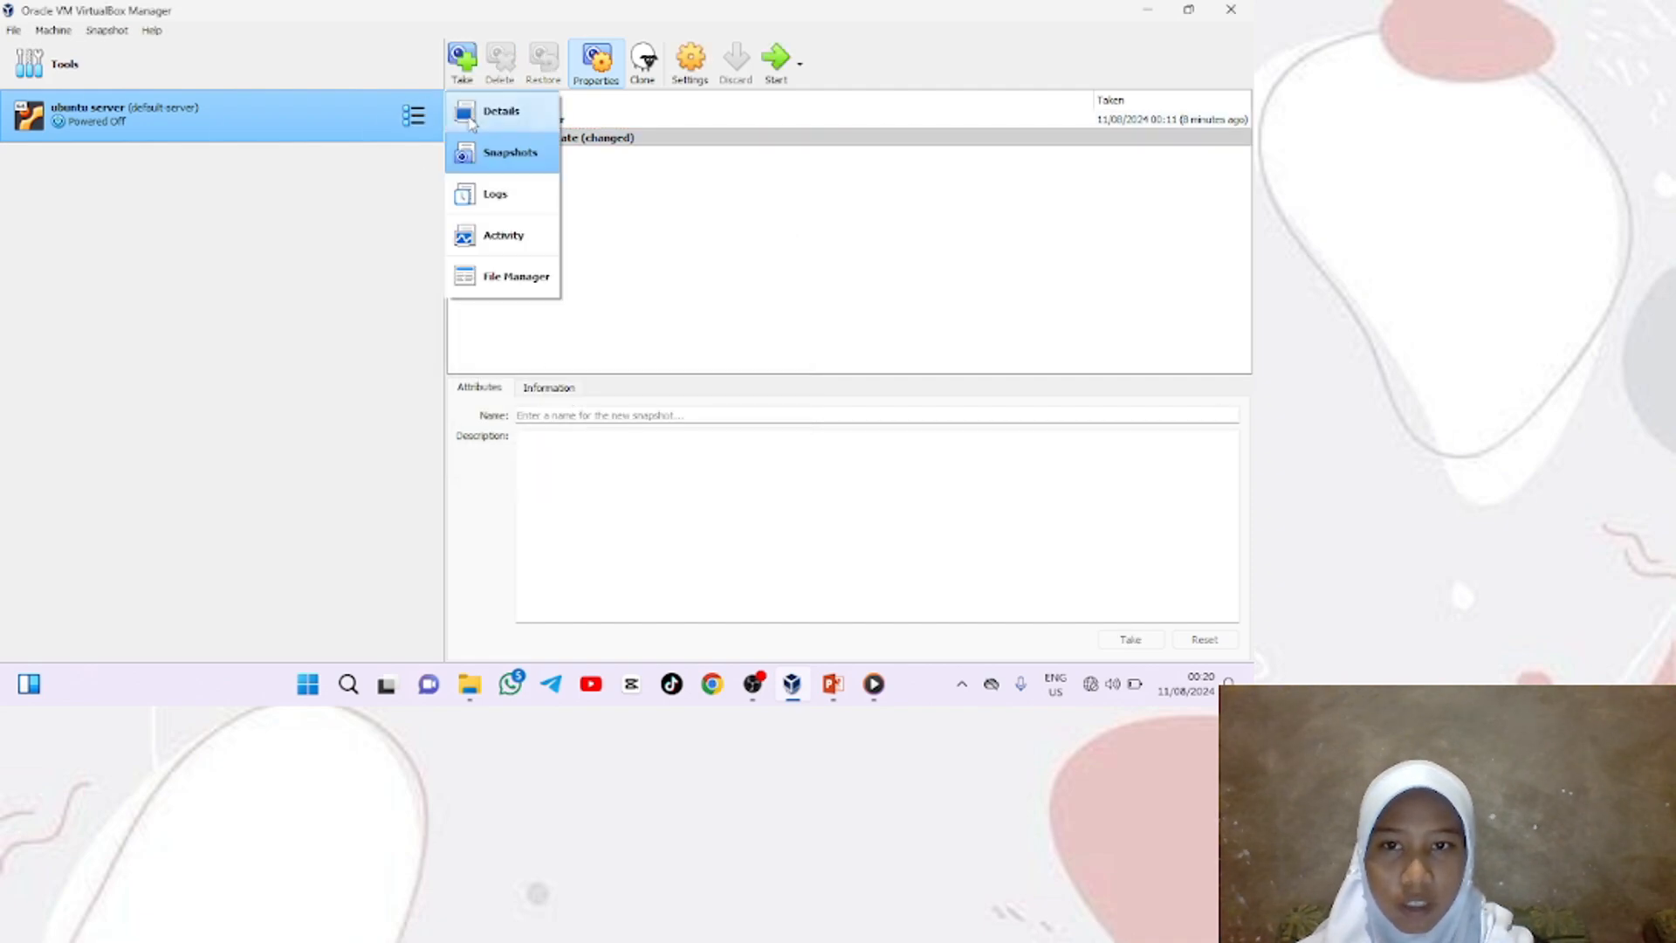
click(471, 120)
click(625, 68)
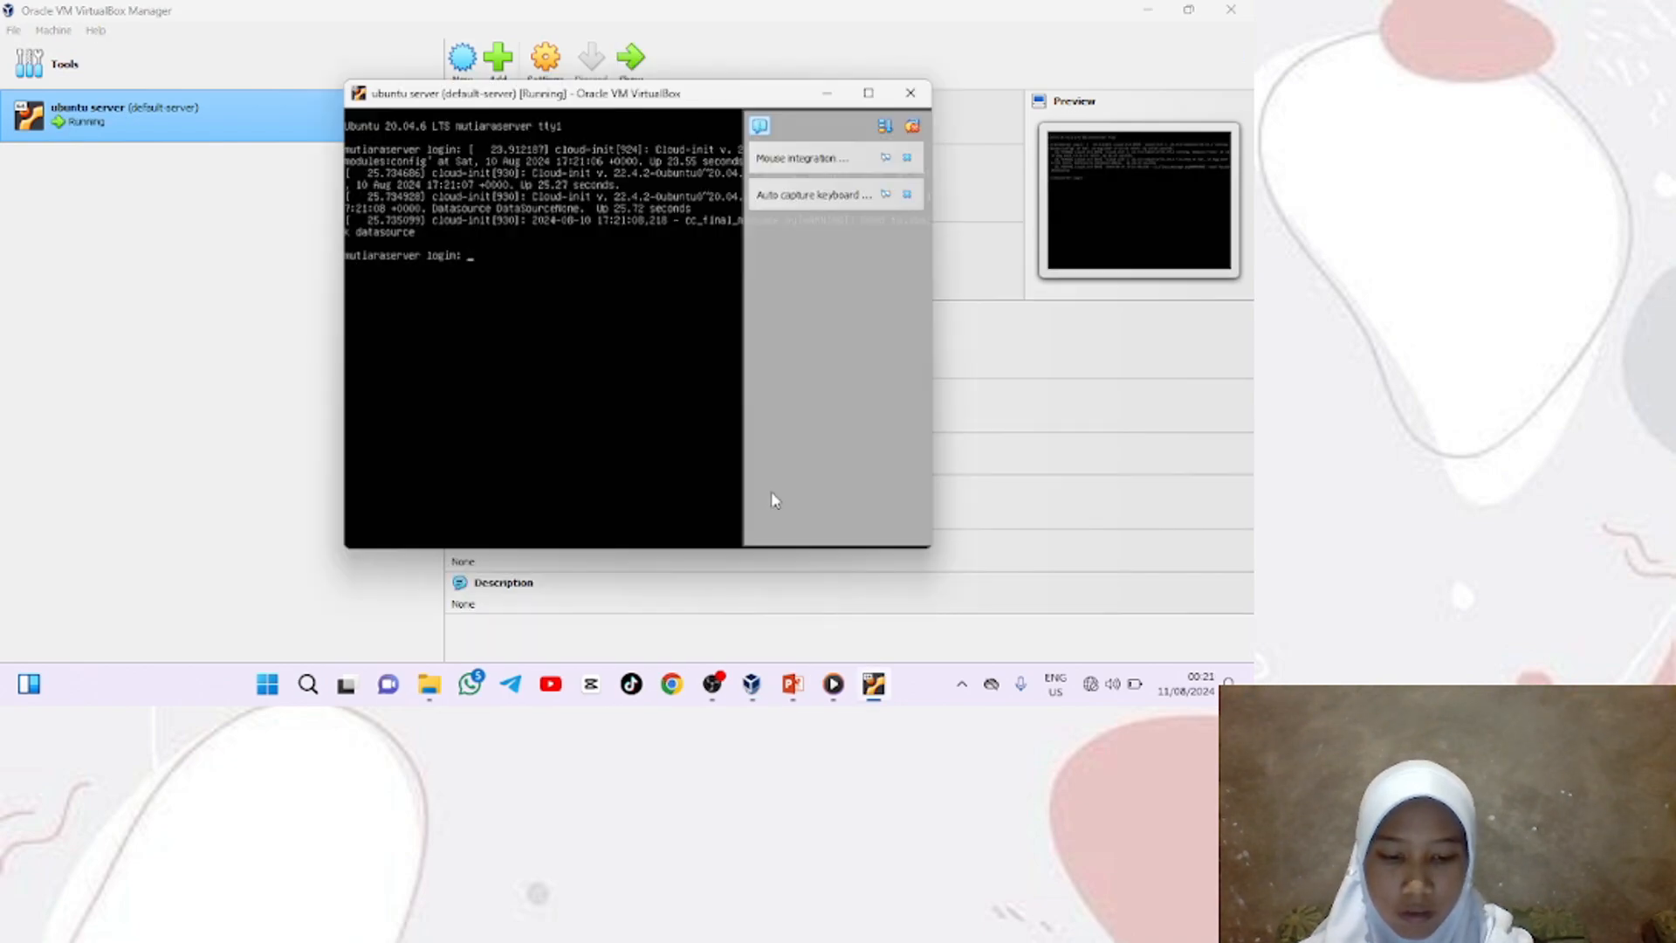
Log in to the restored server's console with the account's username and password
text(login: )
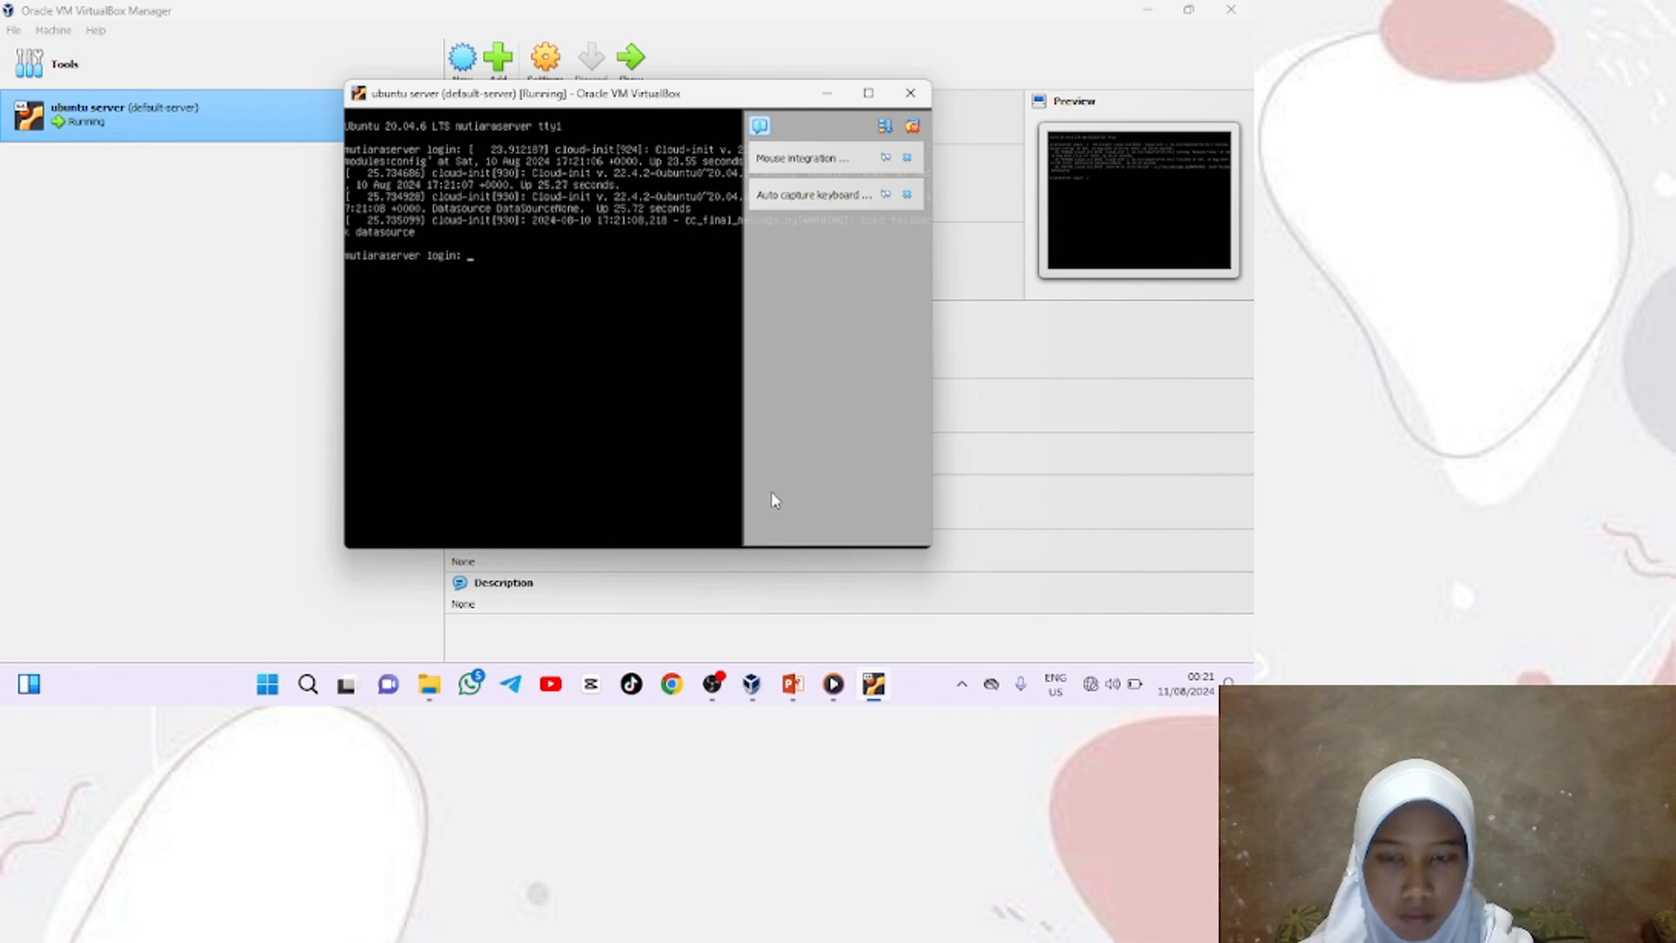
text(mu)
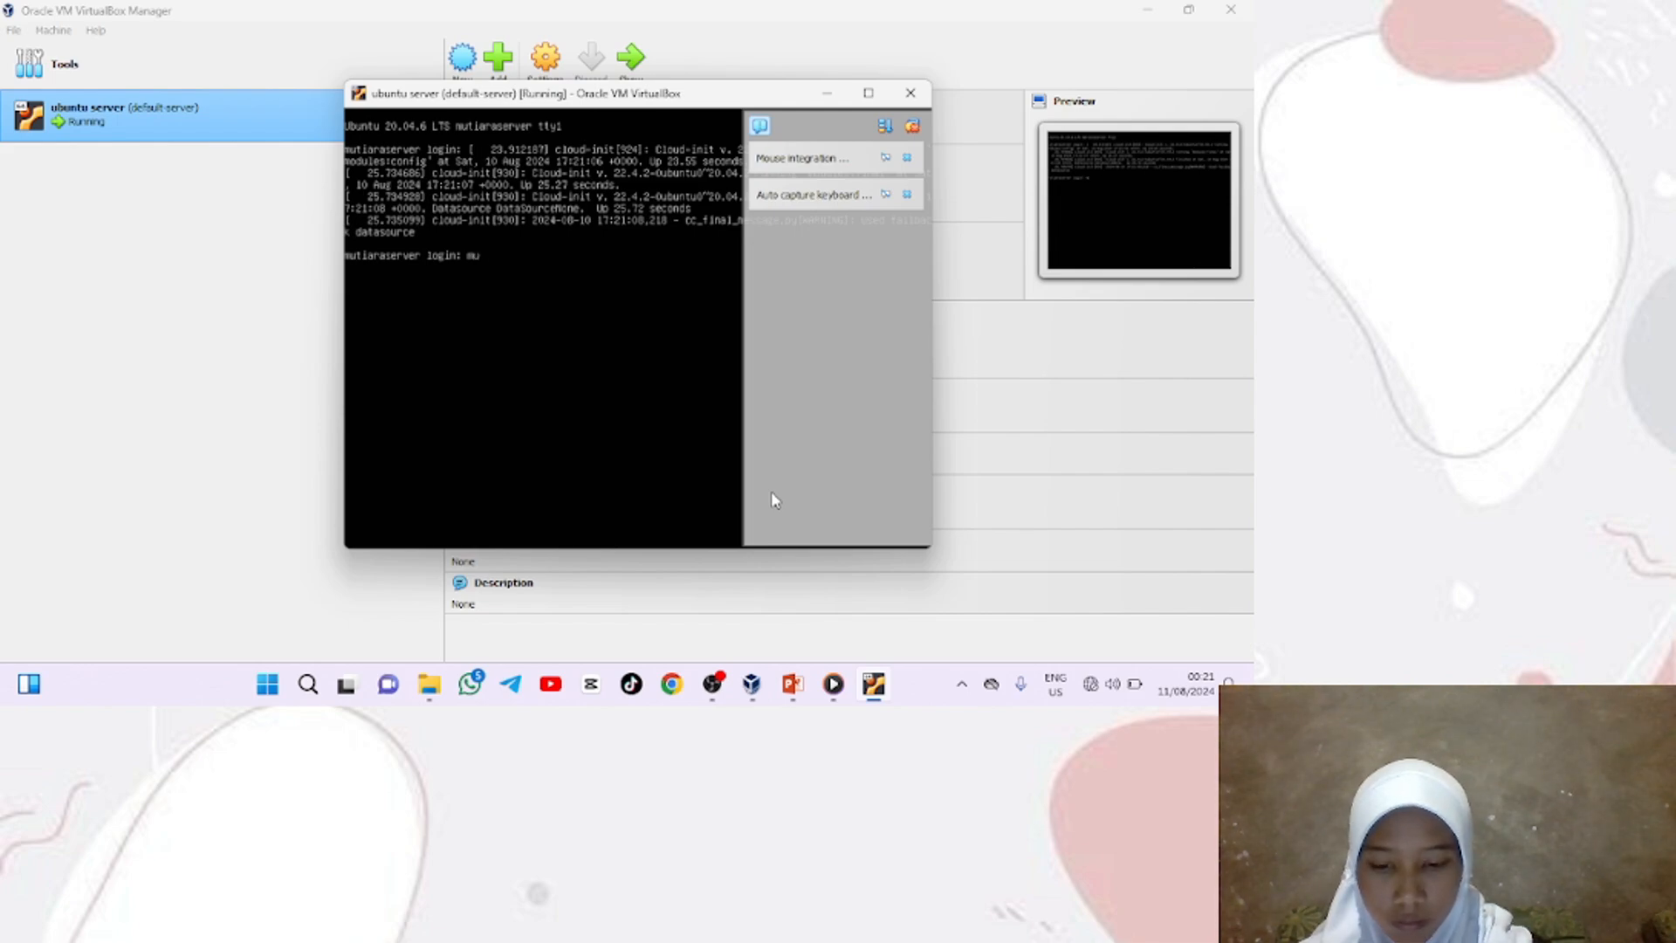
text(tiara)
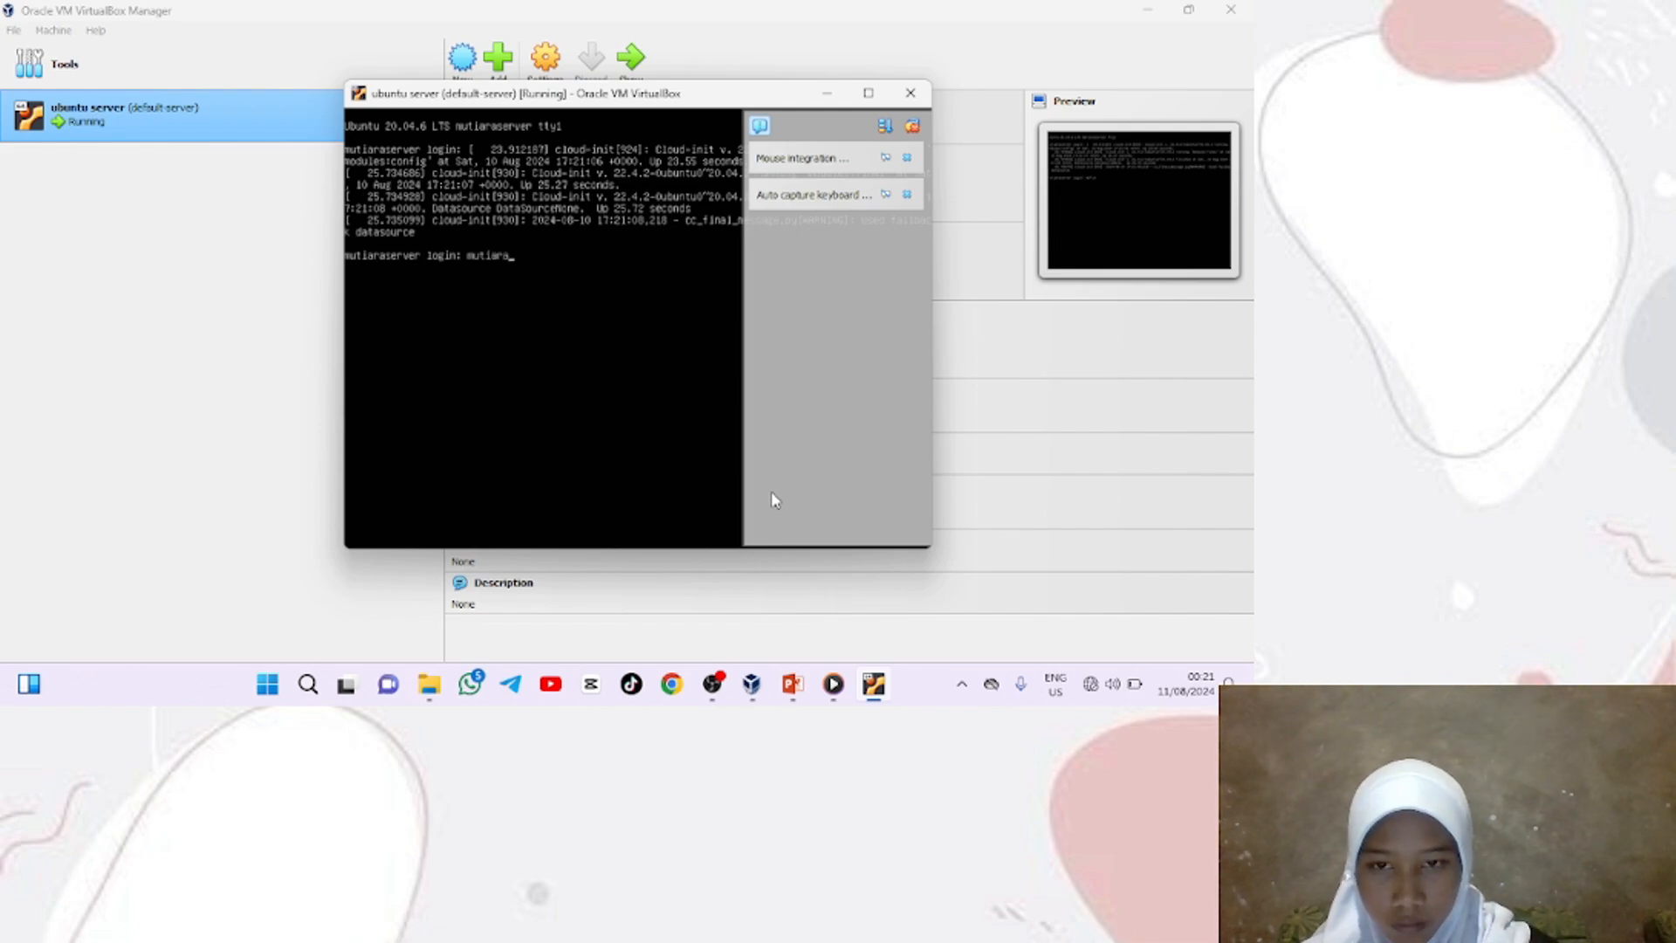
key(Return)
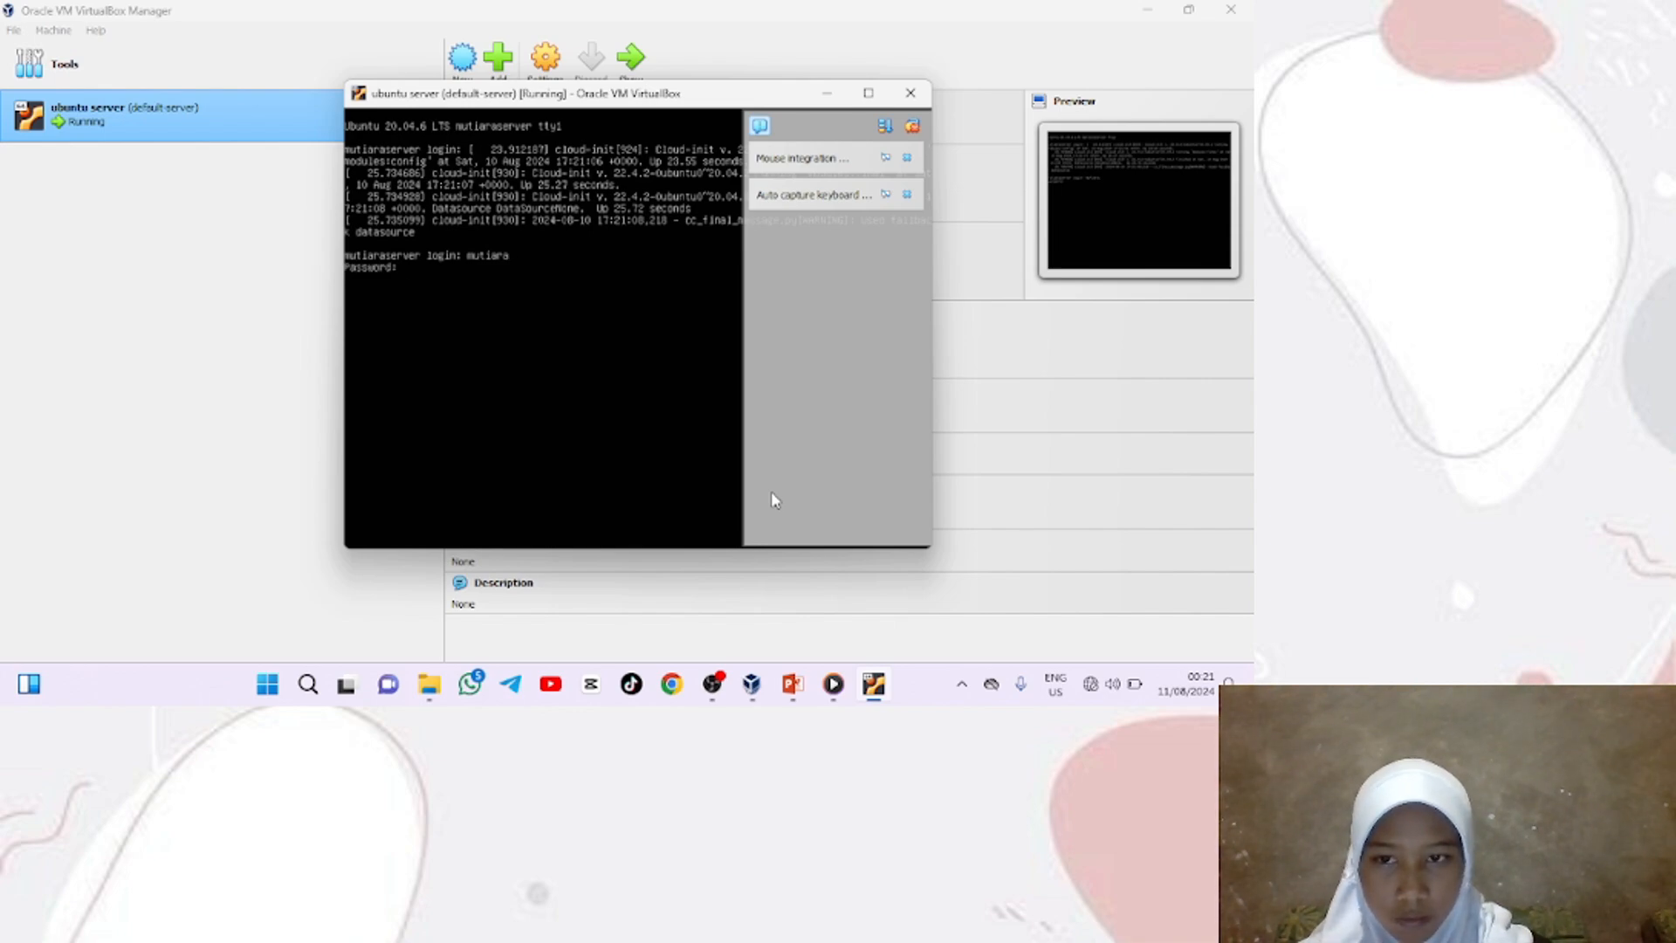
key(Return)
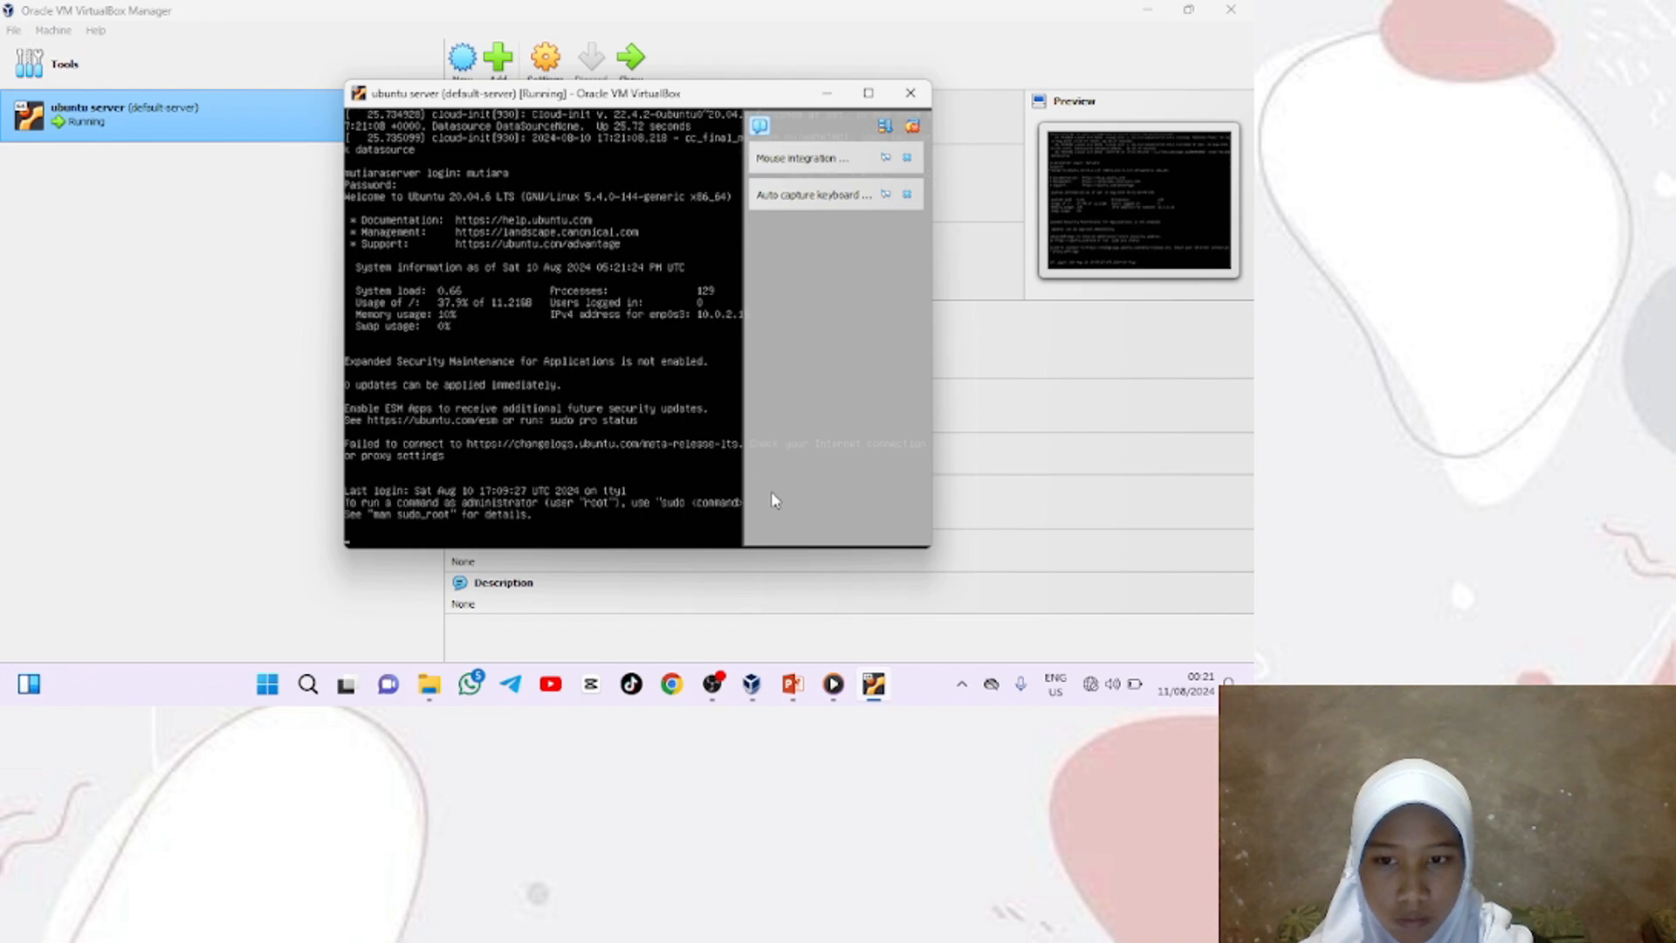
Add blank prompt lines and list the restored server's home directory with the ls command
key(Return)
key(Return)
key(Return)
key(Return)
key(Return)
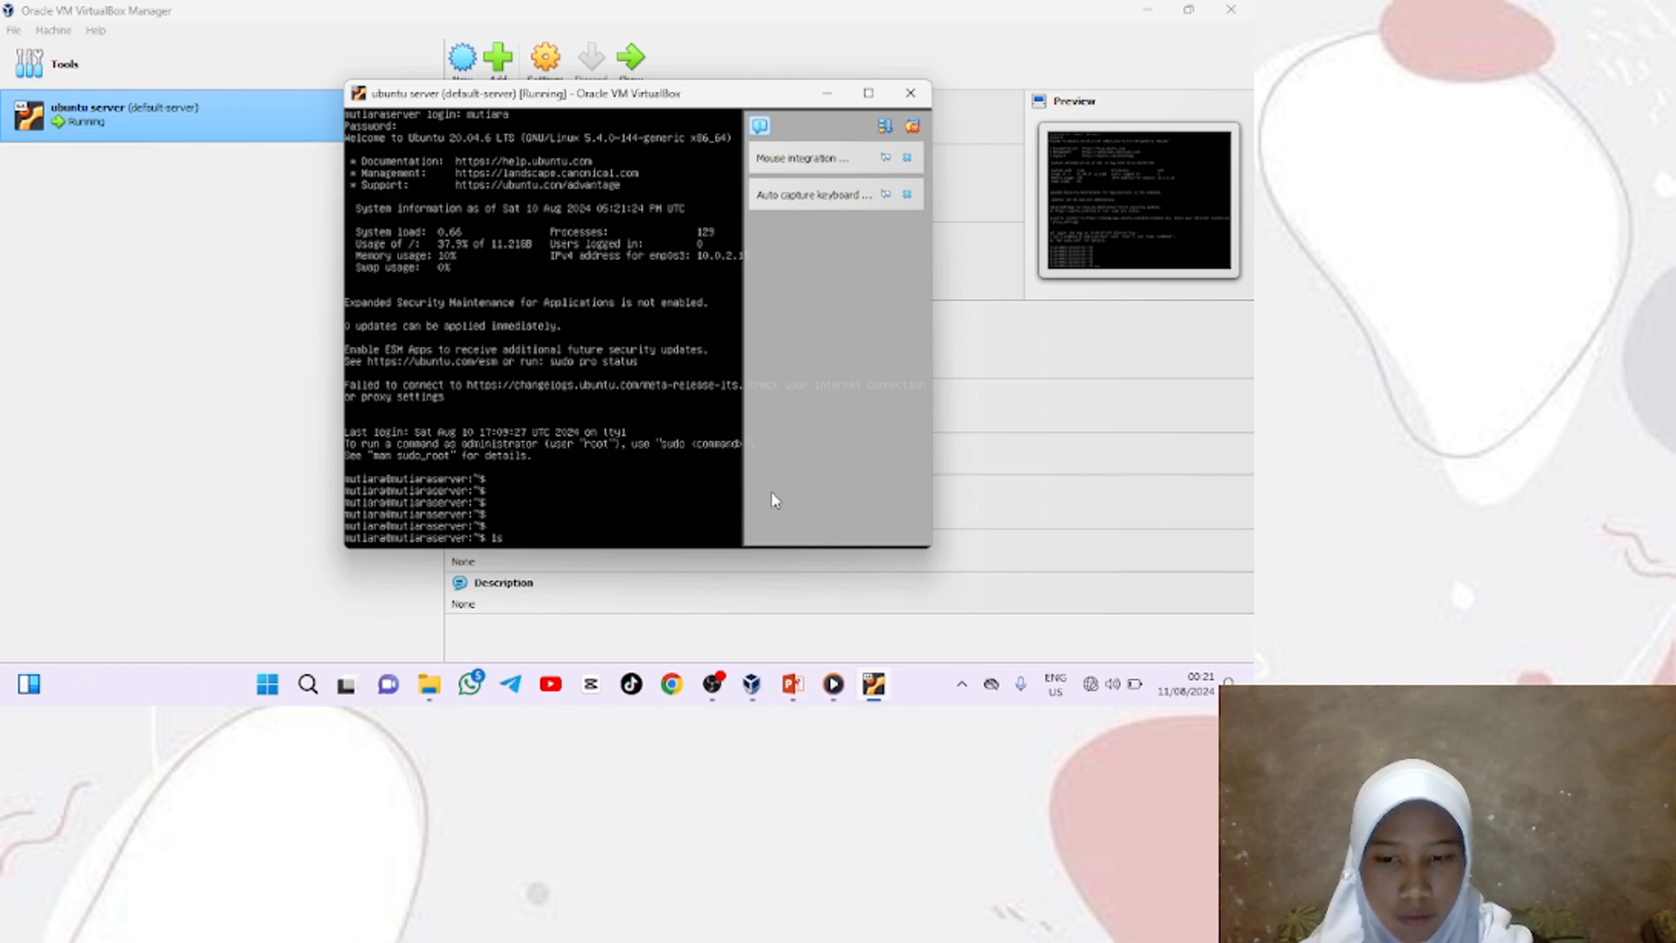
key(Return)
key(Return)
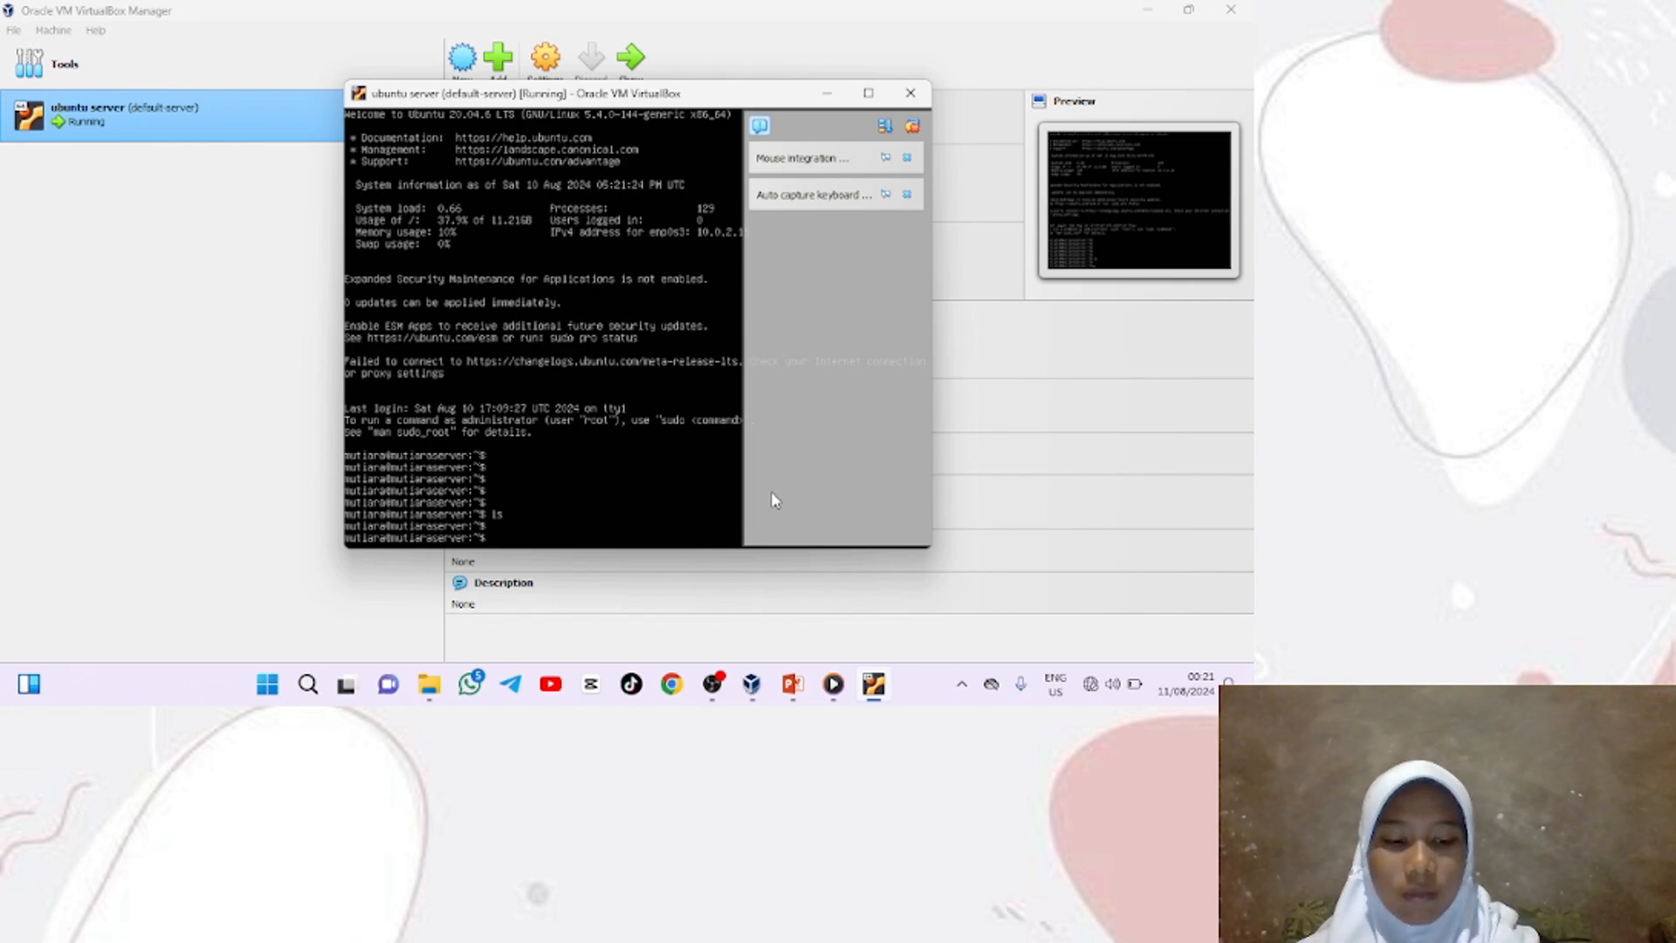
key(Return)
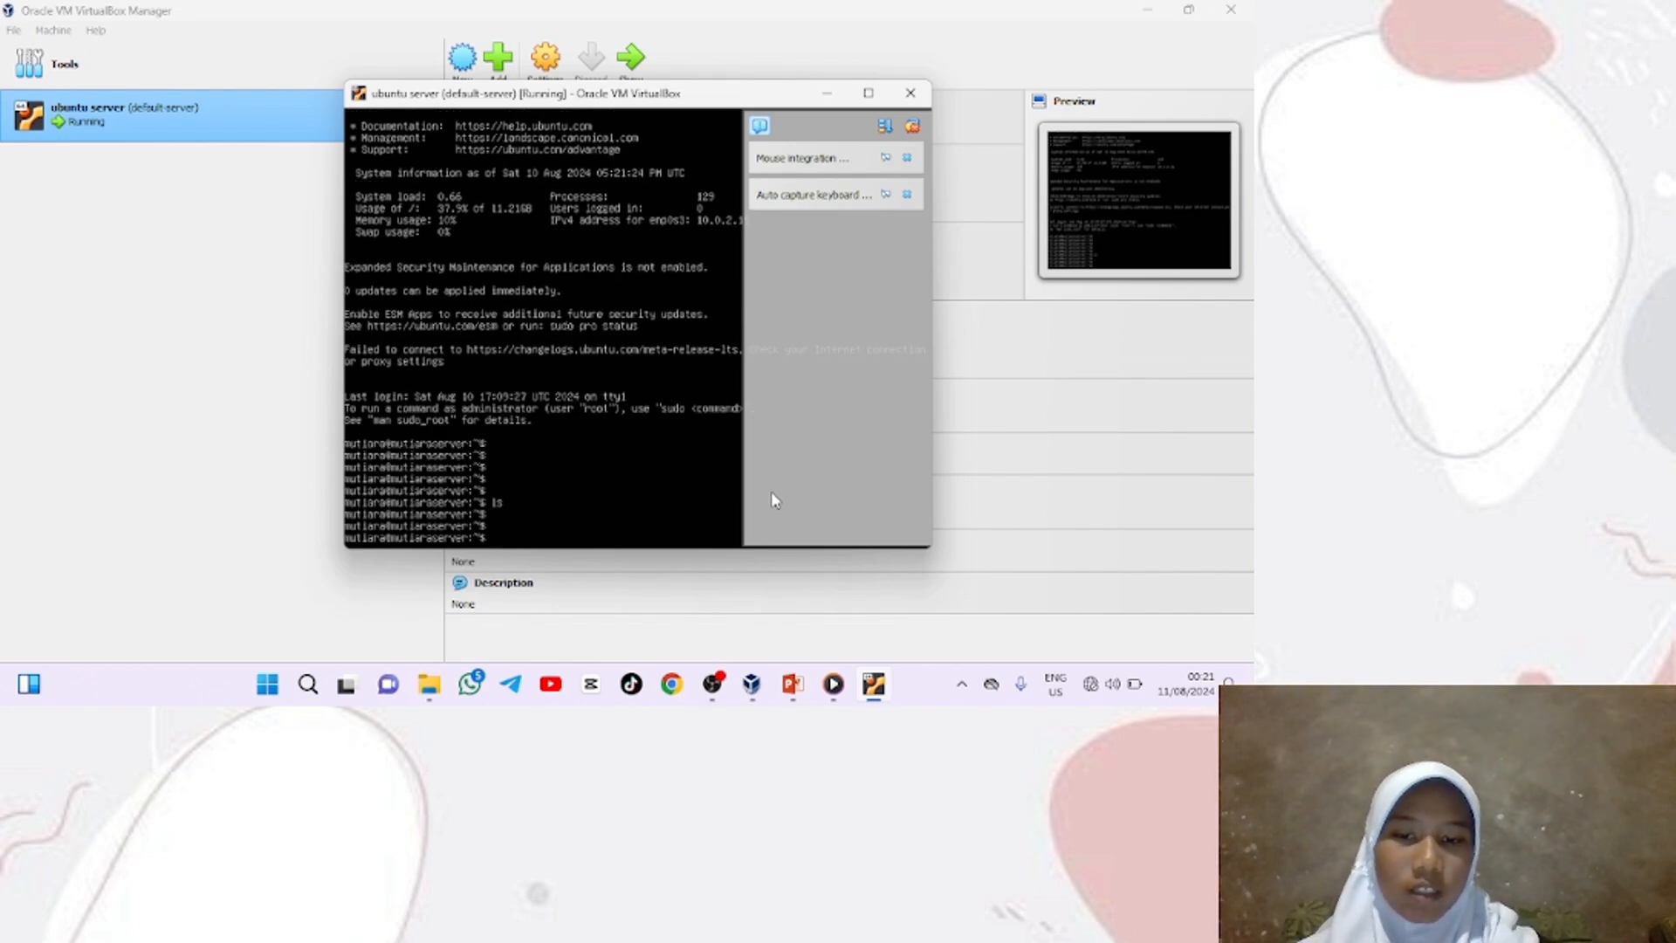
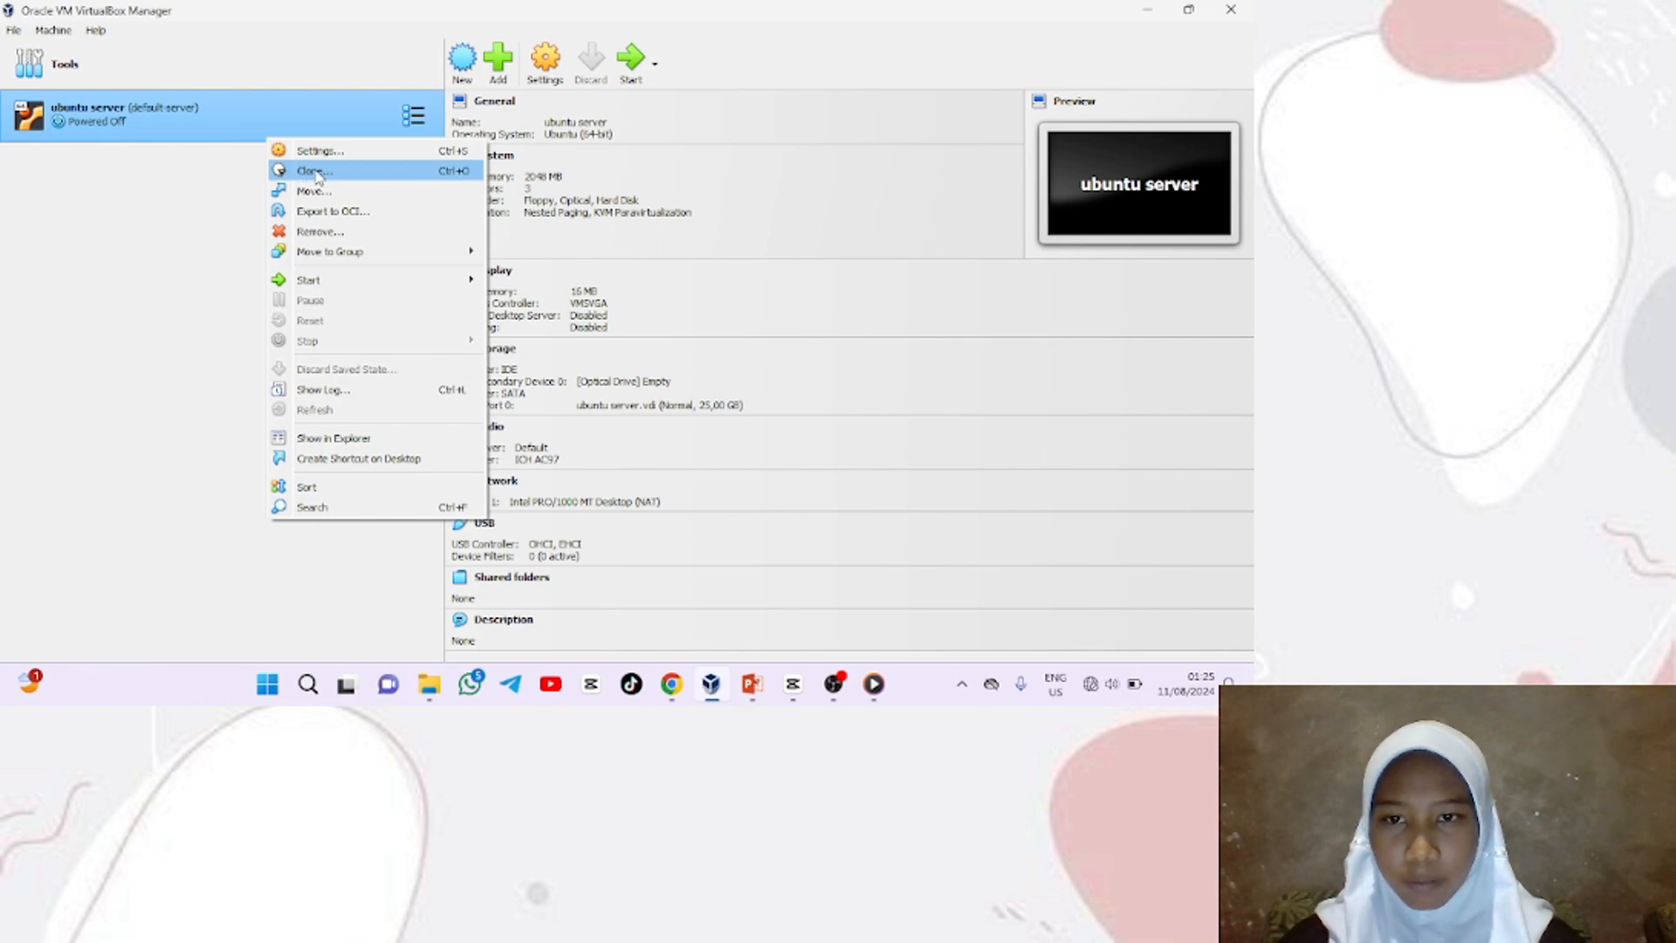
Create a full clone of the ubuntu server machine named ubuntu server Clone, including only the current machine state
click(316, 174)
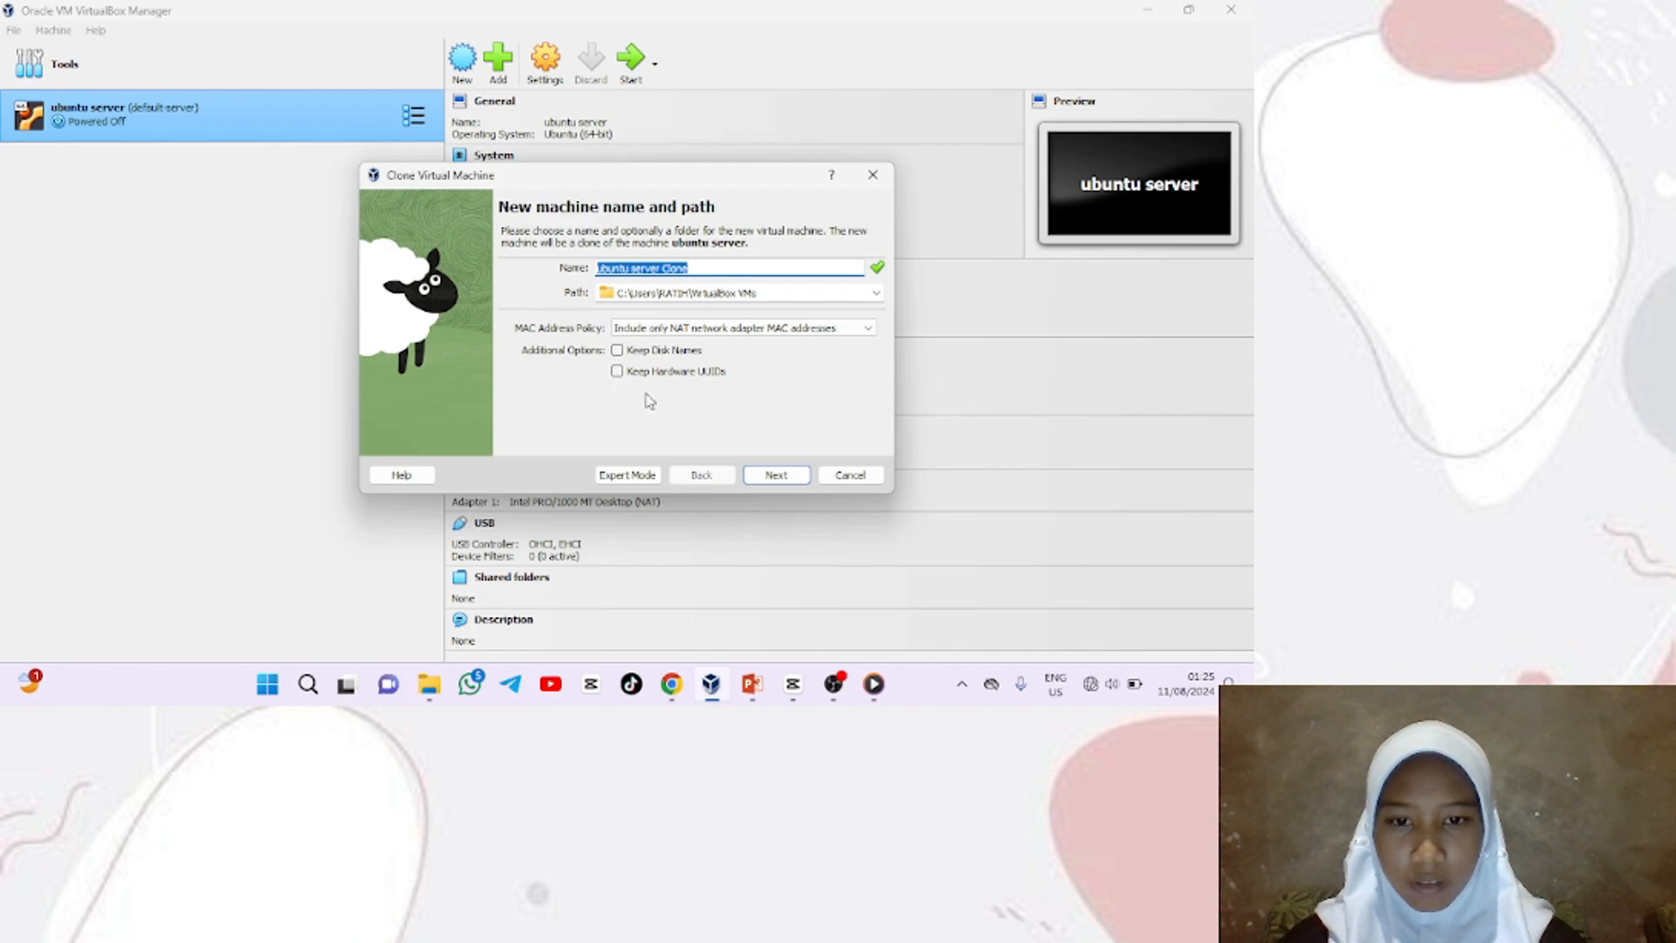
click(772, 478)
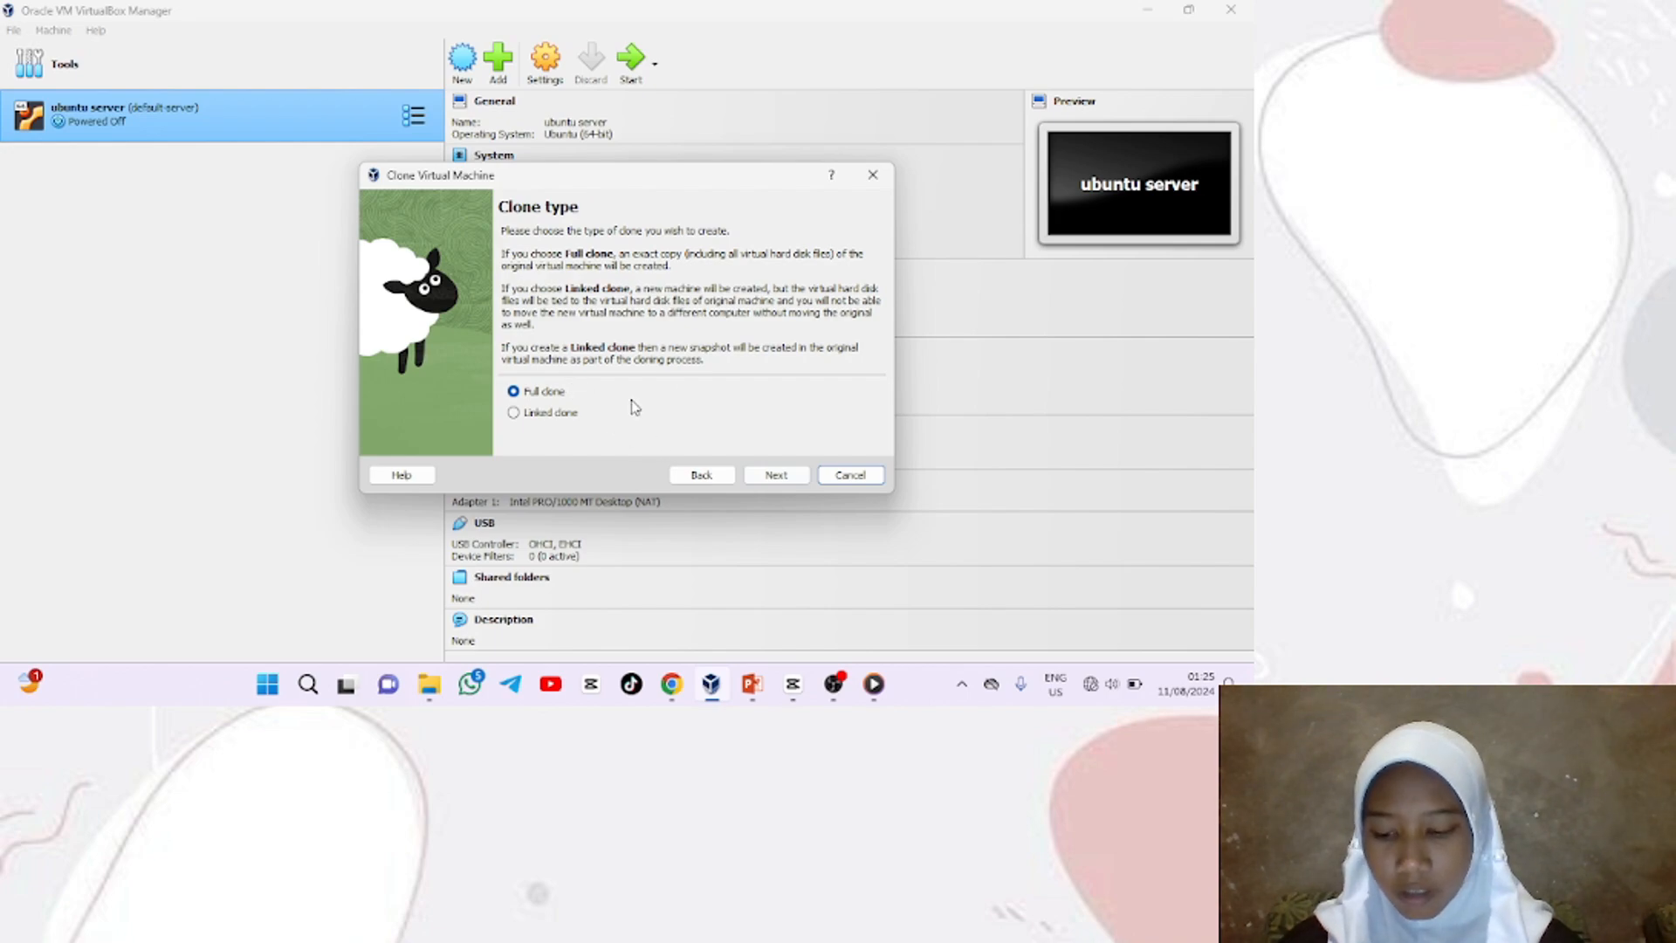
click(772, 475)
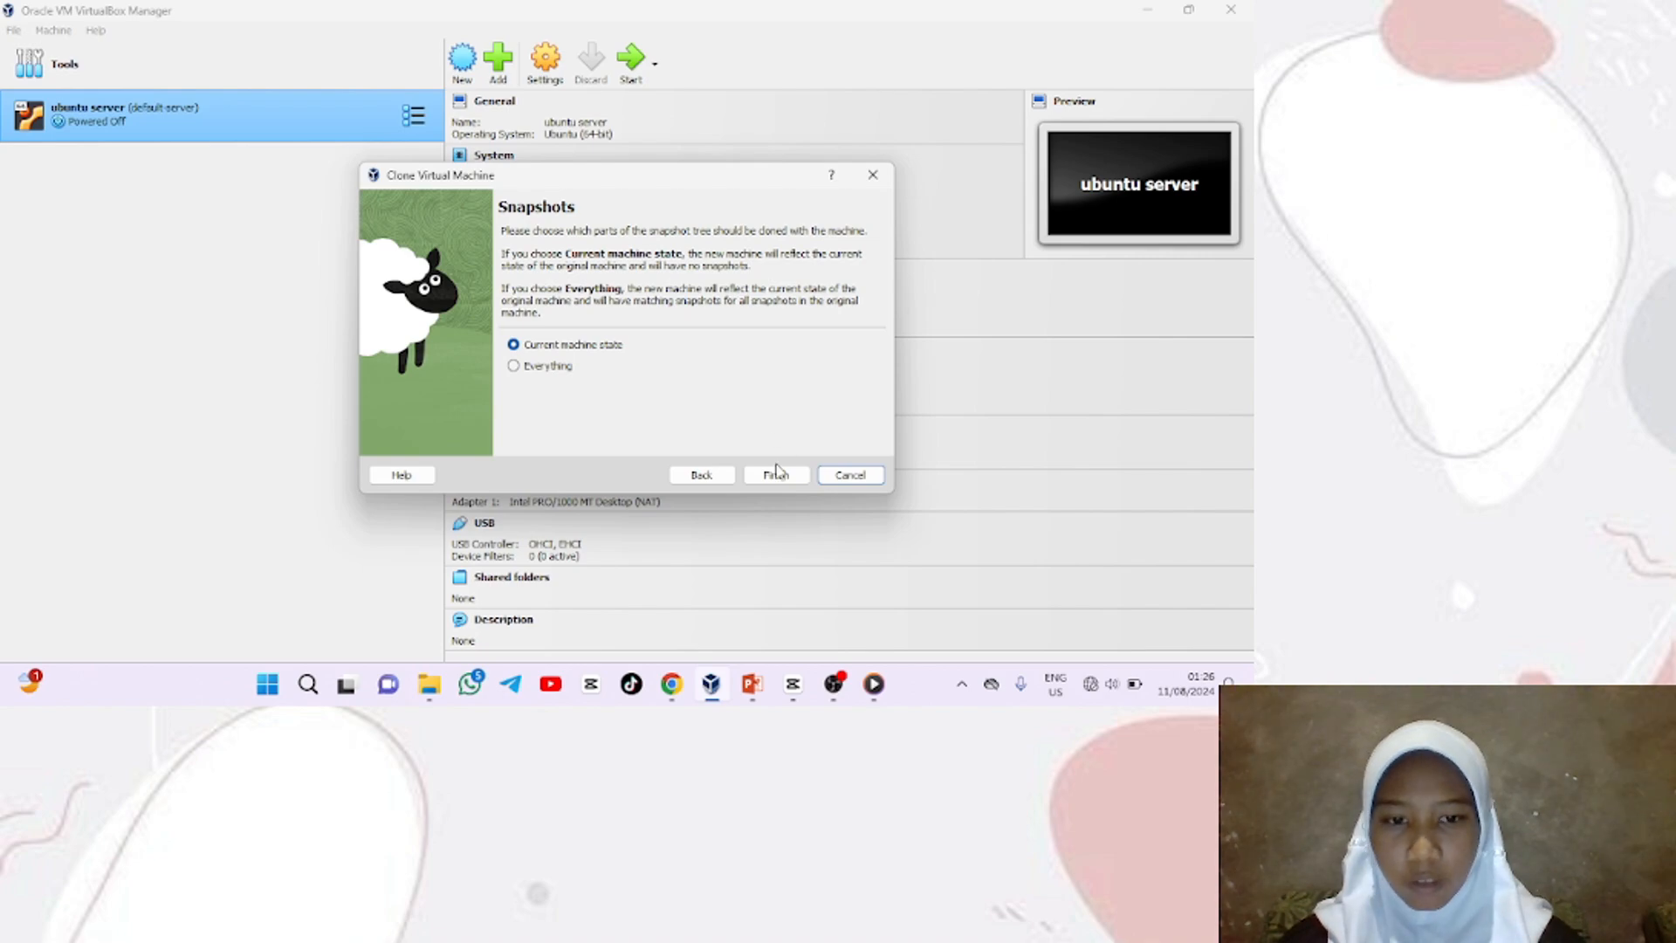
click(776, 475)
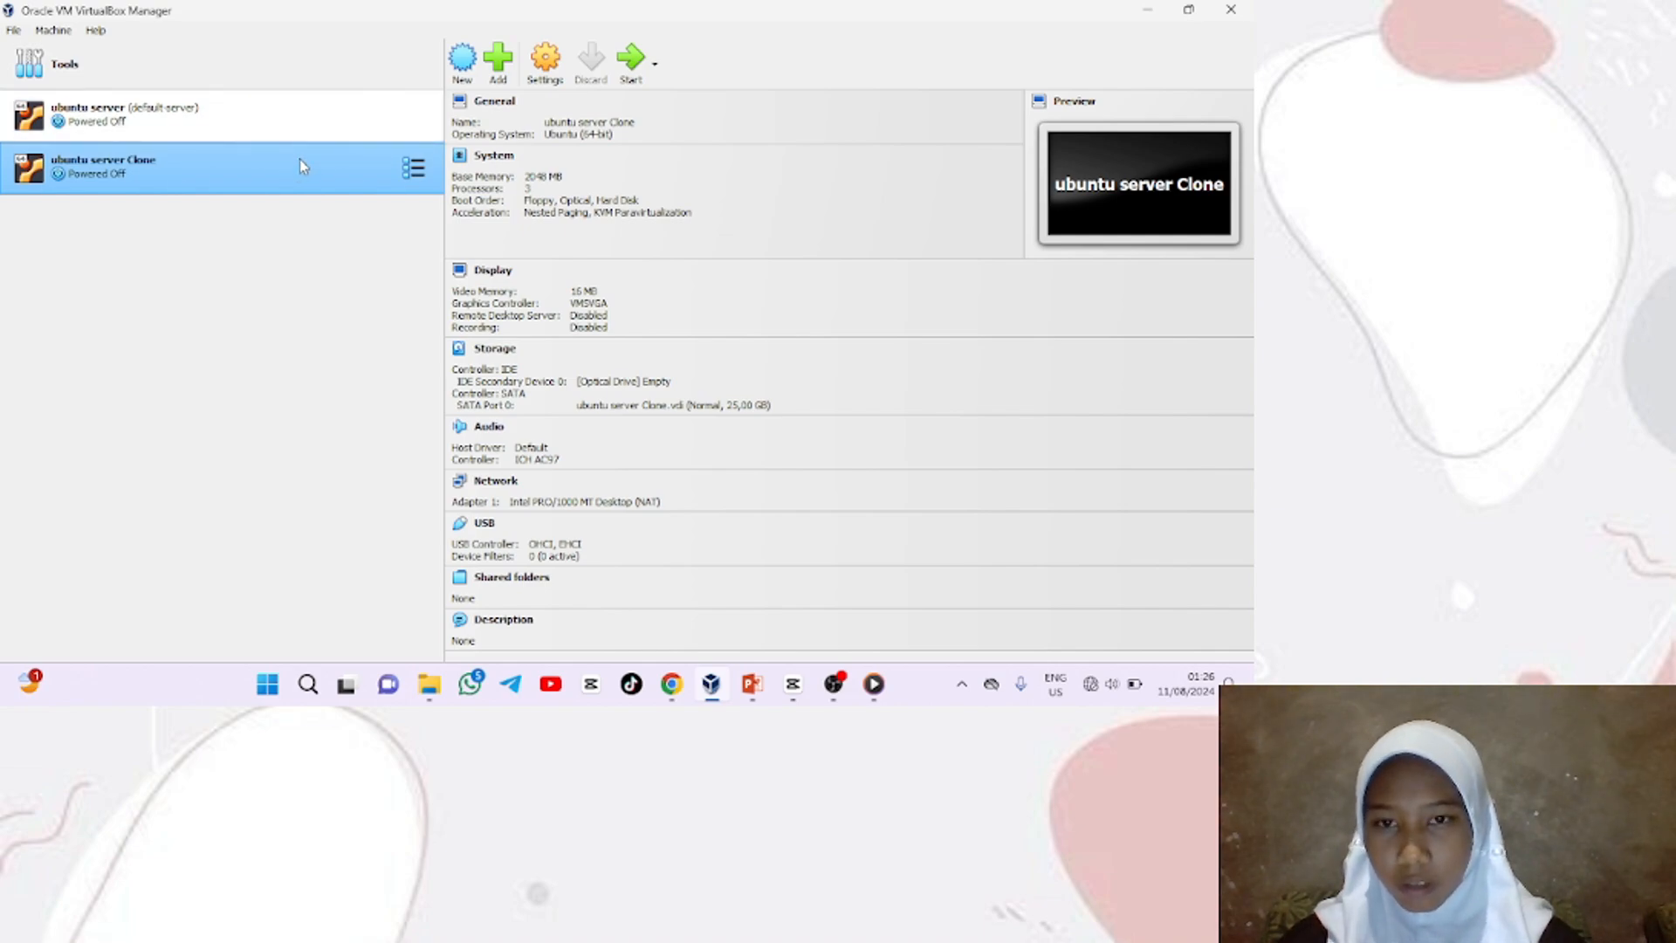
Start the ubuntu server Clone machine and submit blank login entries to get a fresh login prompt
click(622, 70)
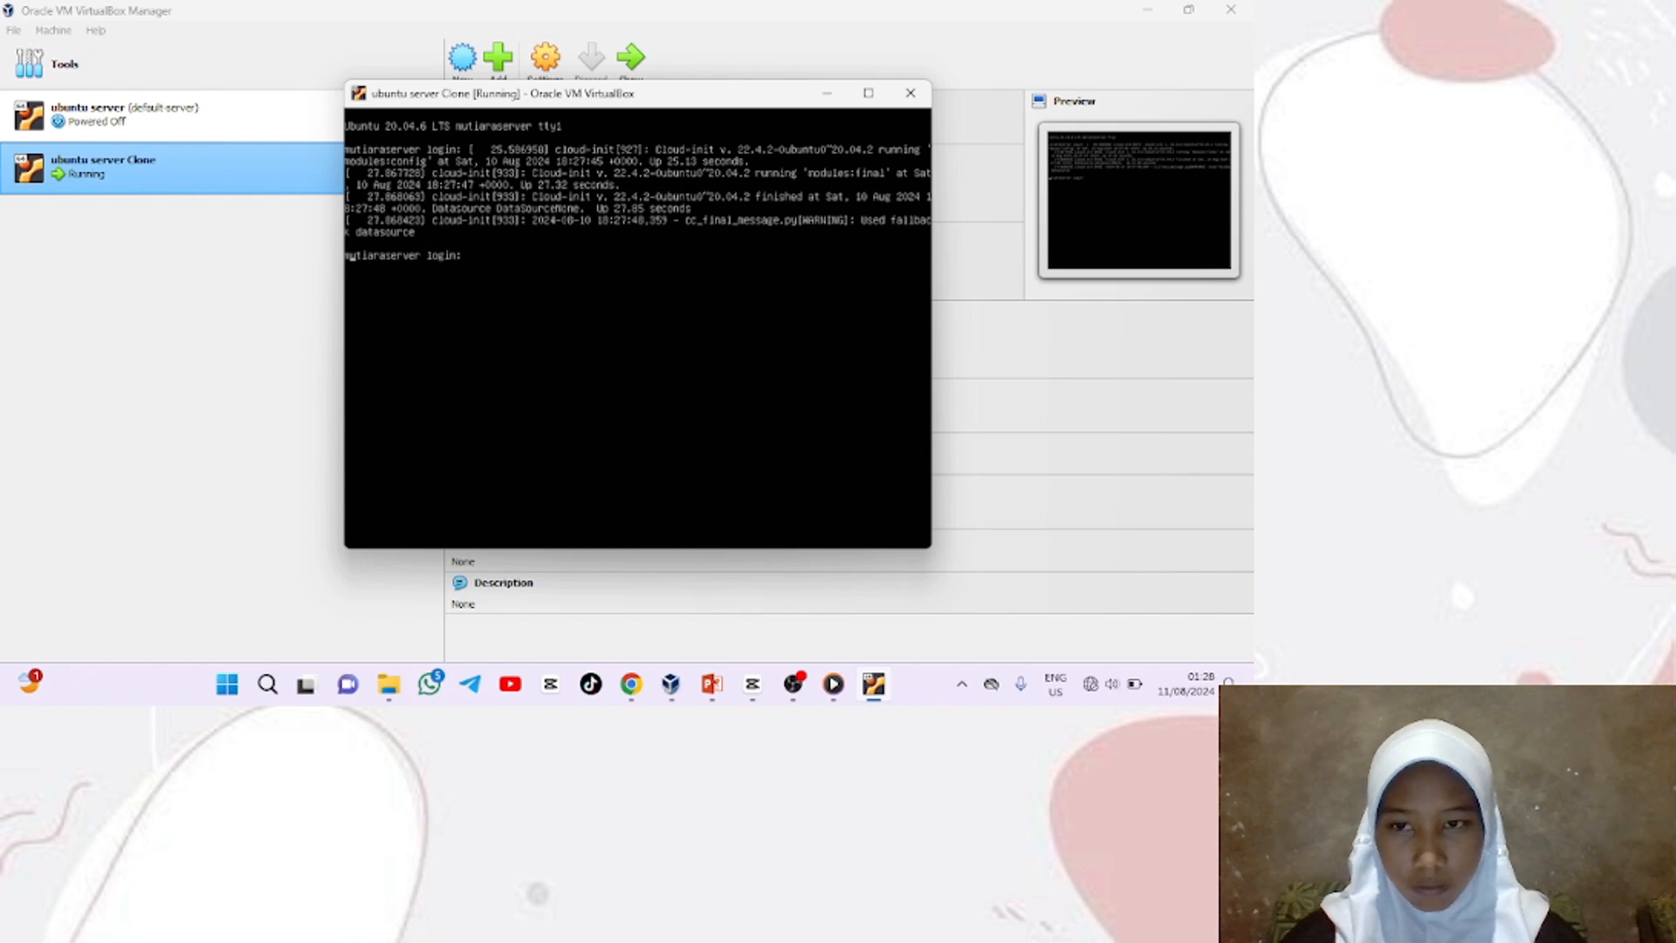
key(Return)
key(Return)
key(Return)
key(Return)
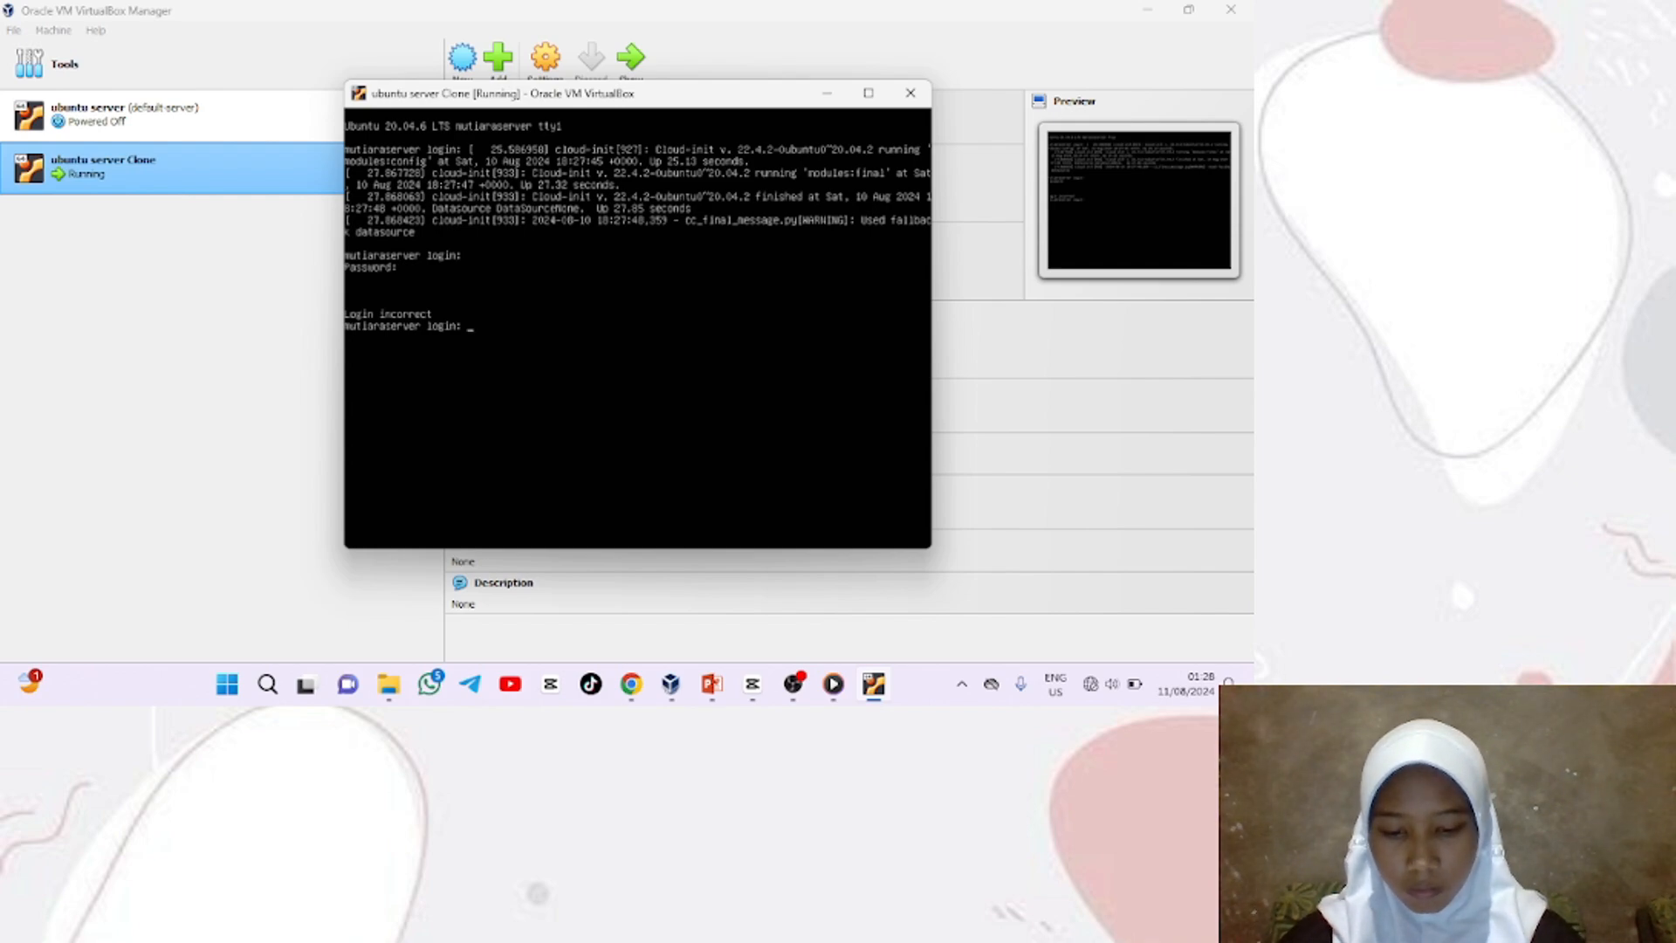
Log in to the clone's console with the account's username and password, and add several blank prompt lines
text(mut)
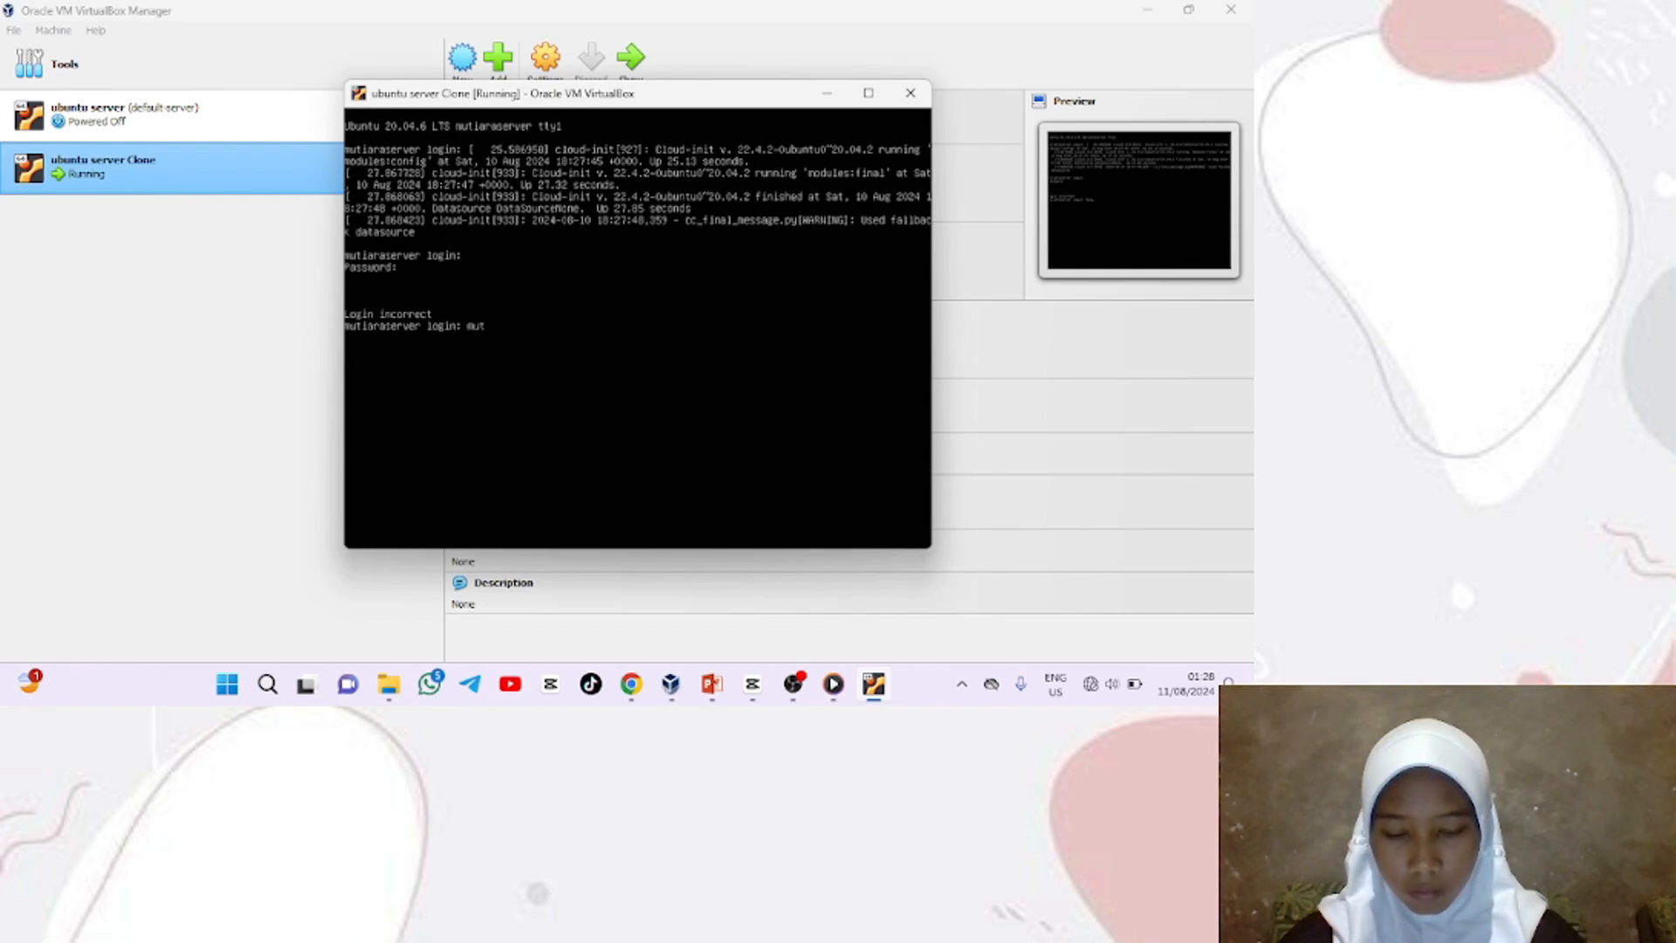
text(iara)
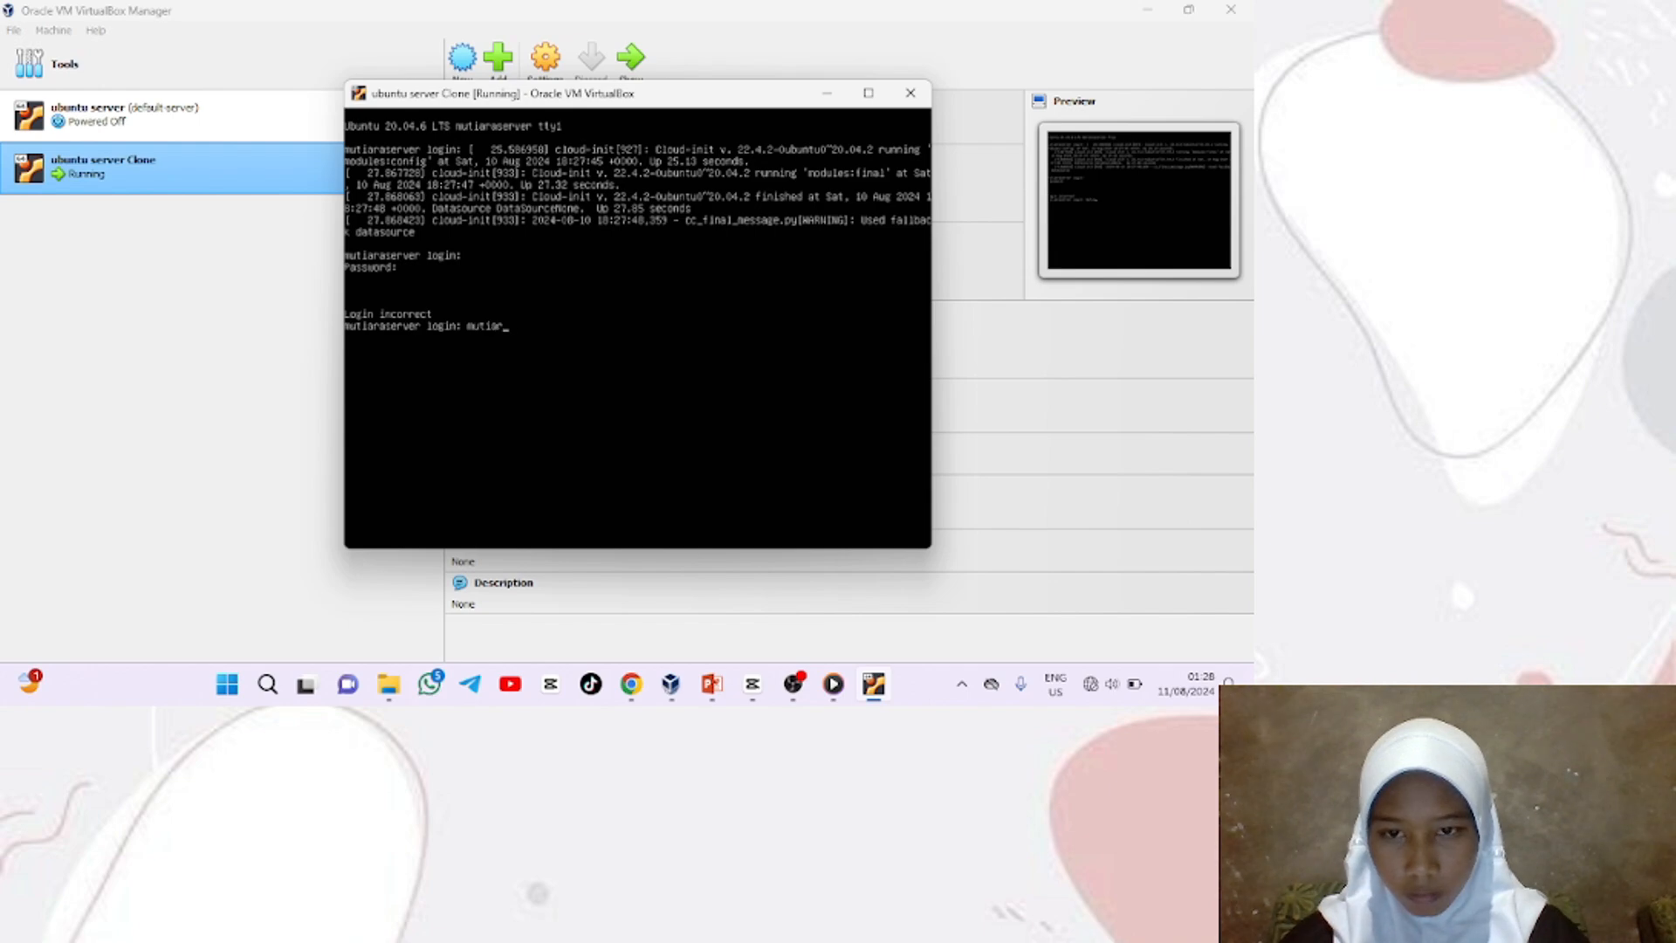
key(Return)
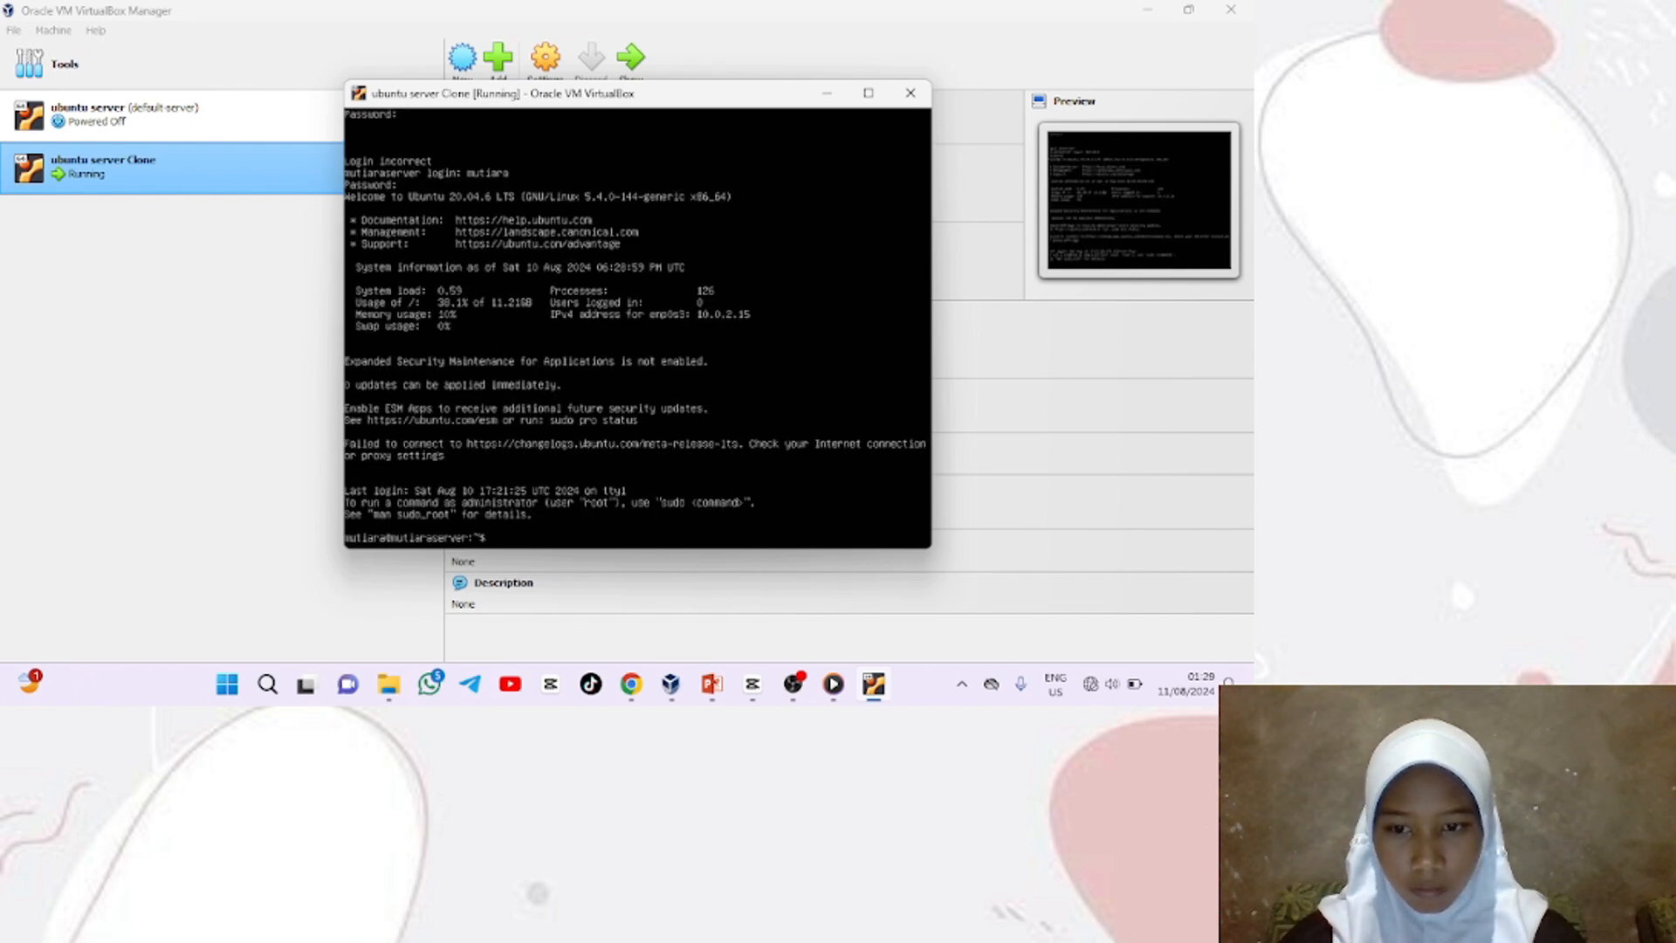
key(Return)
key(Return)
key(Return)
key(Return)
key(Return)
key(Return)
key(Return)
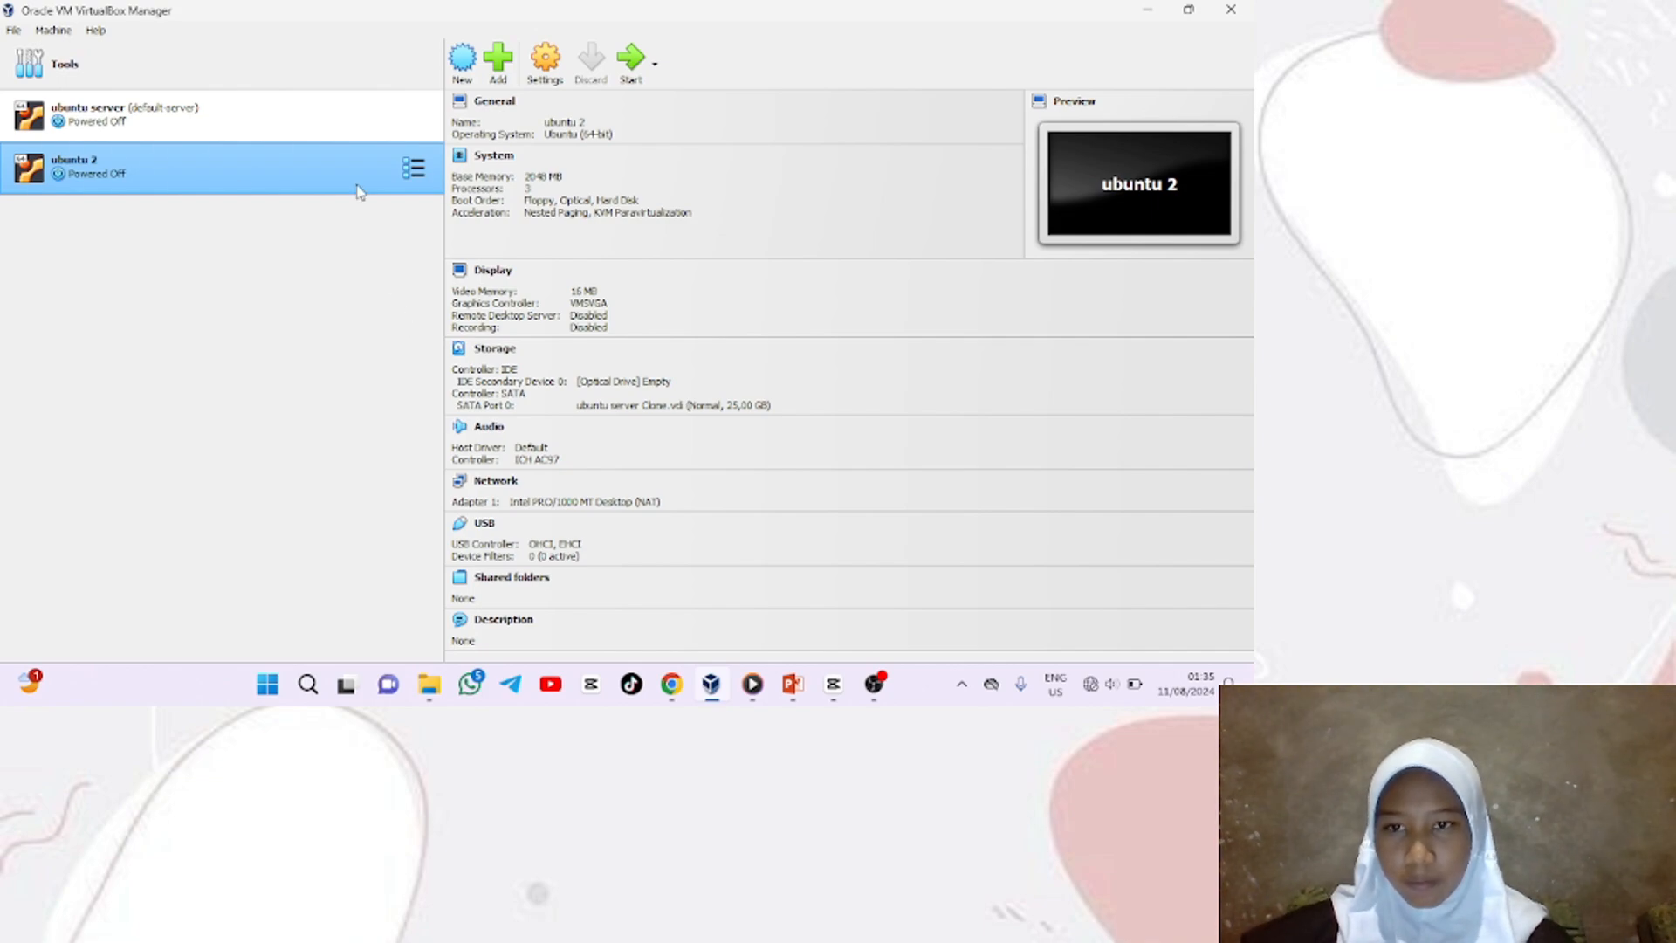
Export the ubuntu server machine as an appliance to ubuntu server.ova in Documents, with a manifest file and only NAT adapter MAC addresses
click(315, 133)
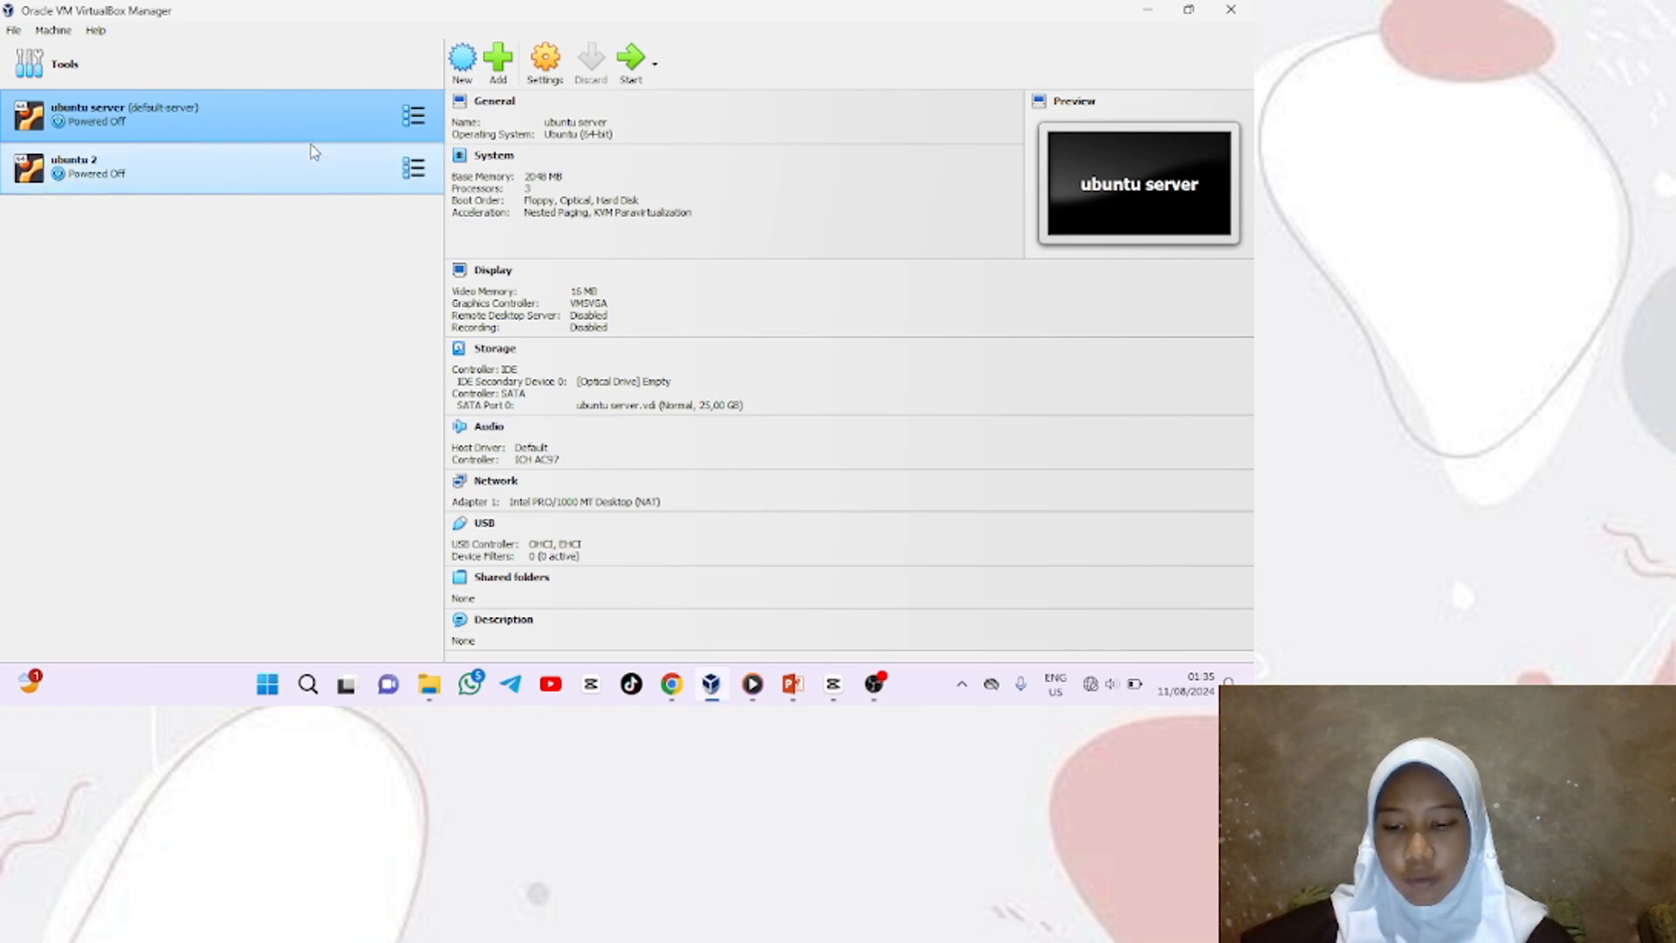
click(315, 162)
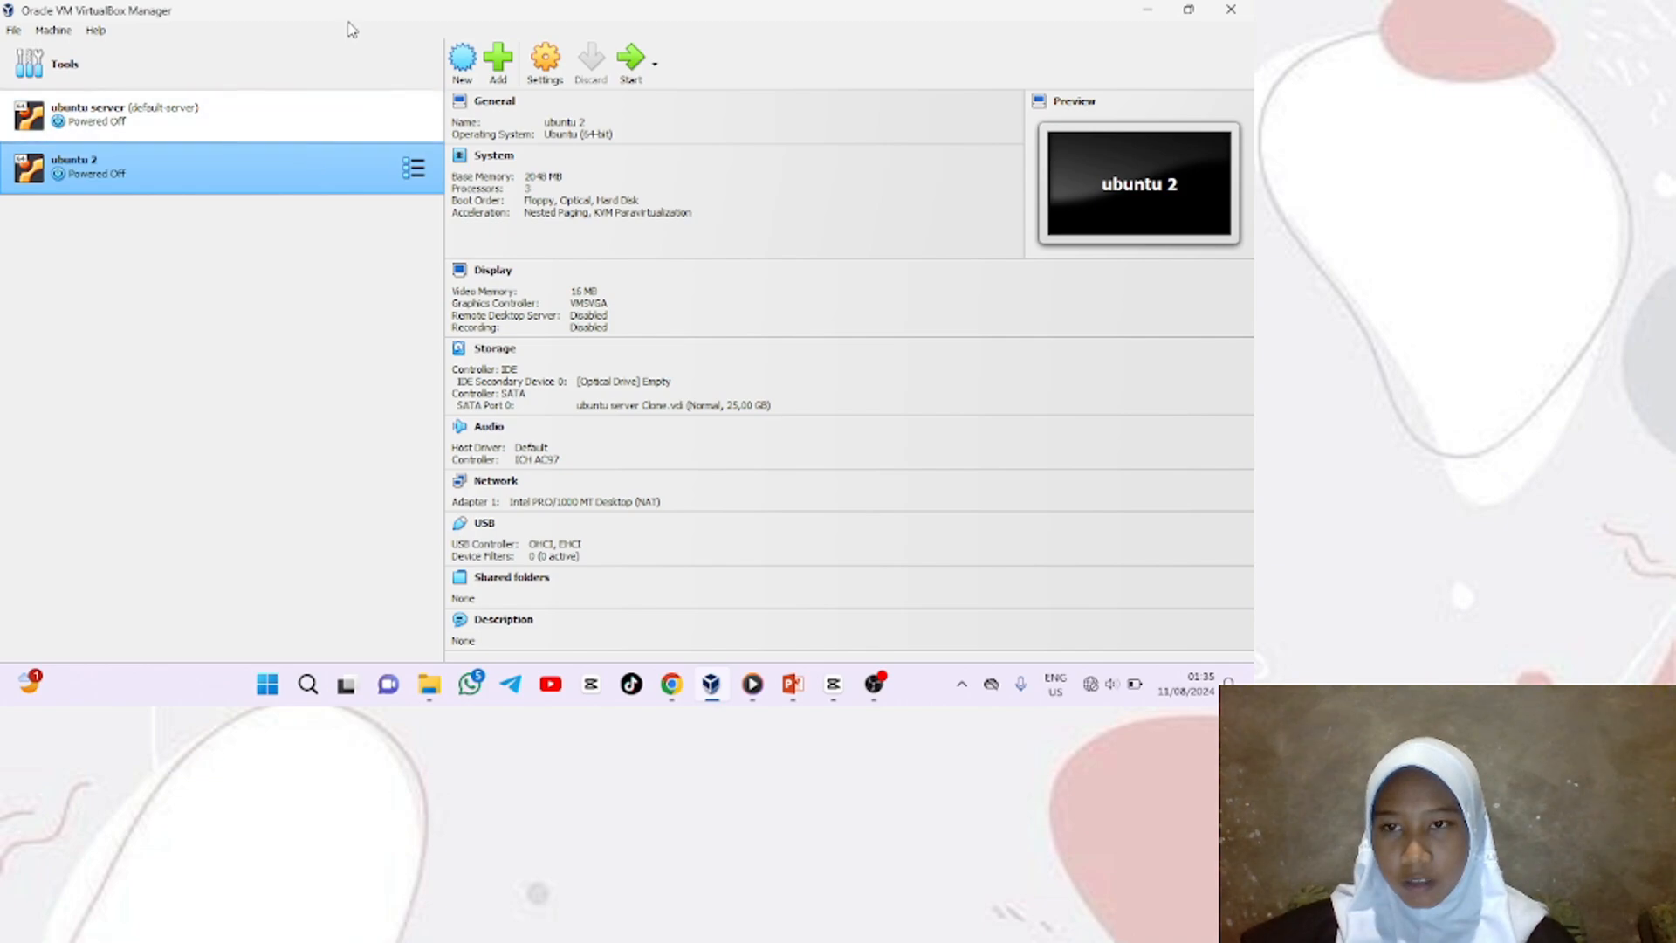
click(330, 120)
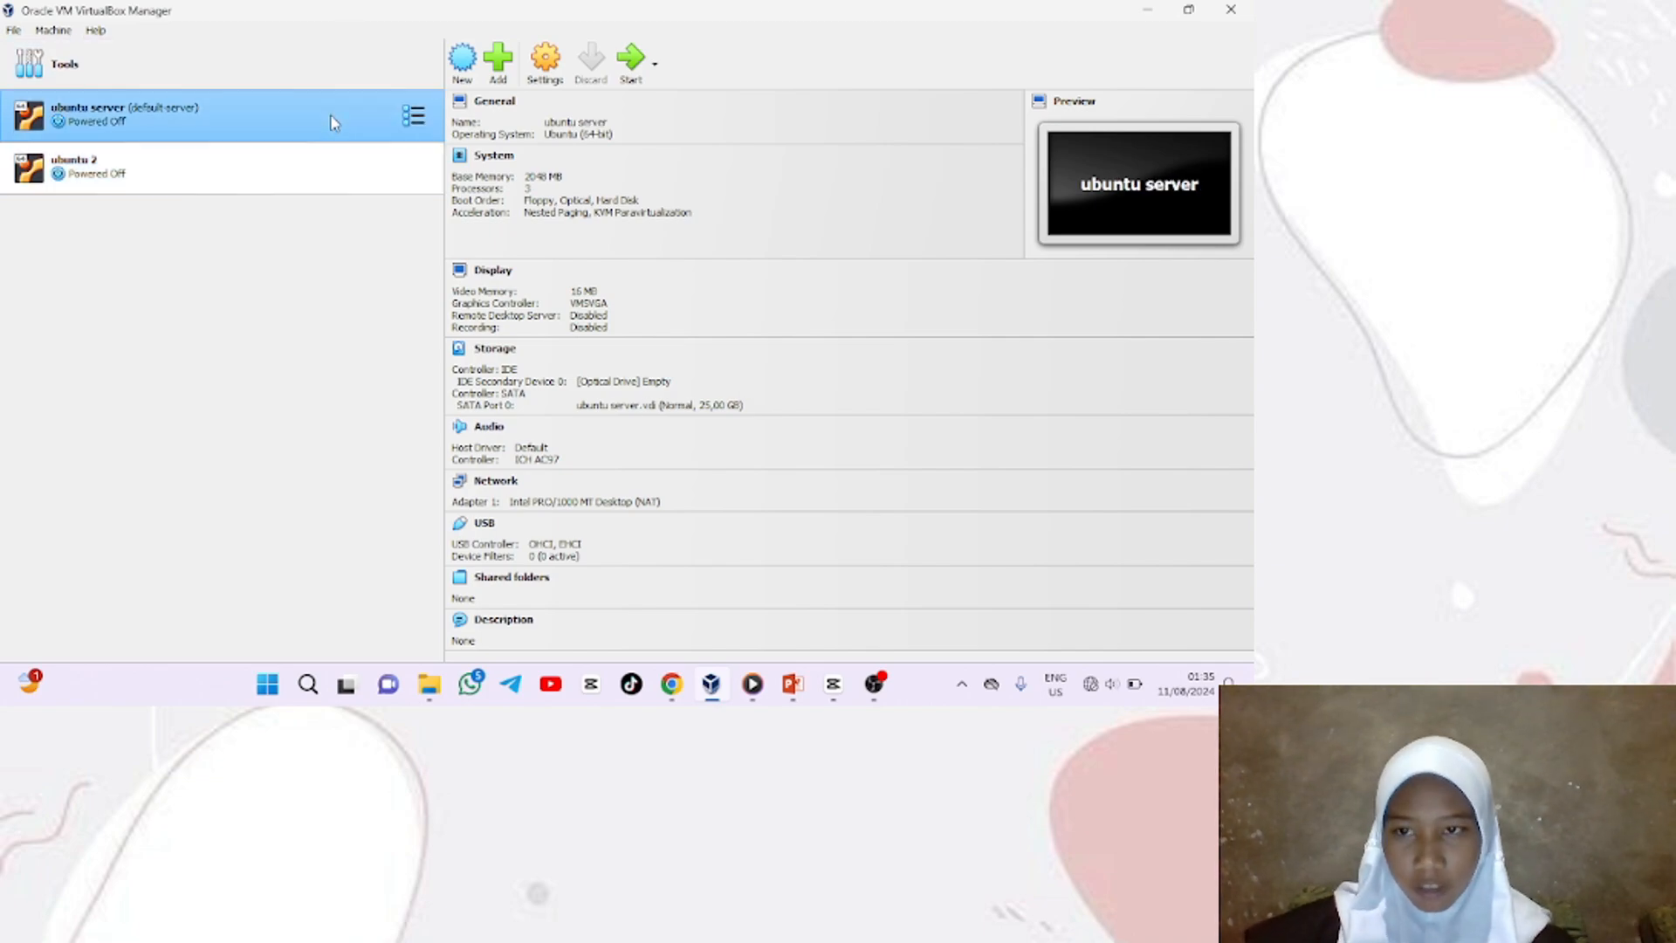
right_click(331, 115)
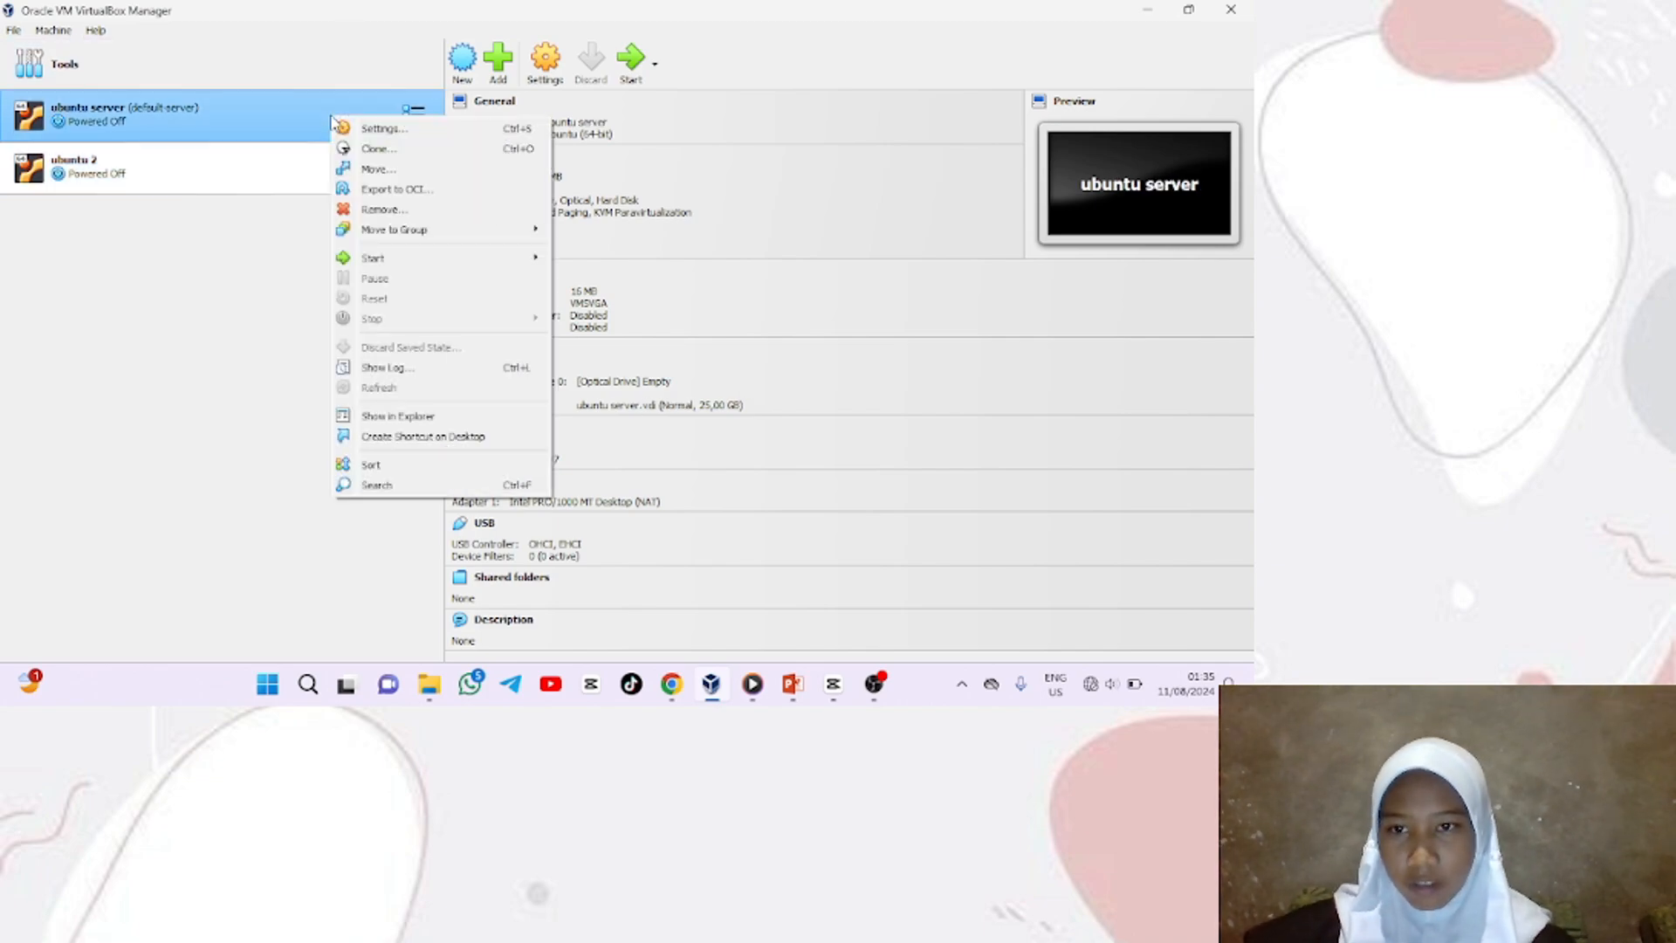
click(358, 189)
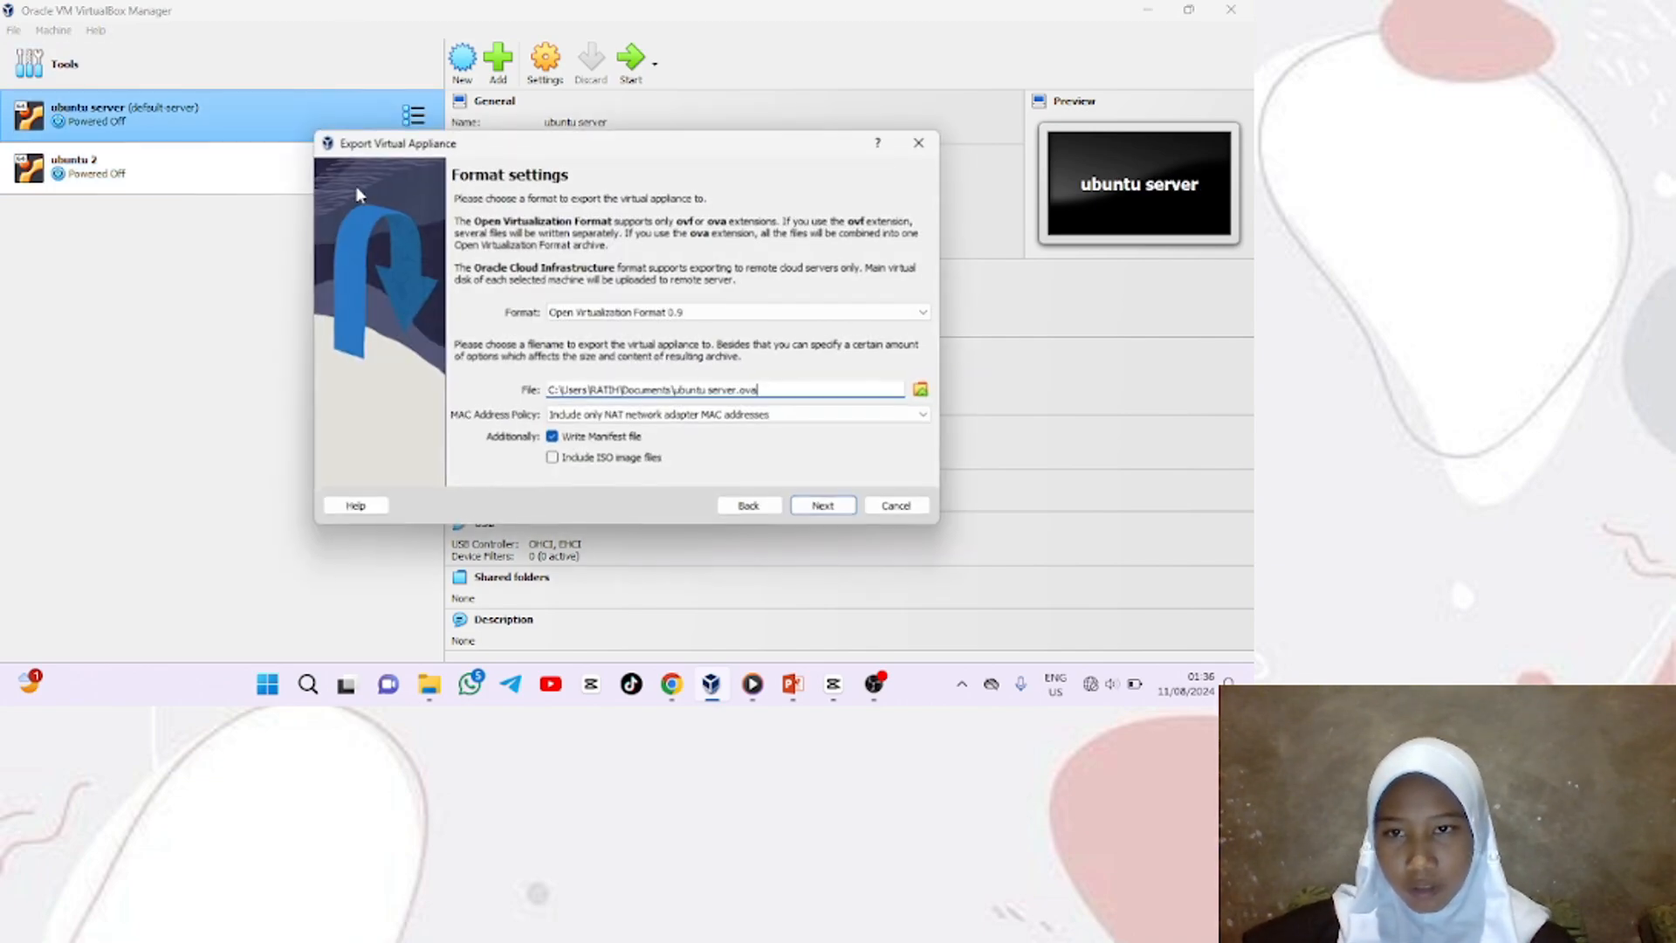
click(826, 510)
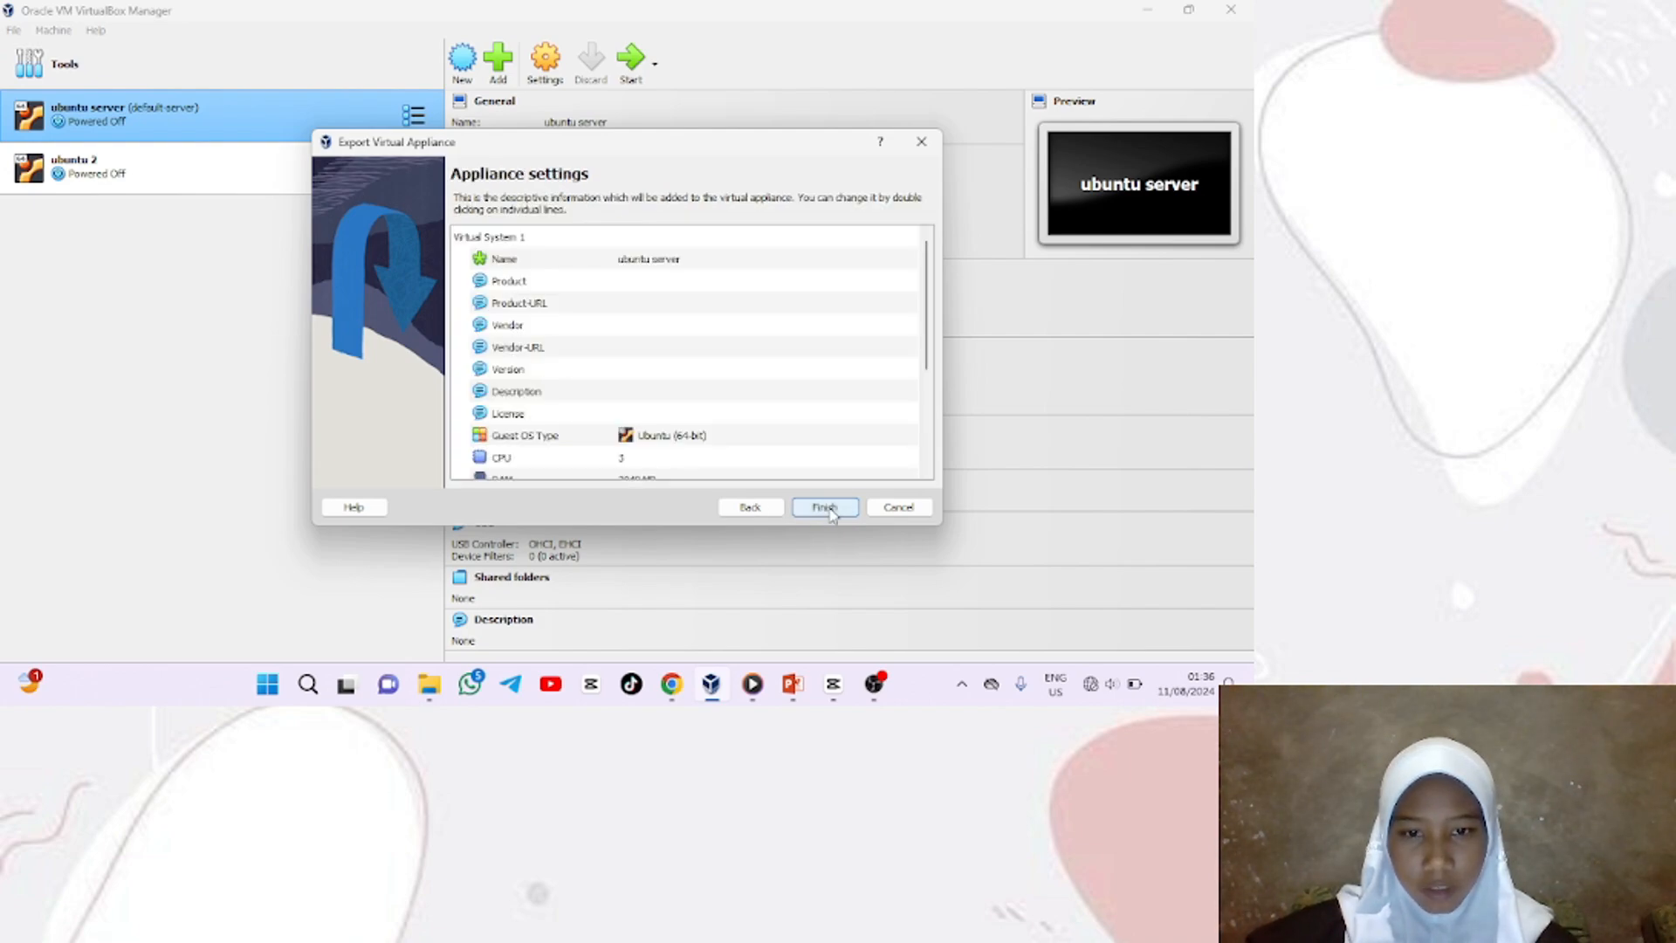
click(827, 509)
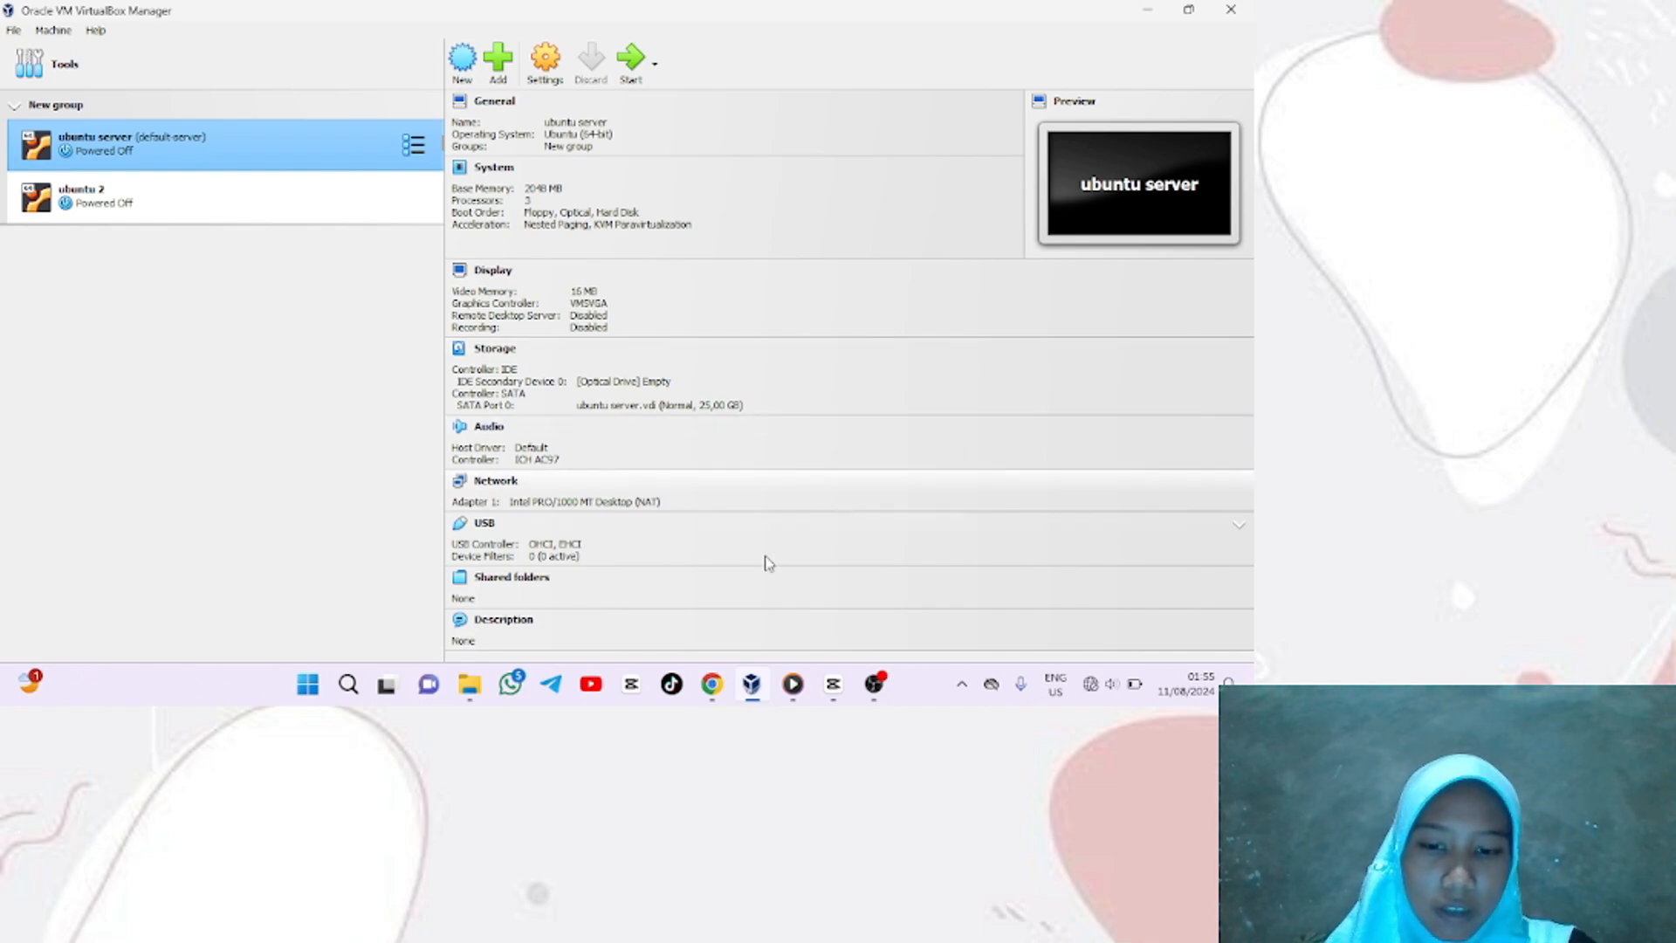
Import the exported ubuntu server appliance from the Documents folder, setting .ova files to always open with VirtualBox Manager
click(470, 688)
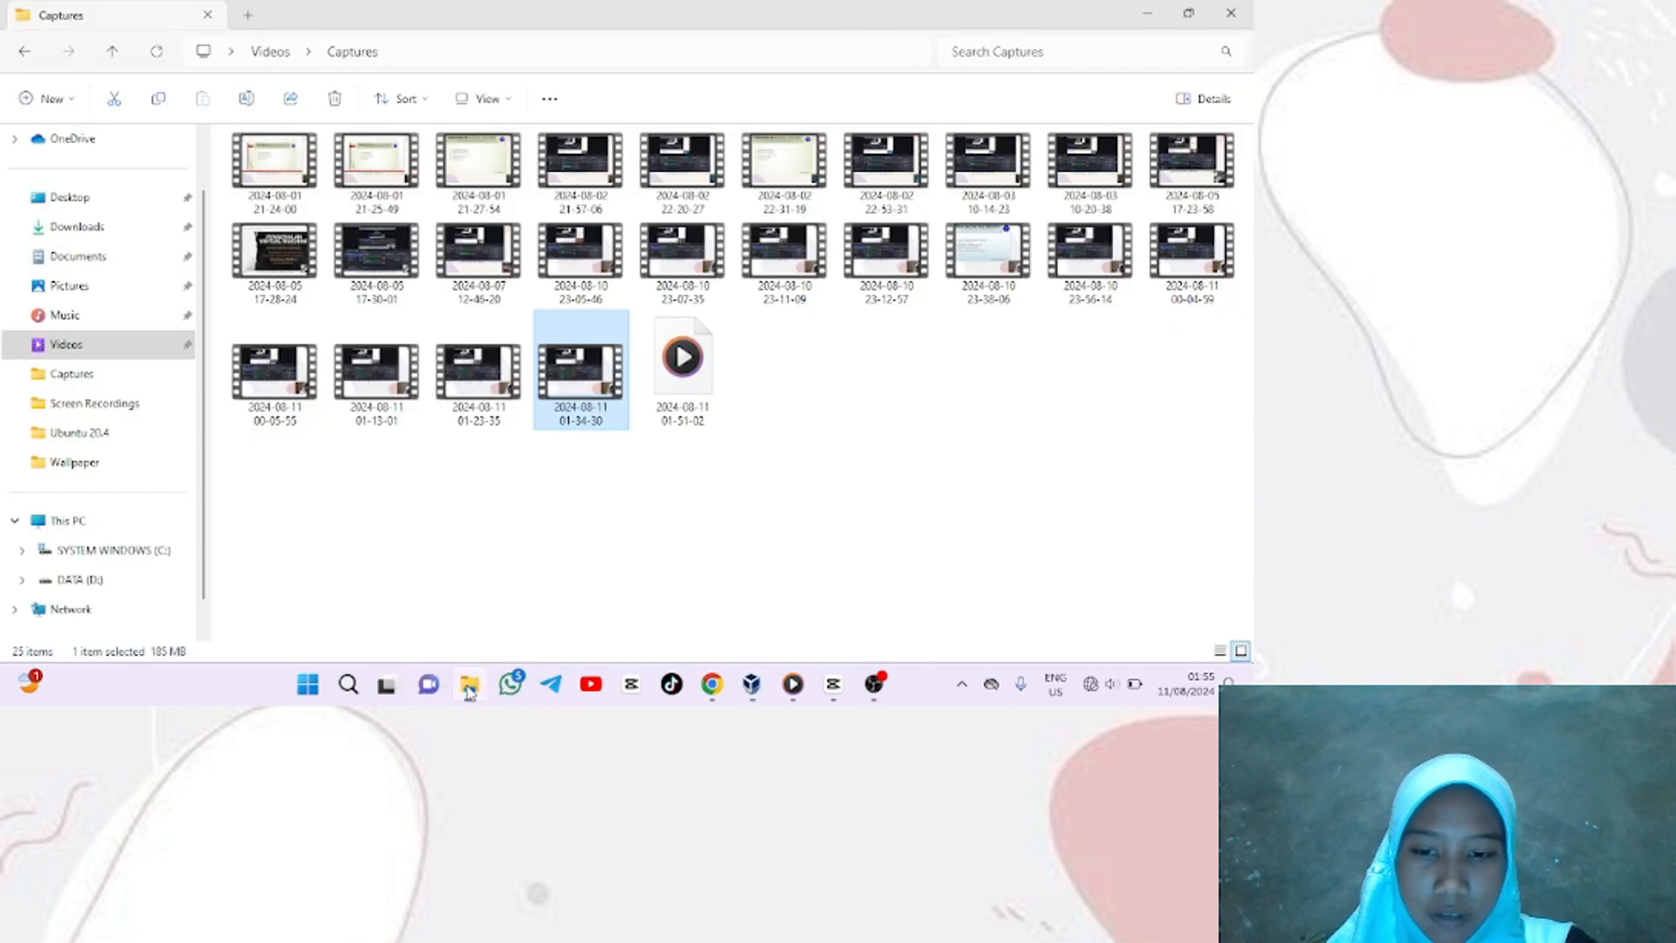
click(79, 258)
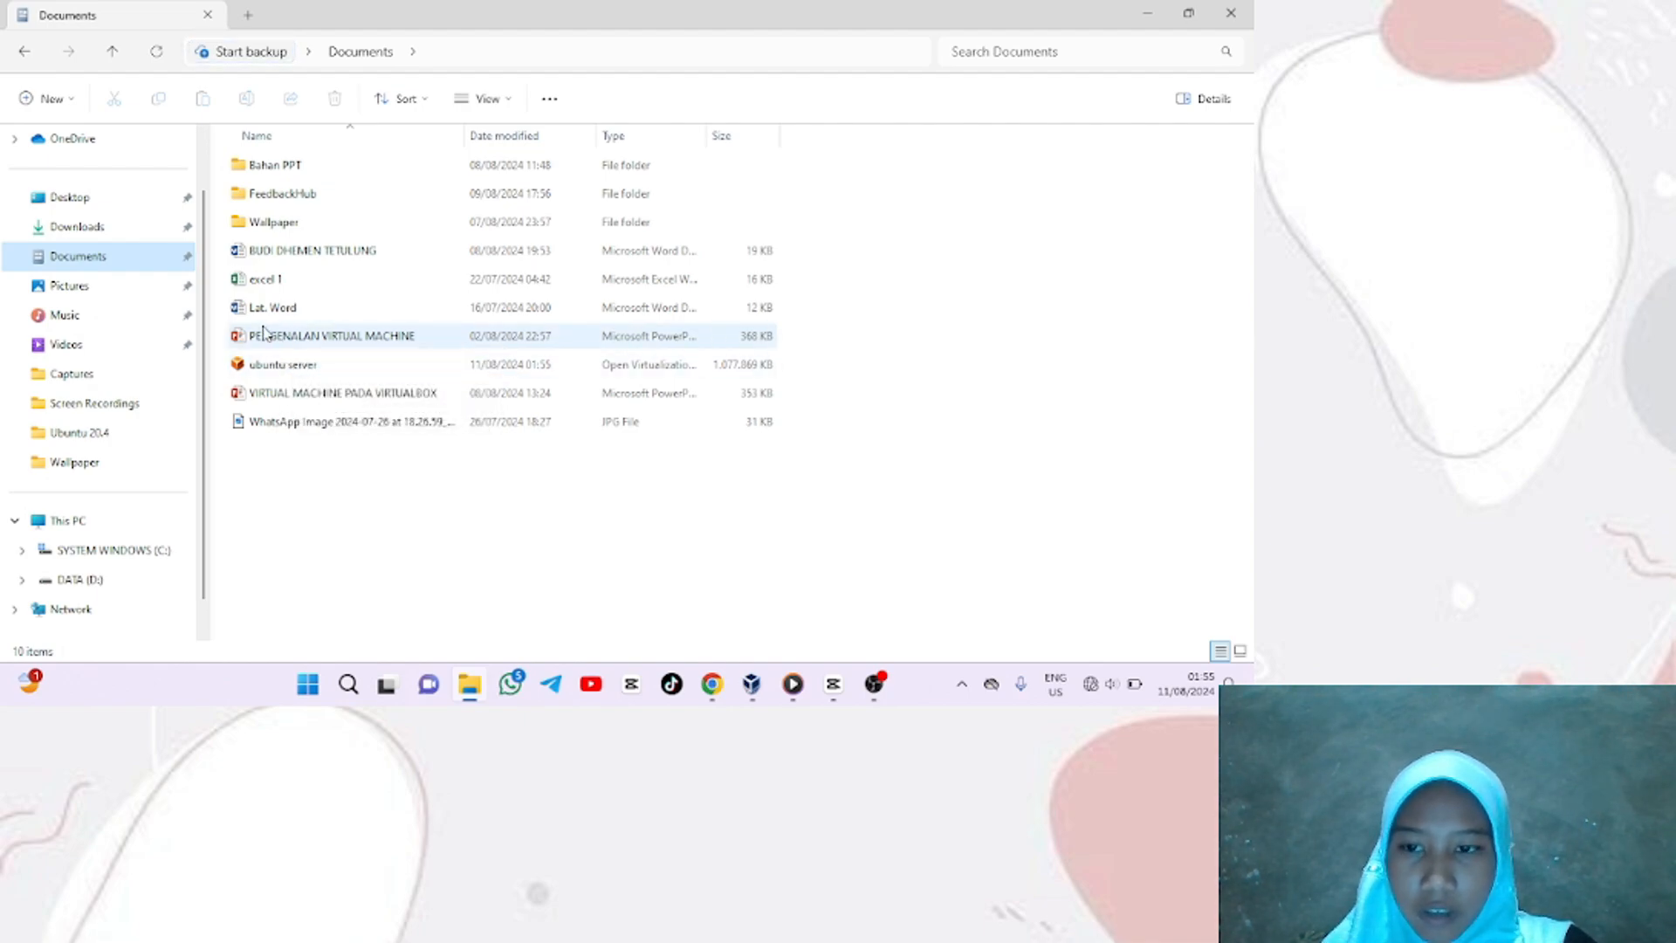
click(301, 366)
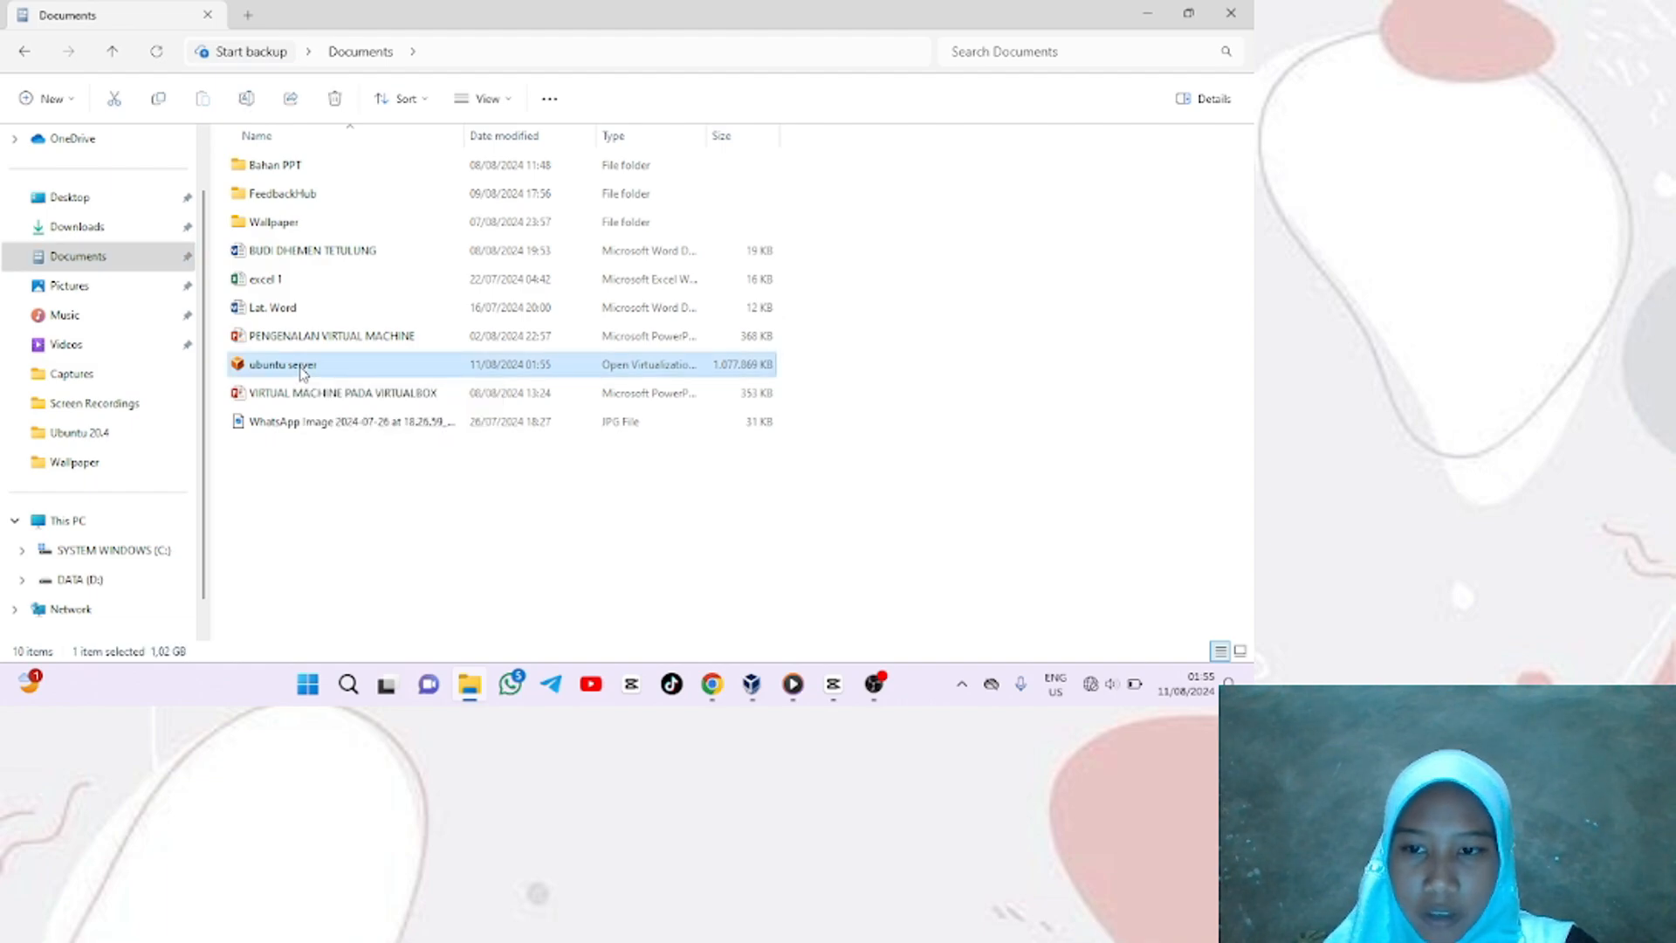
double_click(301, 367)
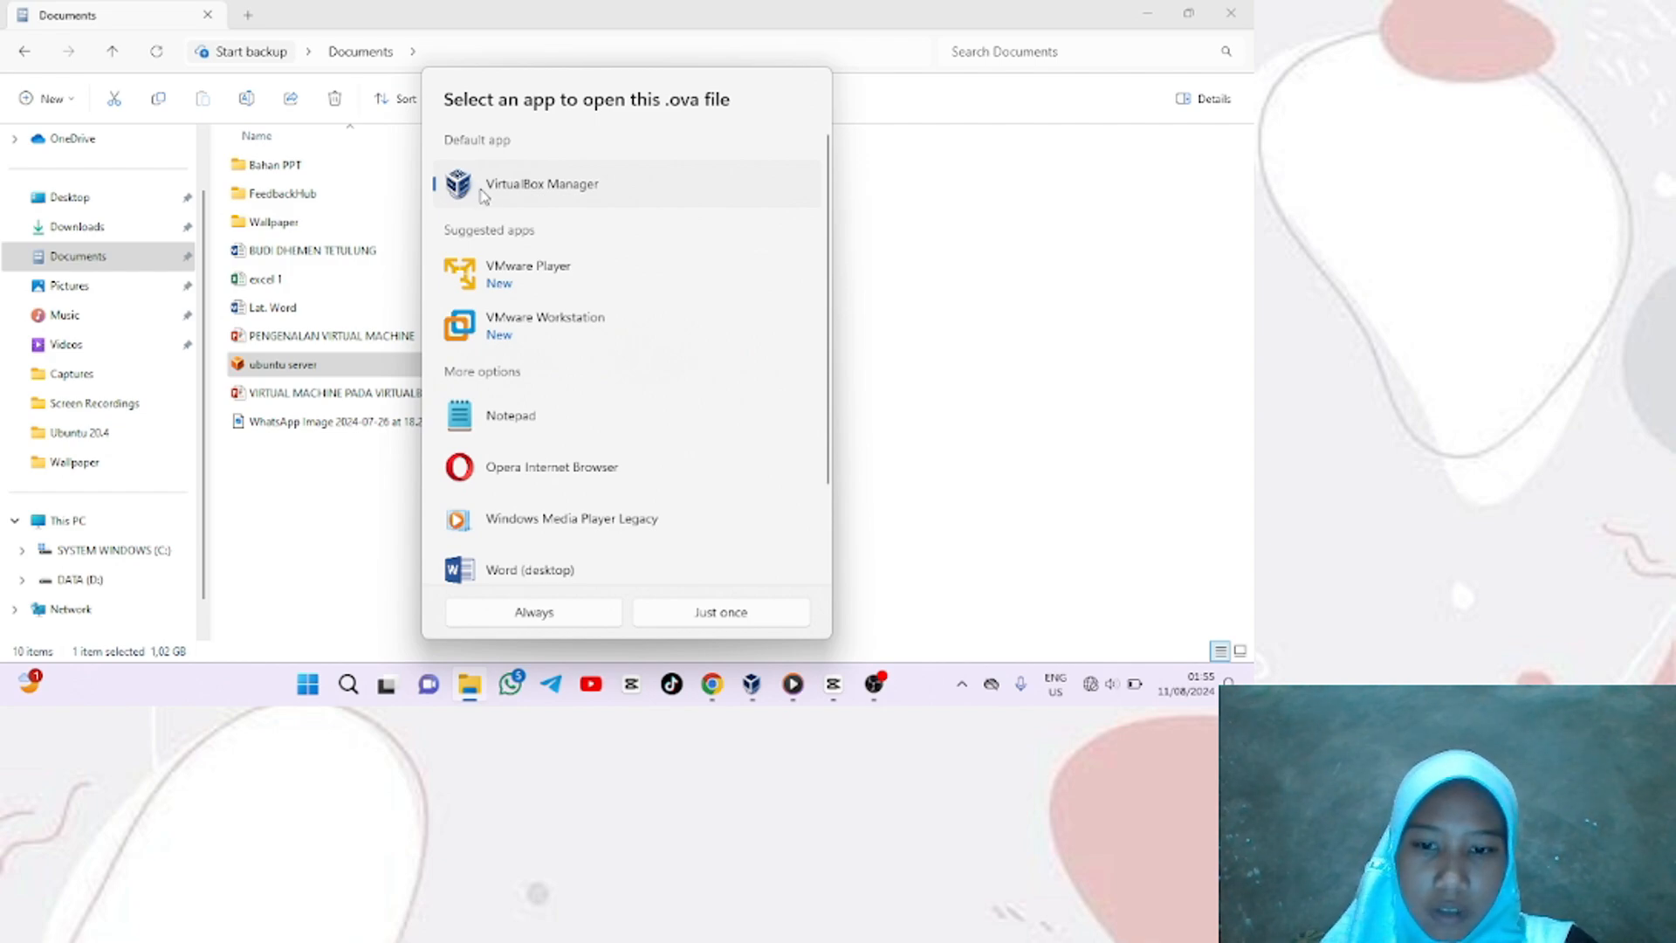
click(528, 620)
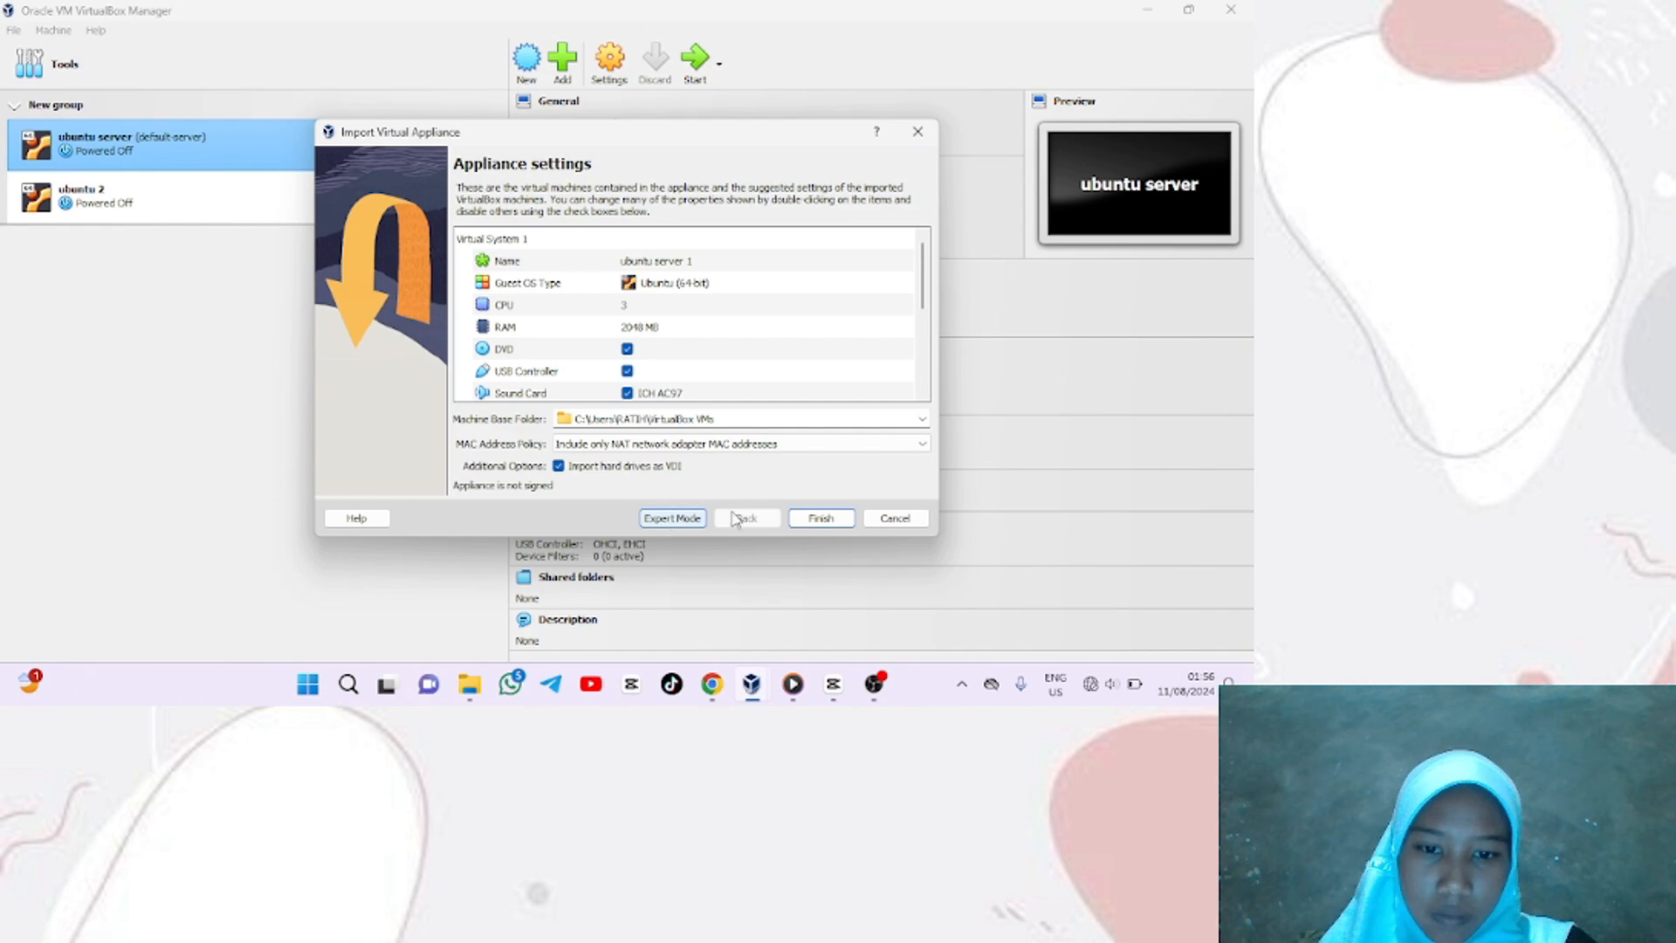
click(821, 519)
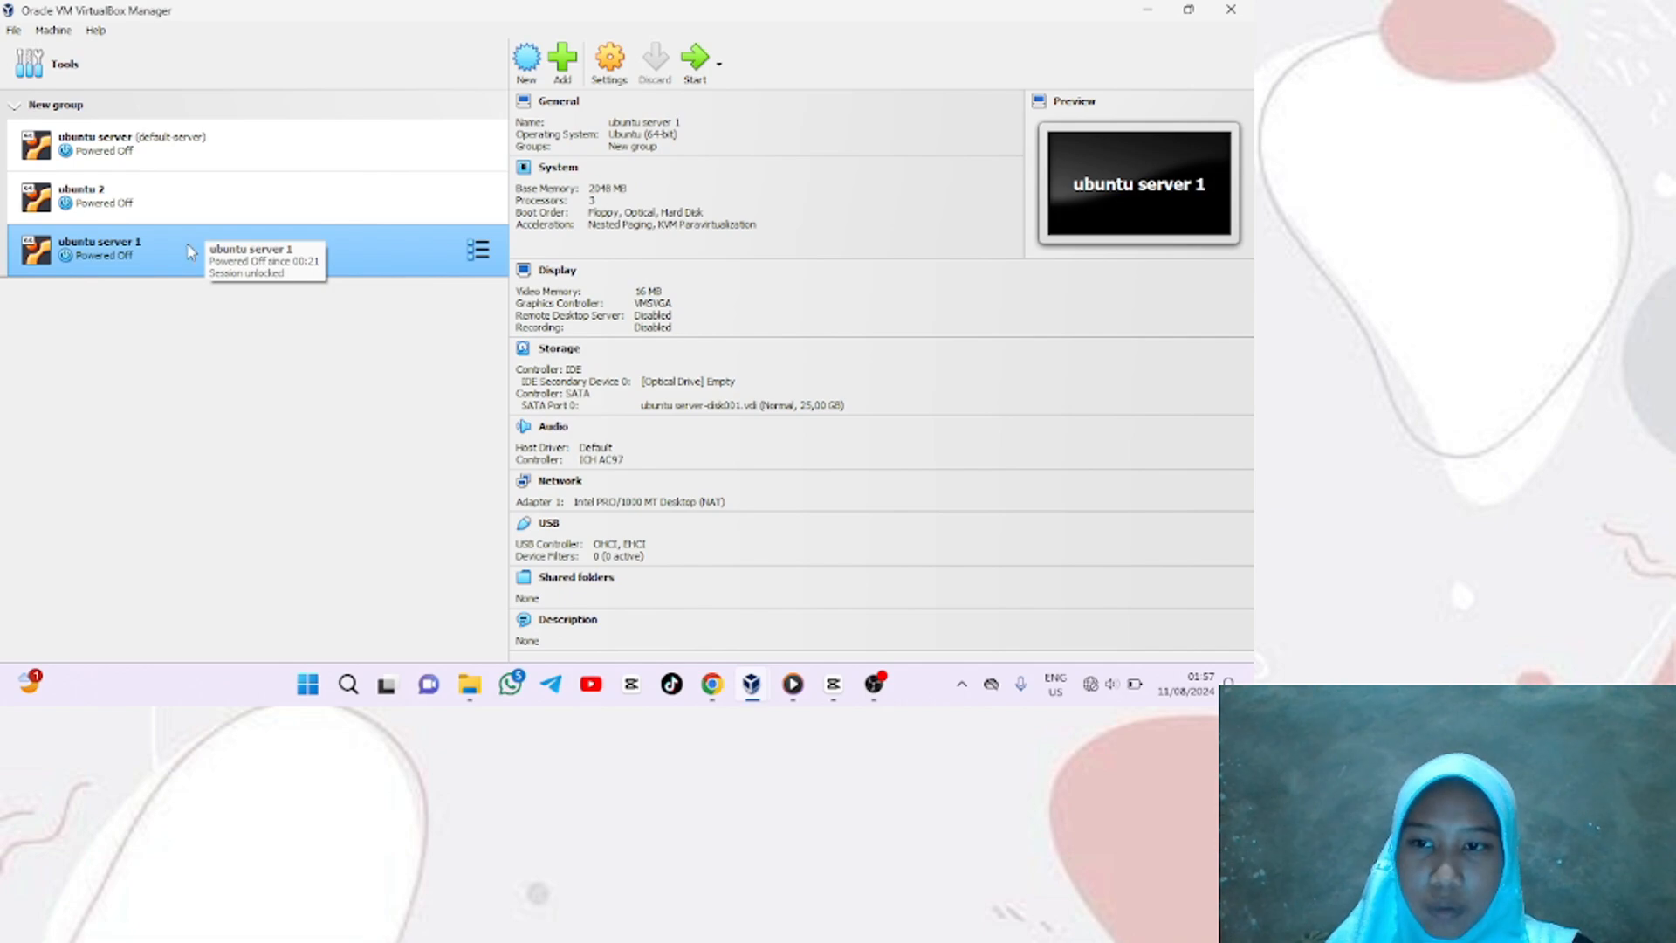
Rename the imported ubuntu server 1 machine to ubuntu 3 in its general settings
right_click(414, 256)
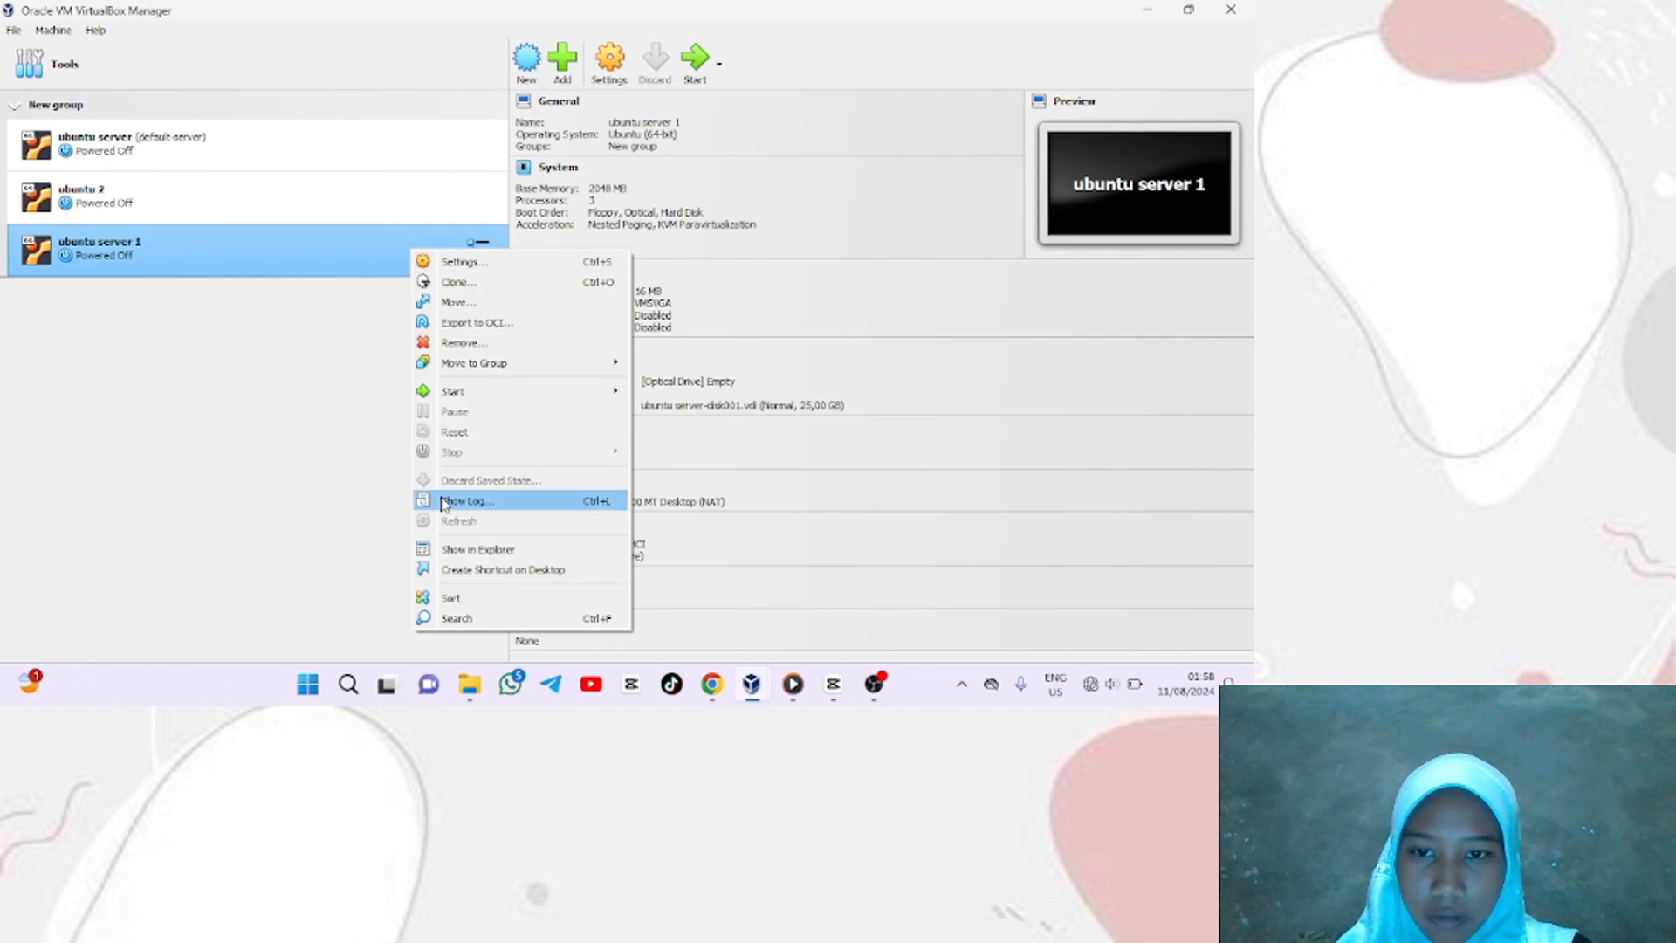
click(464, 262)
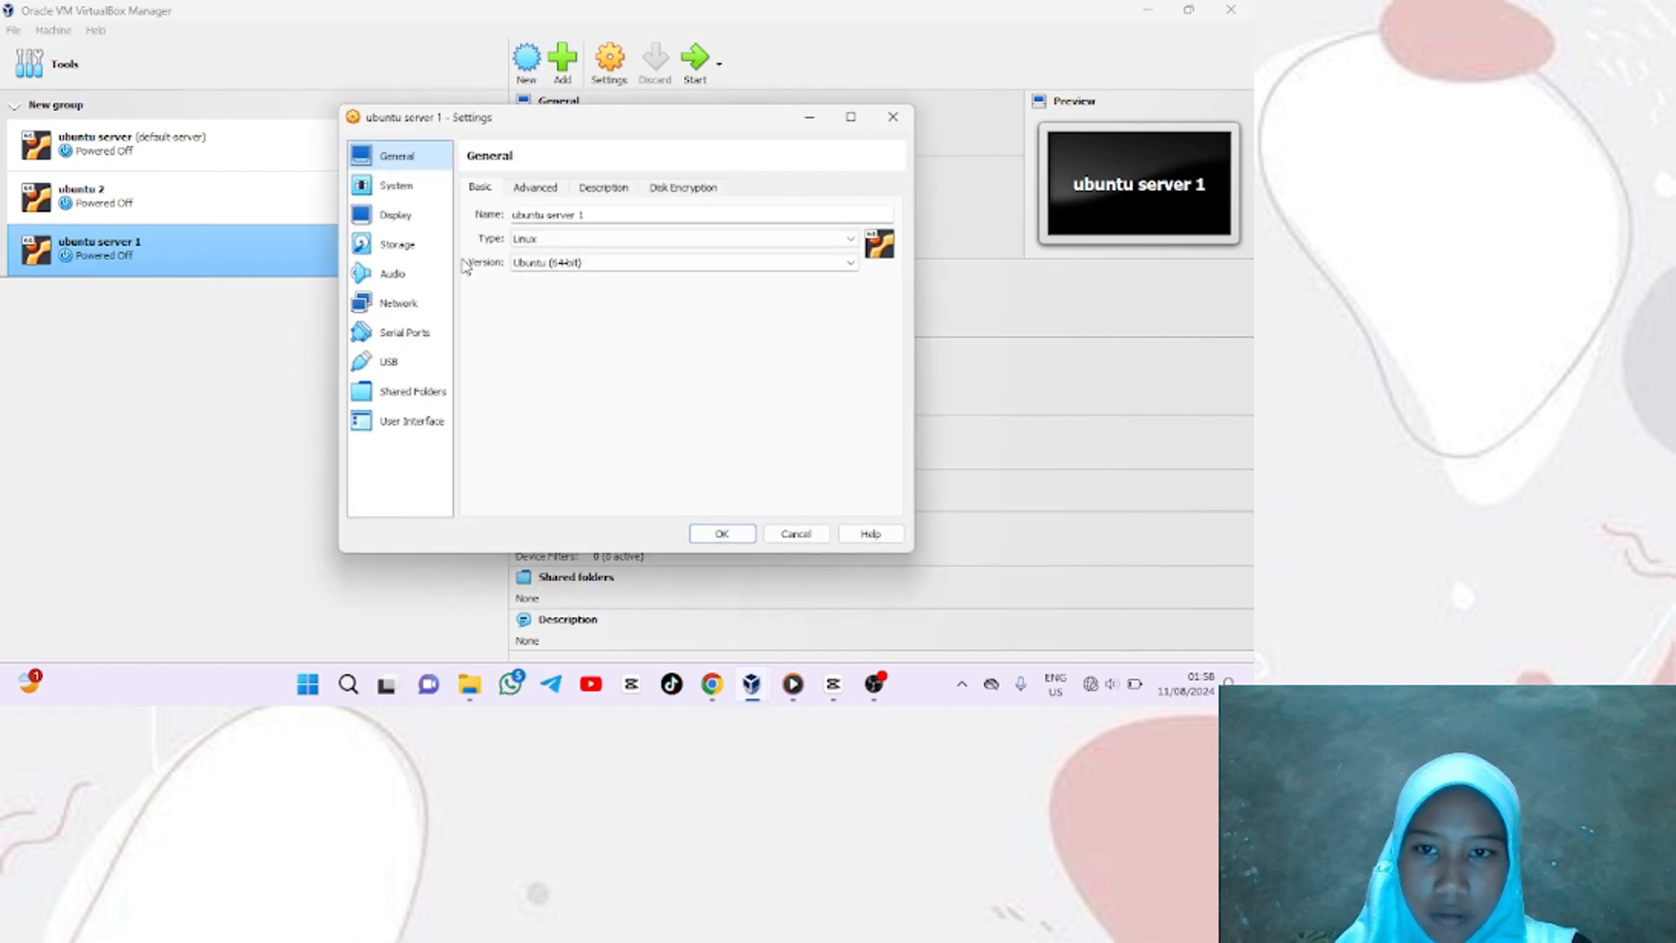
click(588, 214)
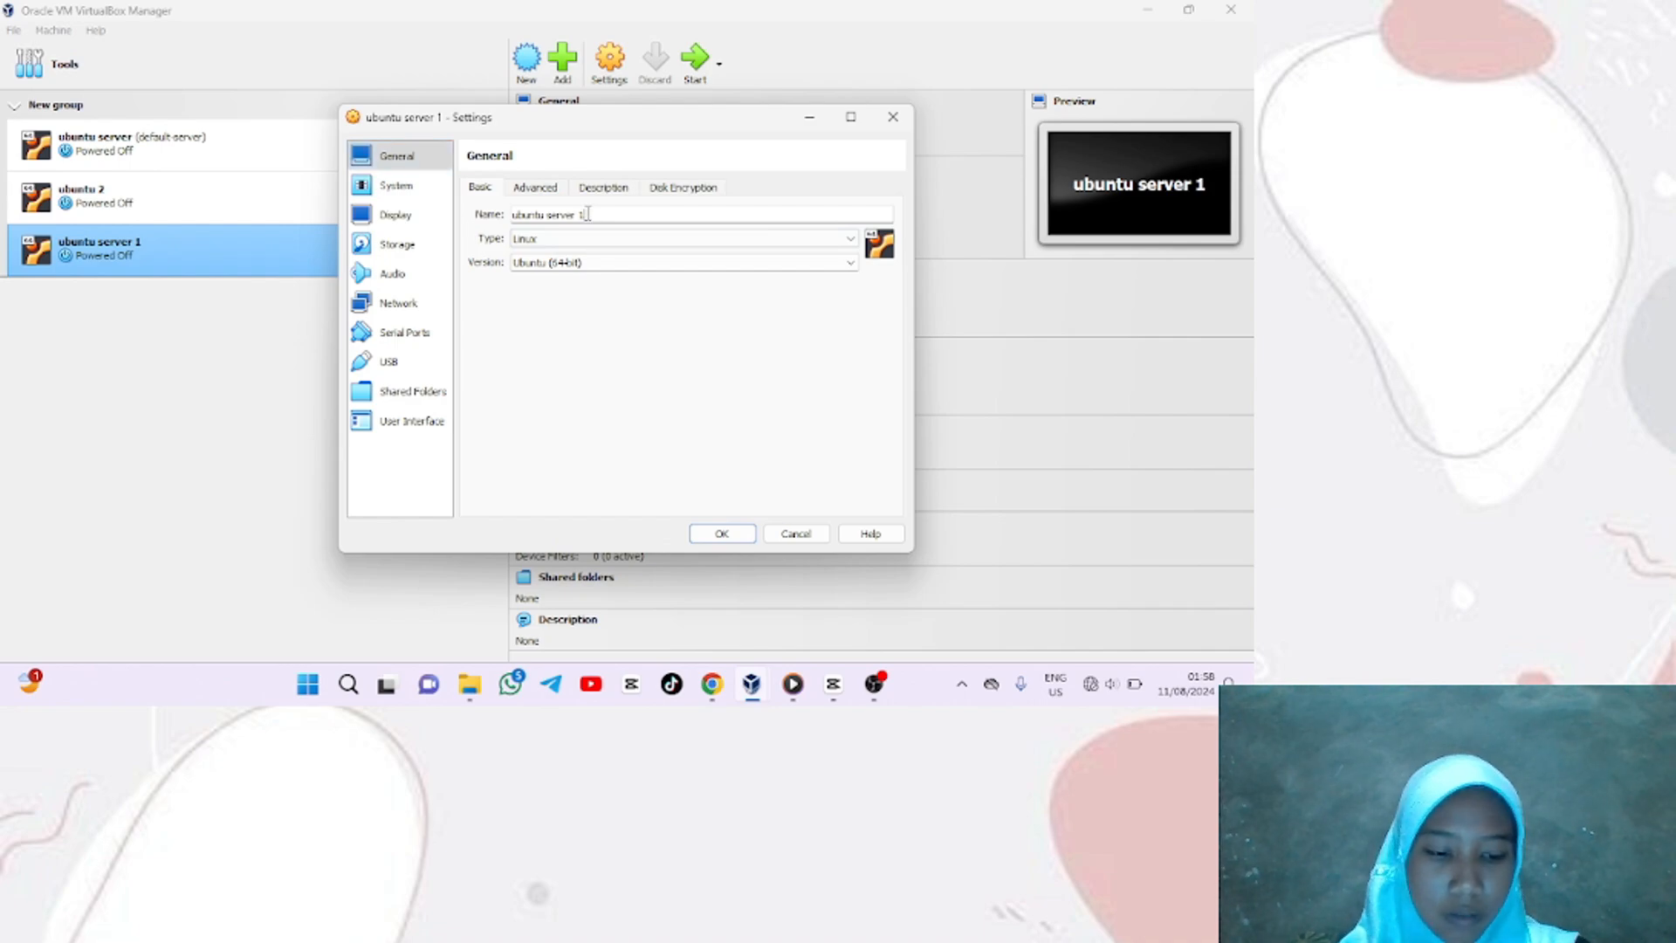
key(BackSpace)
key(BackSpace)
key(BackSpace)
key(BackSpace)
key(BackSpace)
key(BackSpace)
key(BackSpace)
key(BackSpace)
key(BackSpace)
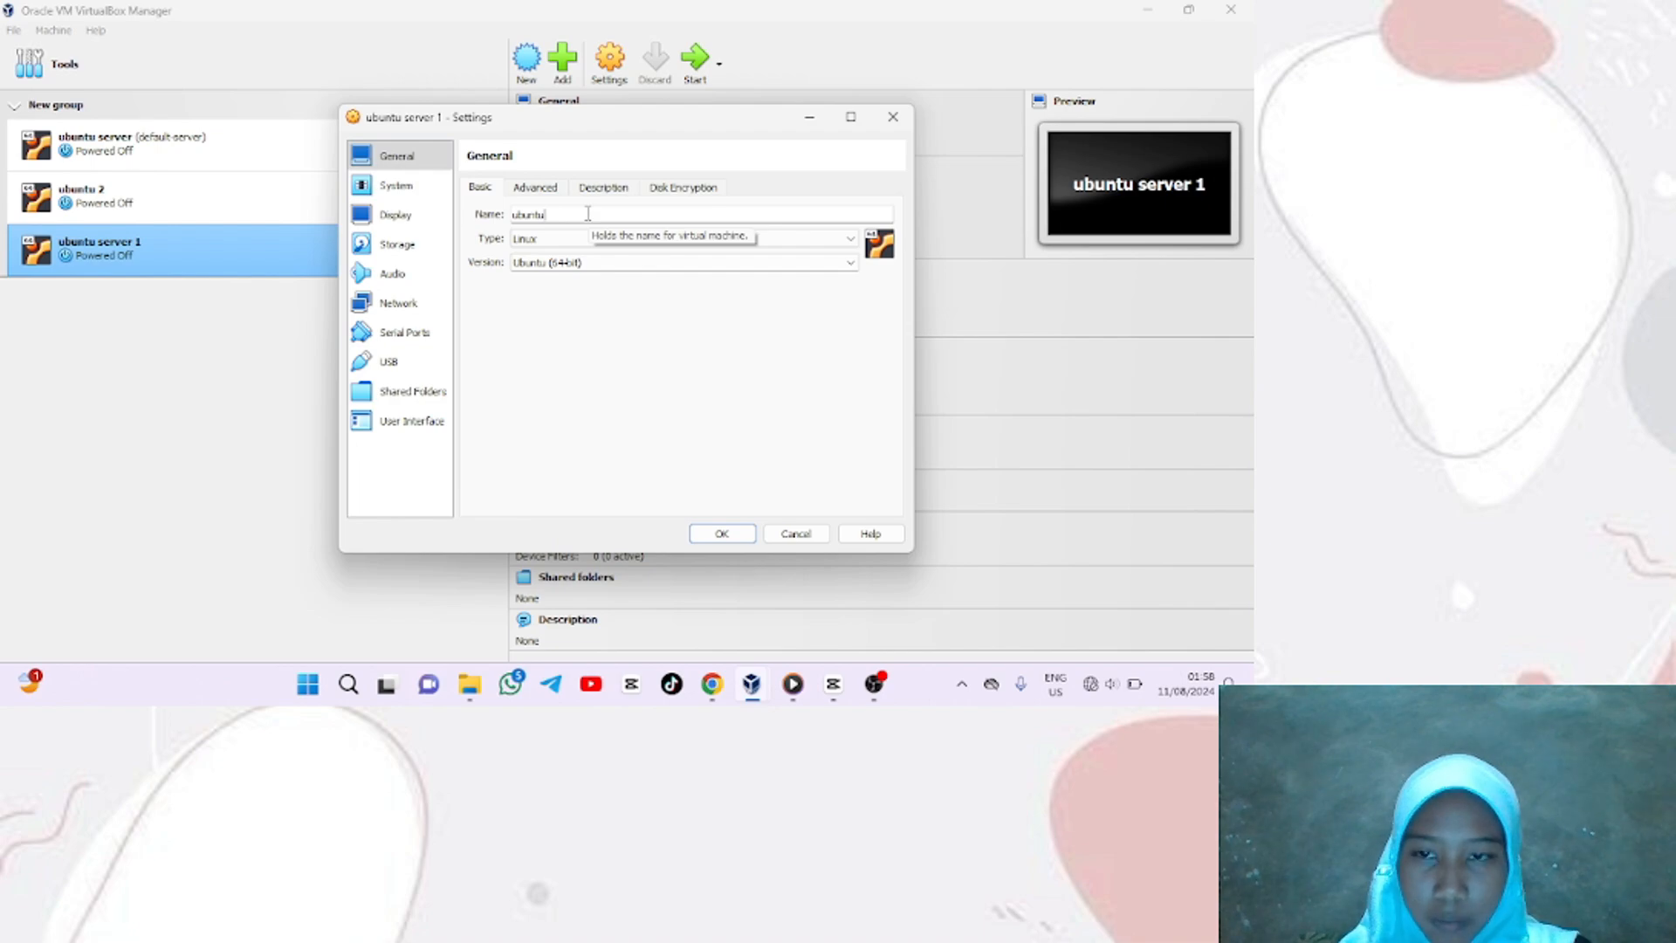
text(3)
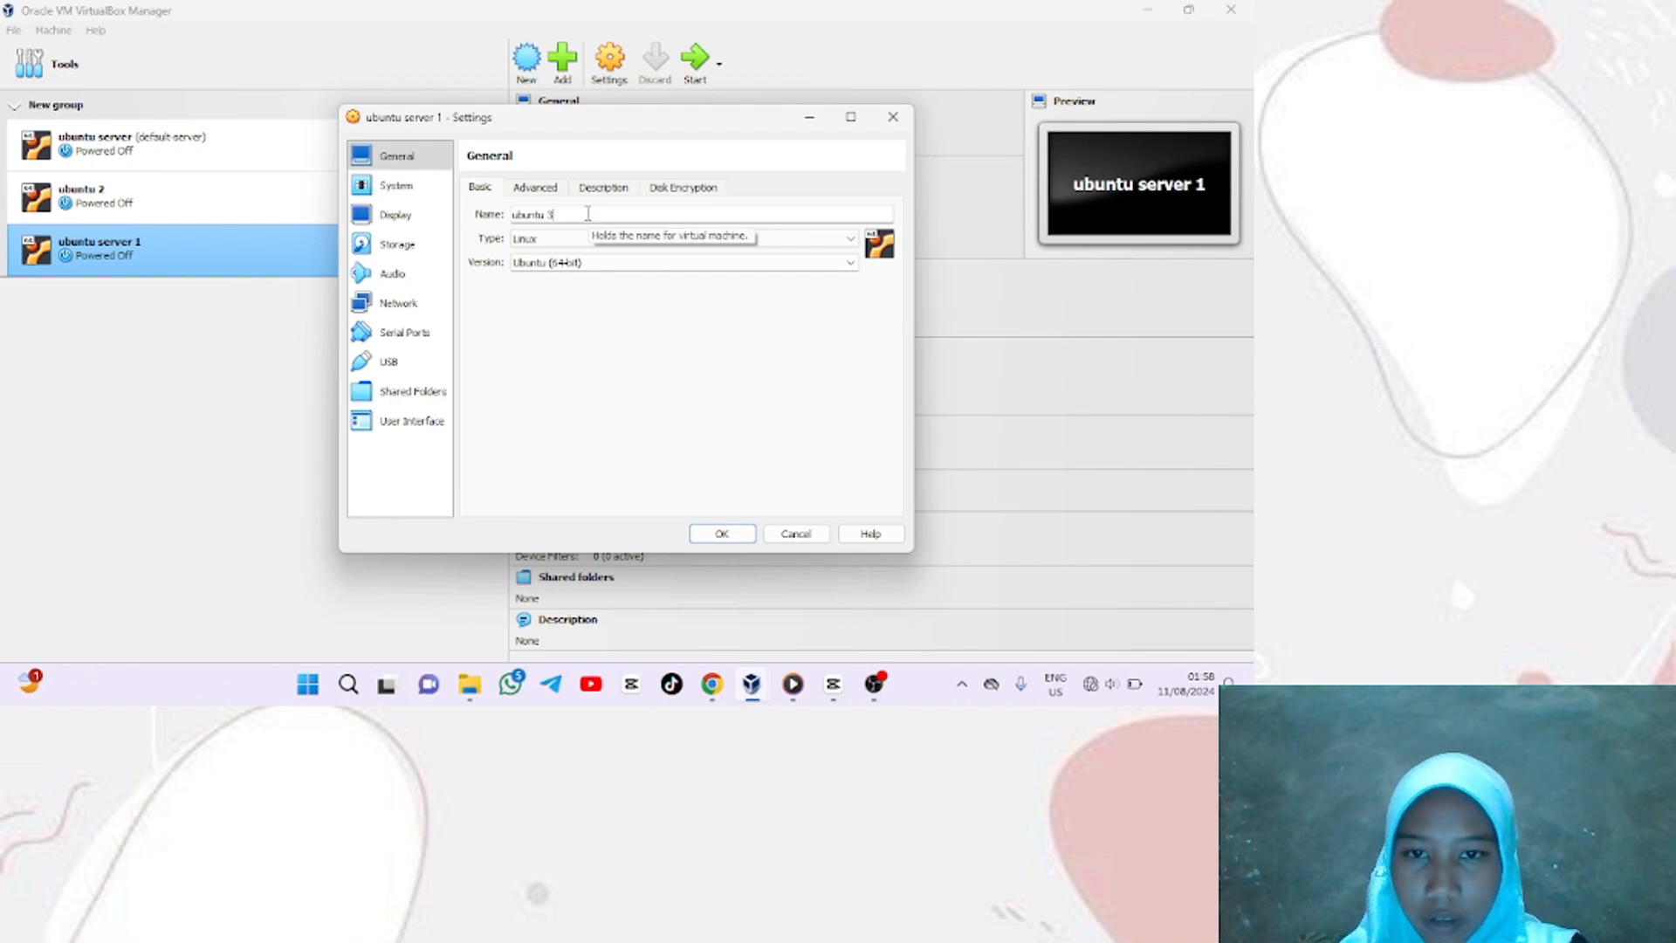
click(719, 535)
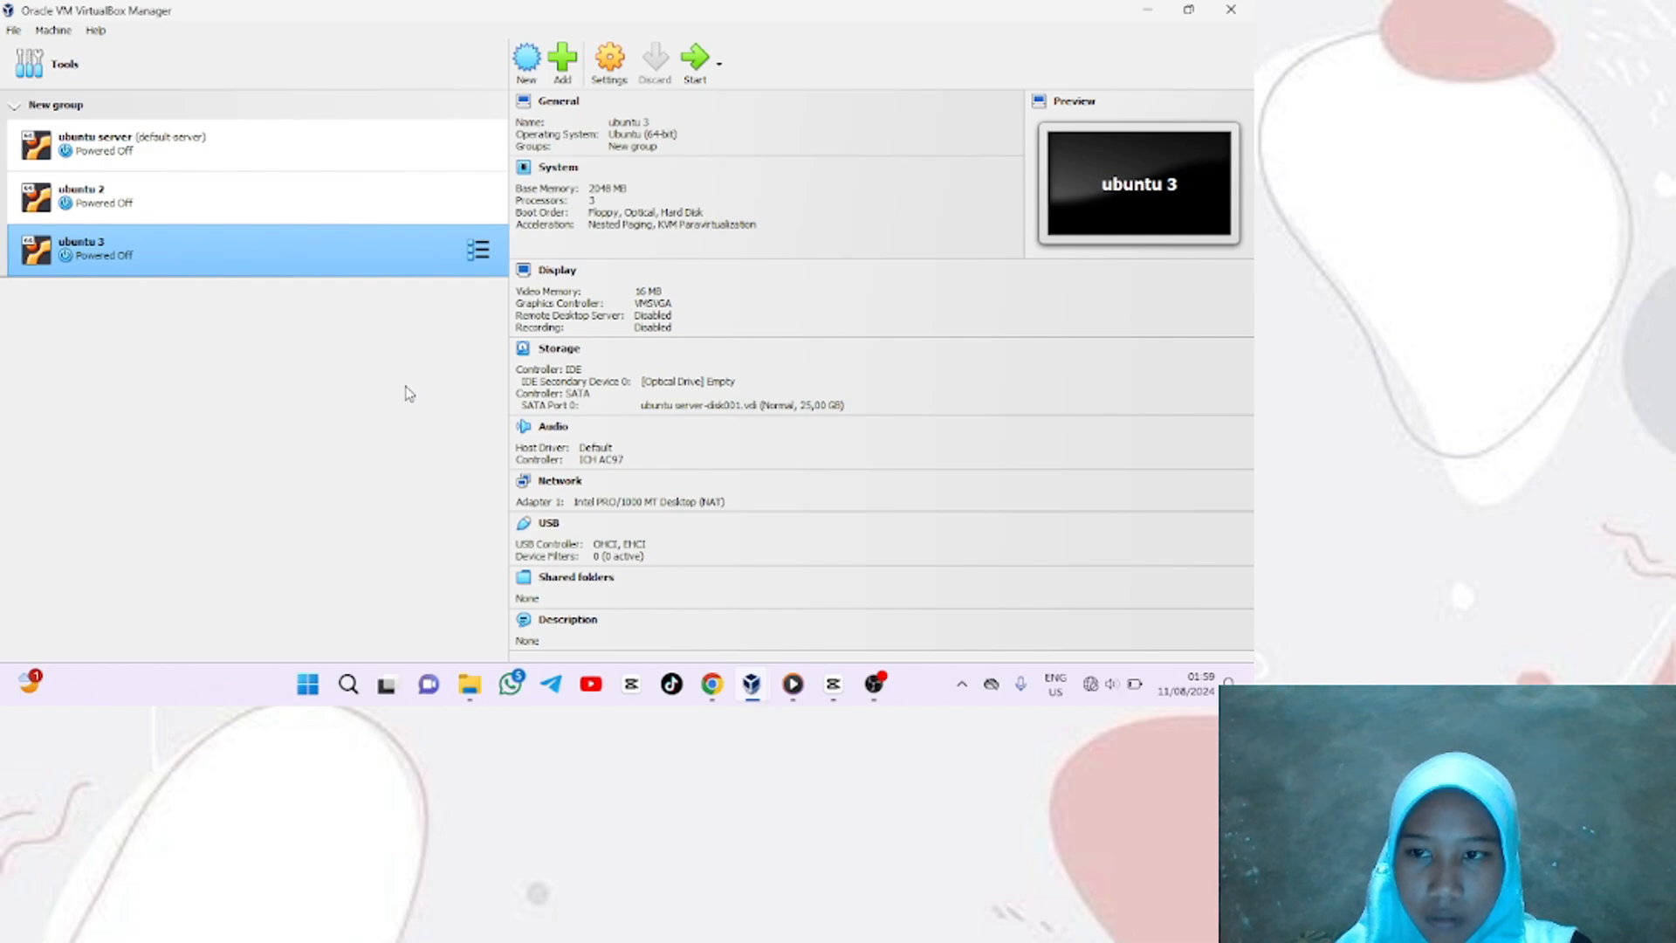
Start the ubuntu 3 machine and log in to its console with the account's username and password
click(697, 58)
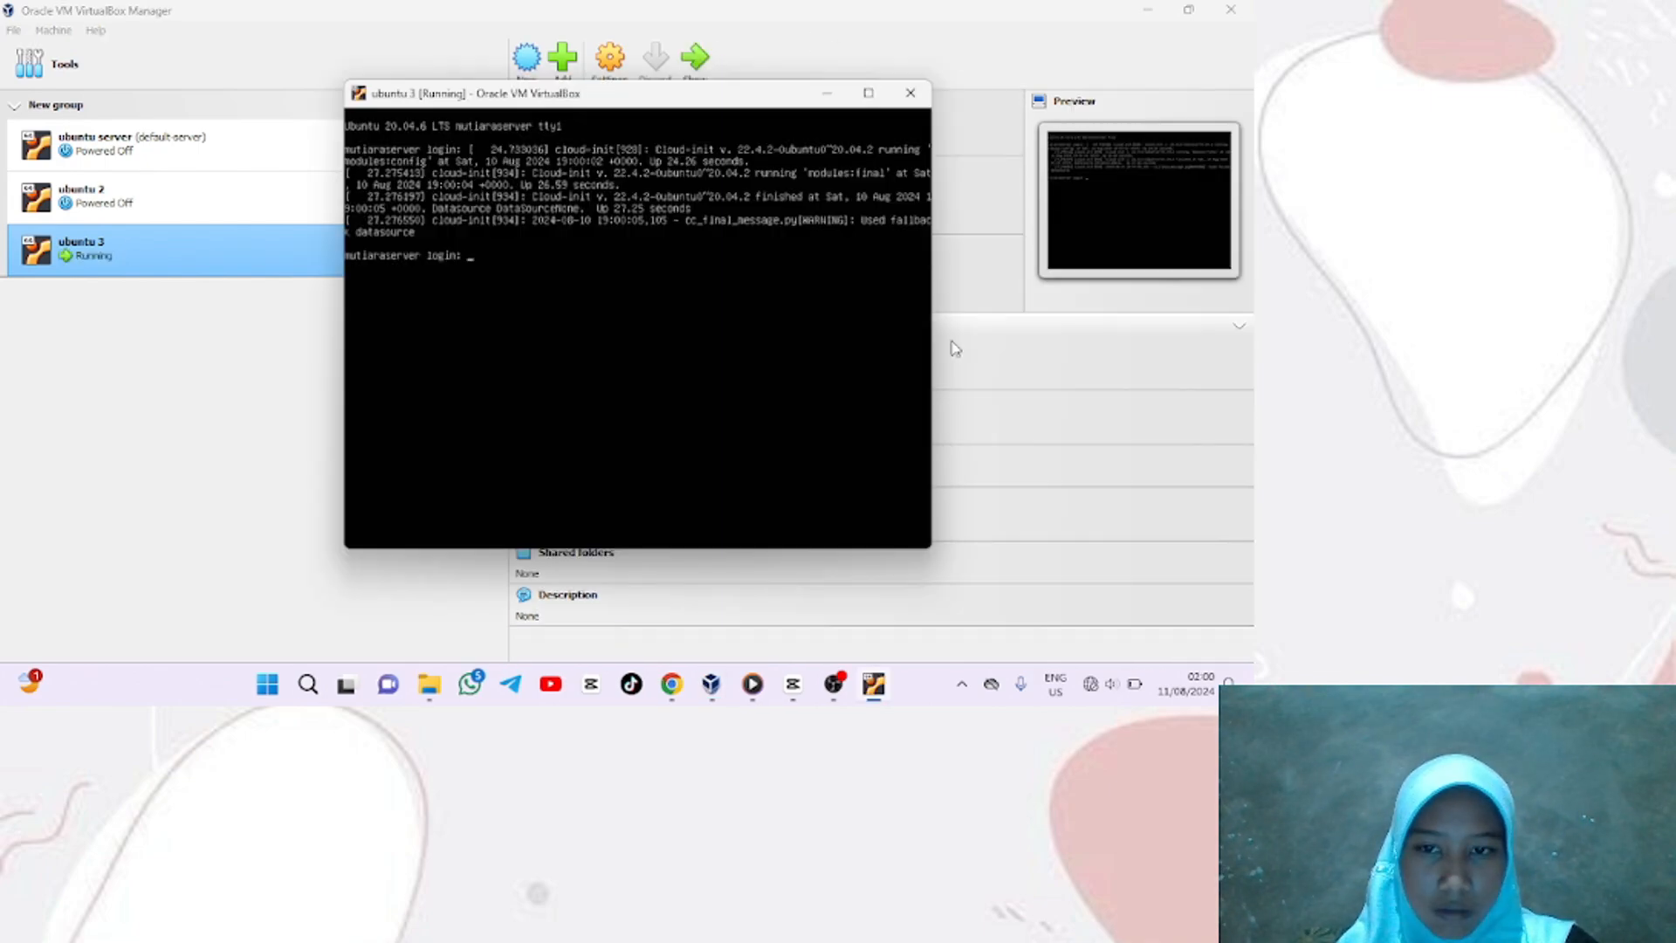
text(m)
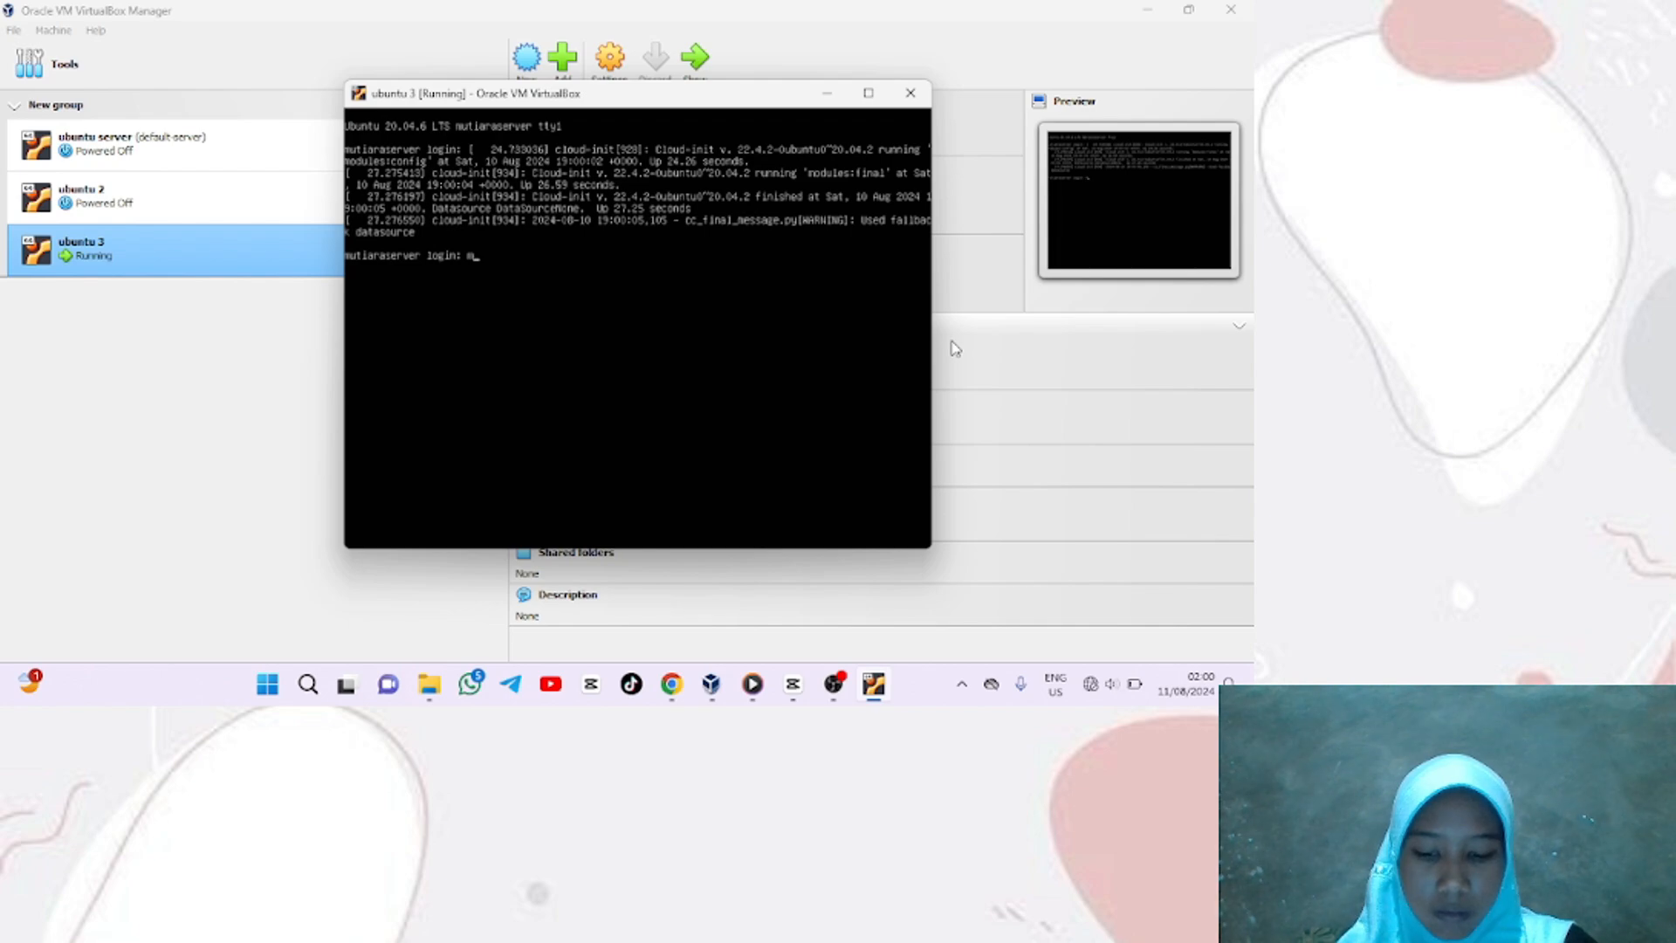
text(utiar)
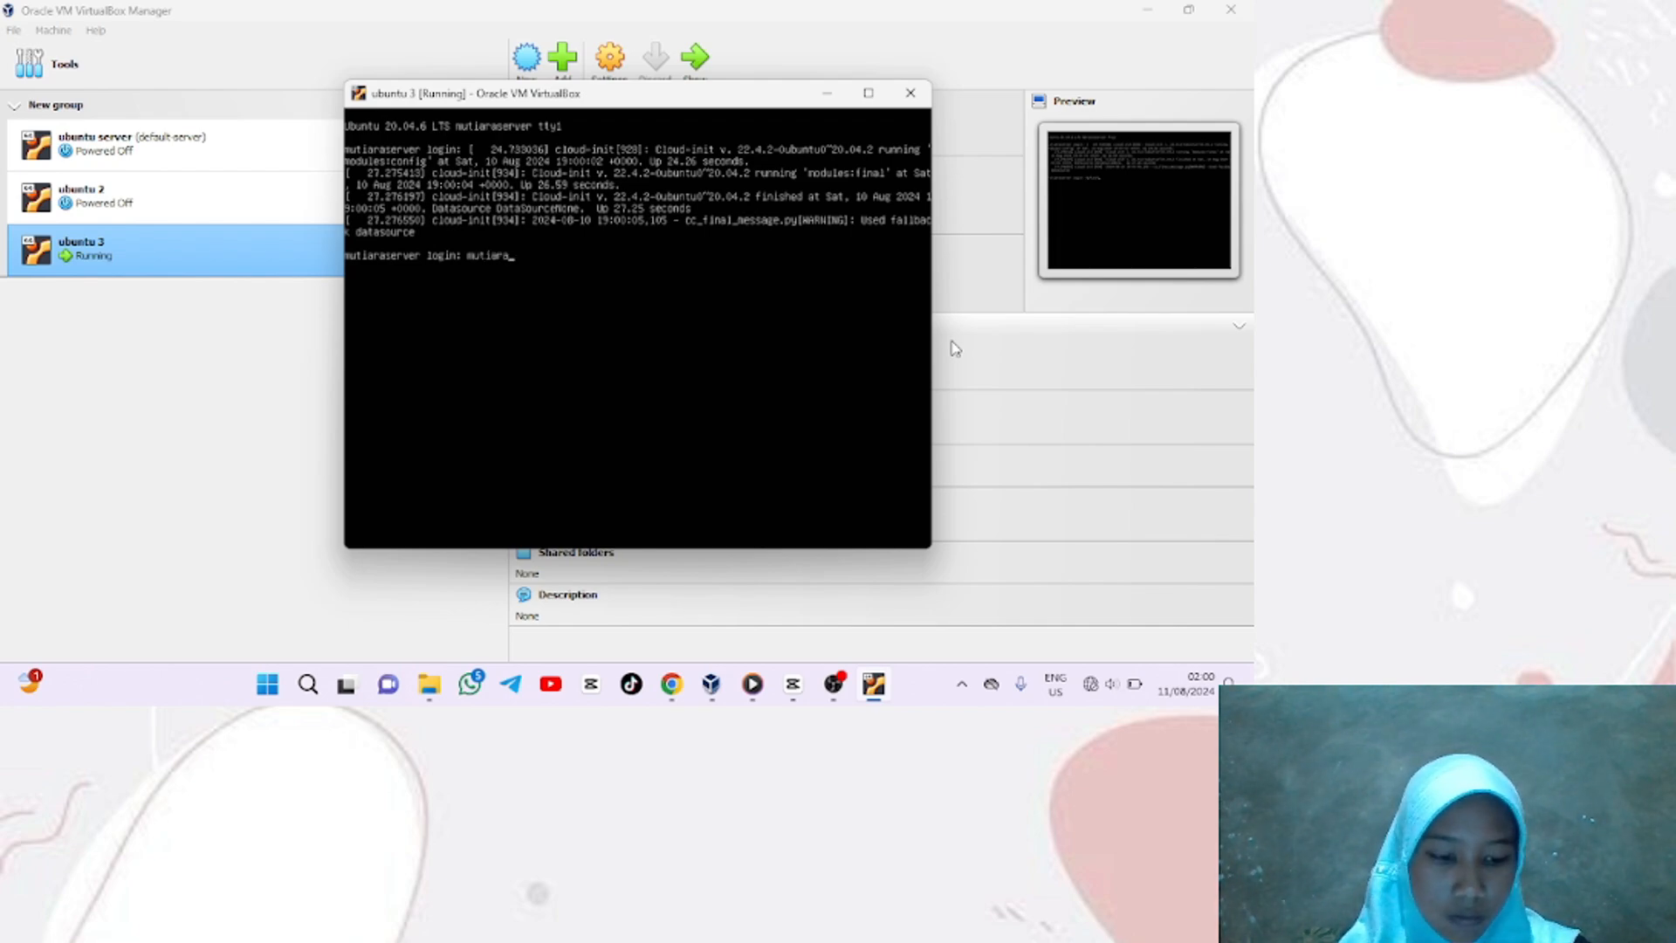
text(a)
key(Return)
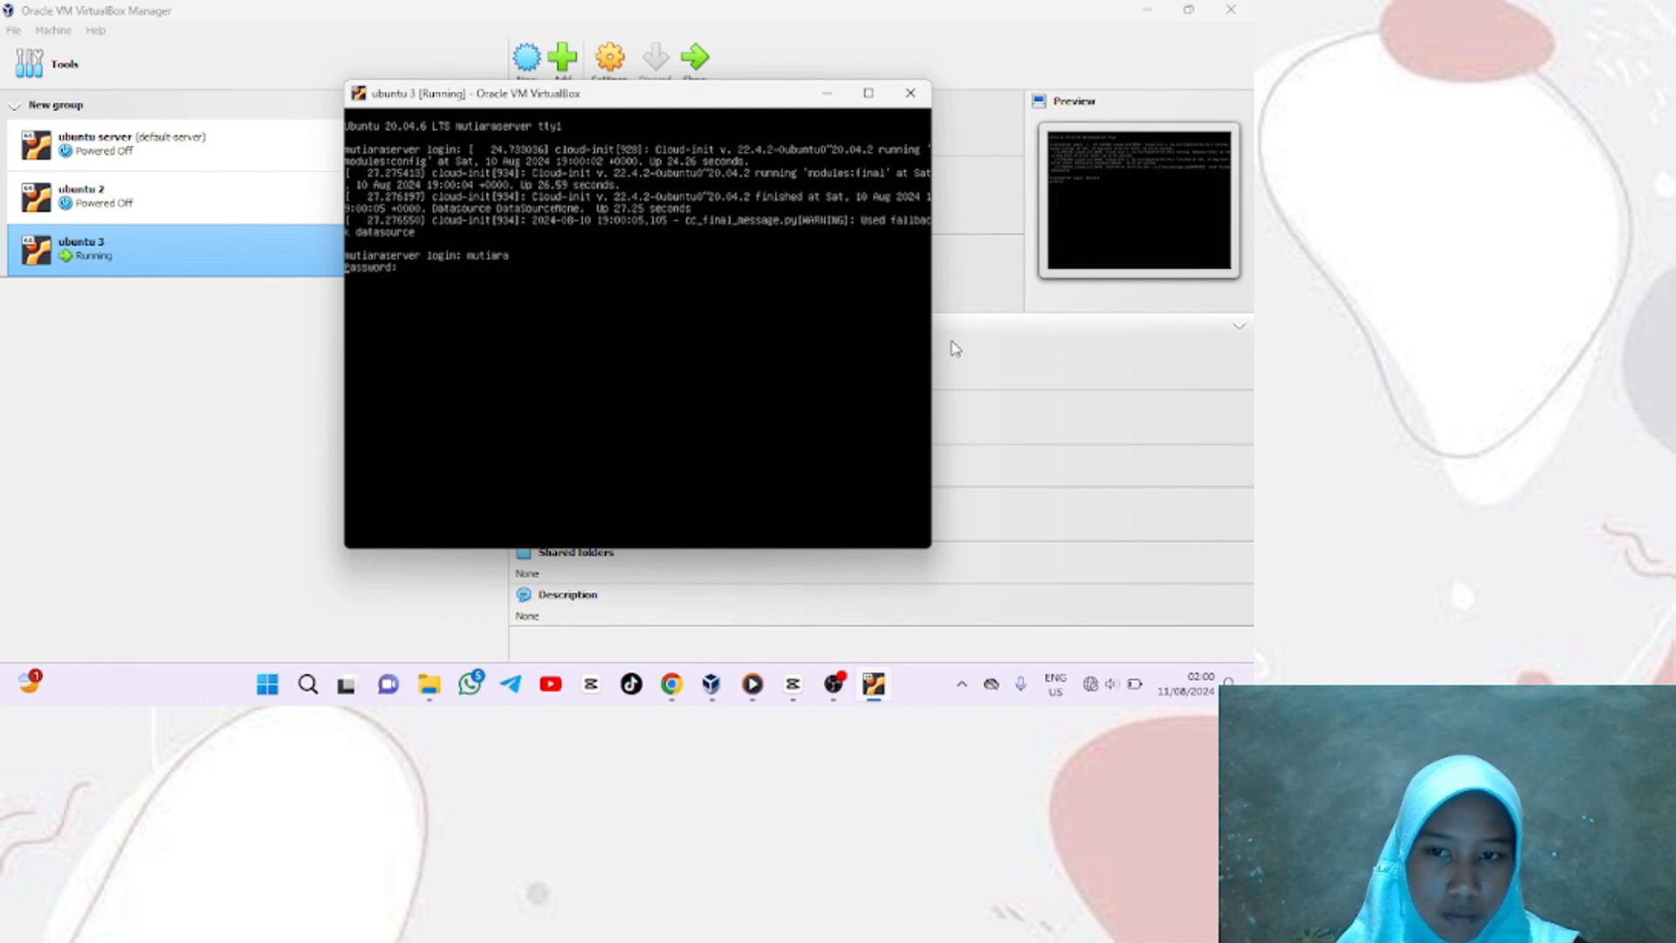
key(Return)
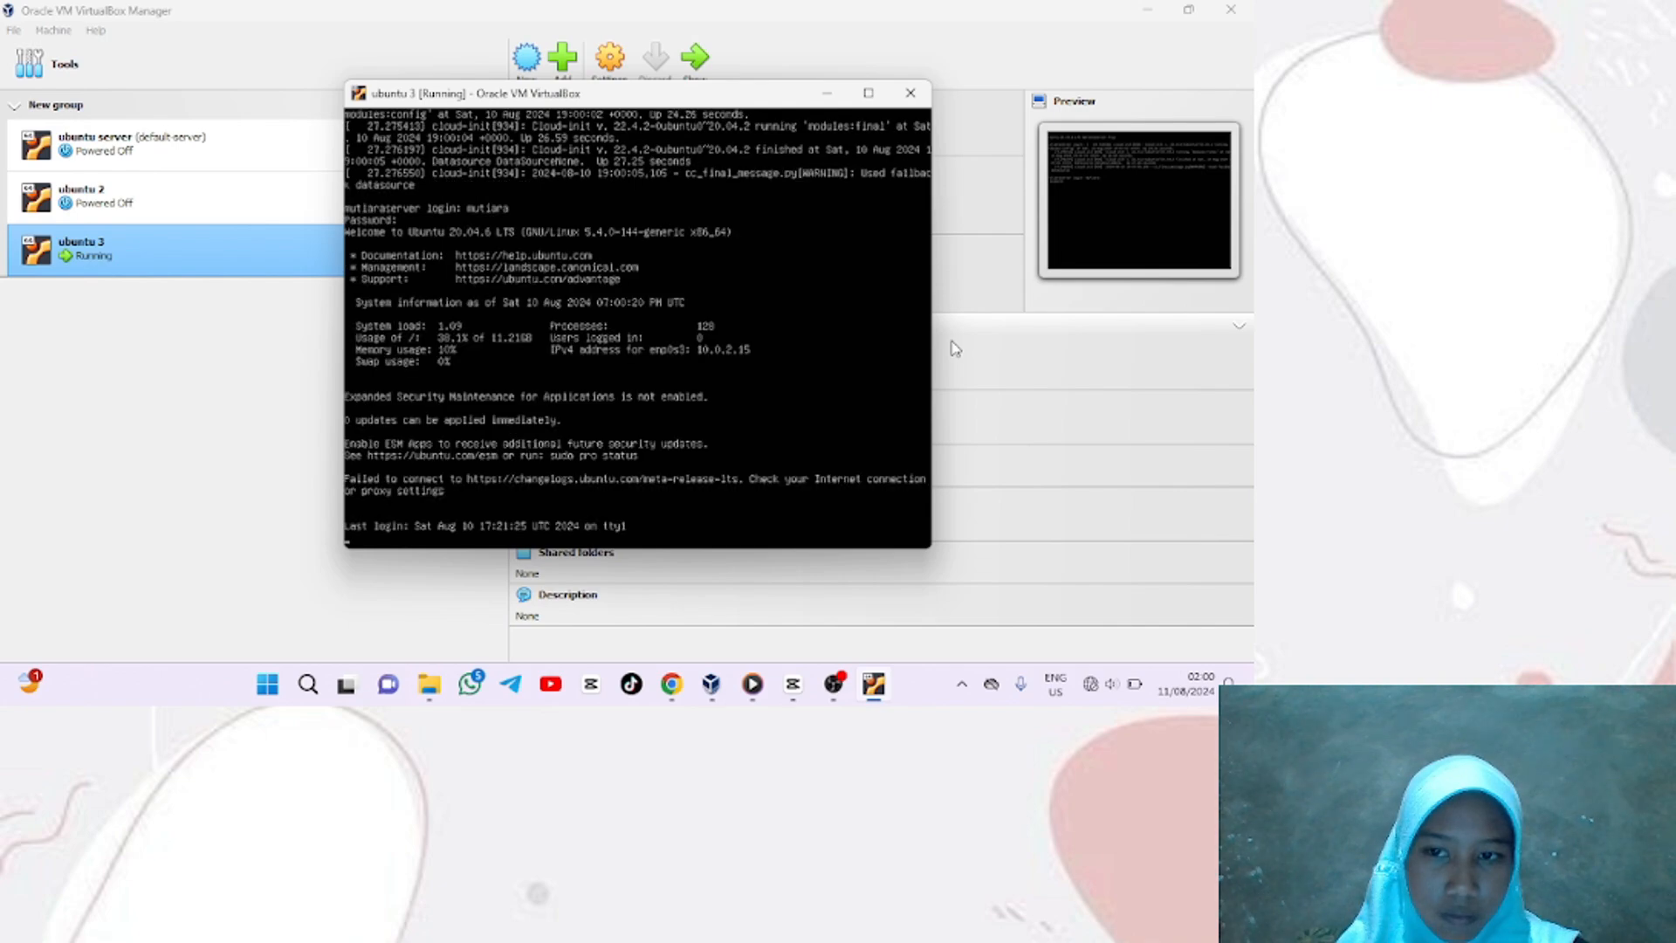
Add several blank prompt lines in the ubuntu 3 console, and clear the screen with the clear command, followed by further blank prompts
key(Return)
key(Return)
key(Return)
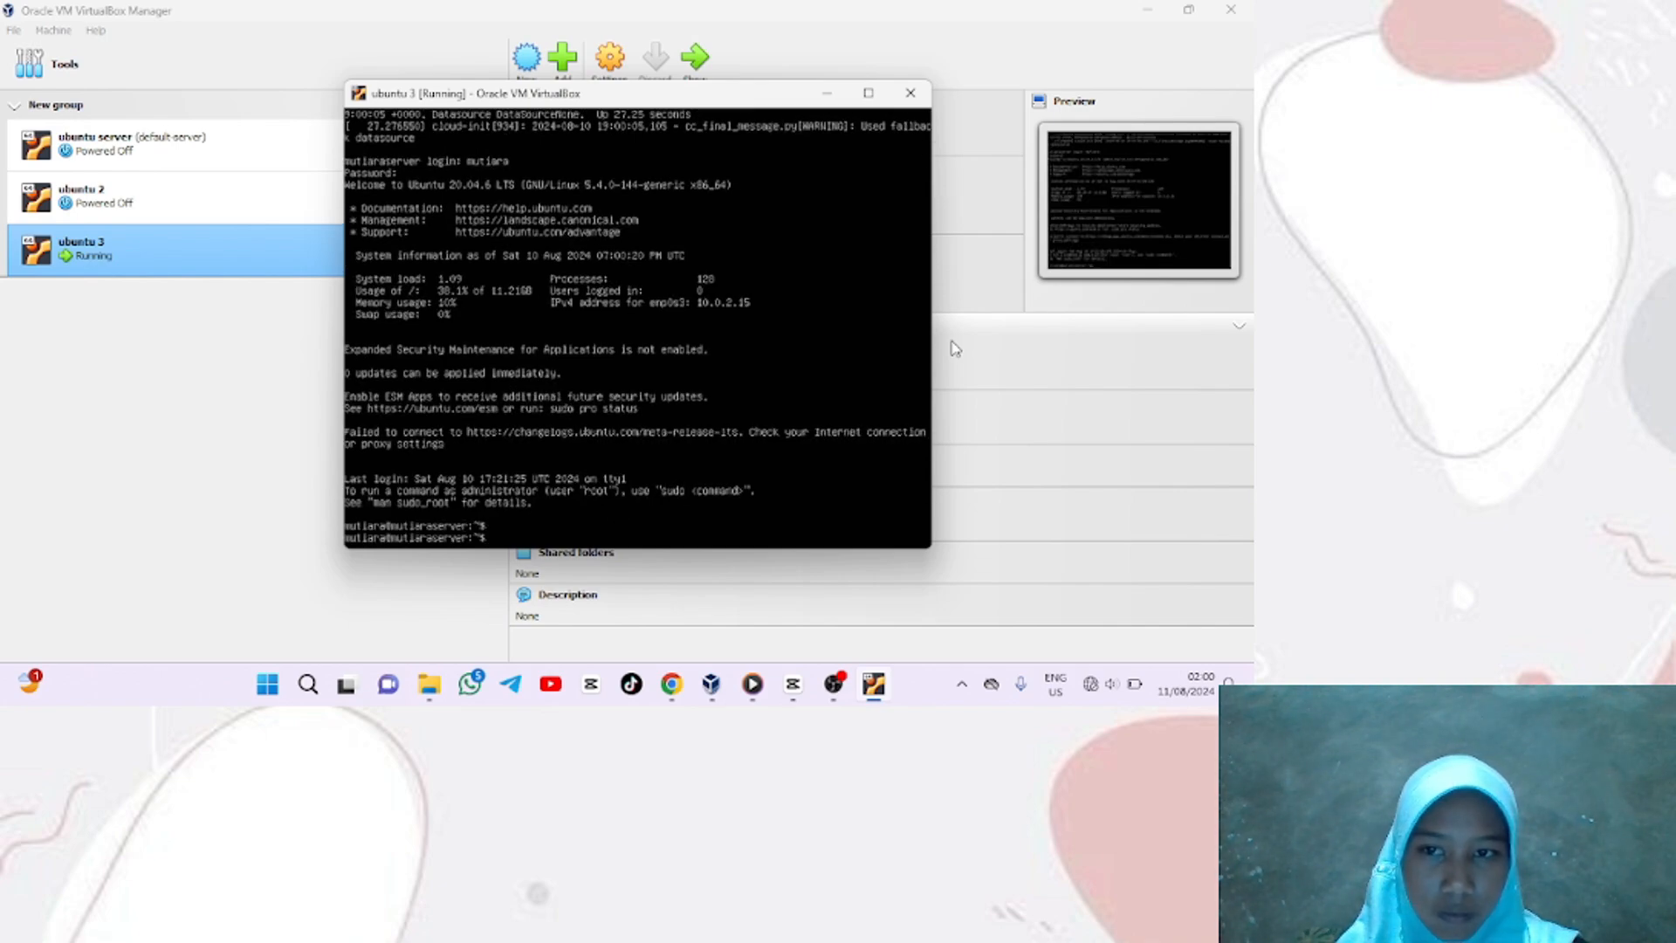
key(Return)
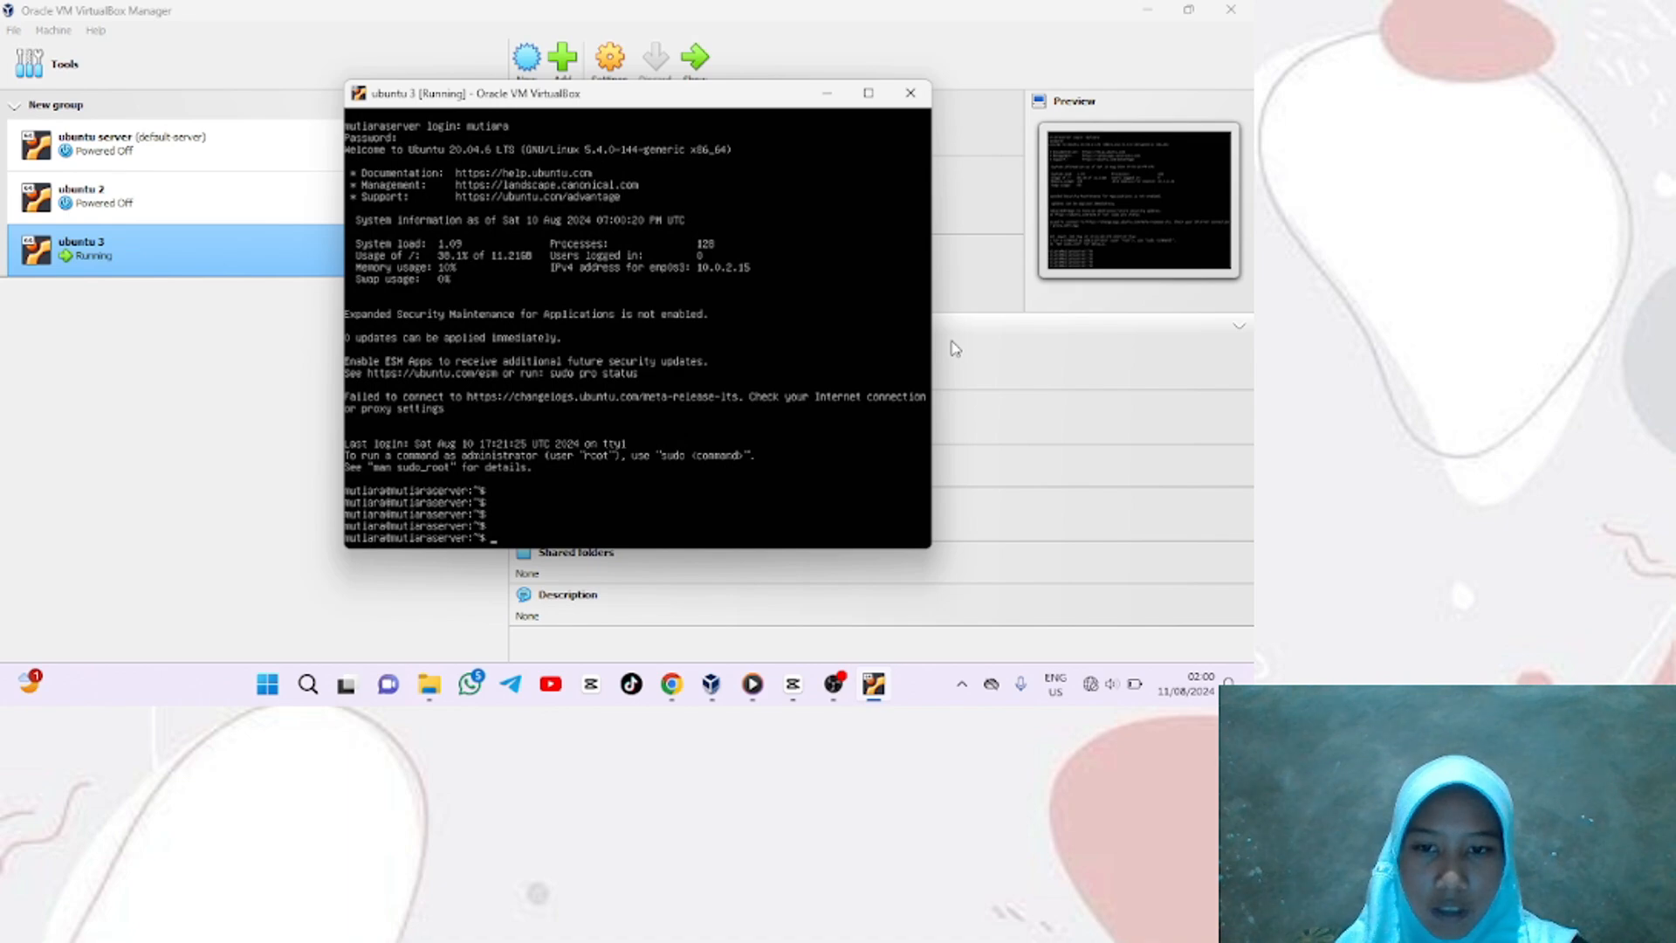
key(Return)
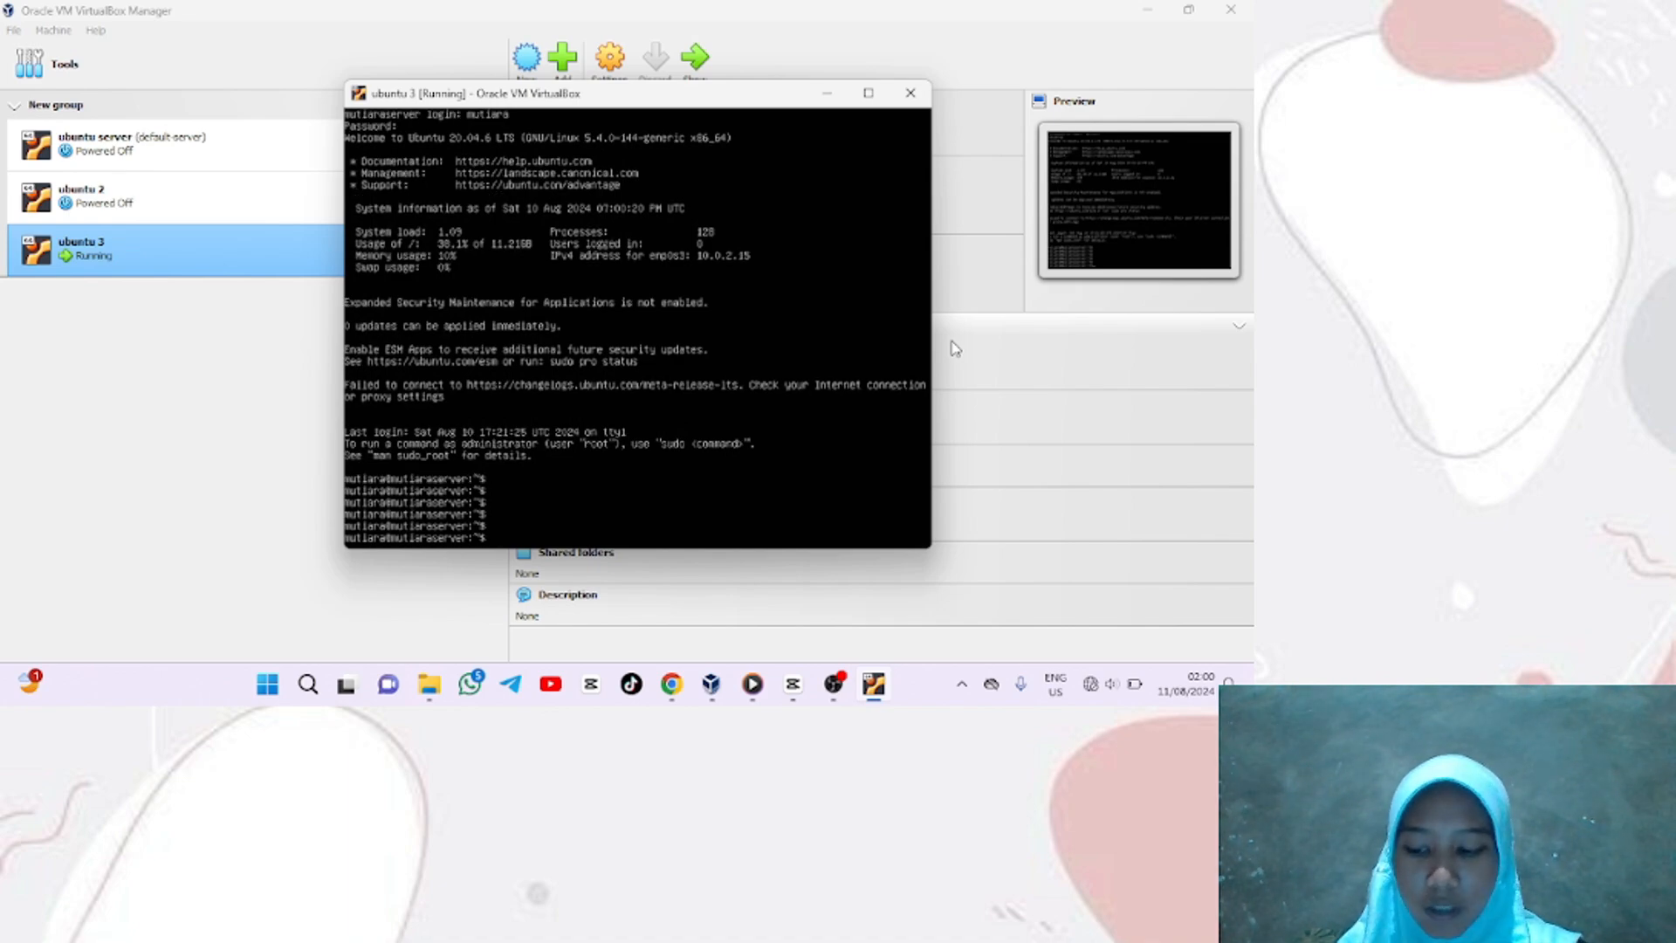
key(Return)
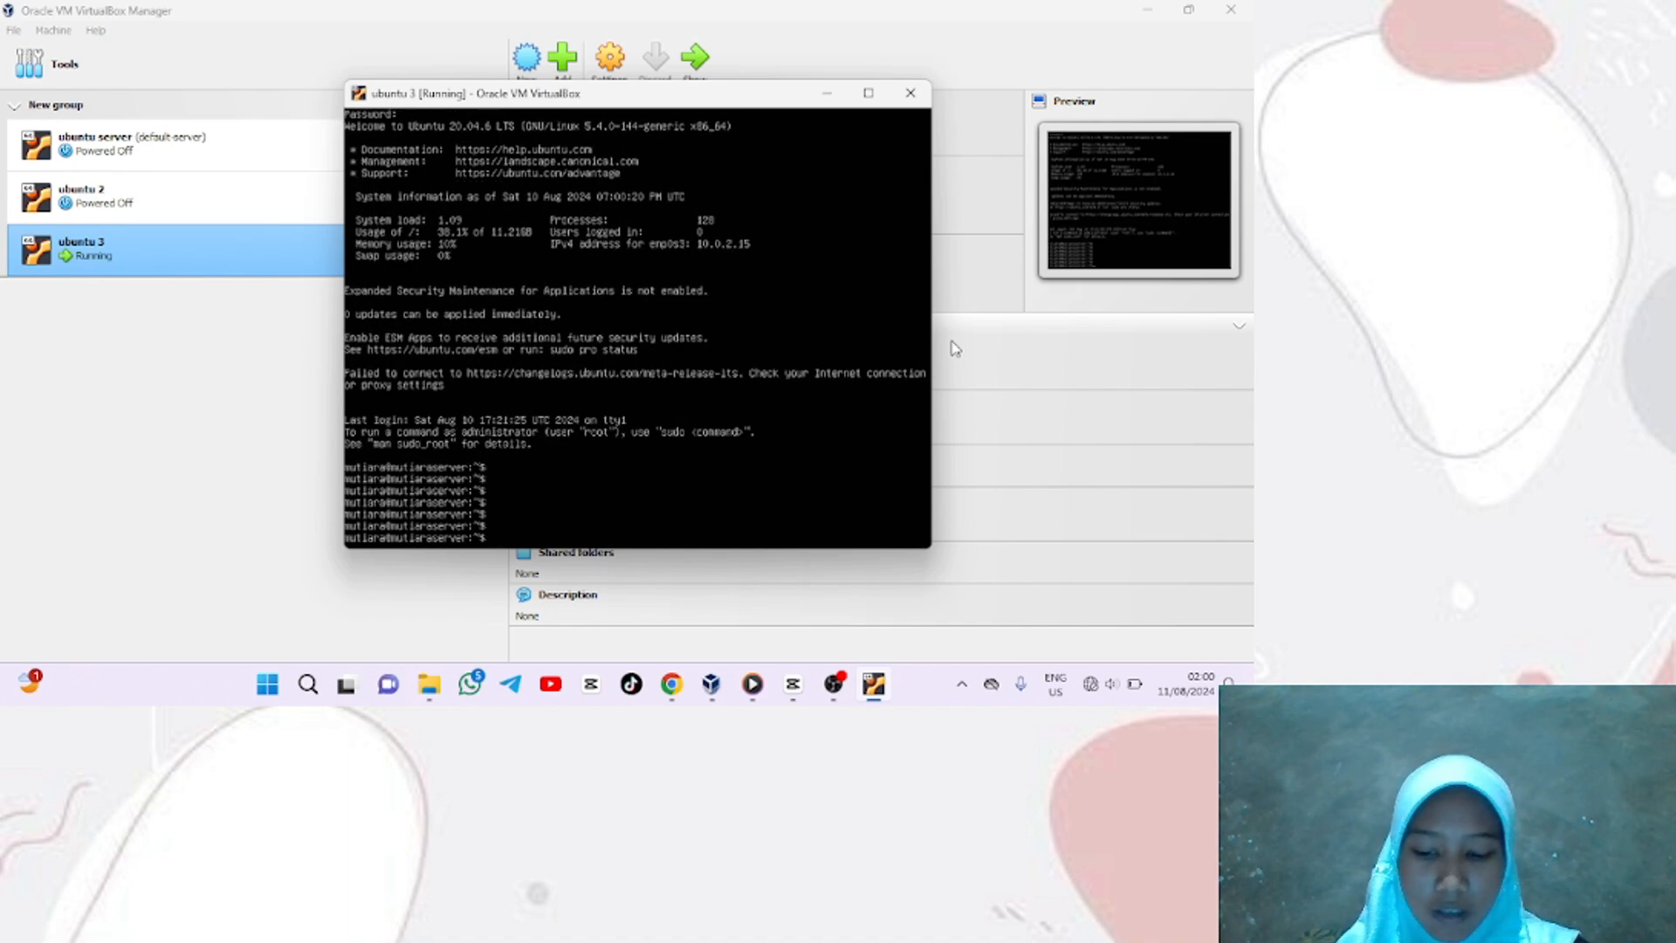
text(clea)
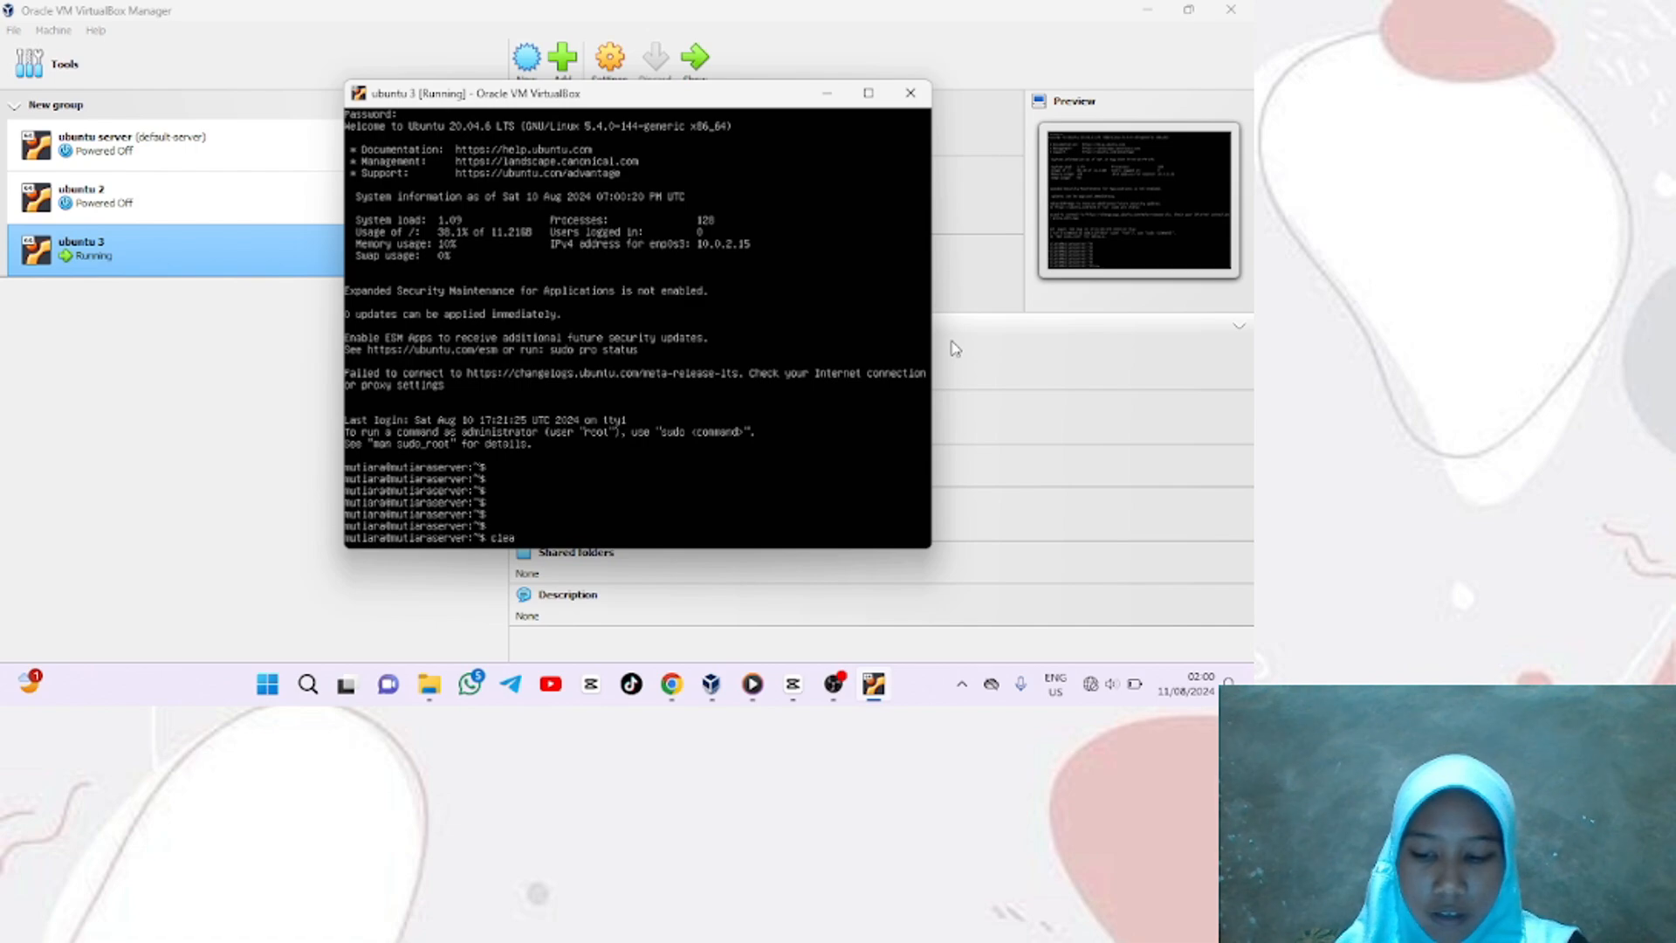
text(r)
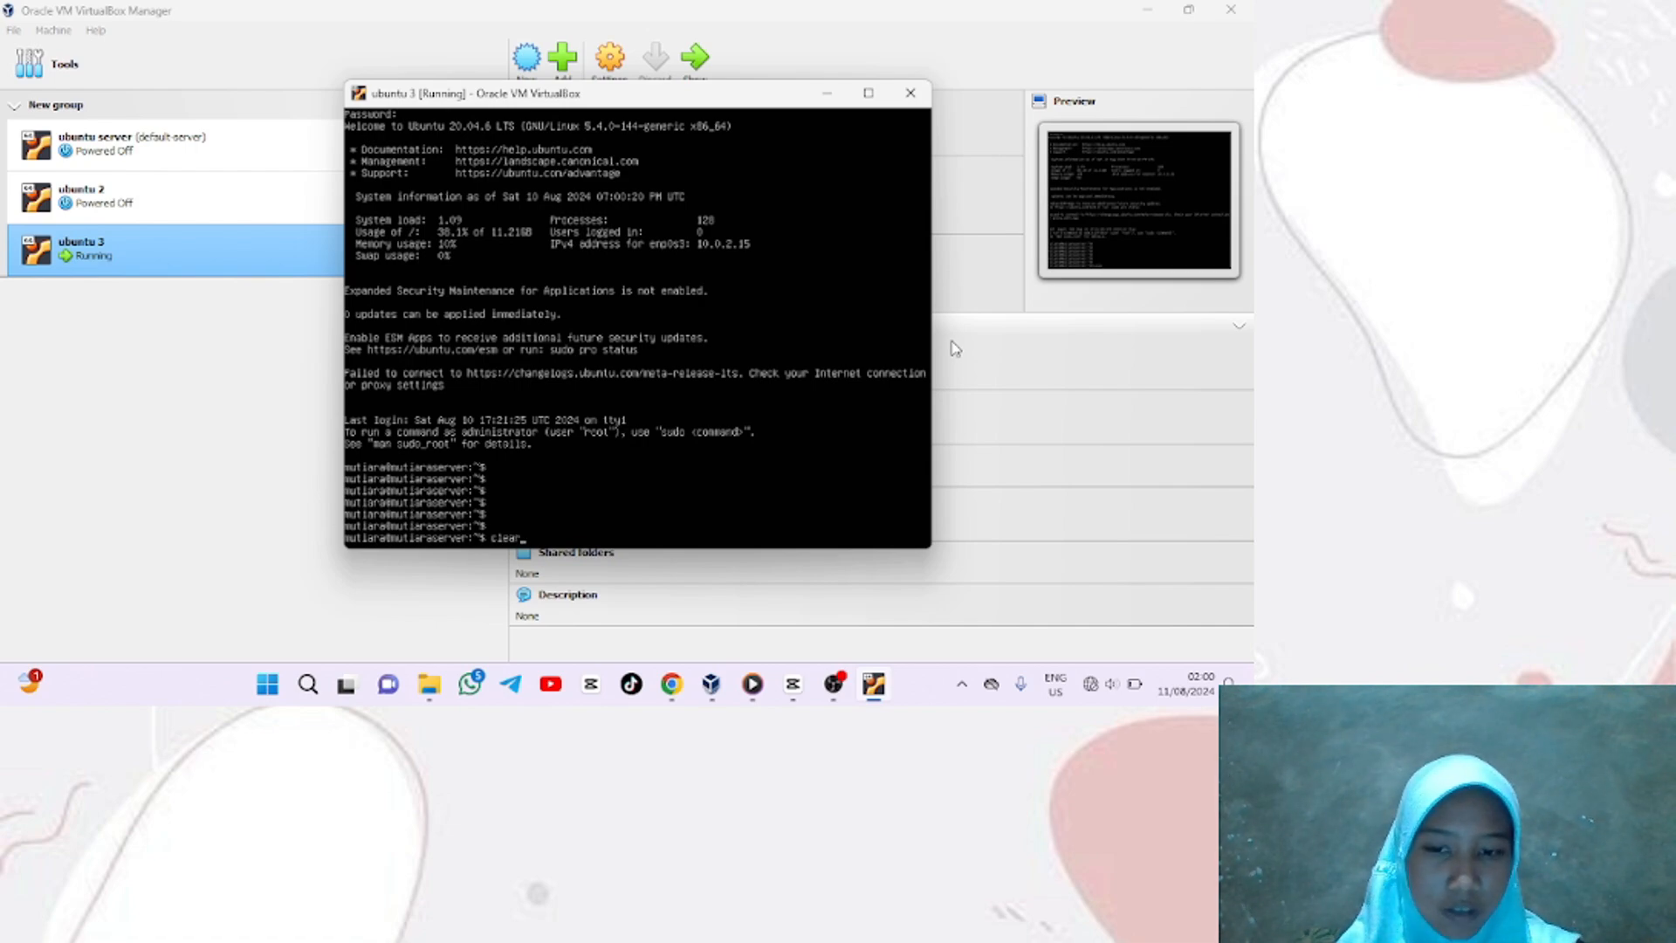
key(Return)
key(Return)
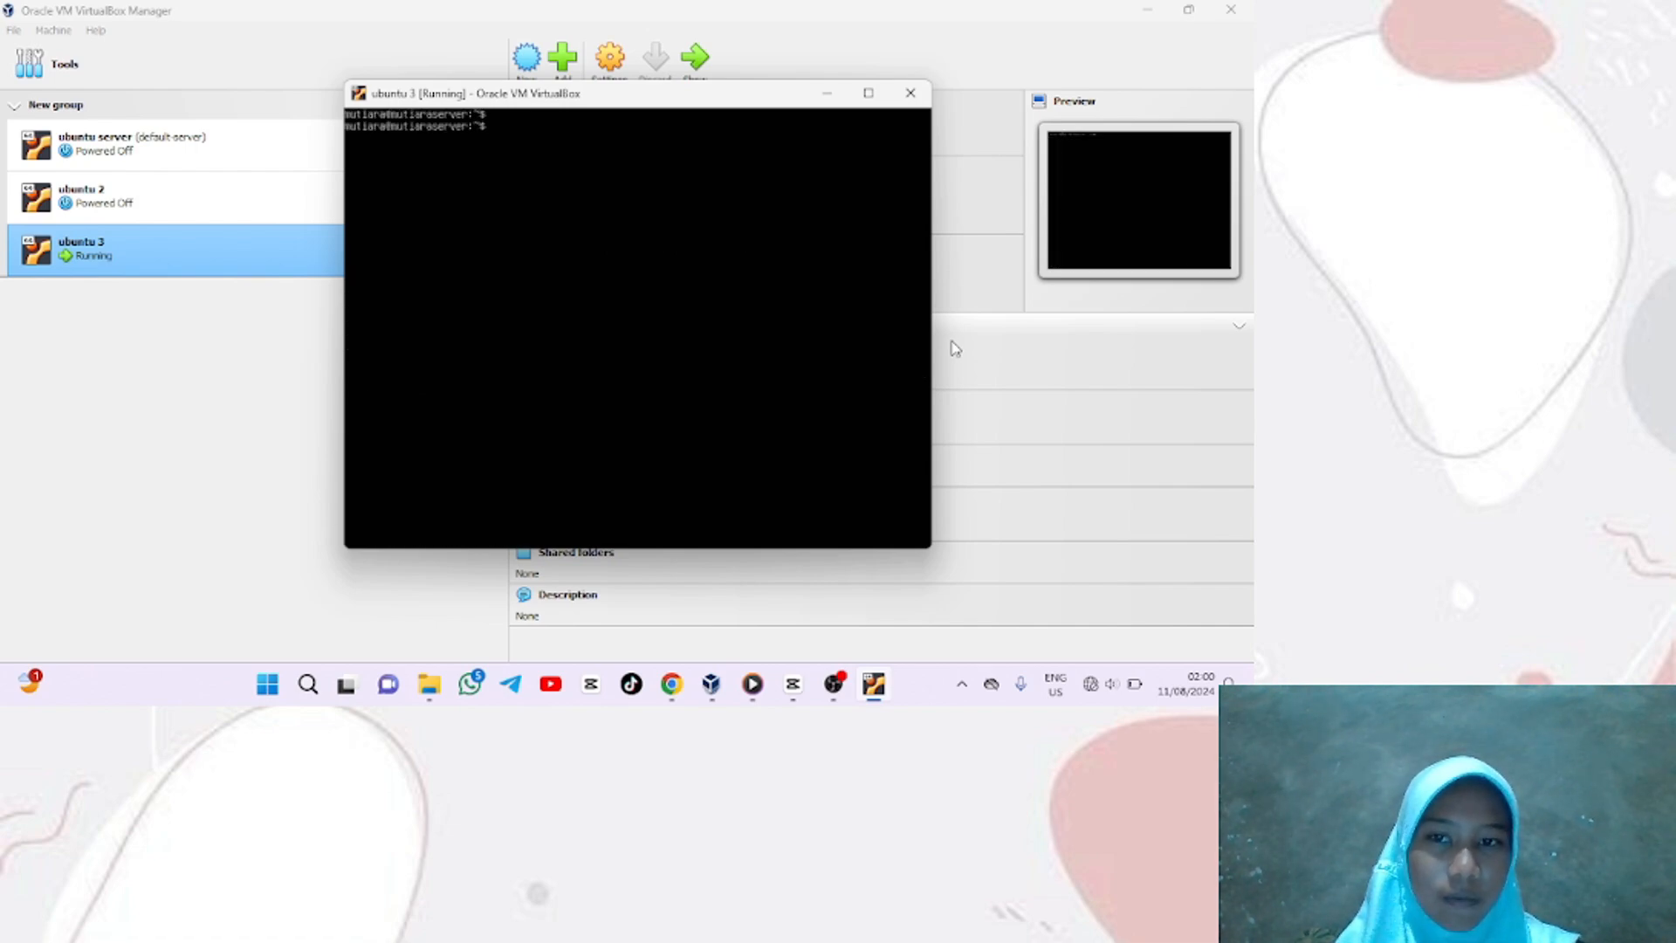
key(Return)
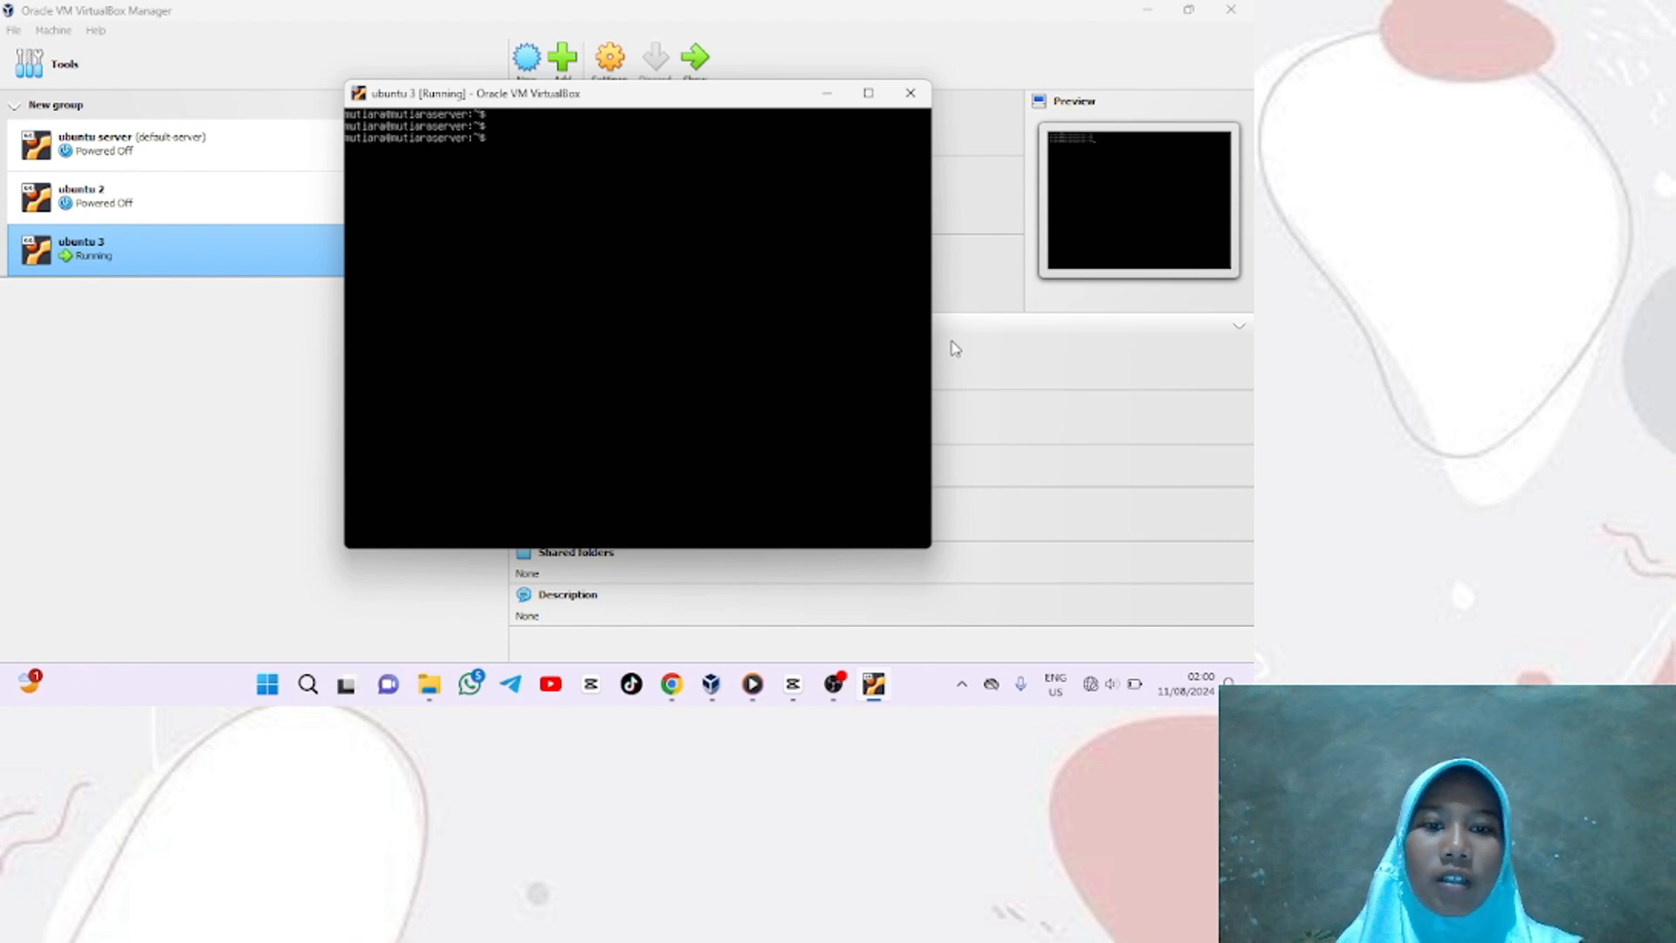